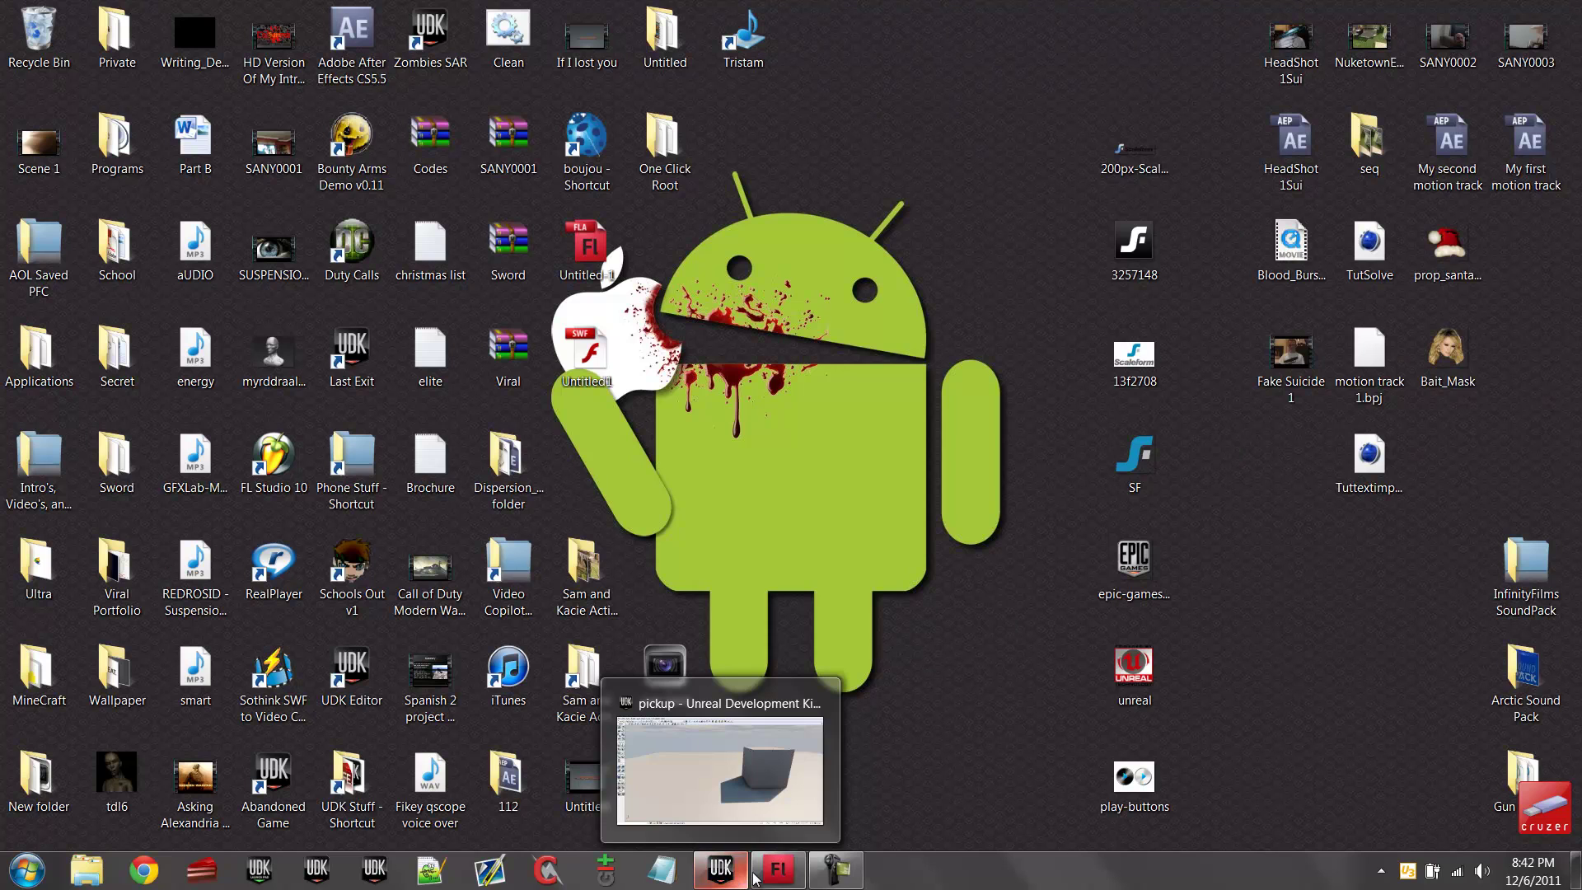
# - Switch to Flash and close the document containing the Unreal Technology logo
pyautogui.click(777, 869)
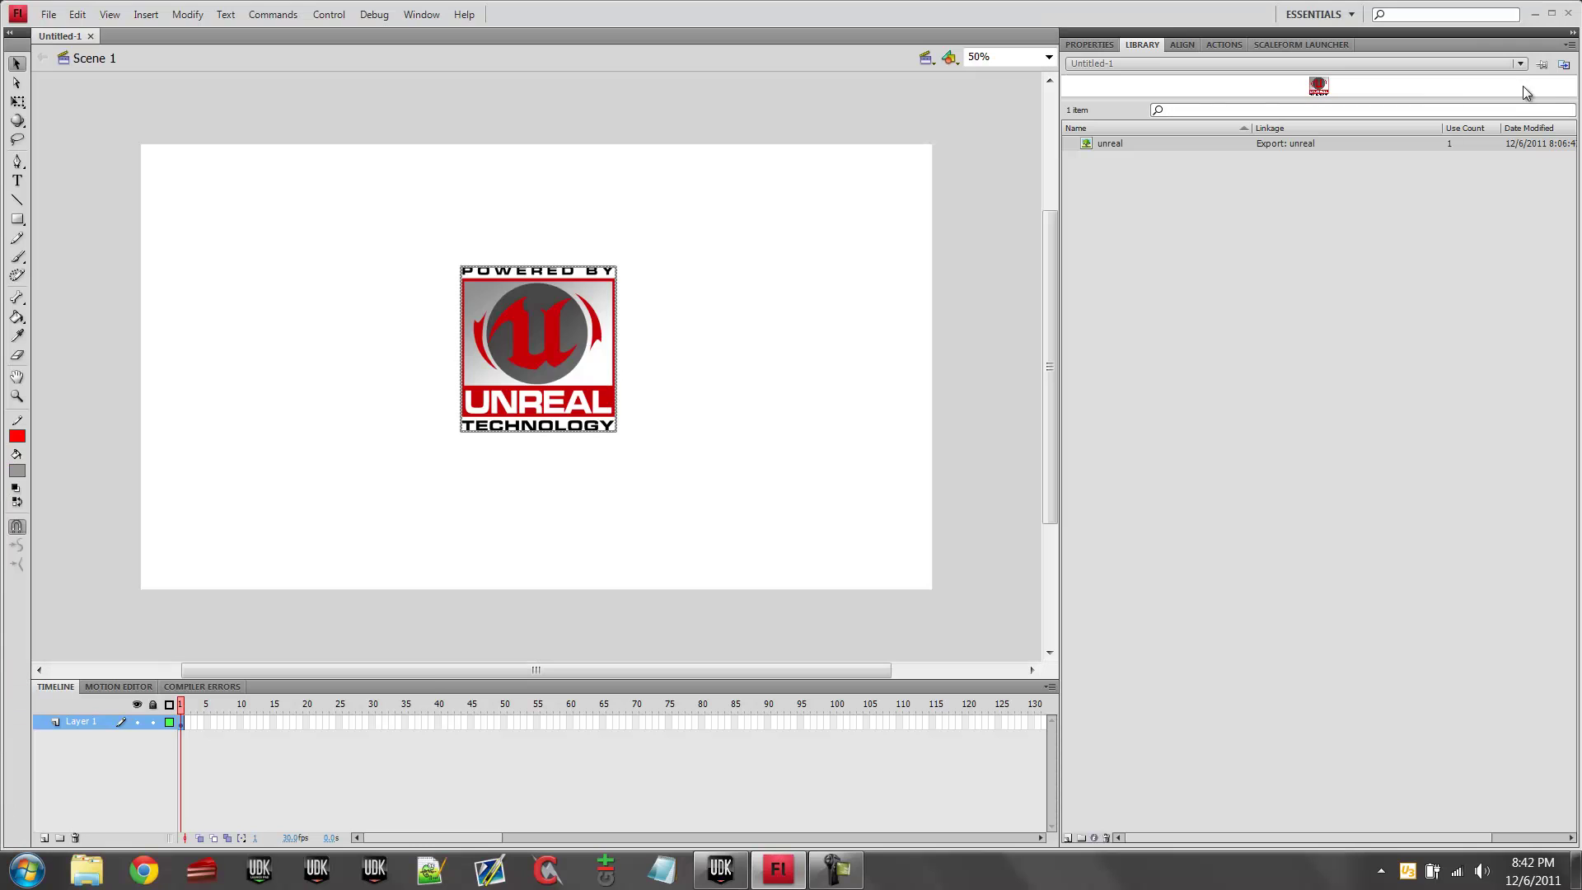
pyautogui.click(1568, 14)
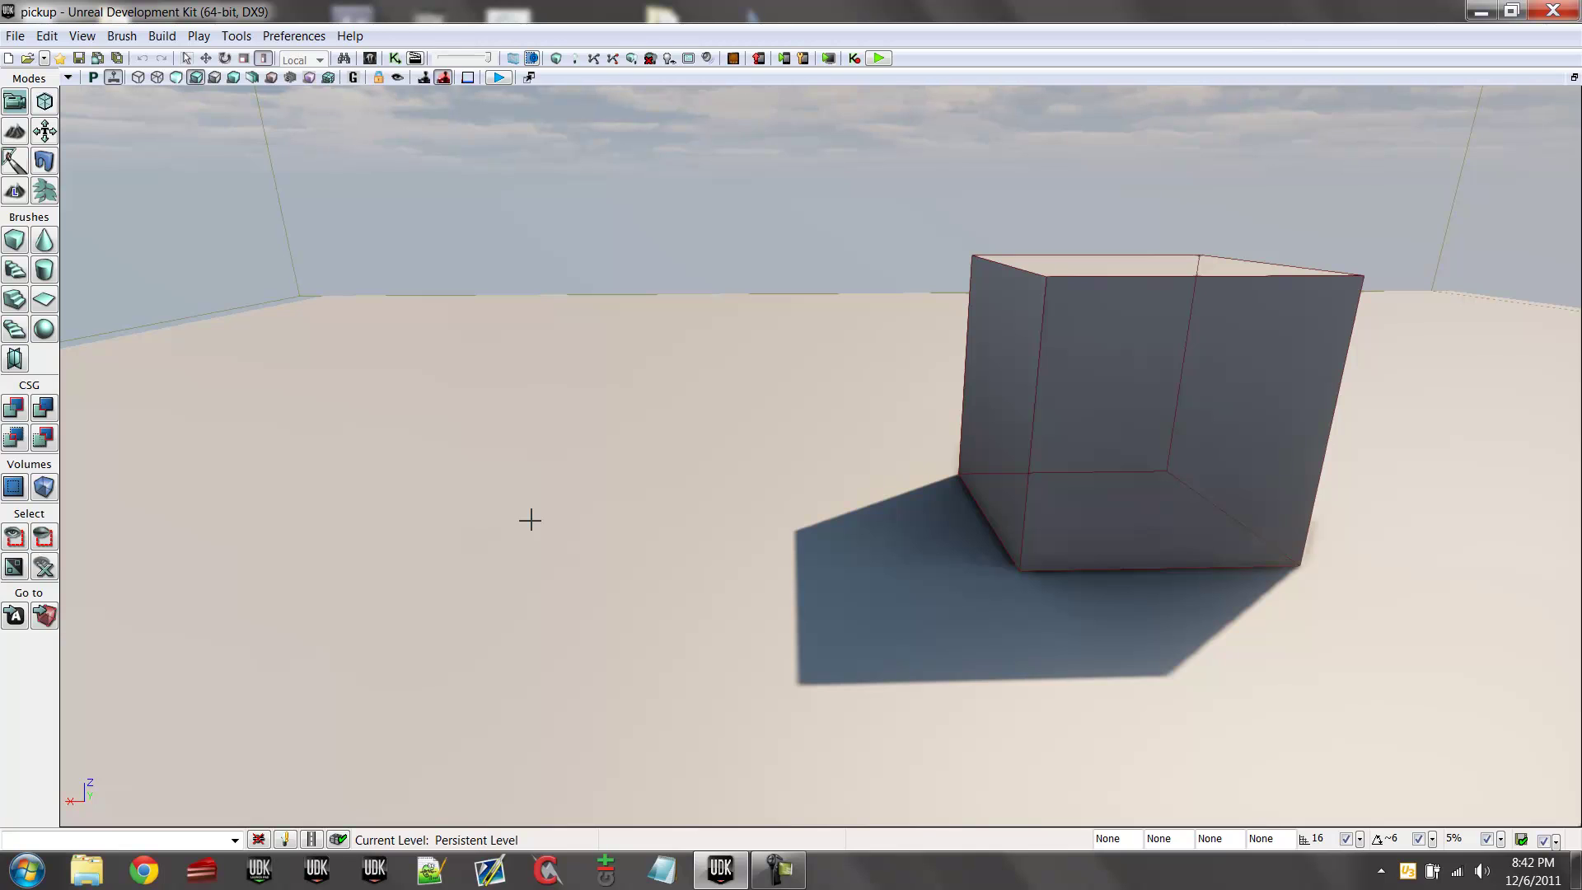
# - Add a Trigger actor on the open floor beside the cube and adjust its position
pyautogui.rightClick(530, 519)
pyautogui.moveTo(613, 702)
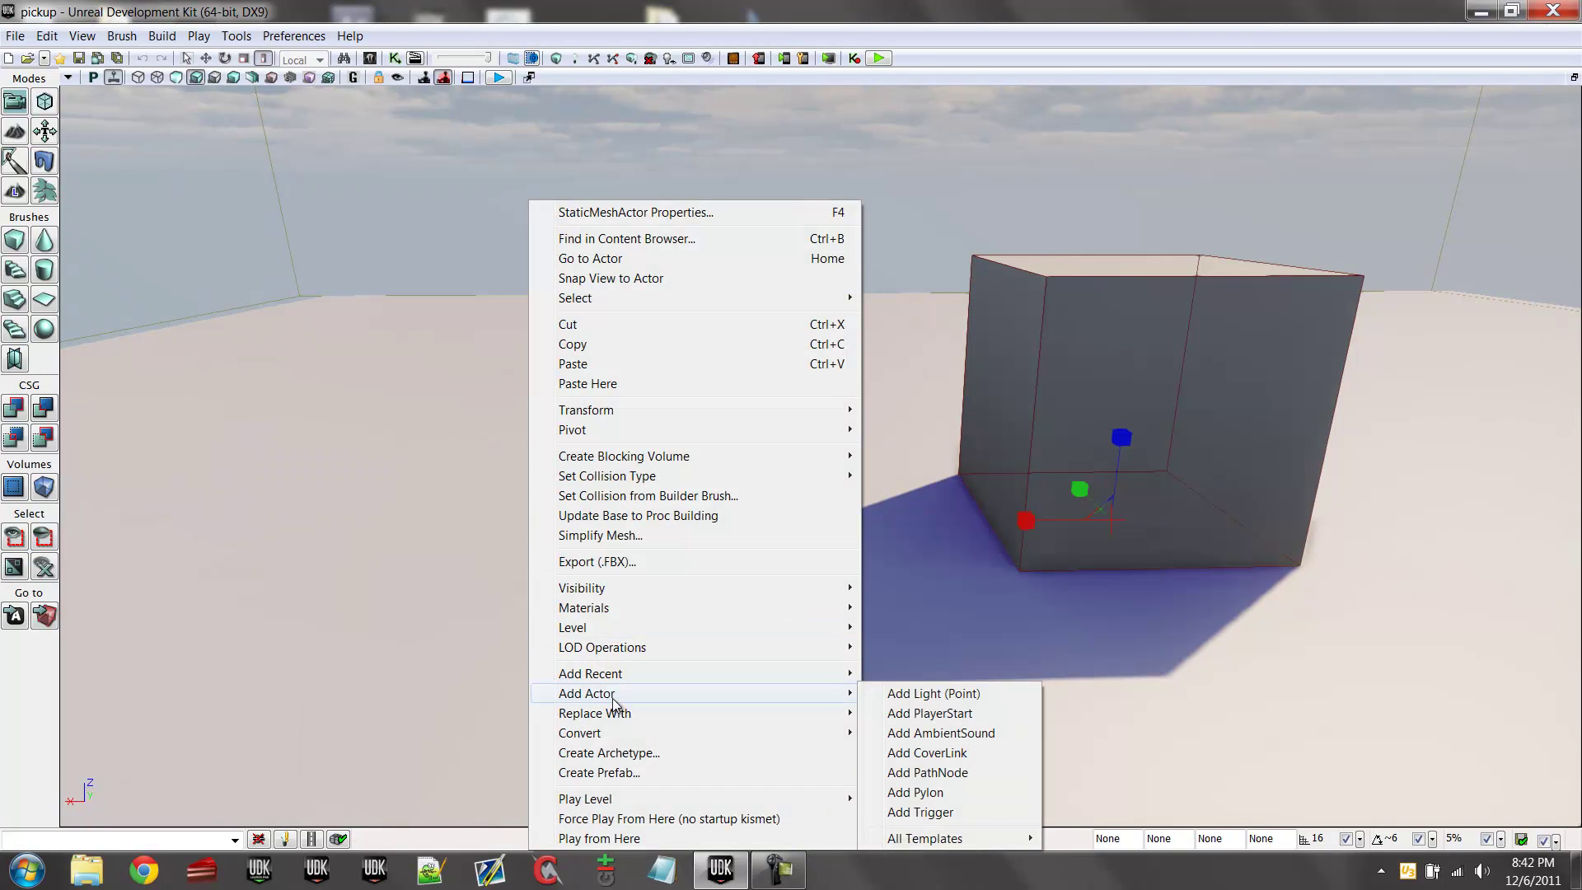
pyautogui.click(947, 811)
pyautogui.moveTo(550, 447); pyautogui.dragTo(511, 405)
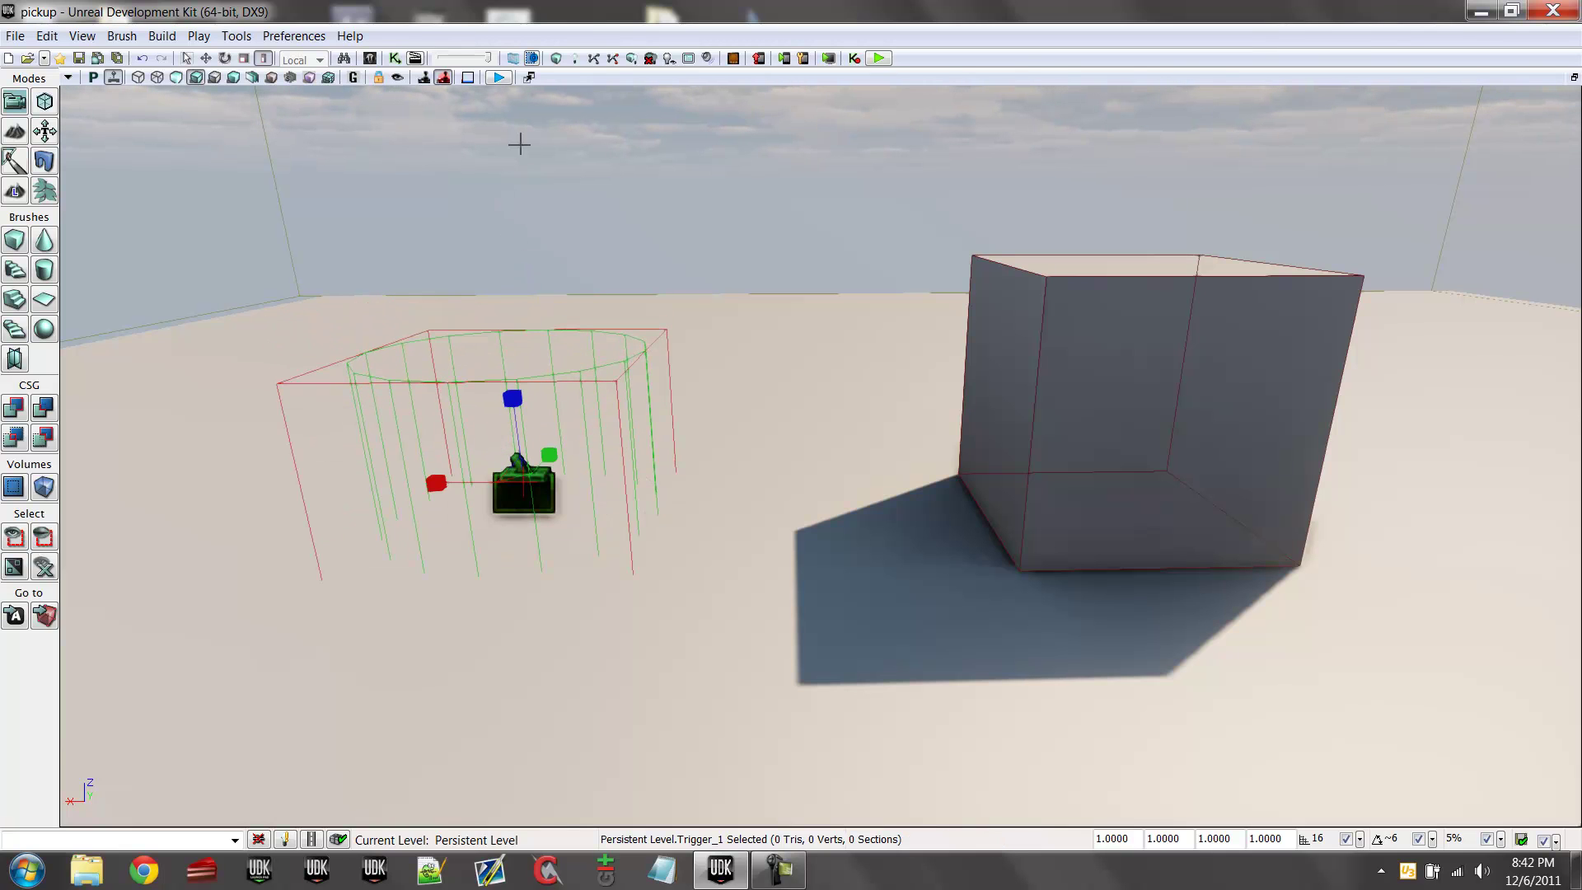
pyautogui.click(395, 57)
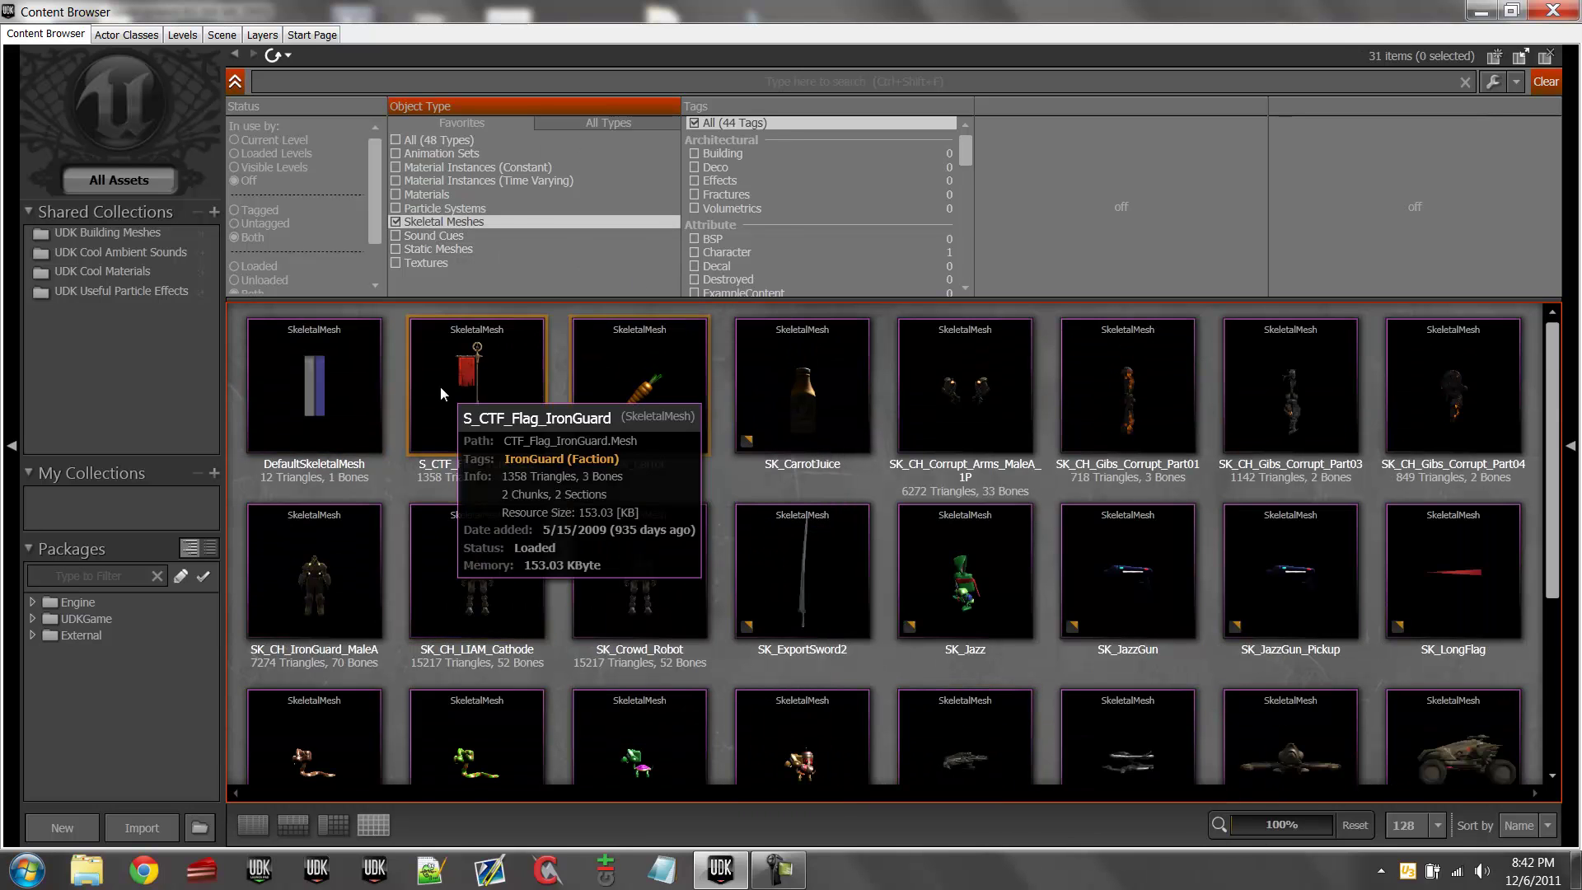
pyautogui.click(1552, 10)
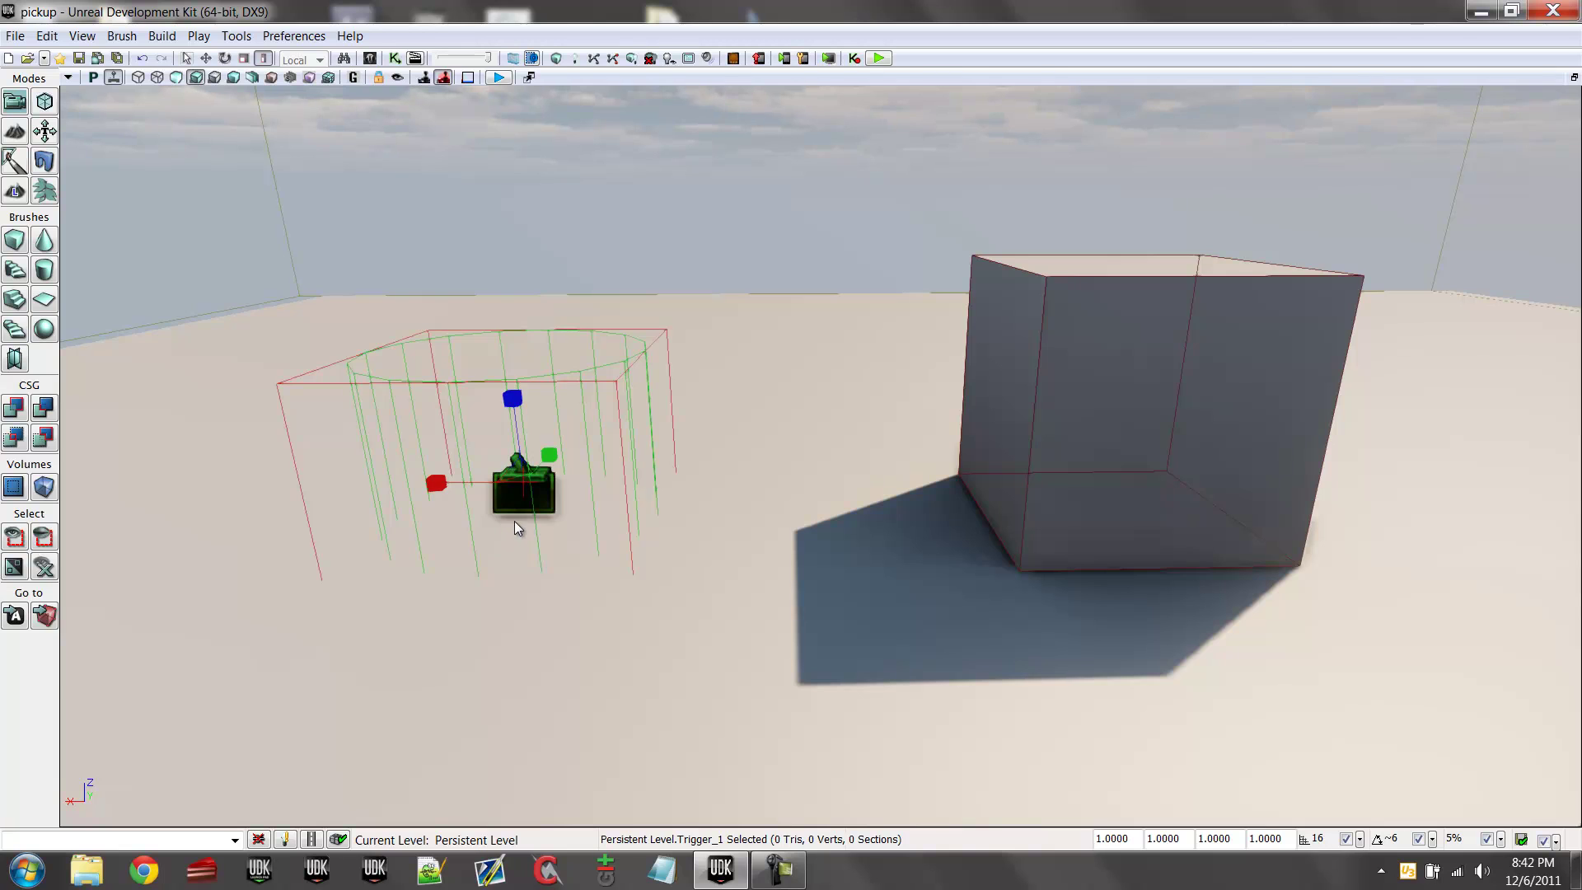
pyautogui.rightClick(517, 528)
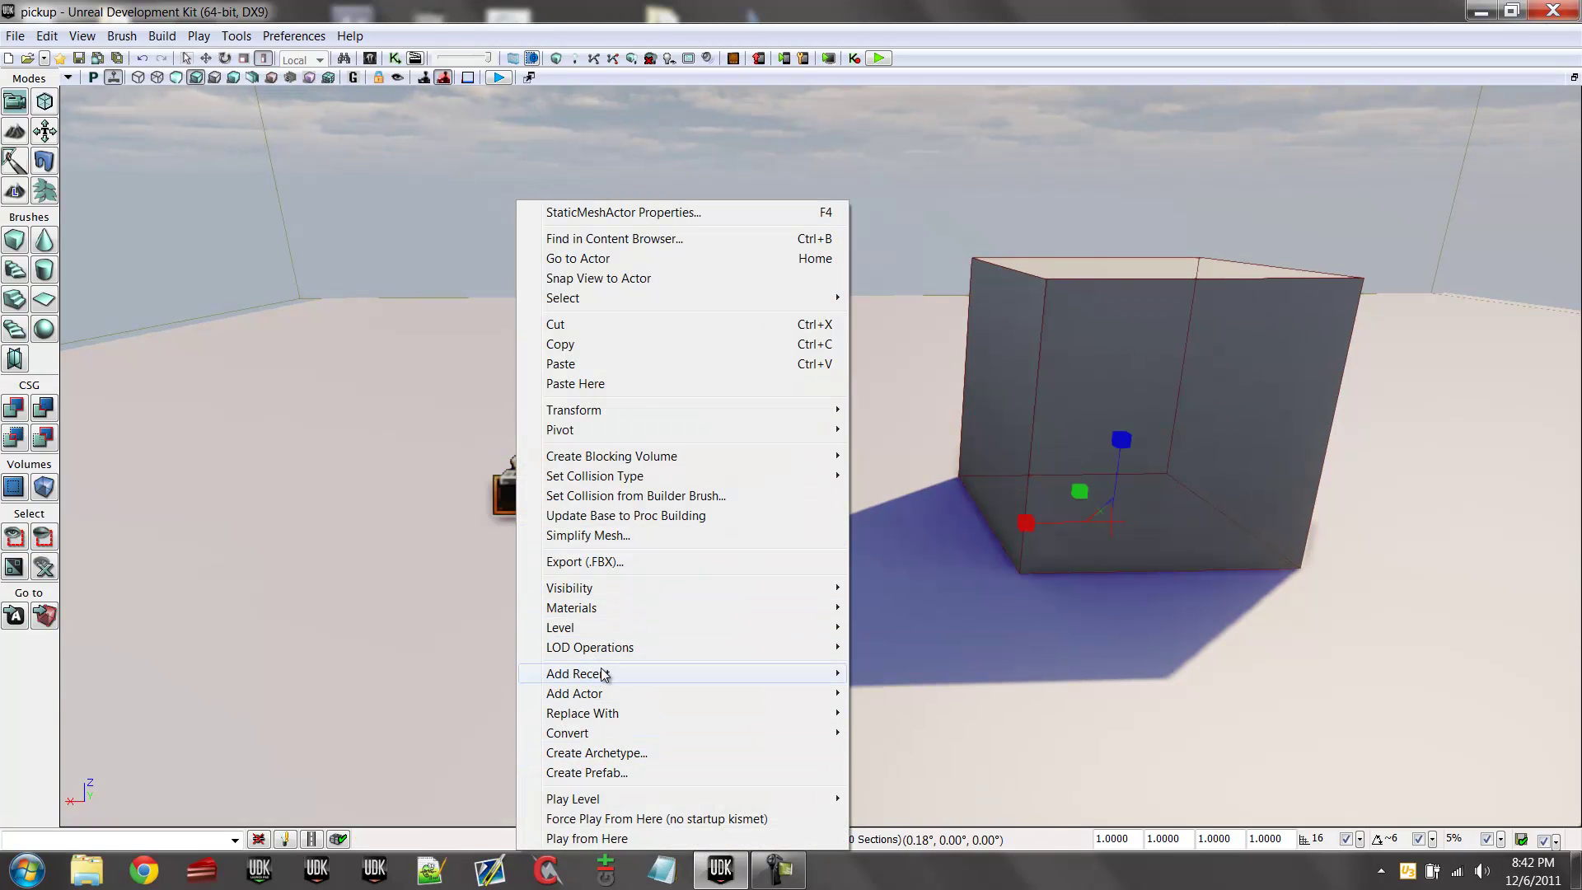
pyautogui.moveTo(604, 674)
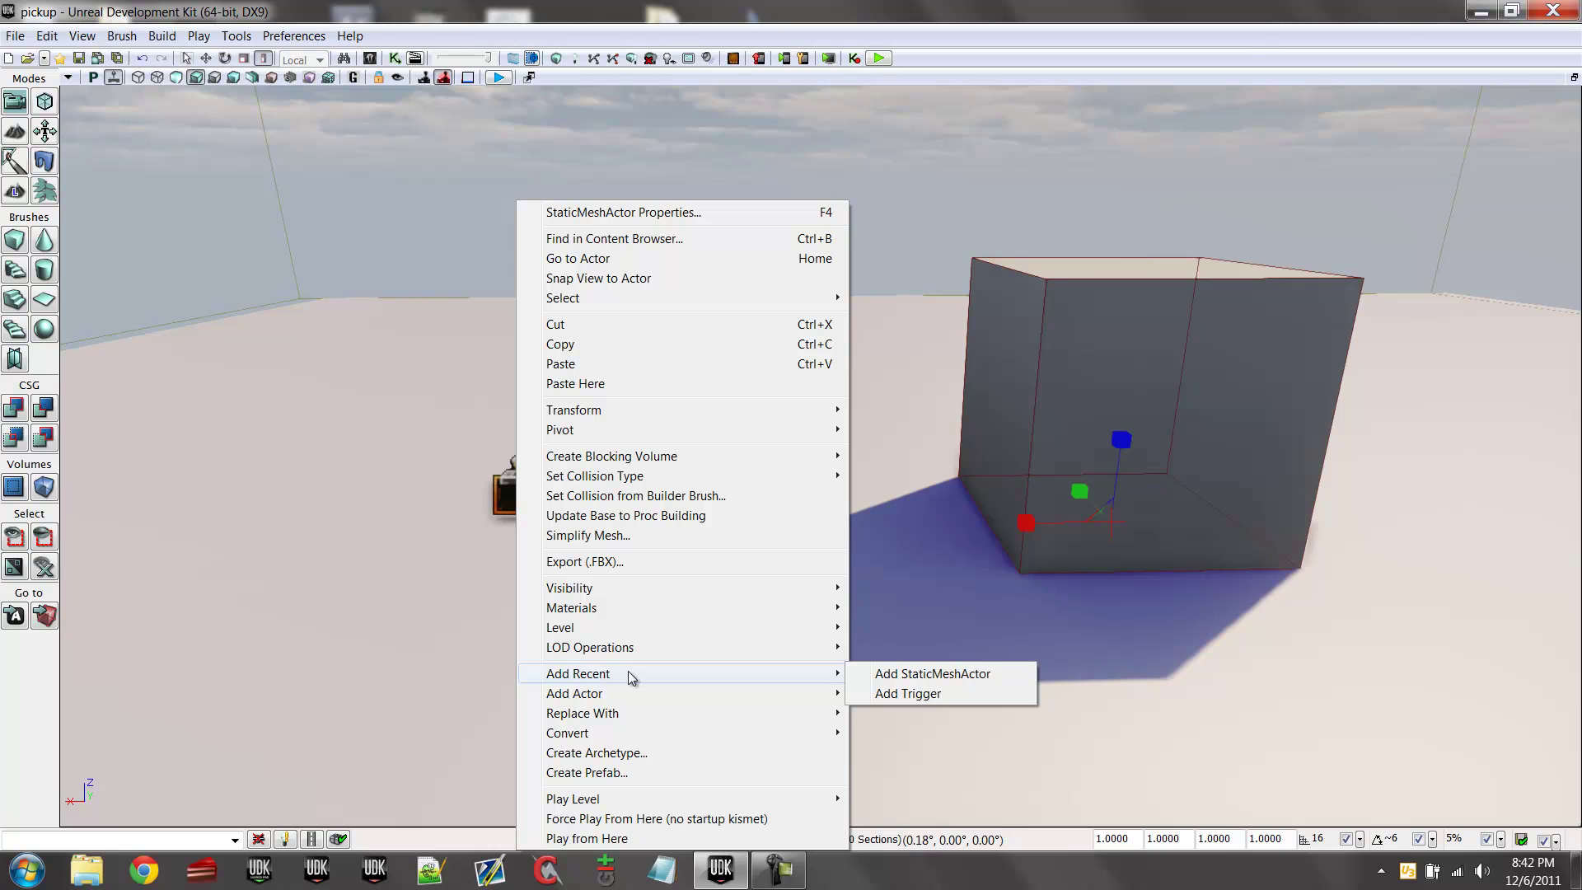
pyautogui.click(980, 677)
pyautogui.click(847, 464)
# - Place the S_CTF_Flag_IronGuard skeletal mesh from the Content Browser on the floor just in front of the trigger
pyautogui.hotkey('ctrl', 'shift', 'f')
pyautogui.click(464, 360)
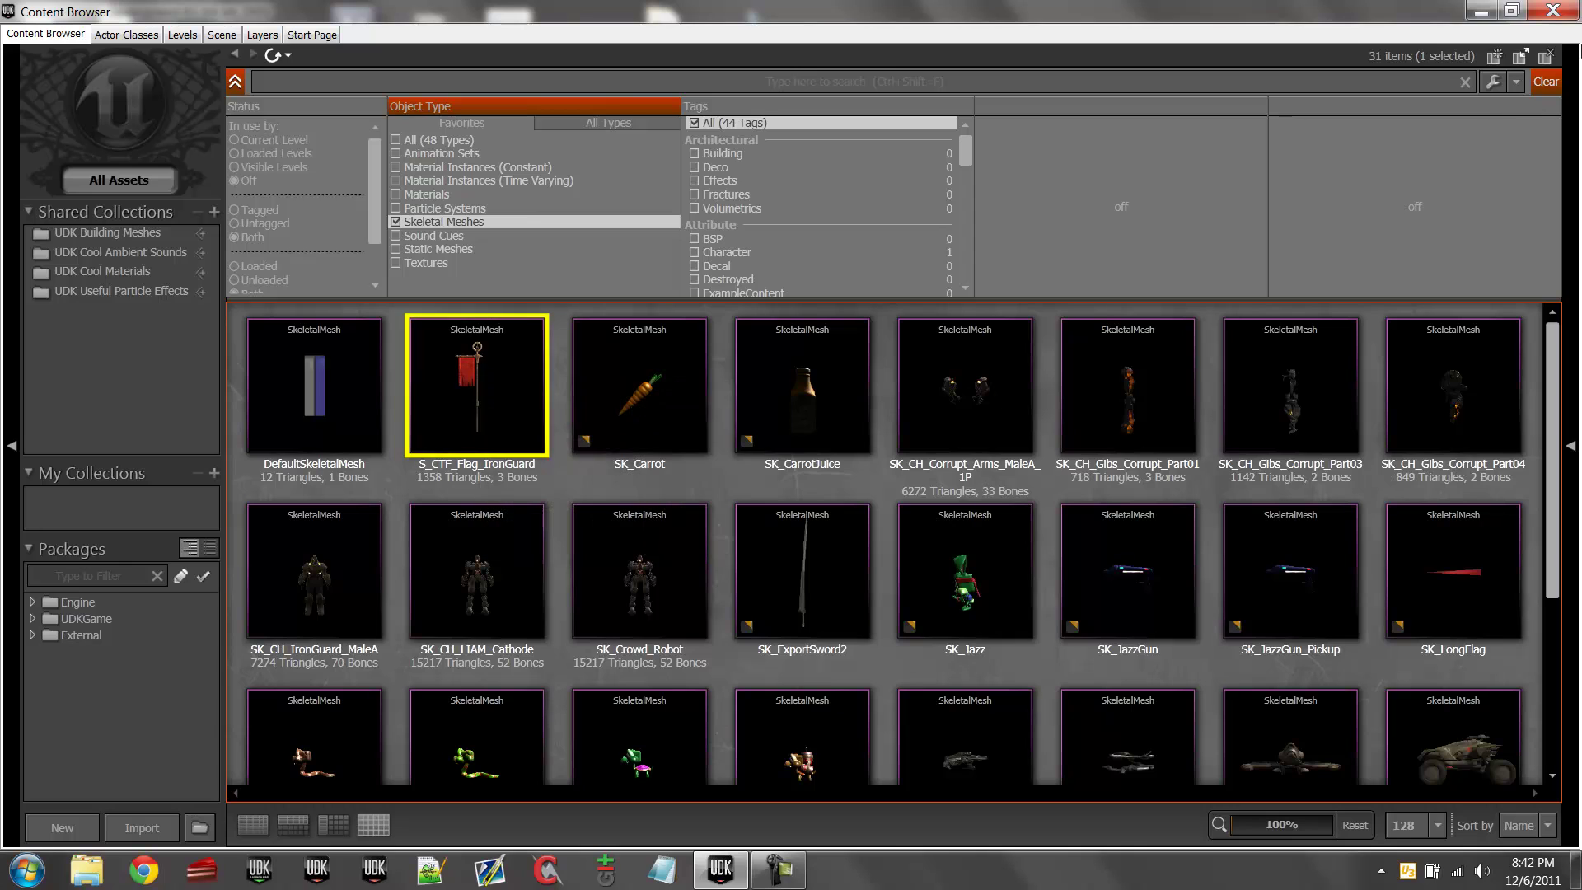
pyautogui.hotkey('alt', 'Tab')
pyautogui.rightClick(521, 546)
pyautogui.click(577, 554)
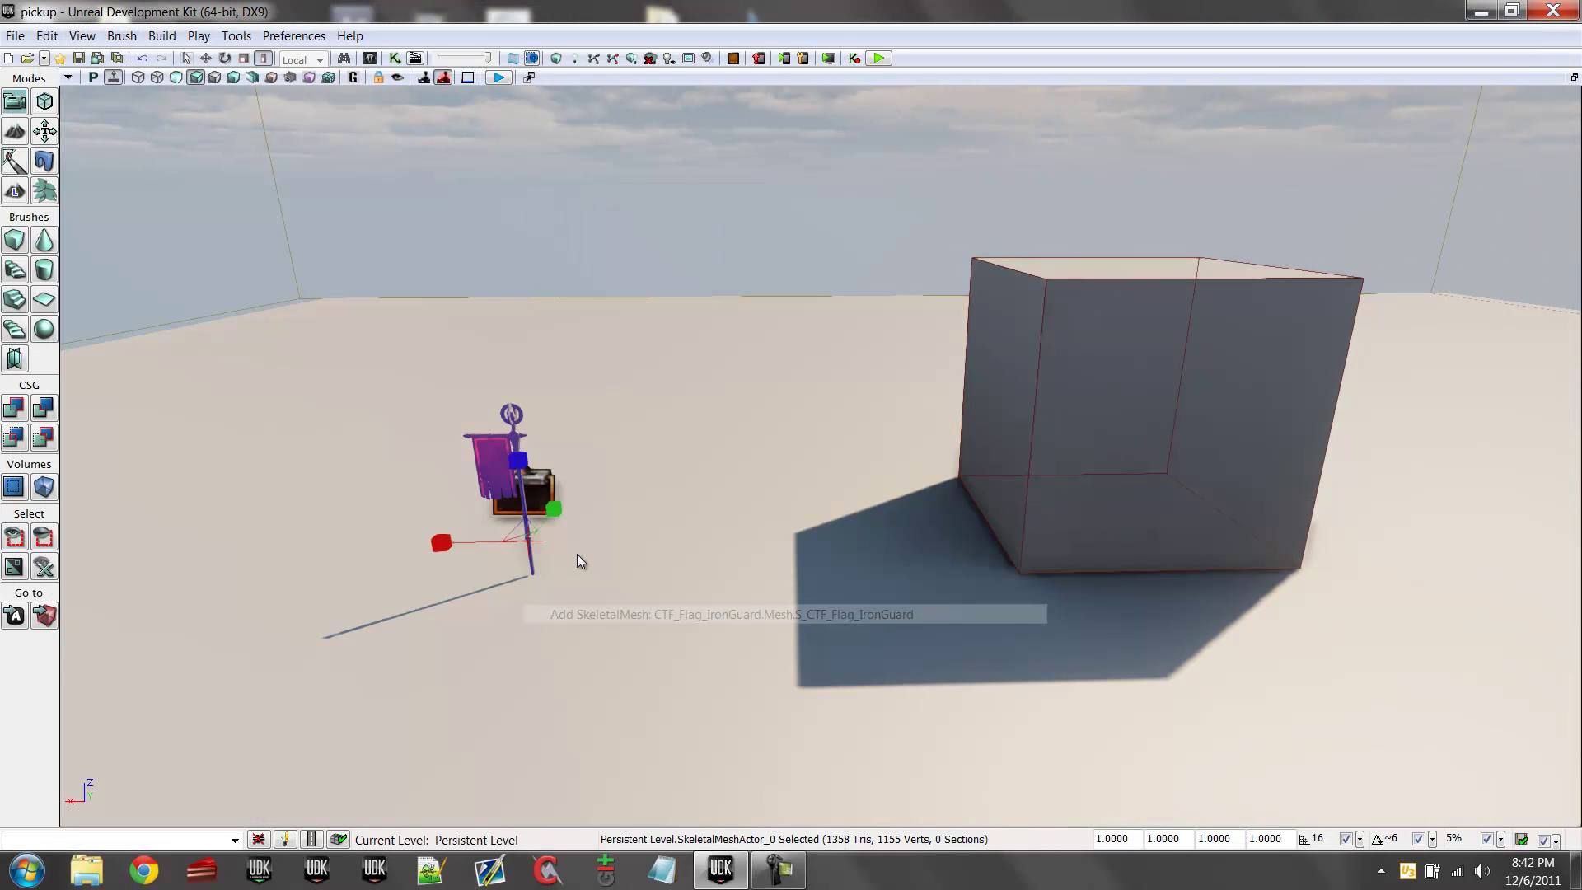
# - Move the flag mesh so that it stands at the trigger's location
pyautogui.click(206, 58)
pyautogui.moveTo(550, 512); pyautogui.dragTo(572, 472)
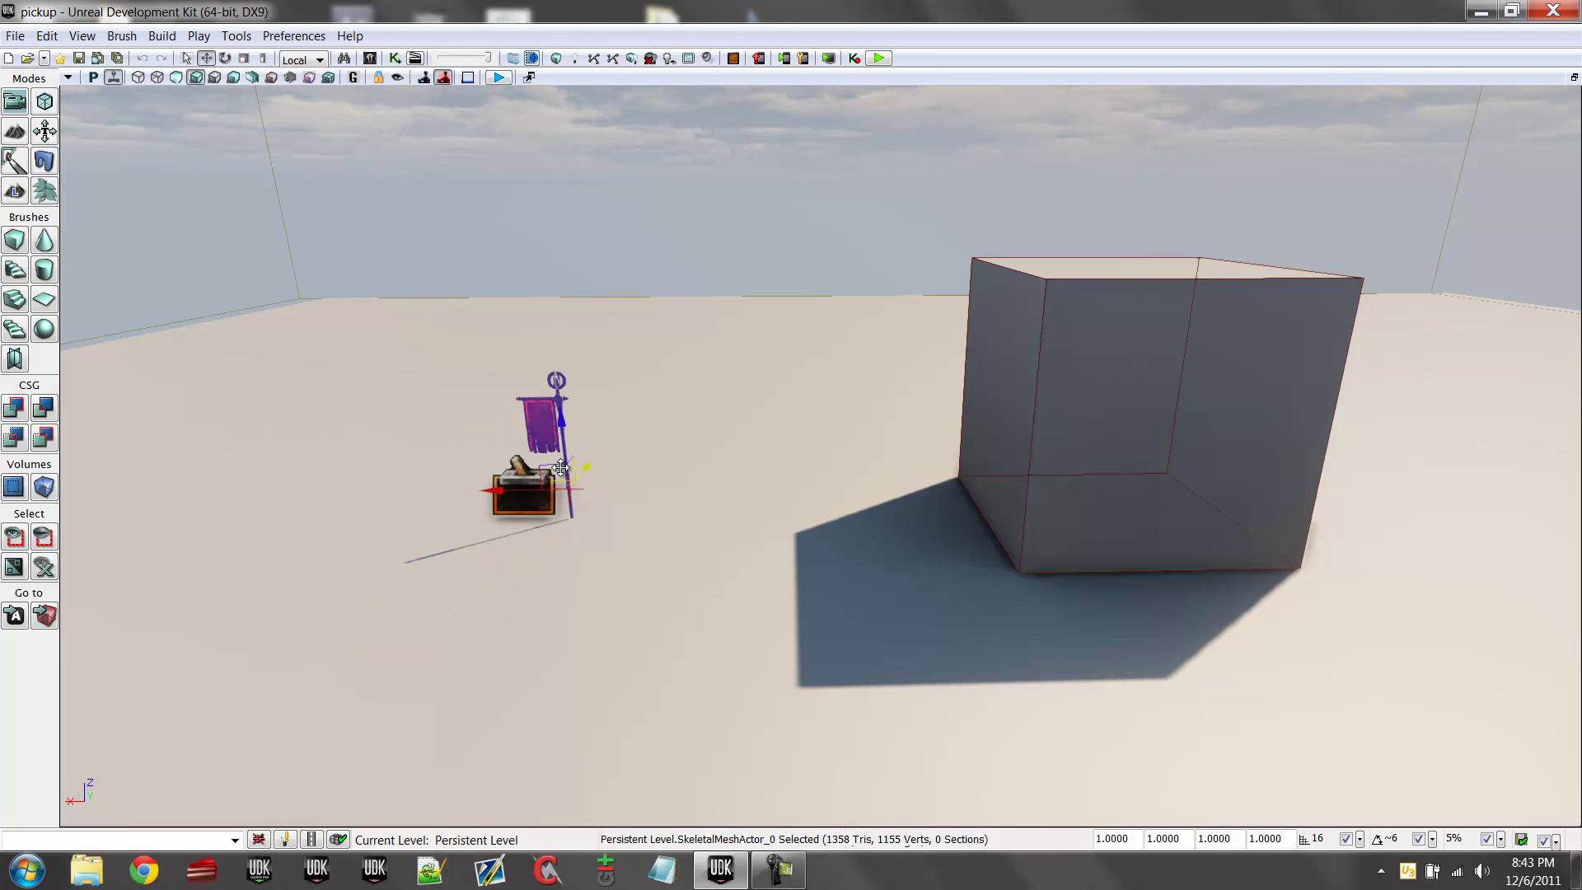
pyautogui.click(475, 493)
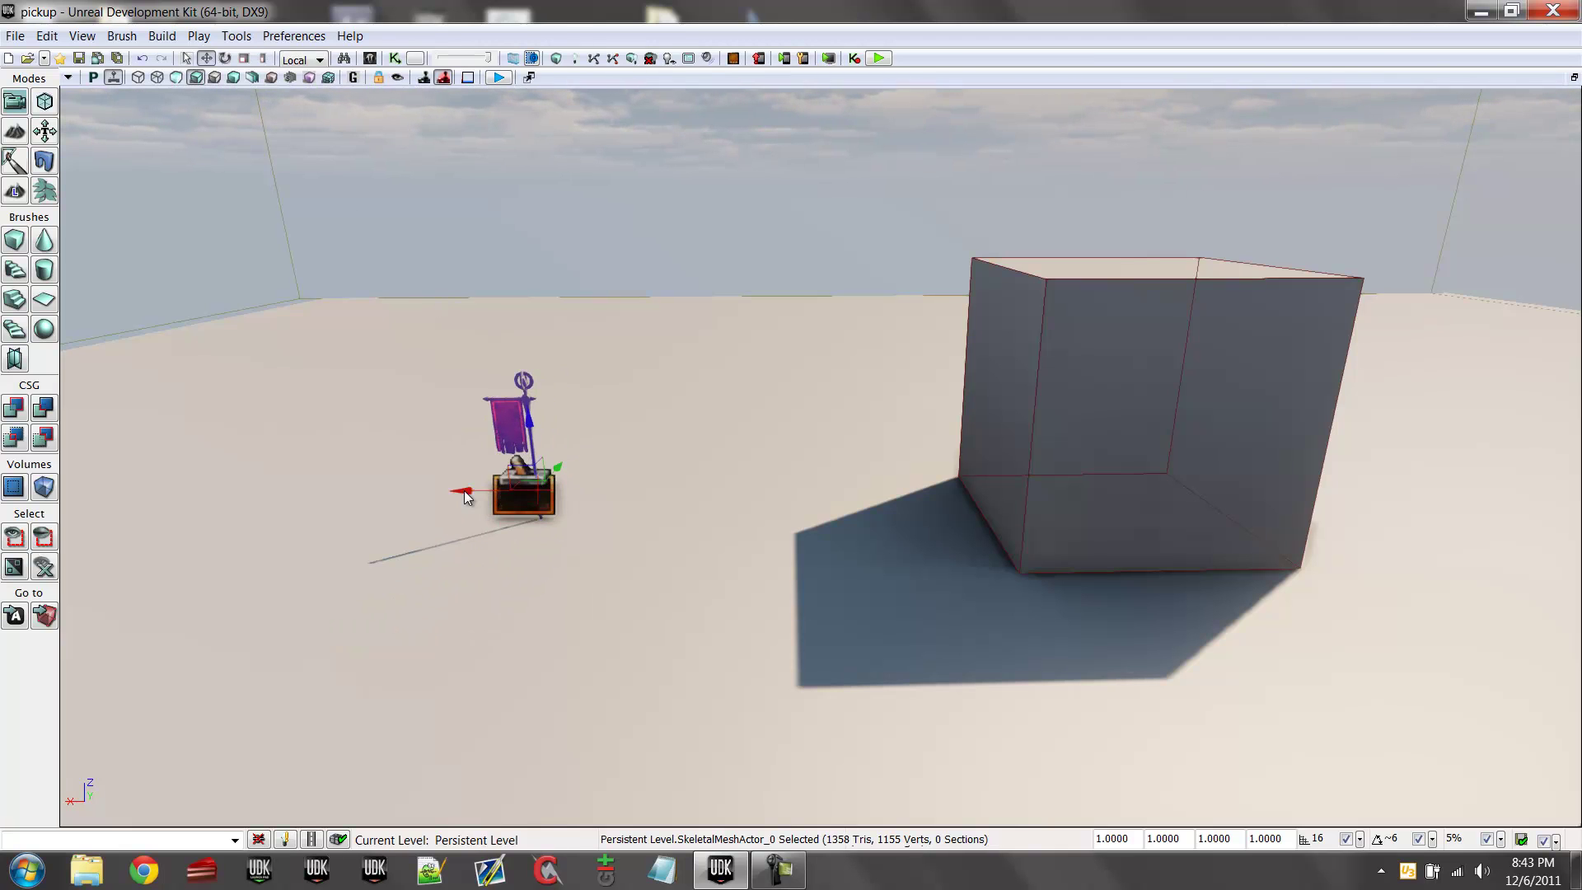
# - Open Kismet, create a Touch event from the selected trigger, and position its node in the upper part of the graph
pyautogui.click(395, 57)
pyautogui.rightClick(486, 250)
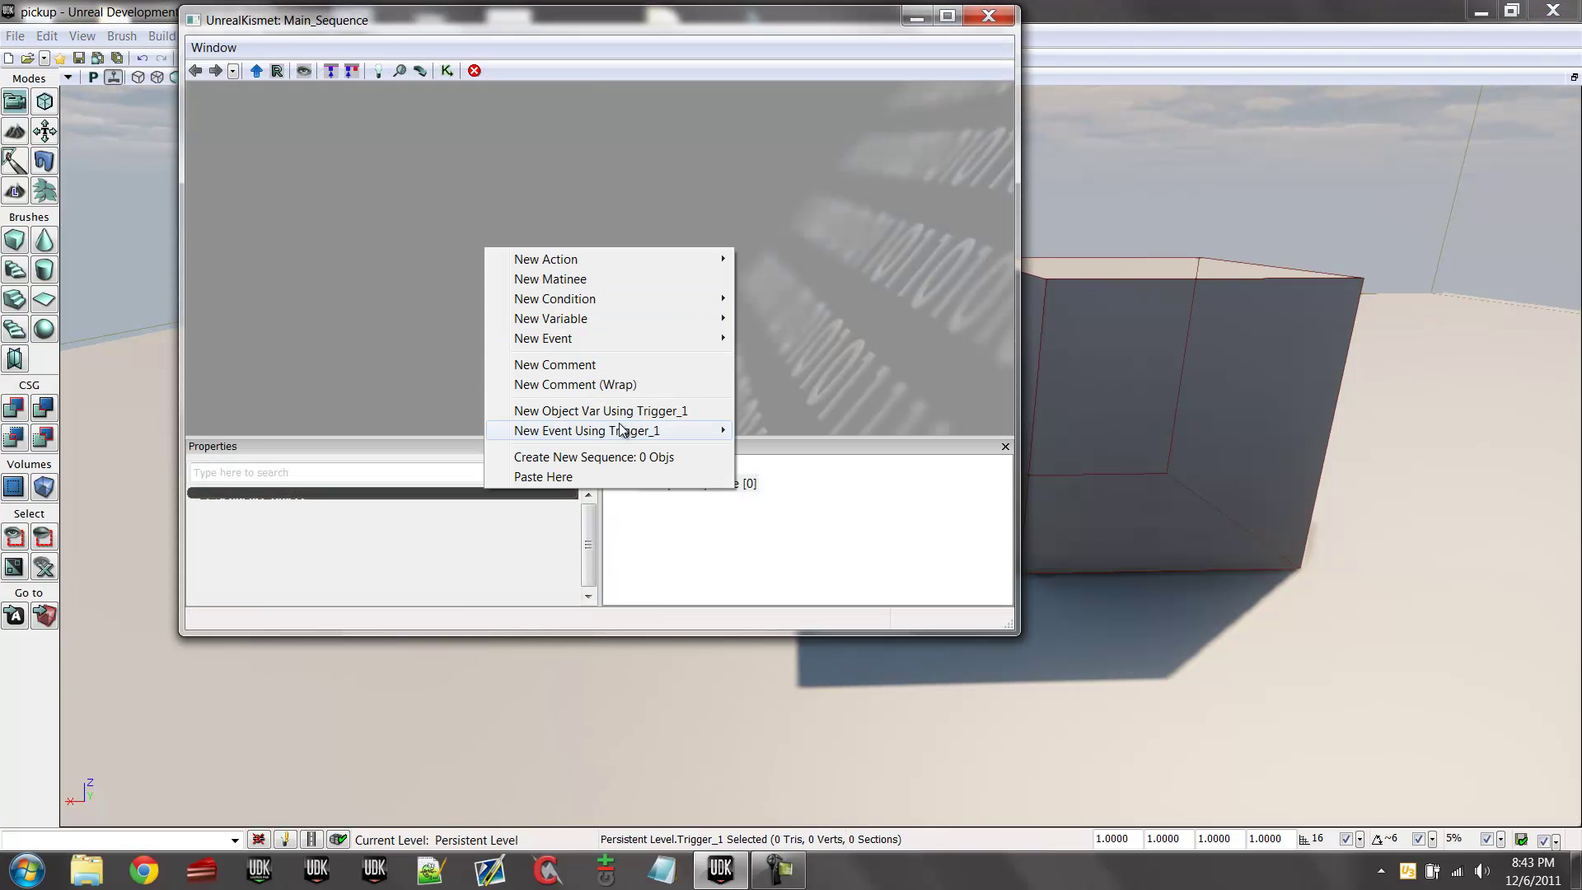
pyautogui.moveTo(621, 430)
pyautogui.click(766, 432)
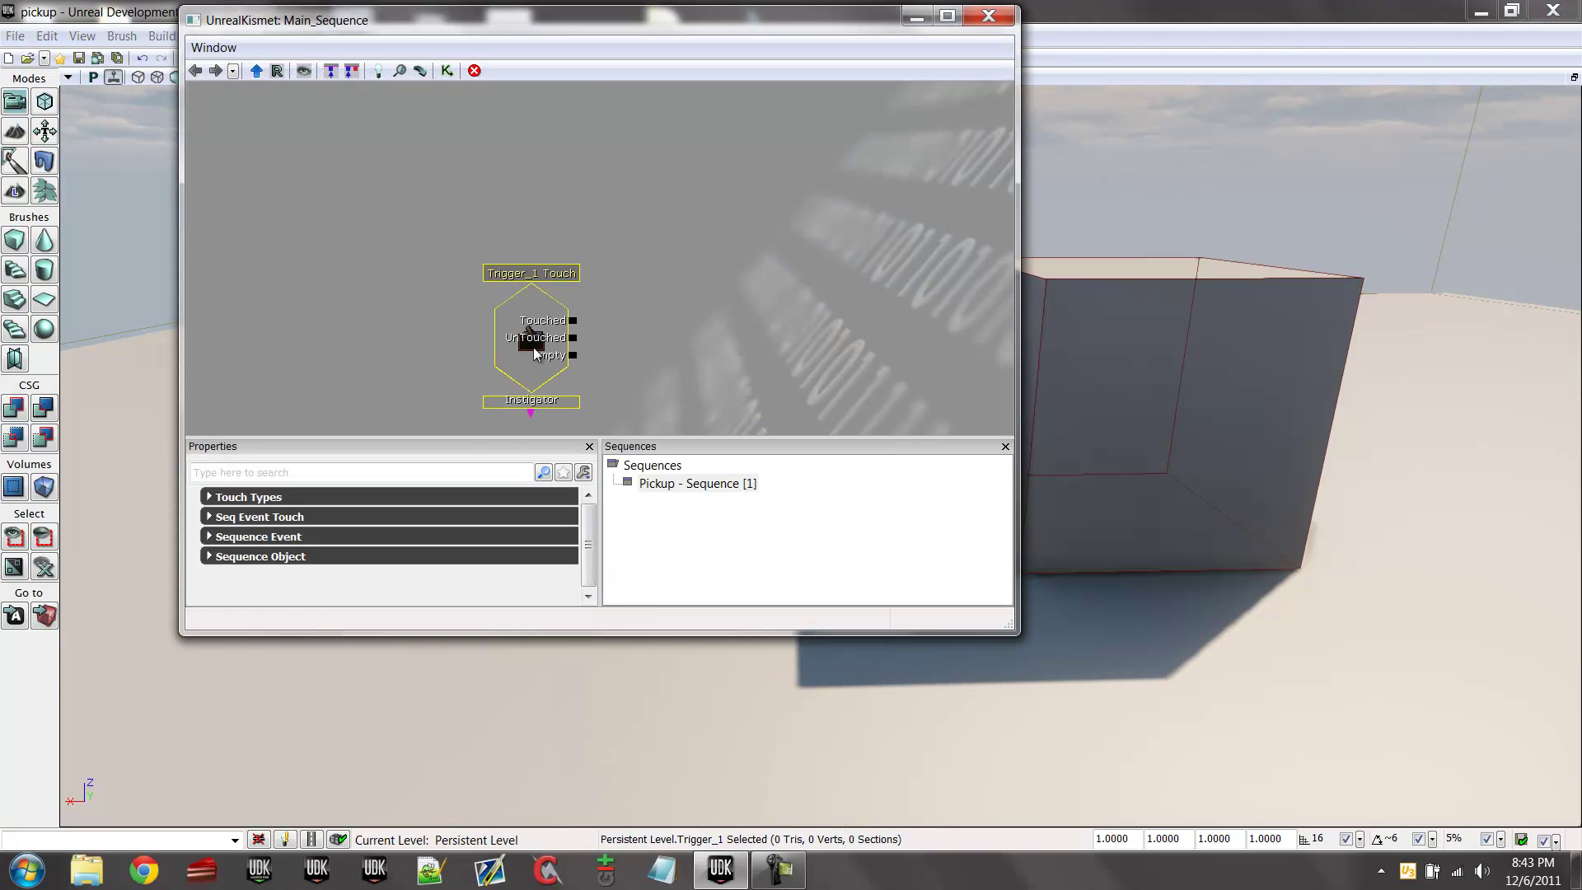
pyautogui.moveTo(527, 336); pyautogui.dragTo(438, 249)
# - Set the Touch event's Max Trigger Count to 0
pyautogui.click(272, 537)
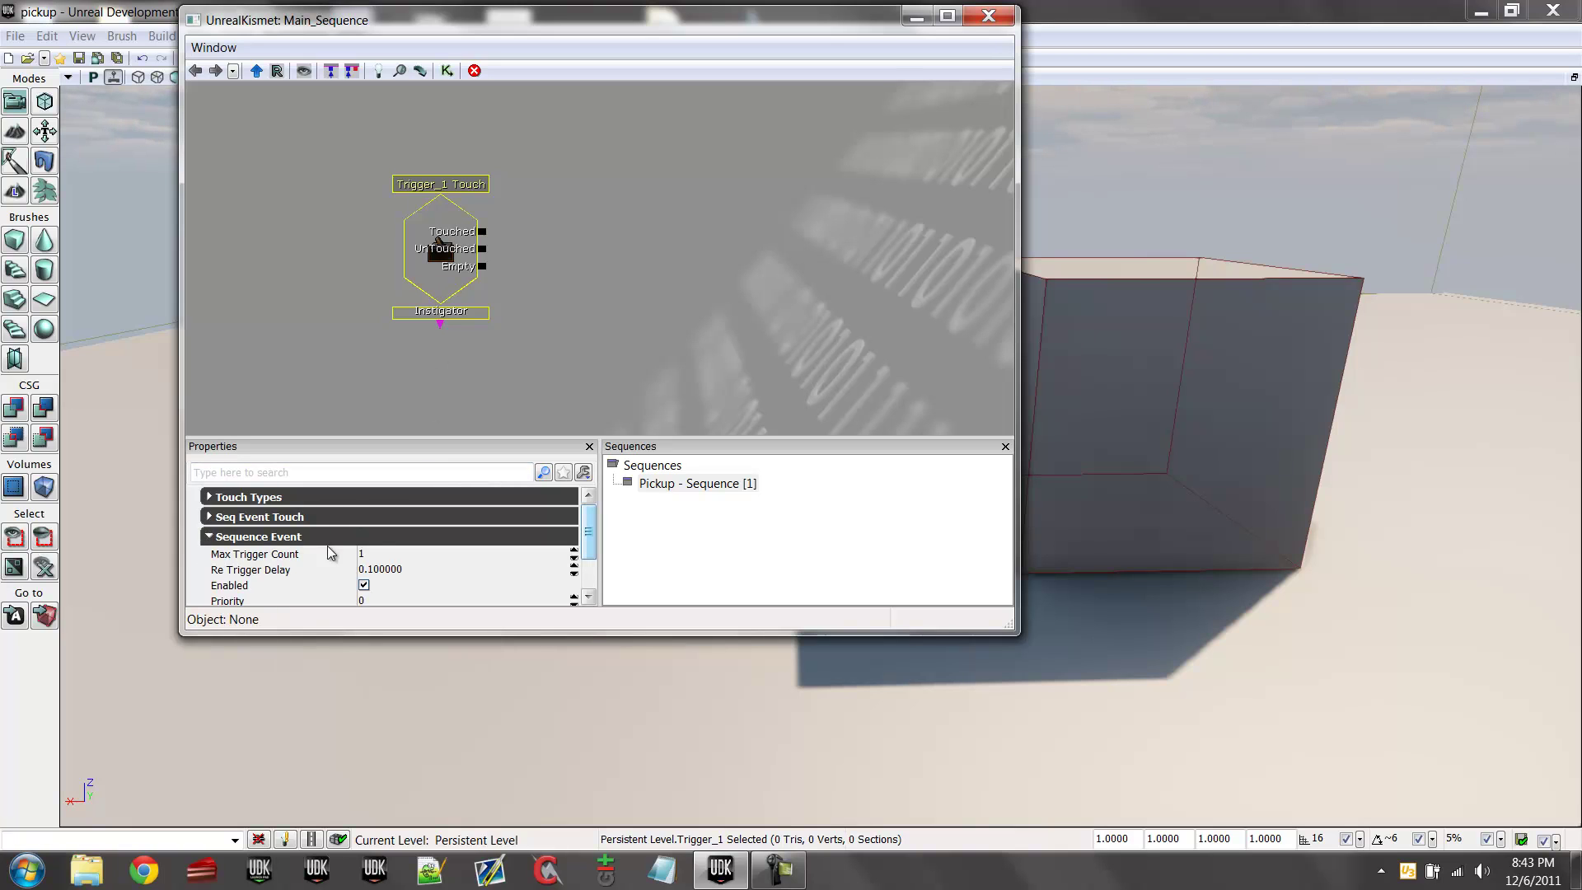
pyautogui.click(381, 553)
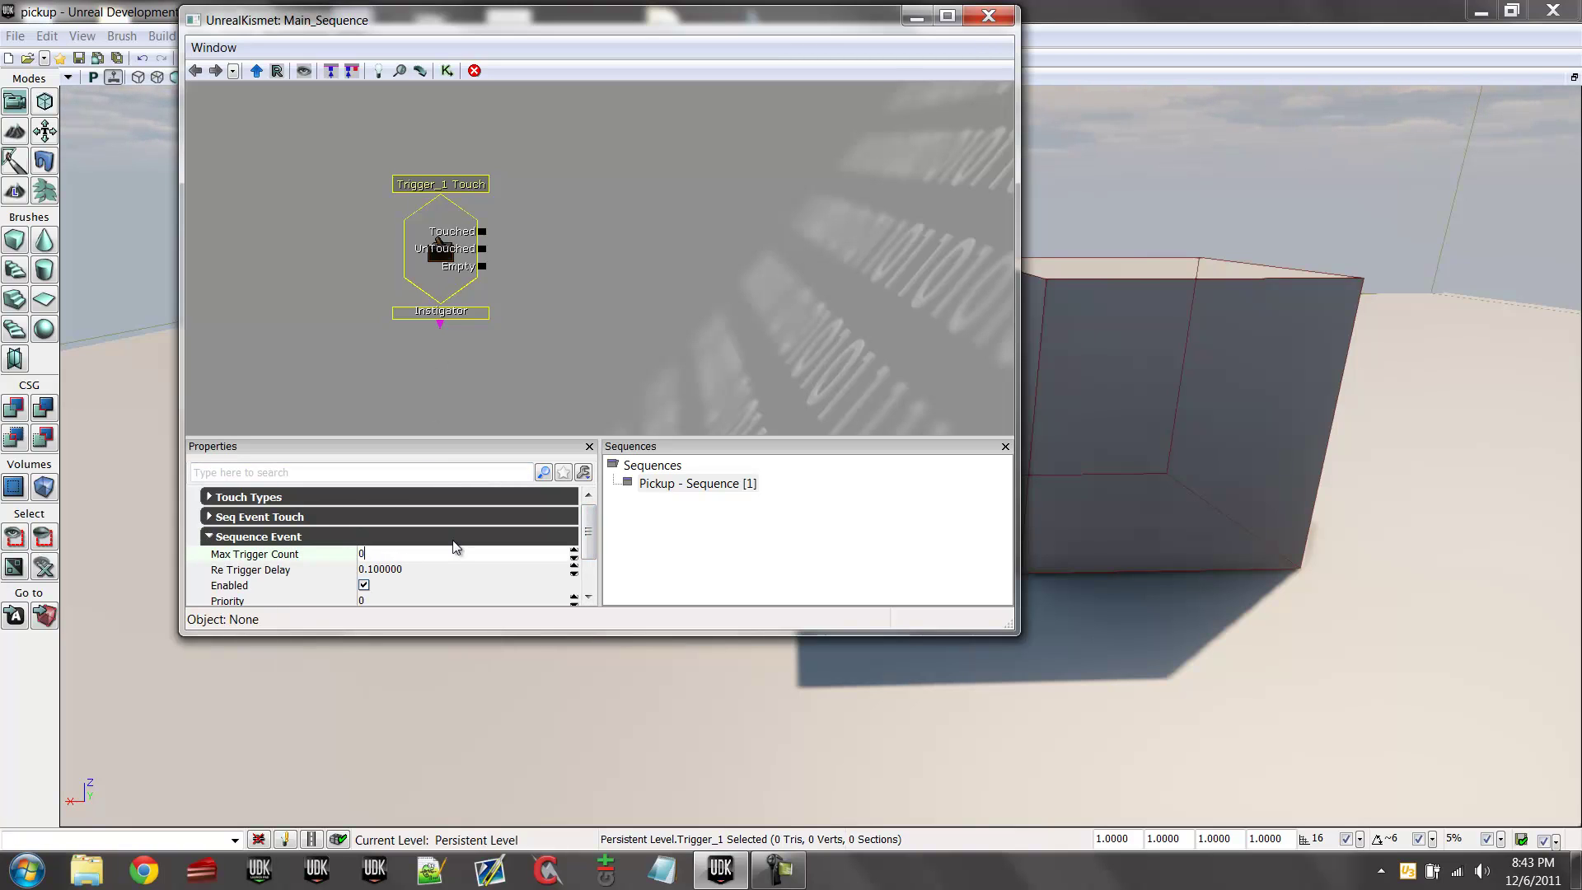
pyautogui.click(745, 165)
# - Add an Open GFx Movie action beside the Touch event
pyautogui.rightClick(640, 191)
pyautogui.moveTo(708, 182)
pyautogui.moveTo(1014, 344)
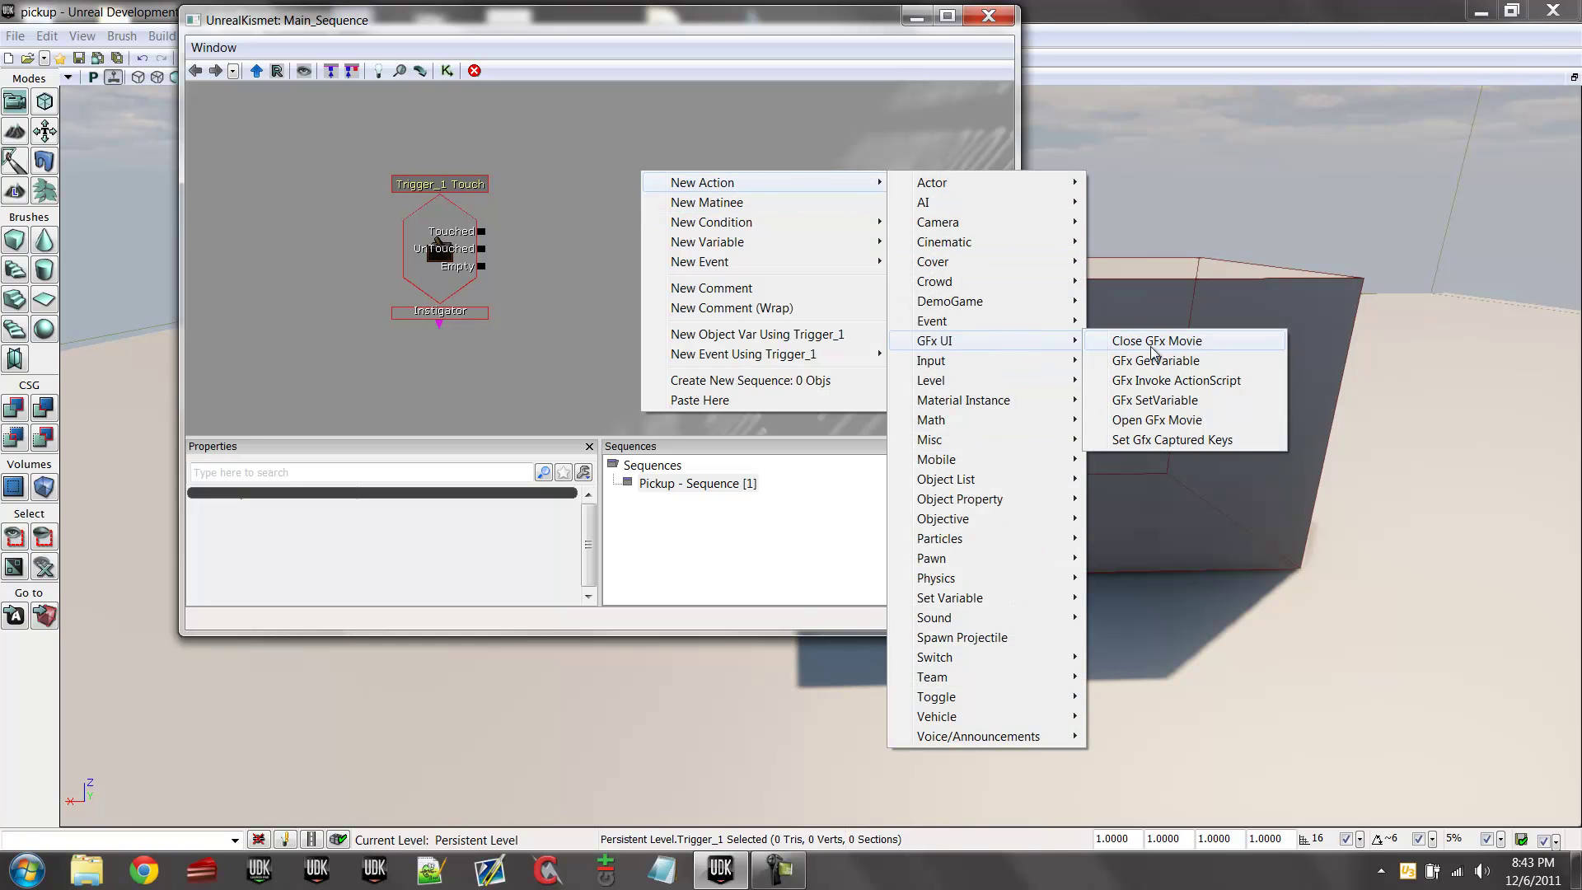
pyautogui.click(1157, 419)
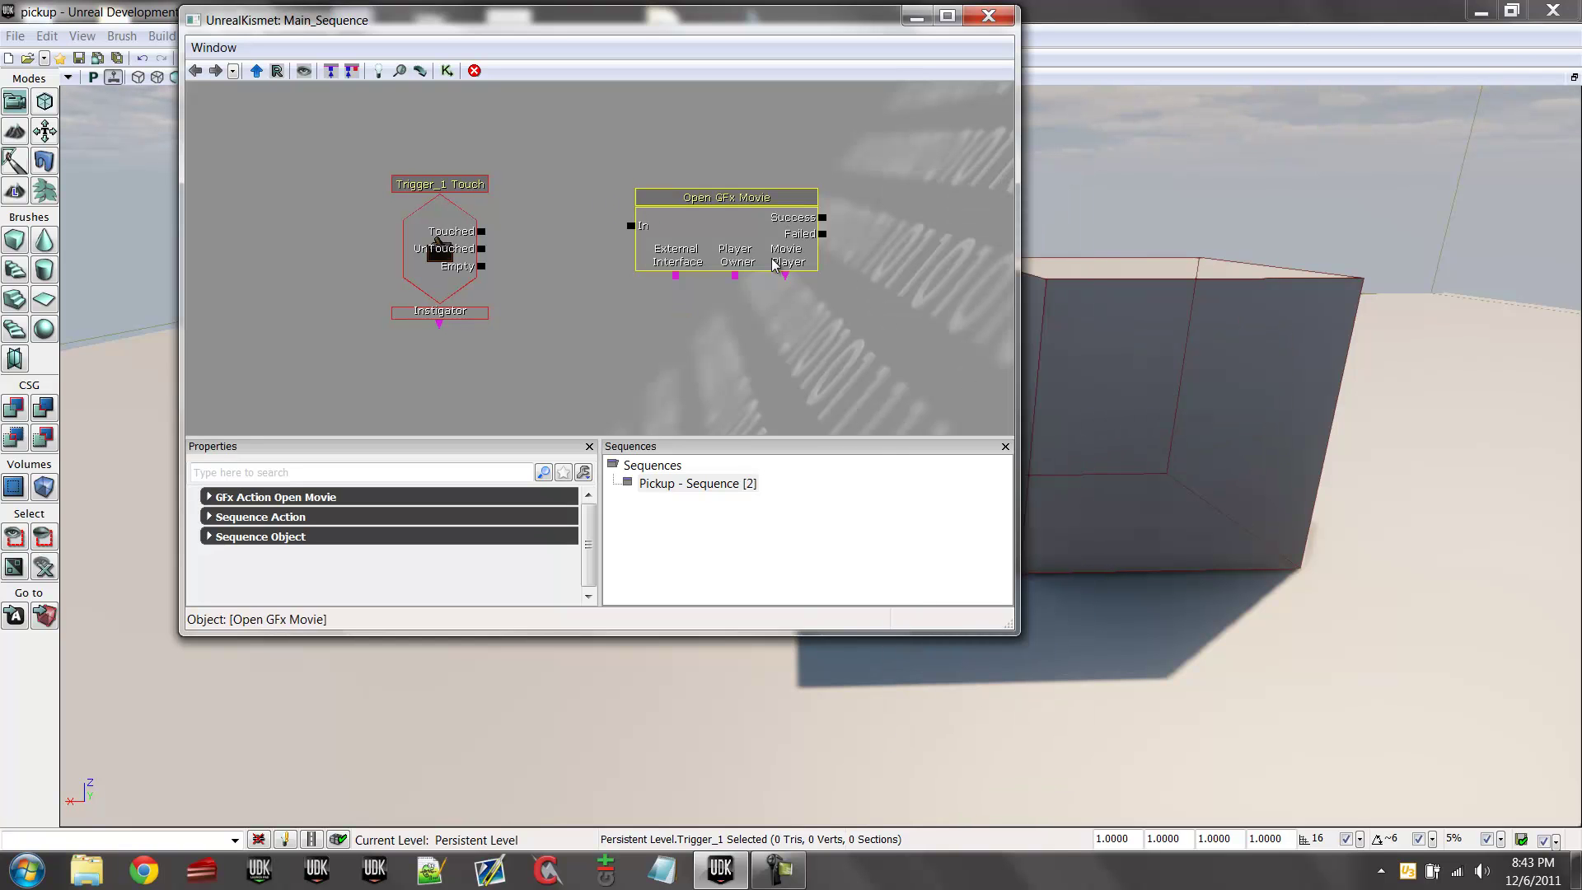
# - Add a Close GFx Movie action, and wire Touched to the Open action's In and UnTouched to the Close action's In
pyautogui.rightClick(684, 326)
pyautogui.moveTo(745, 335)
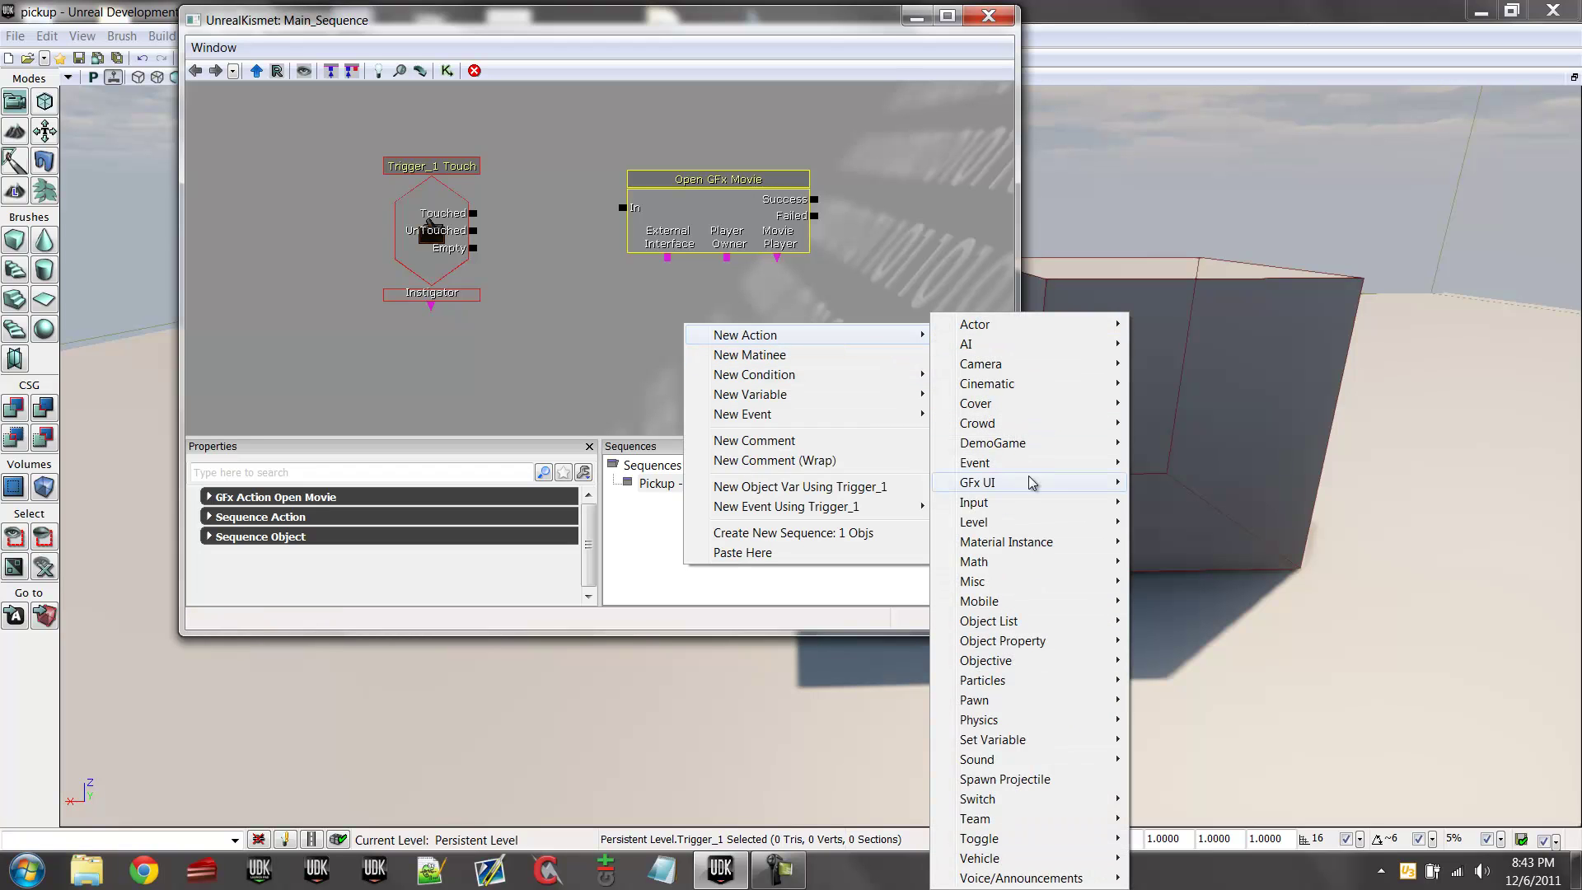
pyautogui.moveTo(1010, 486)
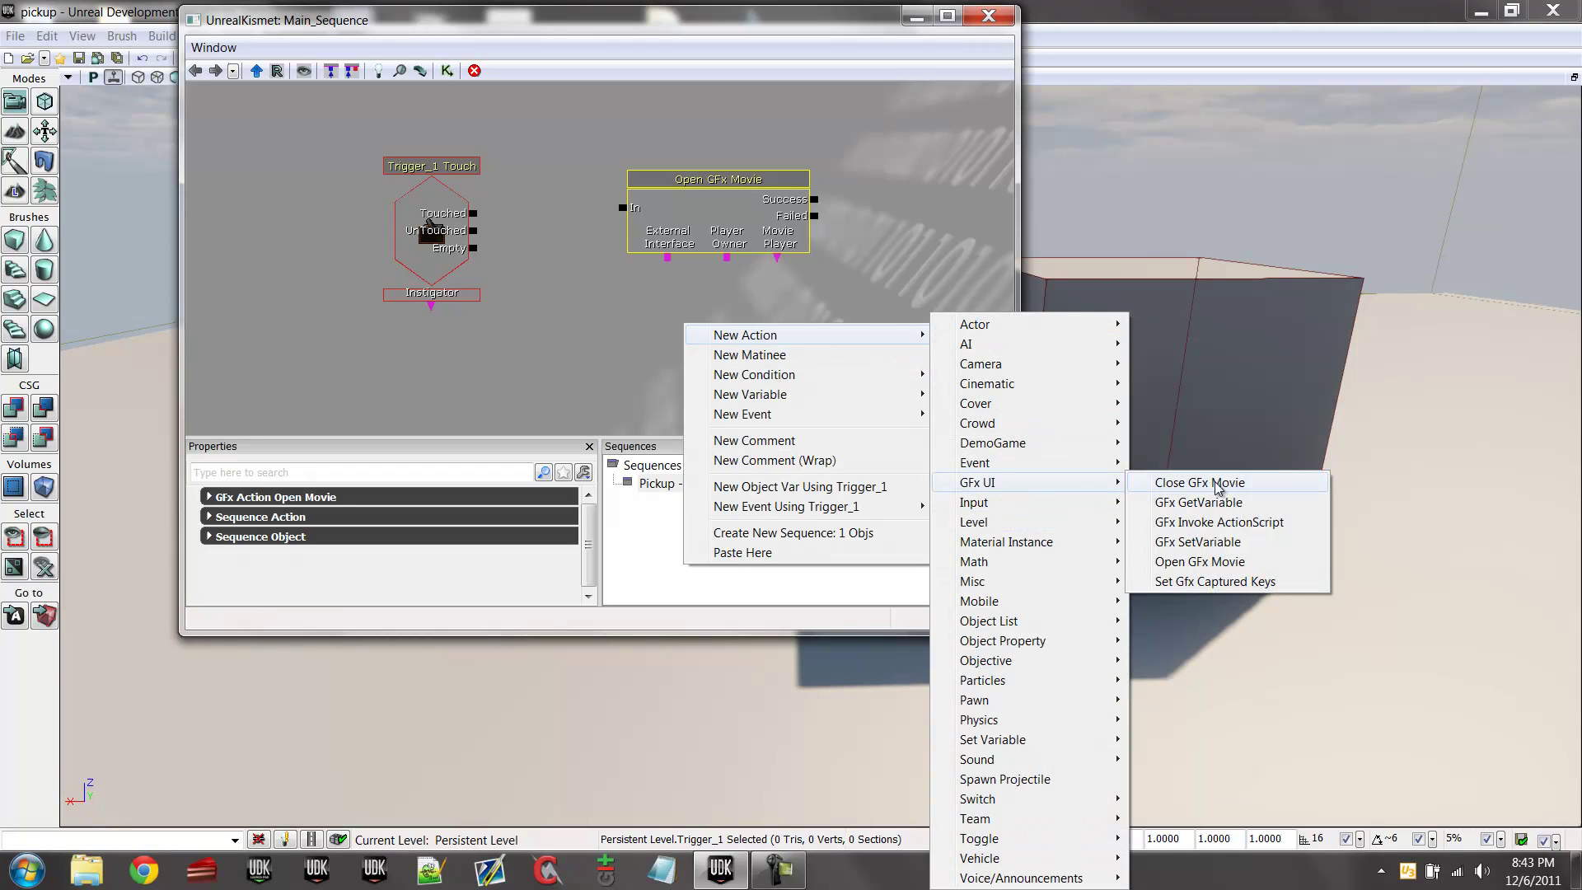
pyautogui.click(1194, 483)
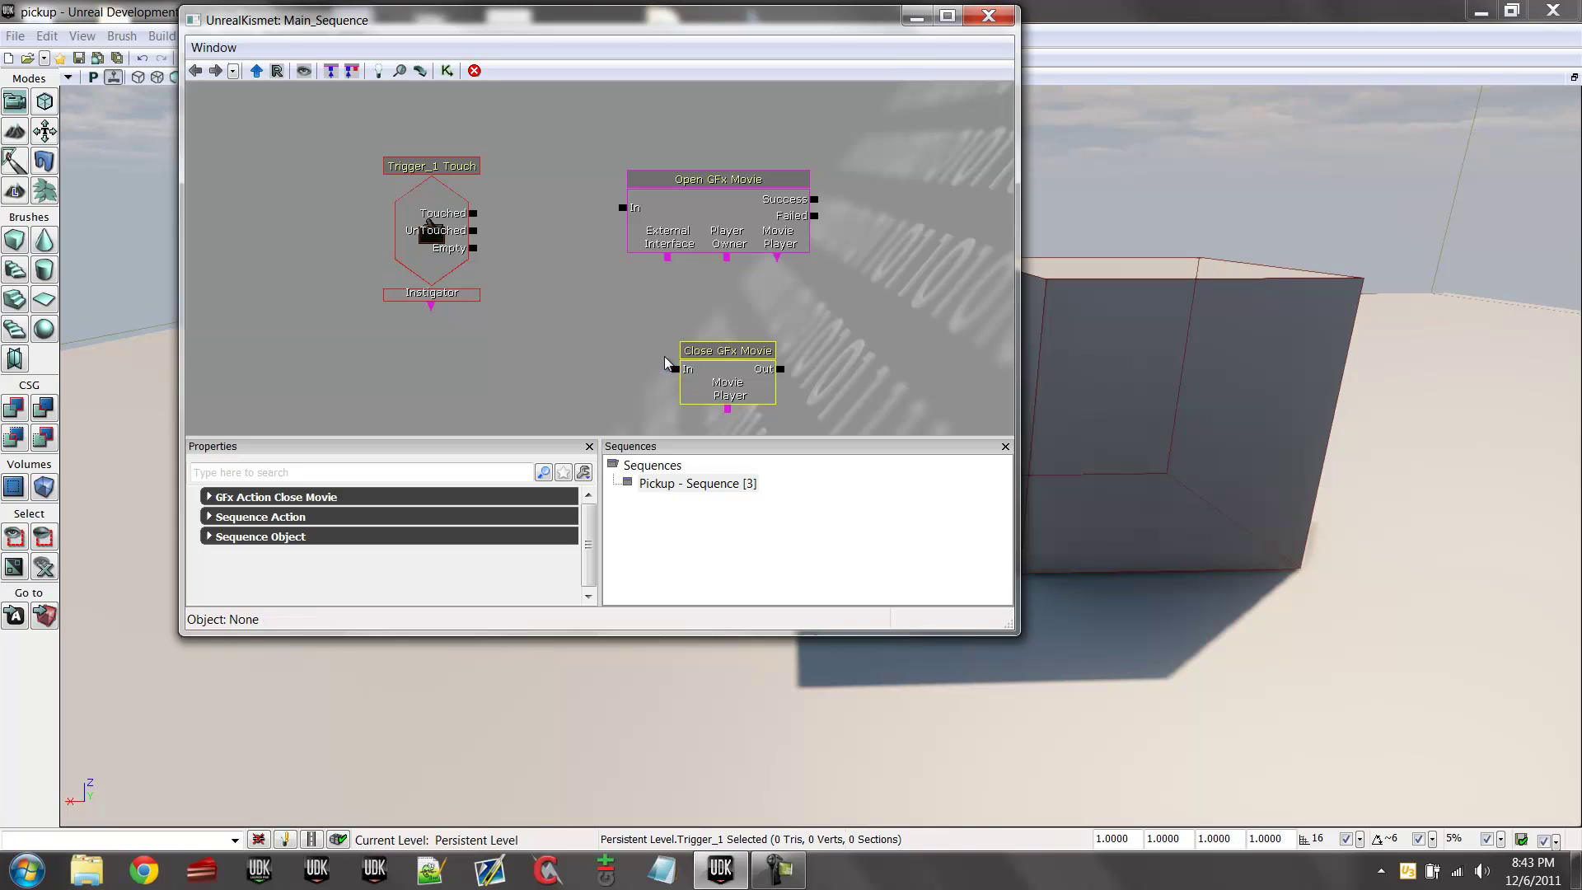
pyautogui.moveTo(675, 370); pyautogui.dragTo(619, 215)
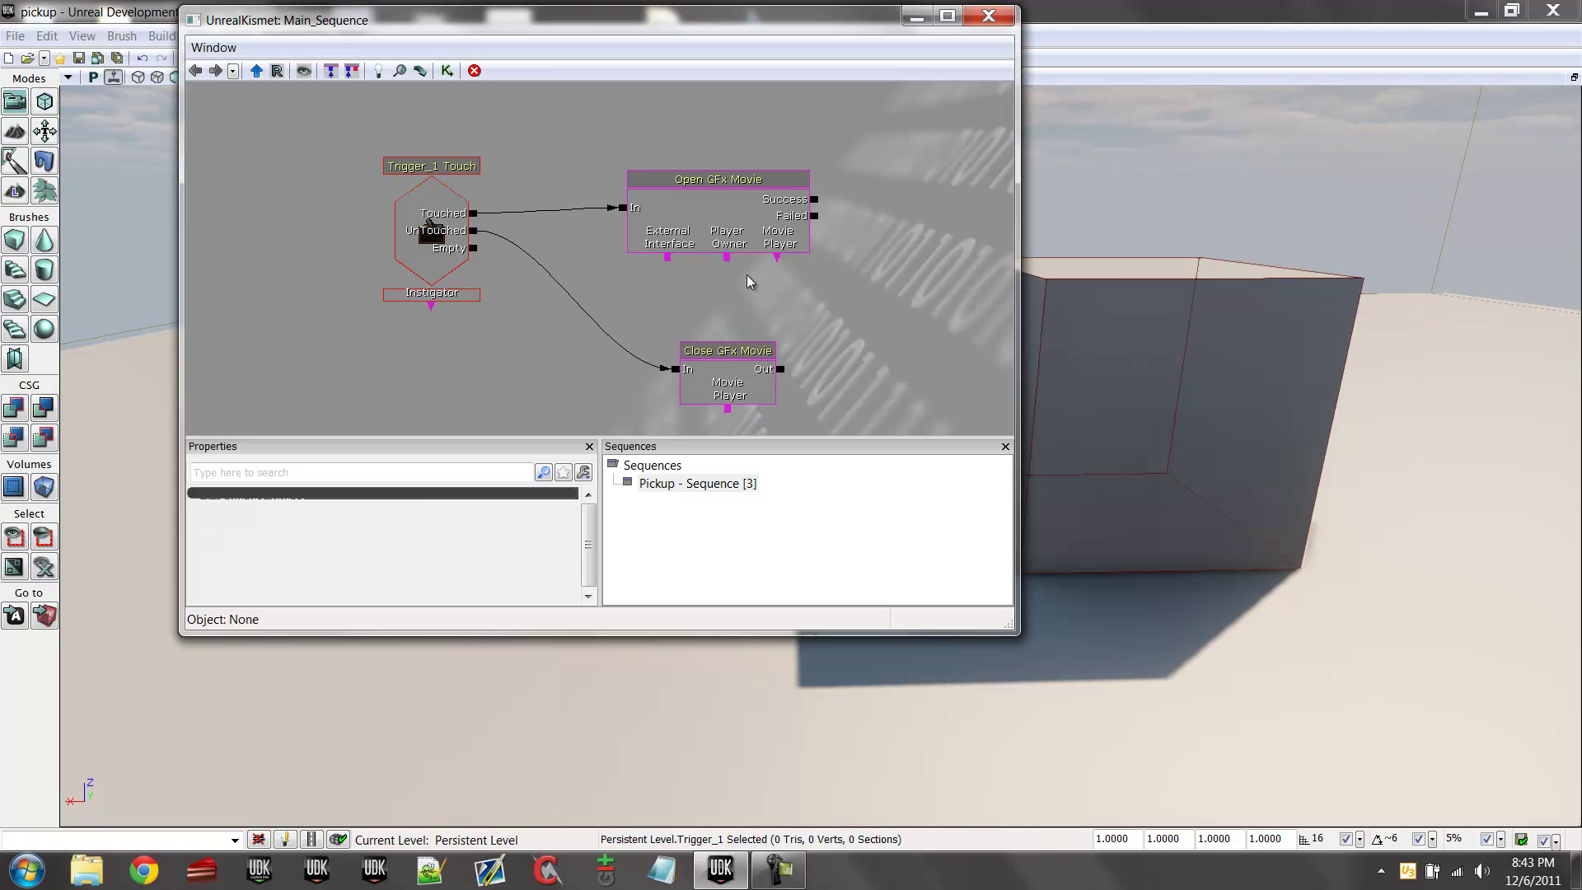
# - Add a Player object variable and link it to the Player Owner connector of the Open GFx Movie action
pyautogui.rightClick(628, 299)
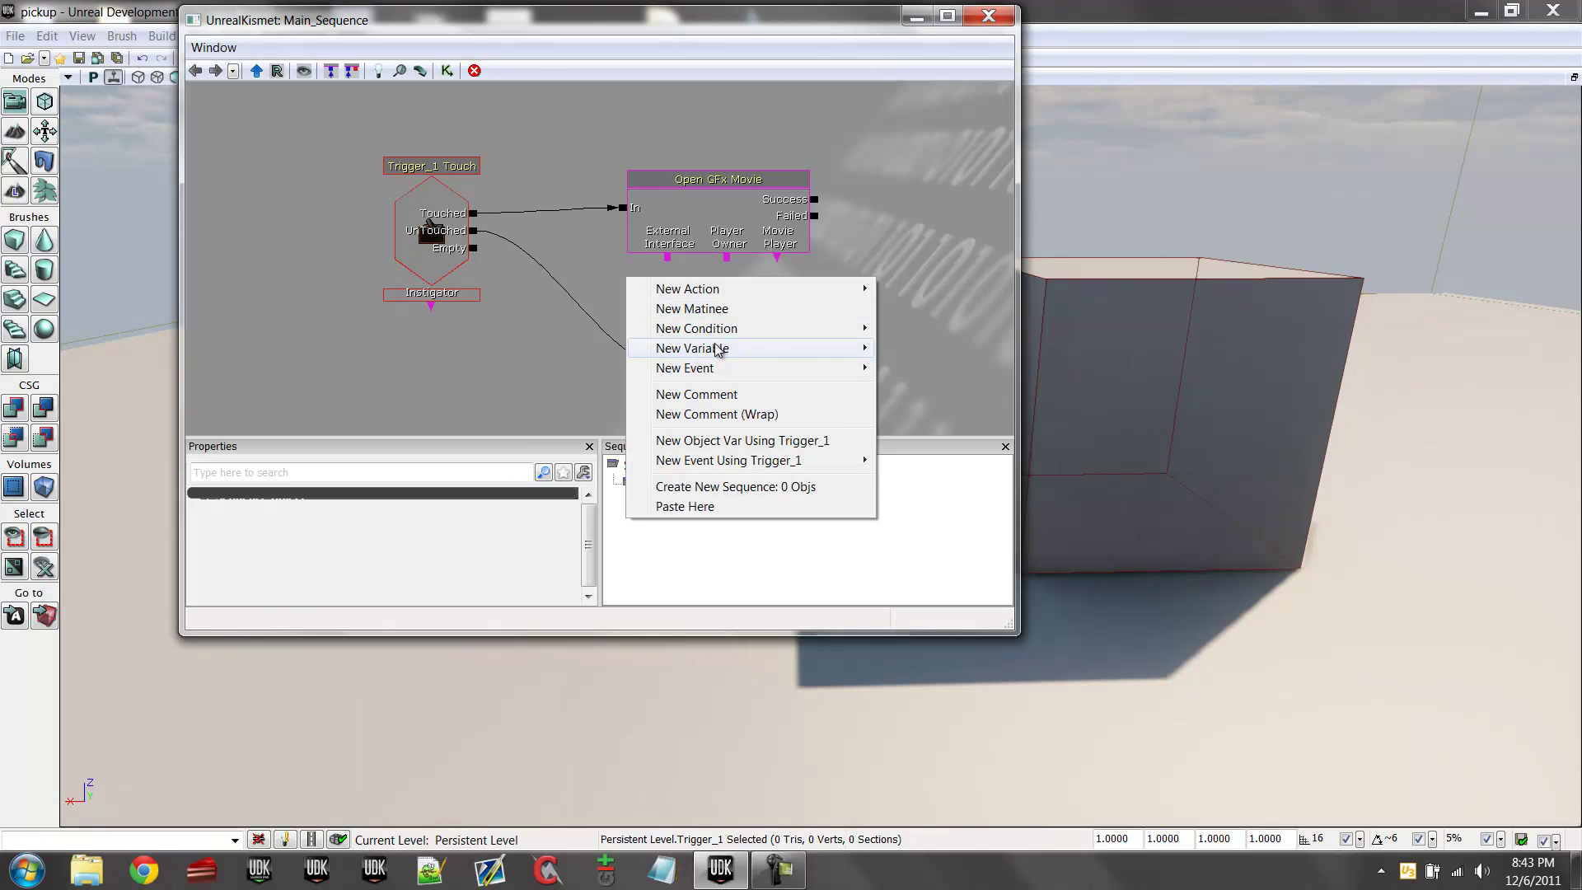
pyautogui.moveTo(717, 350)
pyautogui.moveTo(1087, 481)
pyautogui.click(1182, 485)
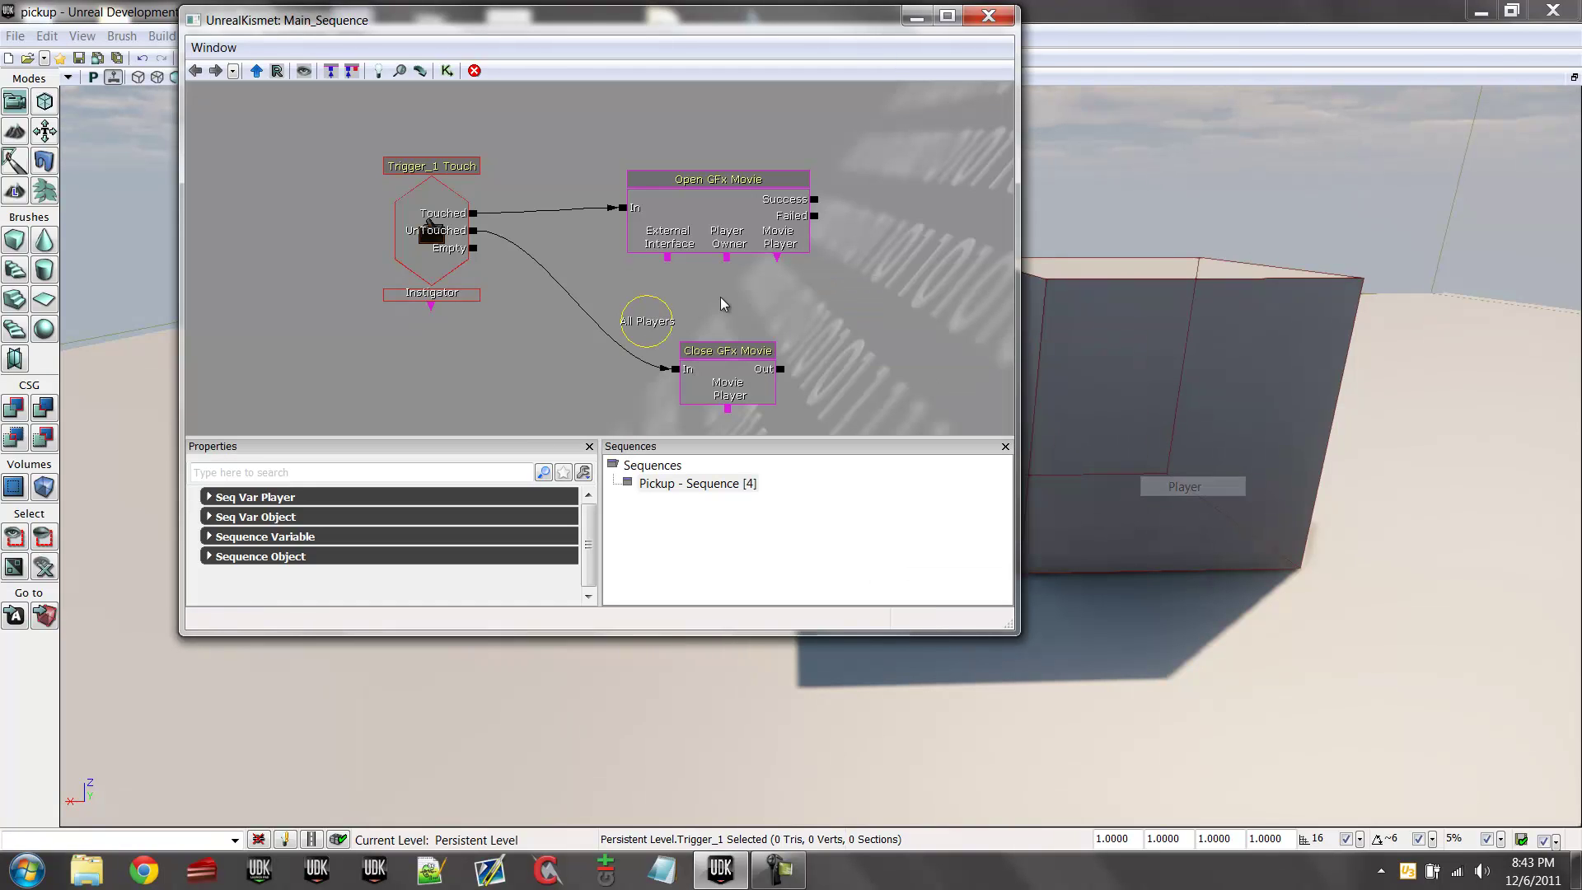
pyautogui.moveTo(727, 258); pyautogui.dragTo(688, 303)
pyautogui.click(665, 338)
pyautogui.click(928, 319)
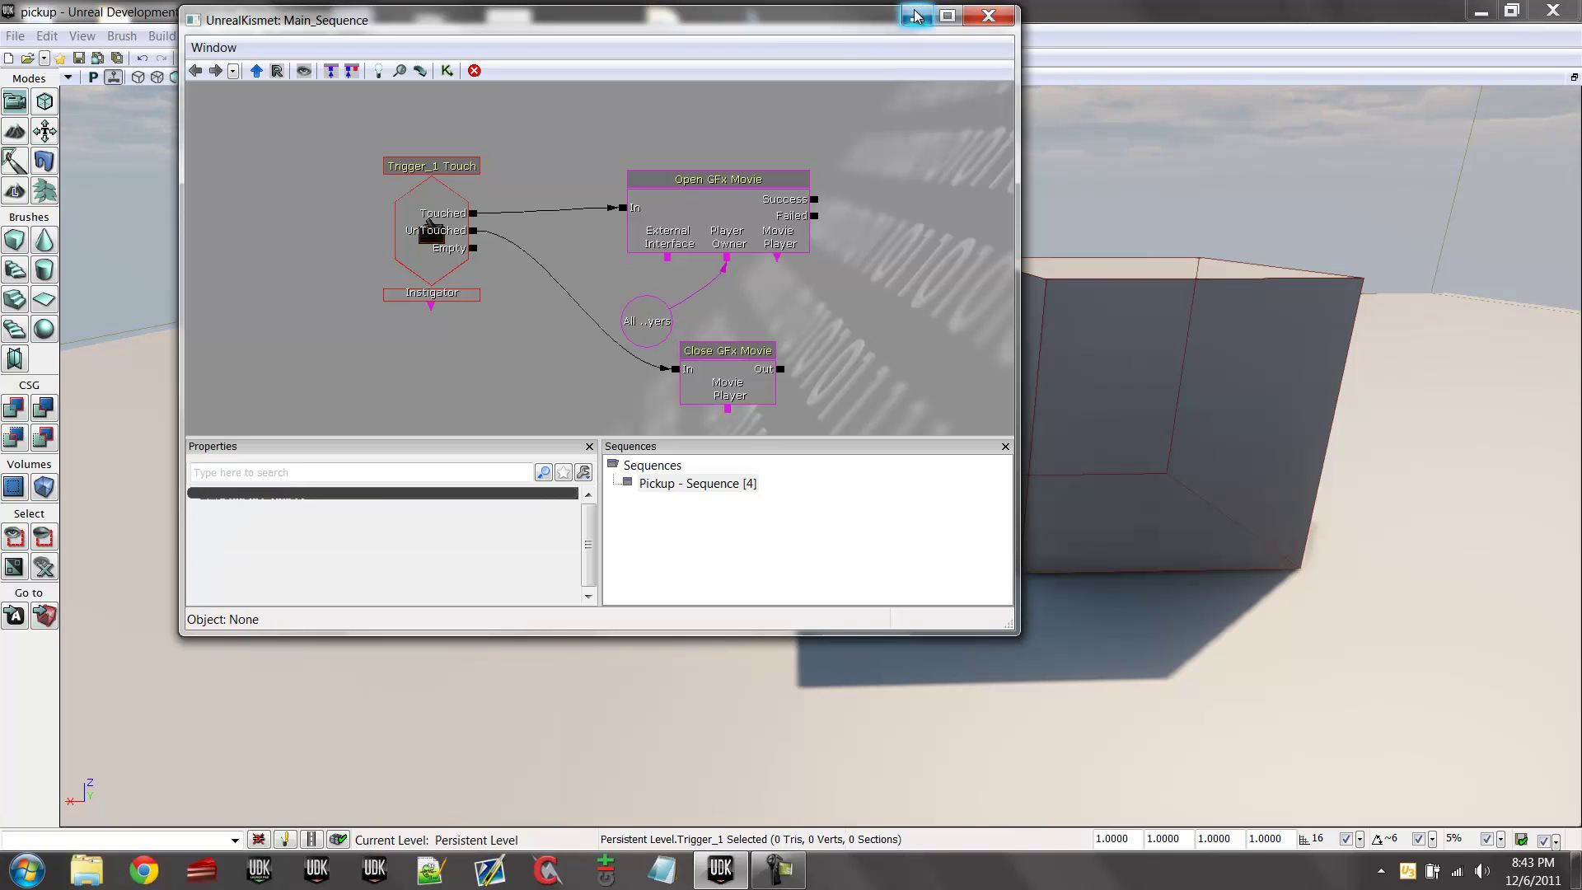
# - Leave Kismet and start an asset import in the Content Browser
pyautogui.click(989, 16)
pyautogui.click(385, 72)
pyautogui.moveTo(349, 550)
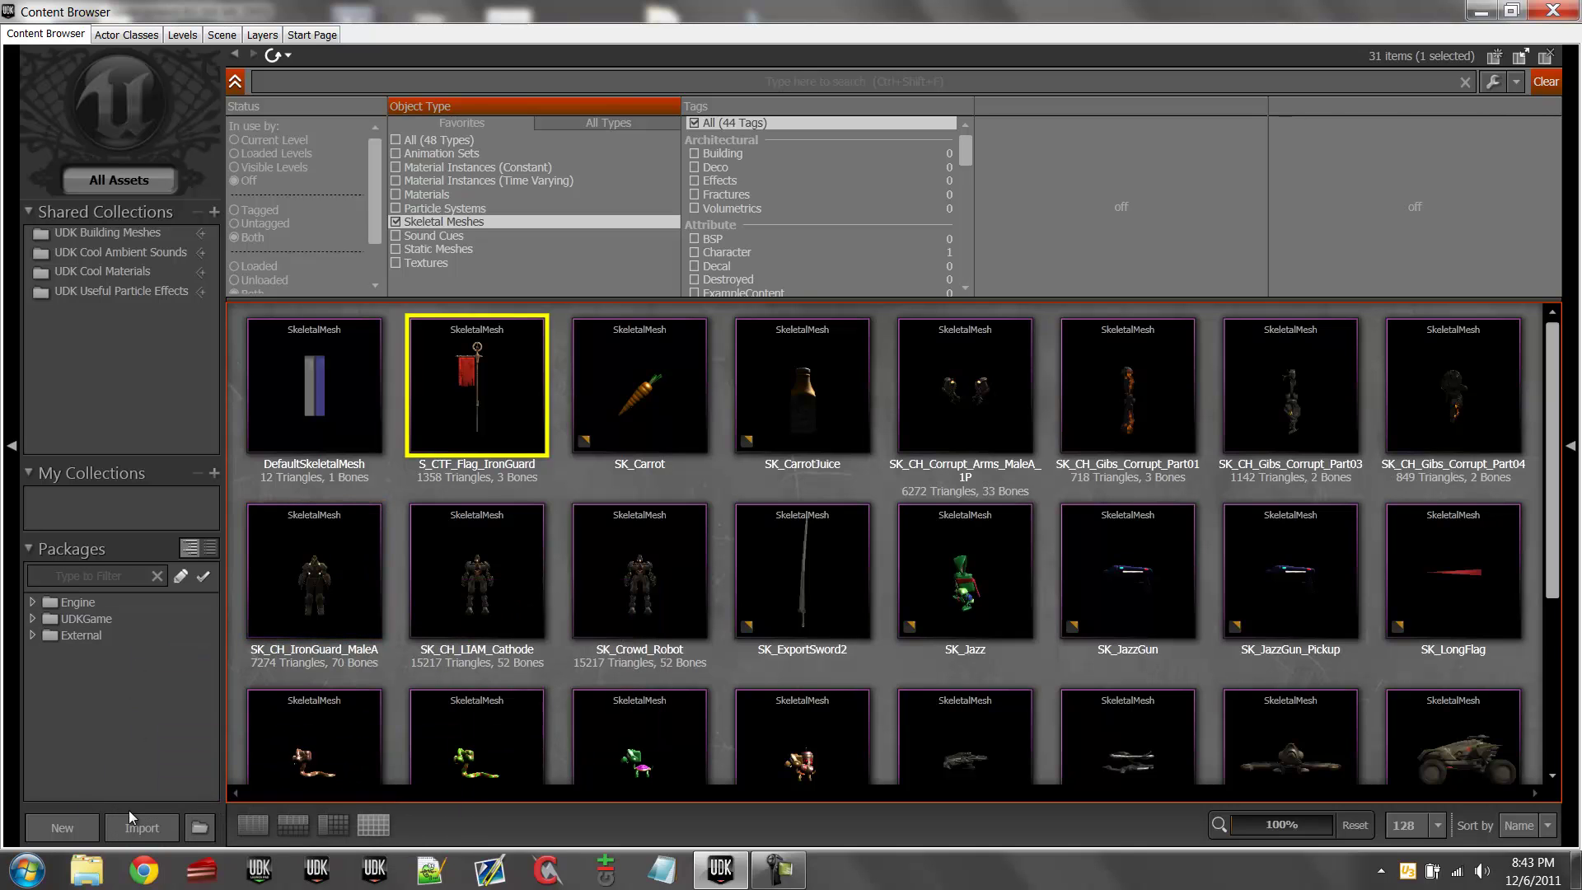
pyautogui.click(140, 827)
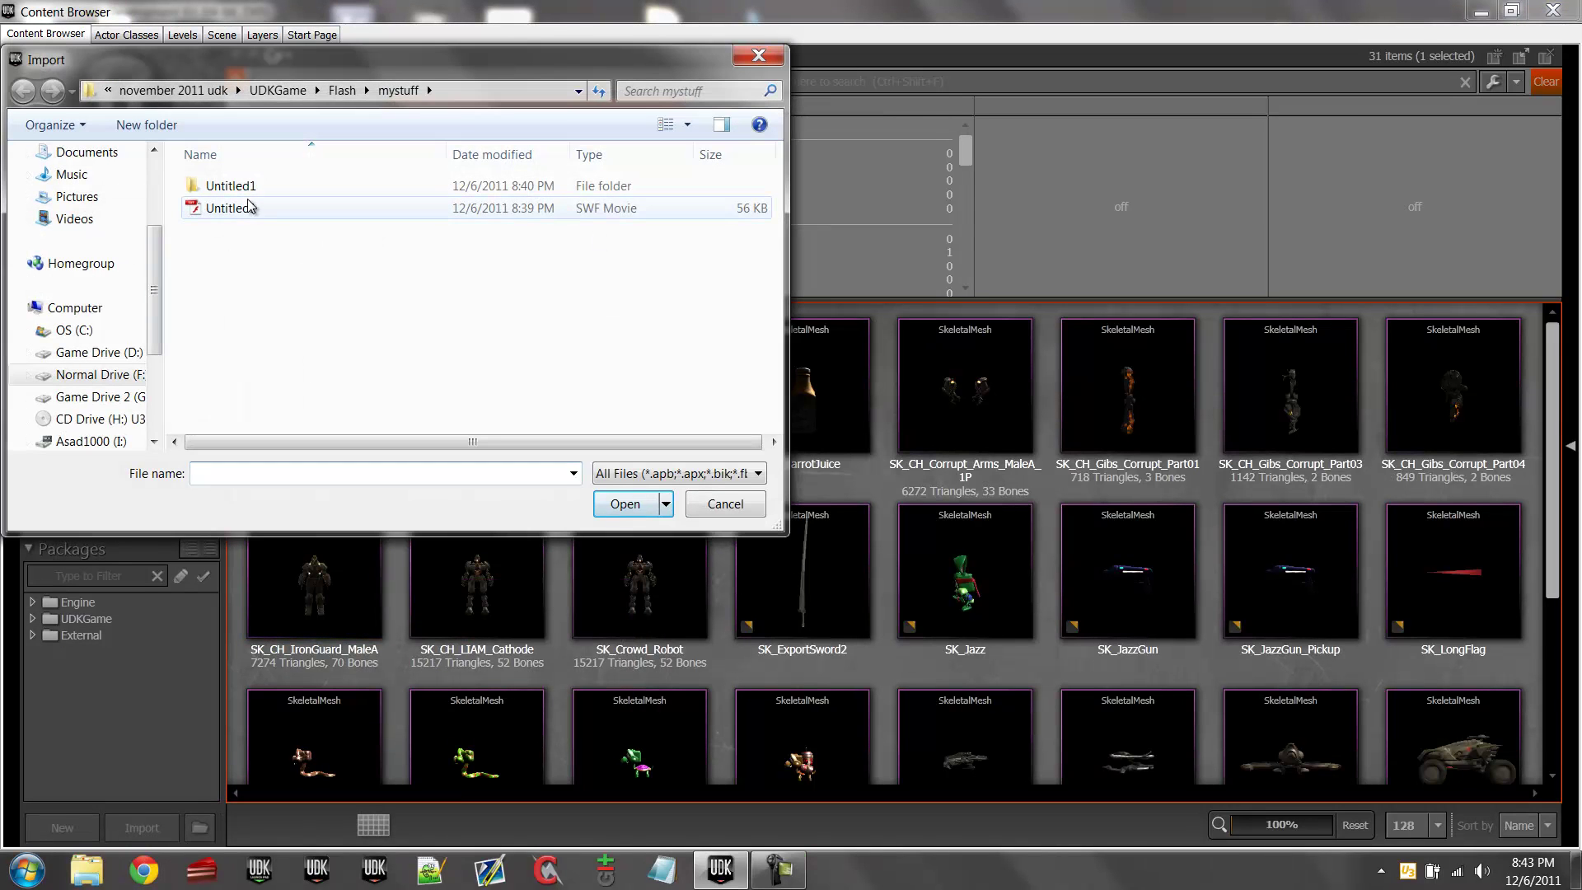
# - Browse from the mystuff folder up to Normal Drive (F:) and open its UDK Stuff folder
pyautogui.click(340, 90)
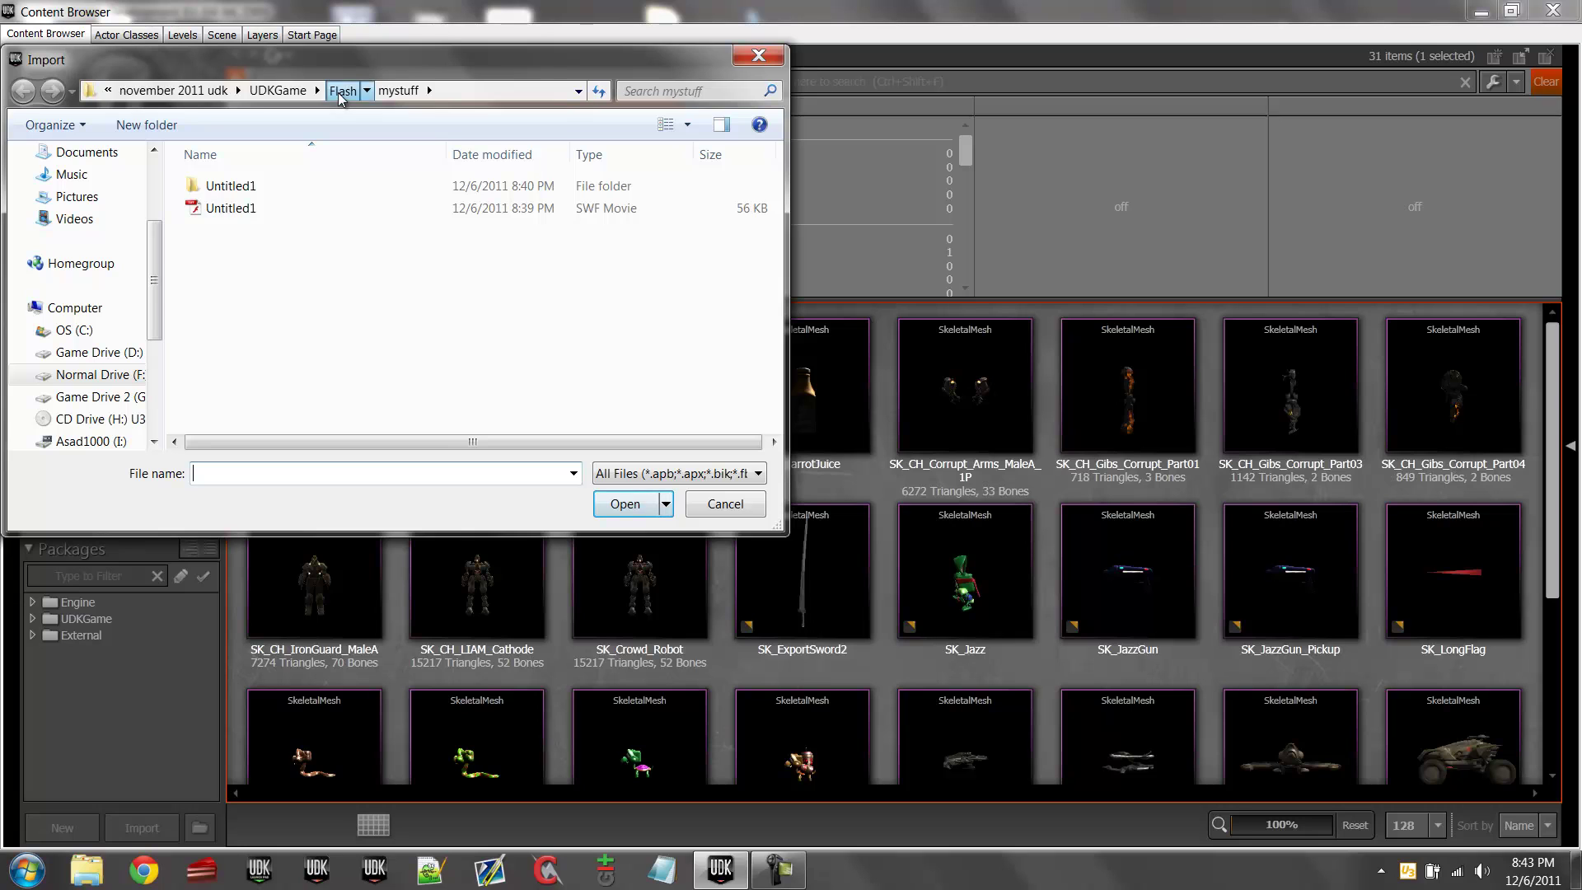
pyautogui.click(272, 91)
pyautogui.click(214, 92)
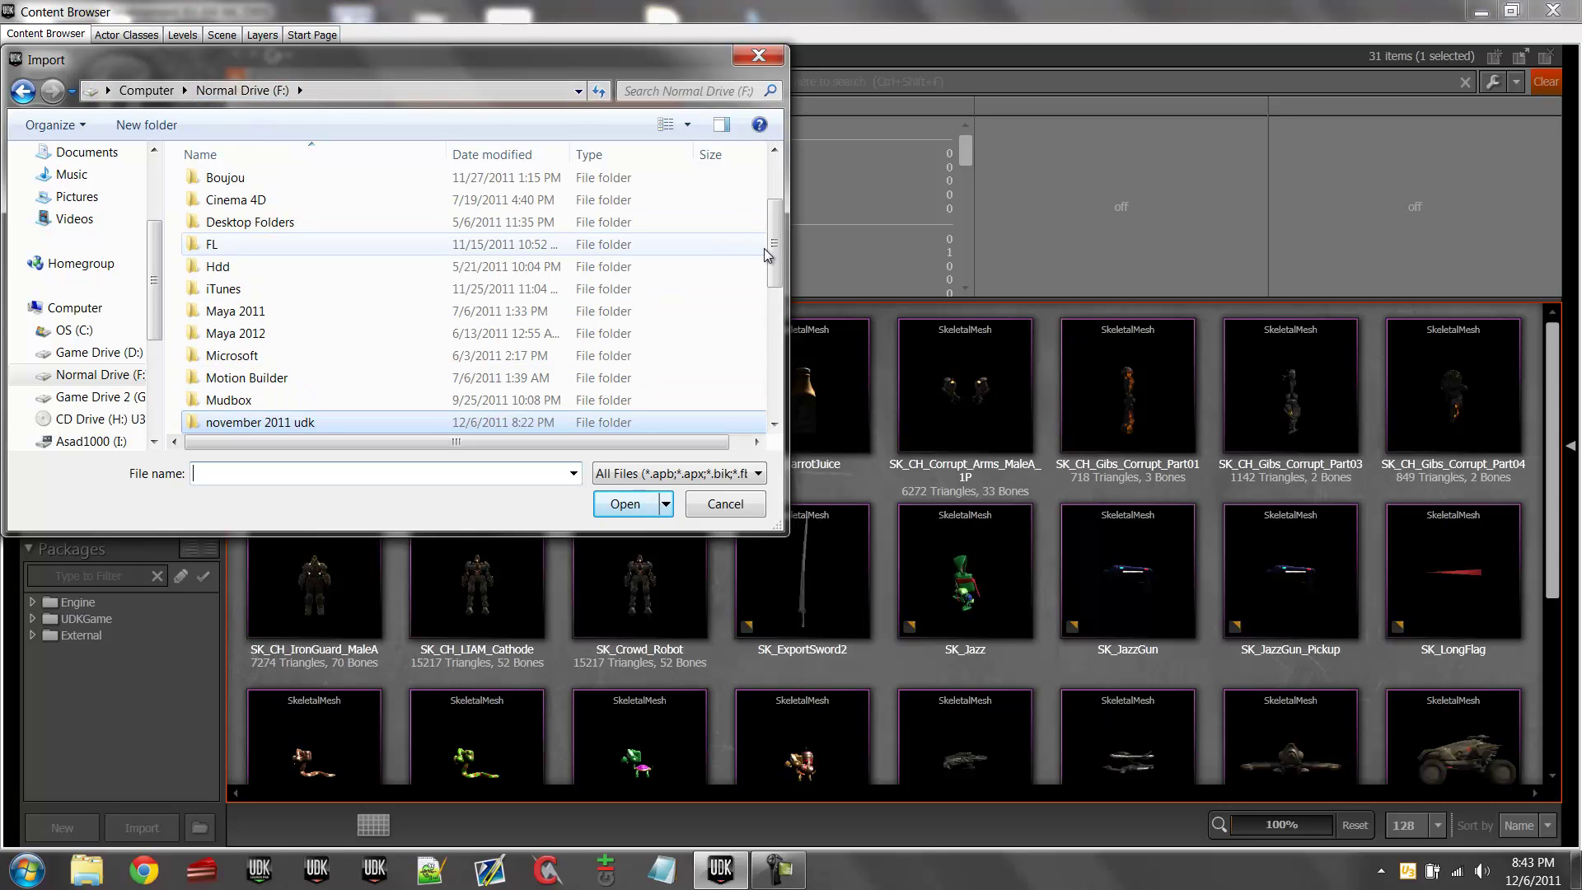
pyautogui.scroll(-7, 764, 371)
pyautogui.scroll(-1, 766, 369)
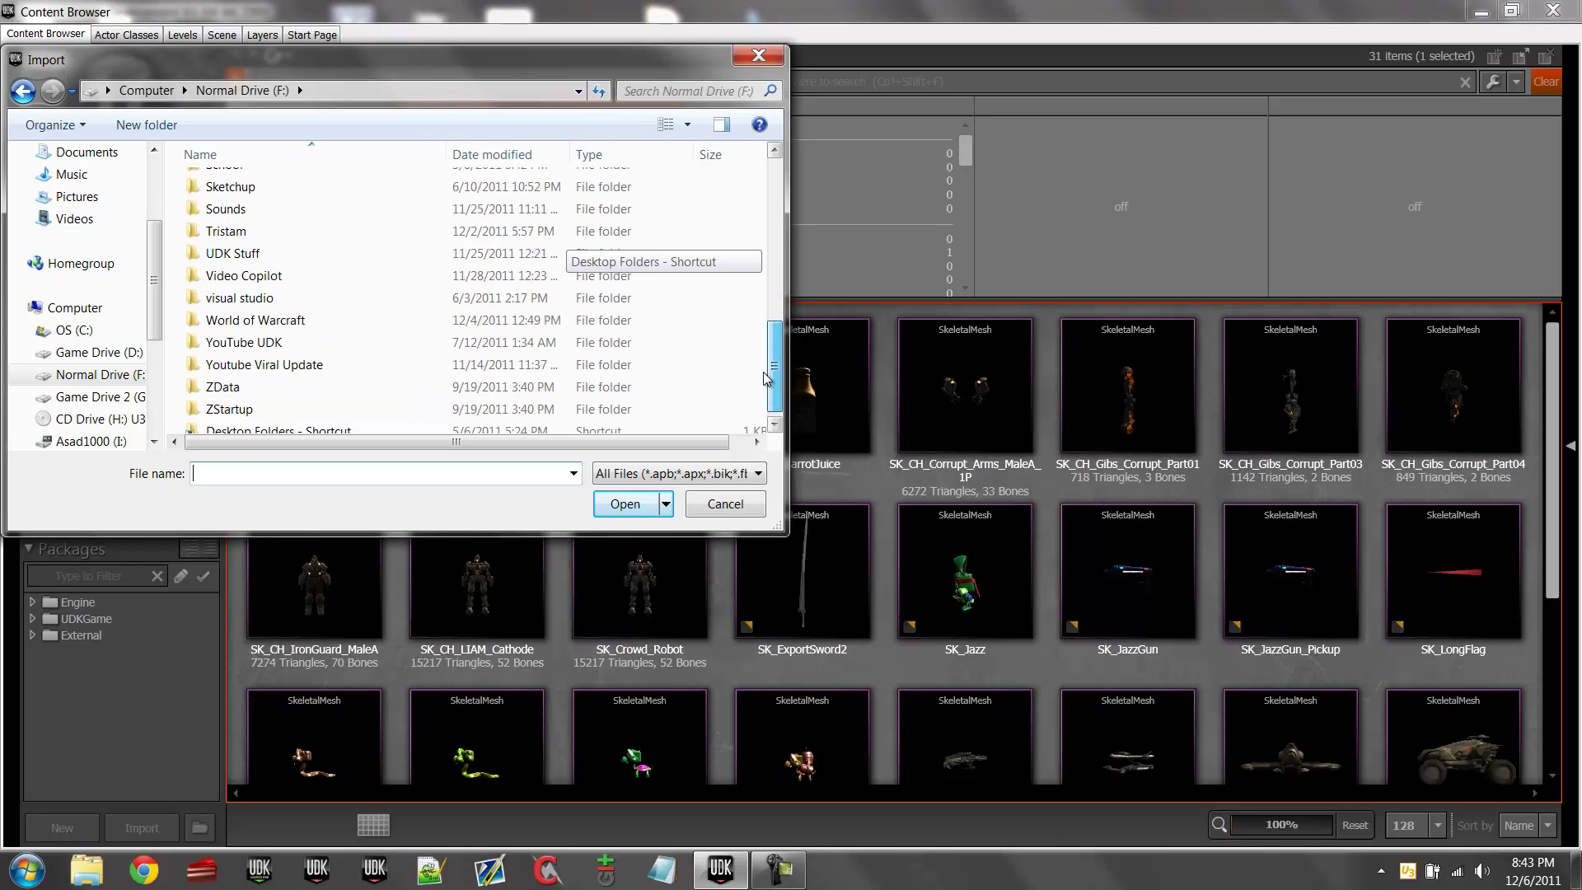
pyautogui.scroll(1, 751, 353)
pyautogui.moveTo(774, 358); pyautogui.dragTo(778, 165)
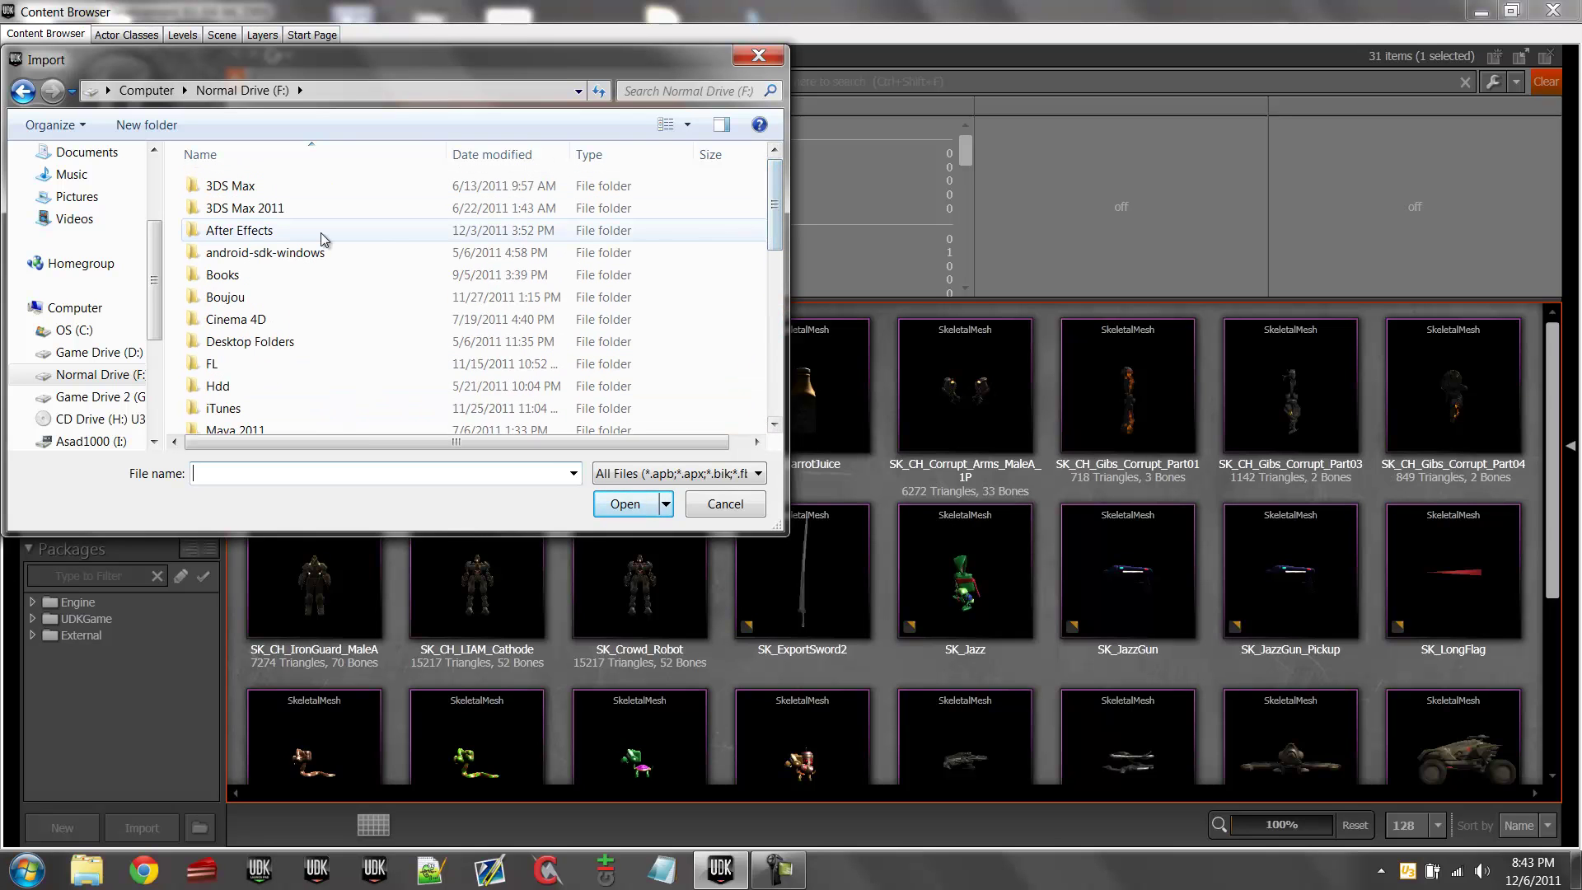
pyautogui.scroll(-10, 402, 296)
pyautogui.scroll(-1, 401, 314)
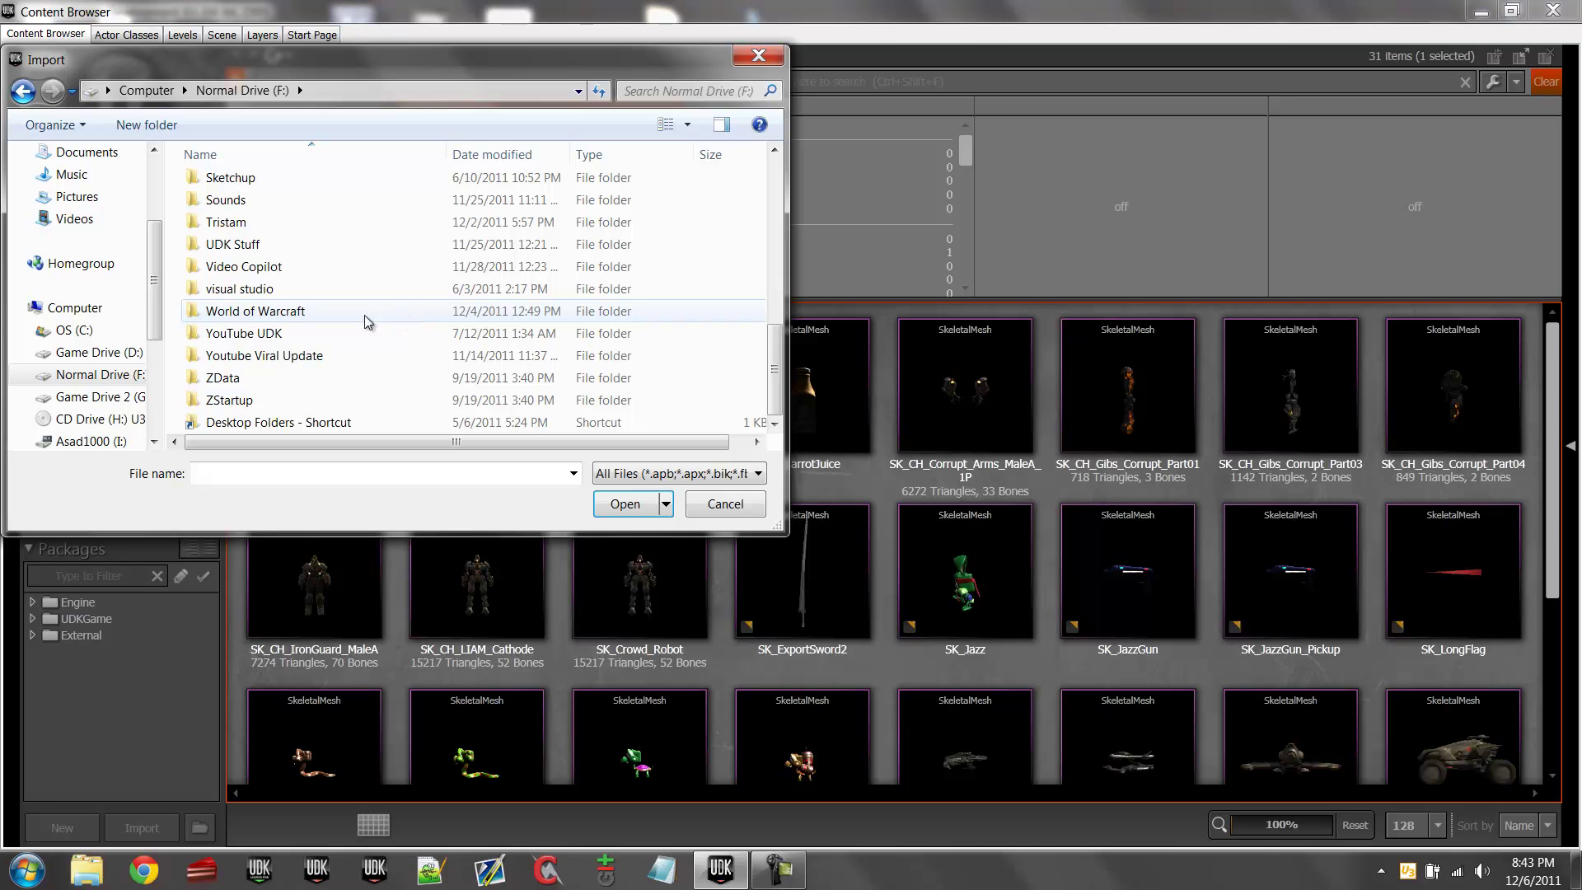
pyautogui.click(293, 242)
pyautogui.doubleClick(292, 239)
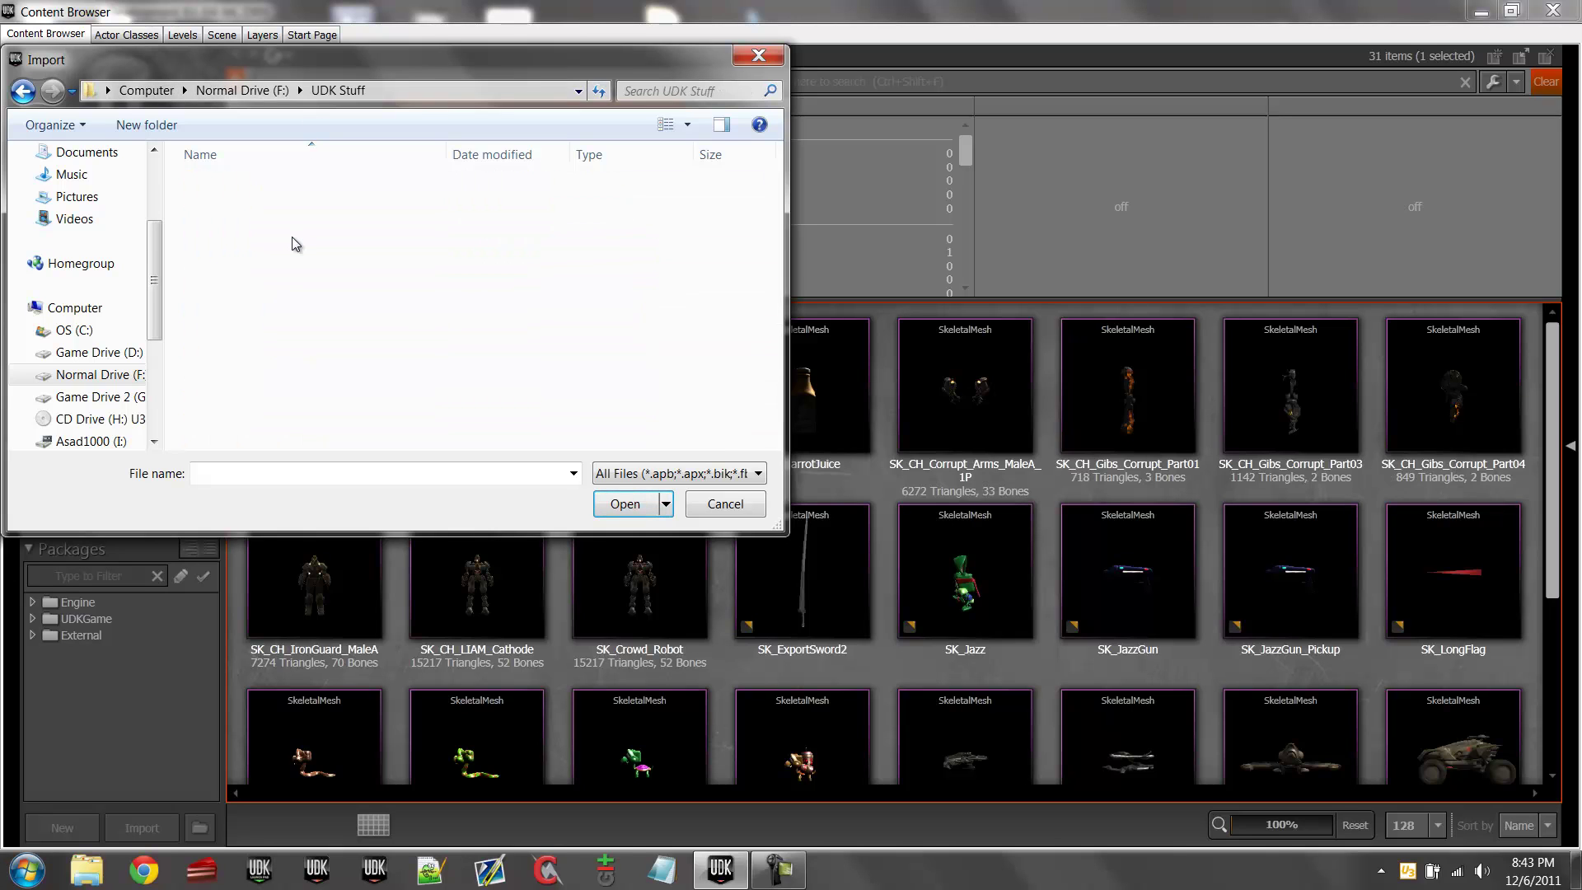
# - Open the Viral folder inside UDK Stuff
pyautogui.scroll(-1, 293, 245)
pyautogui.scroll(1, 292, 246)
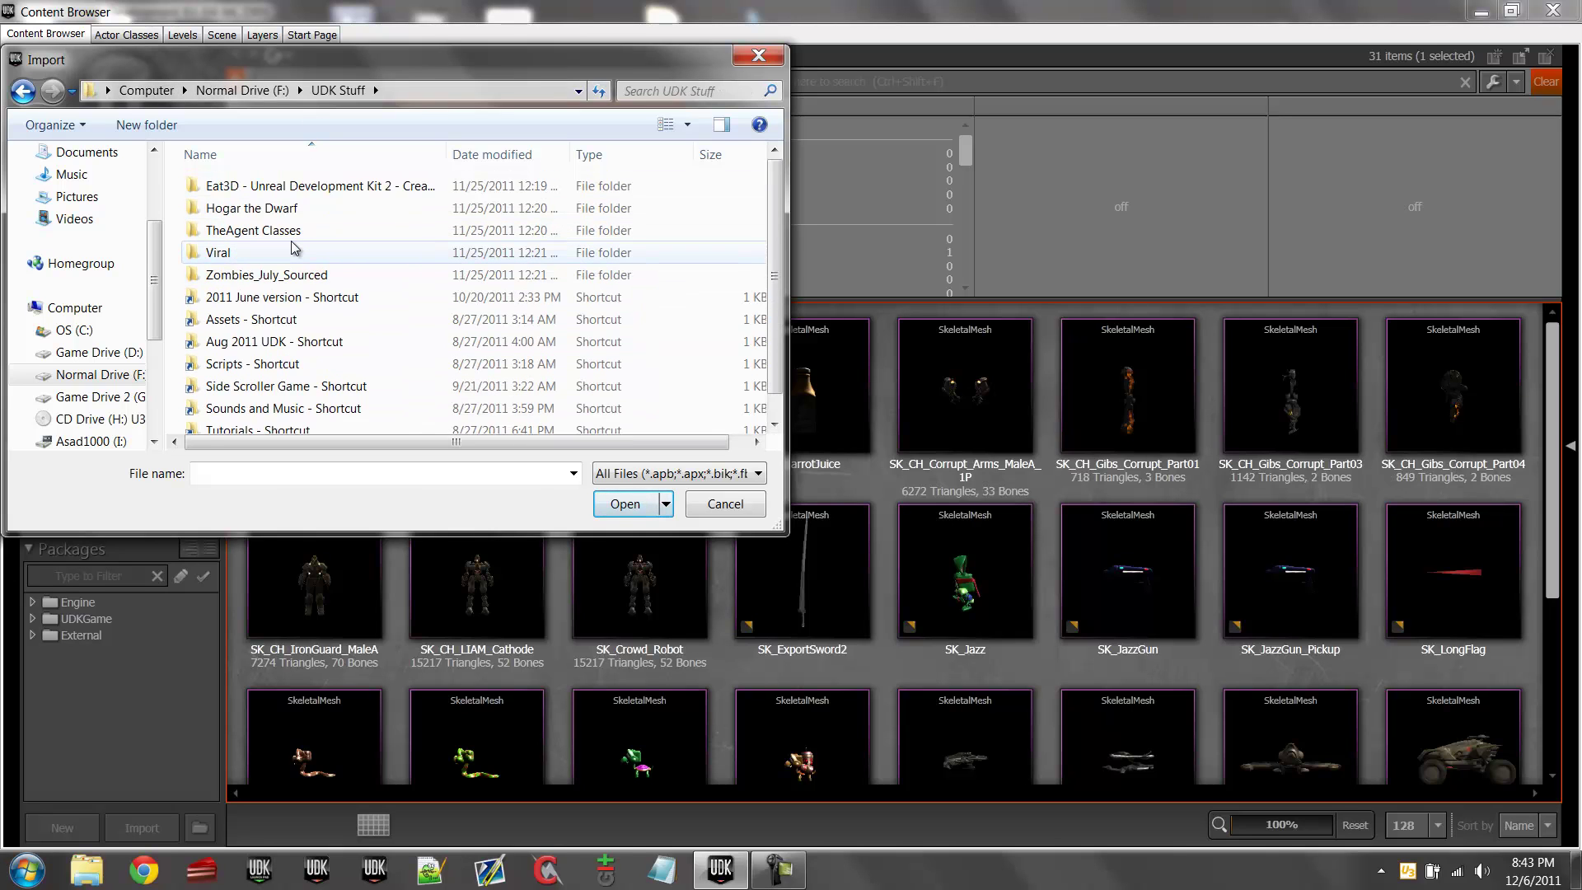
pyautogui.click(287, 187)
pyautogui.doubleClick(287, 188)
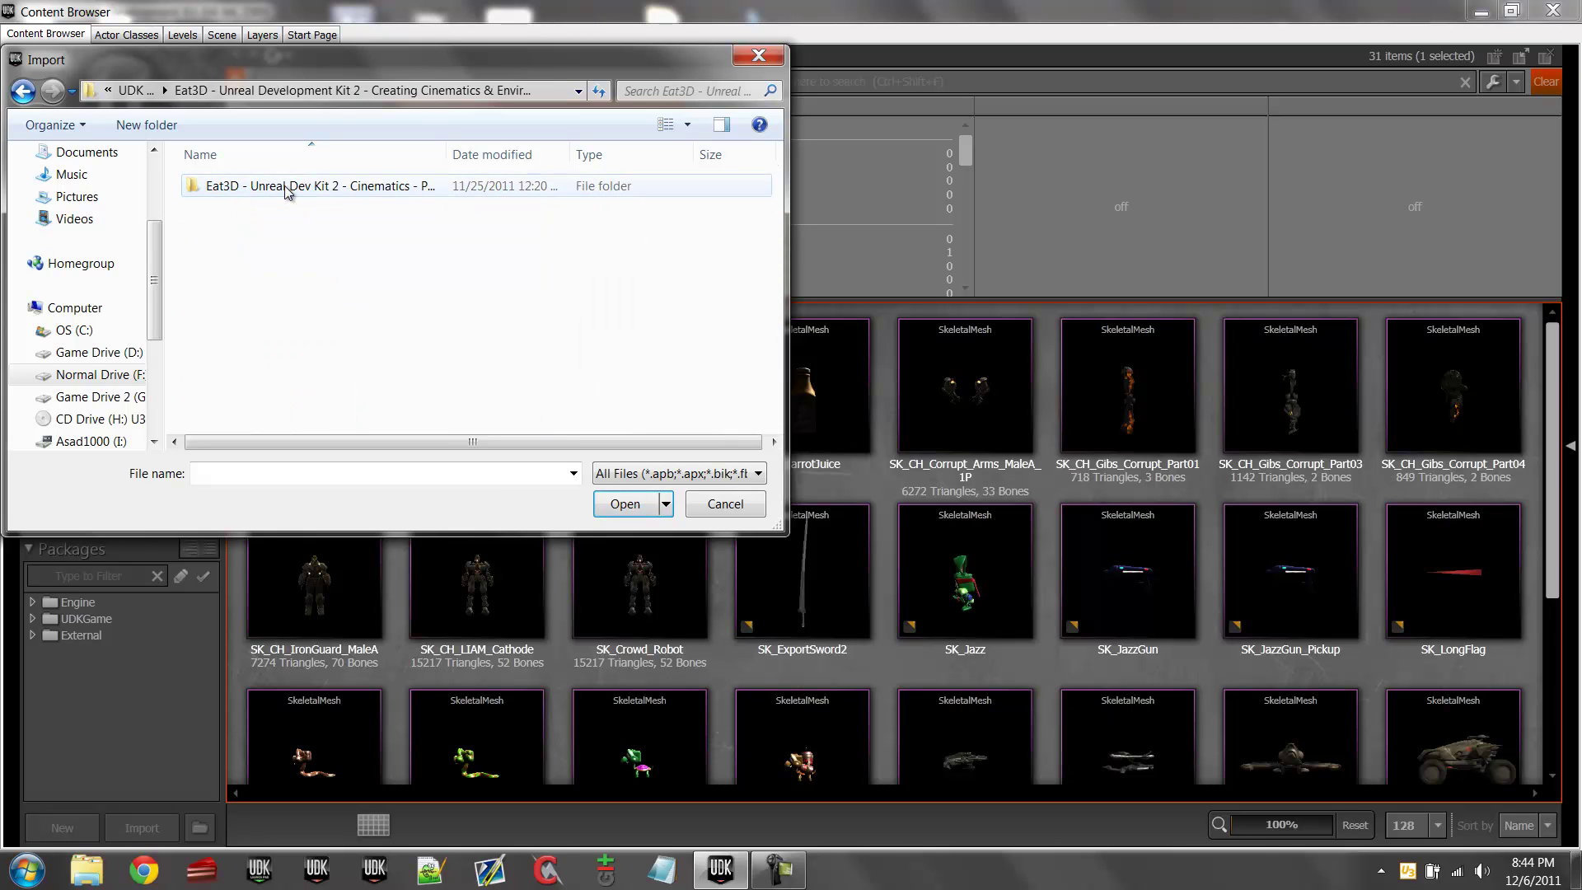
pyautogui.press('BackSpace')
pyautogui.click(290, 256)
pyautogui.doubleClick(290, 255)
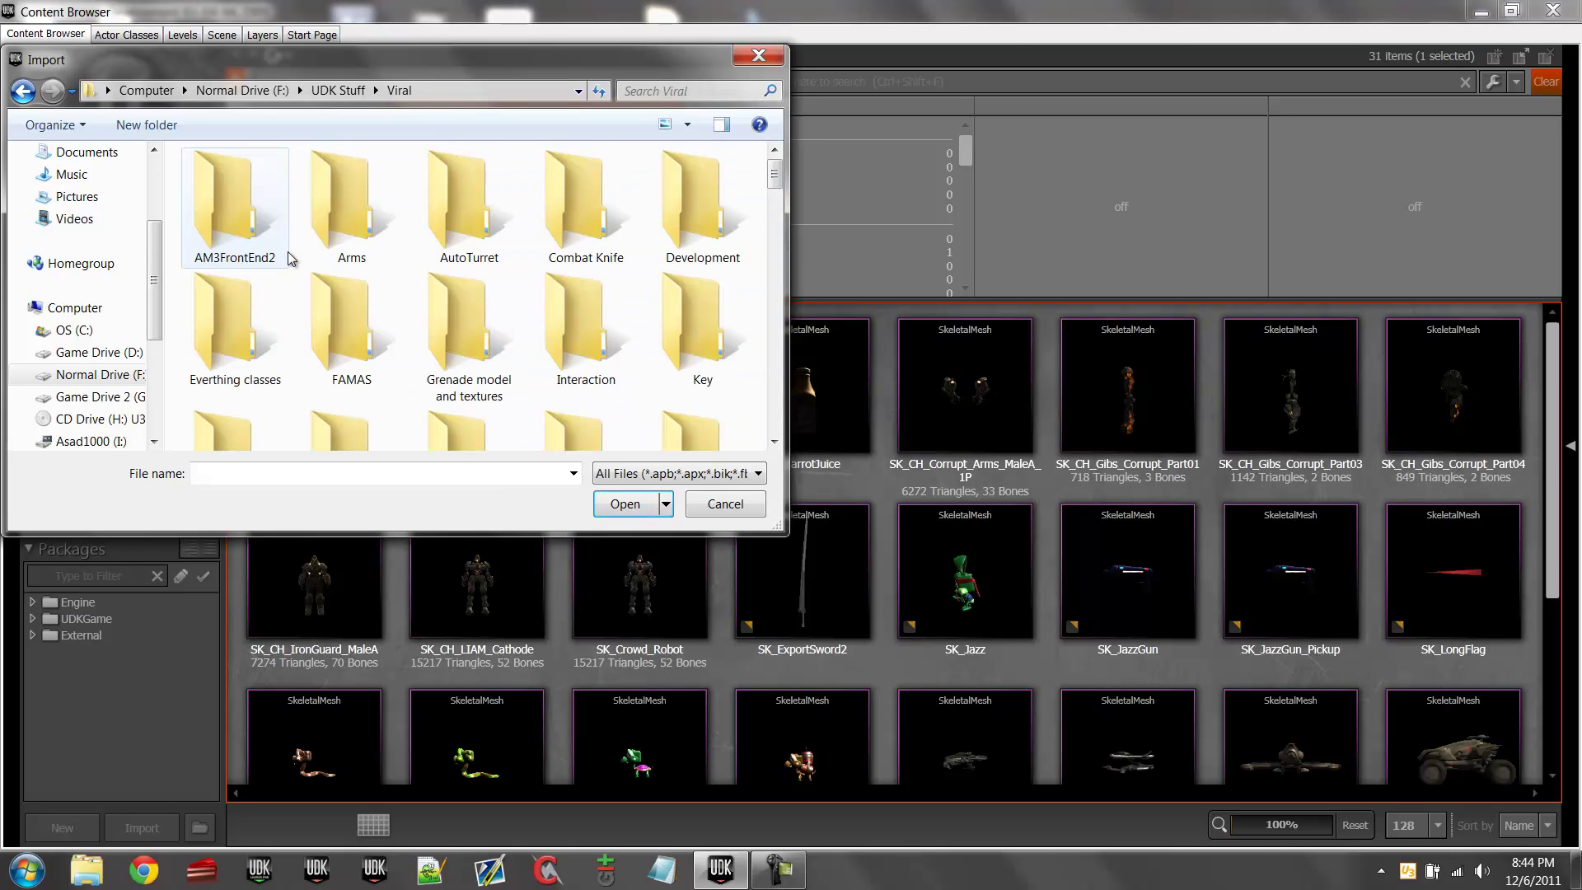
# - Look through the Viral folder for the movie assets, checking the Viral content subfolder
pyautogui.scroll(-1, 291, 258)
pyautogui.scroll(-1, 289, 258)
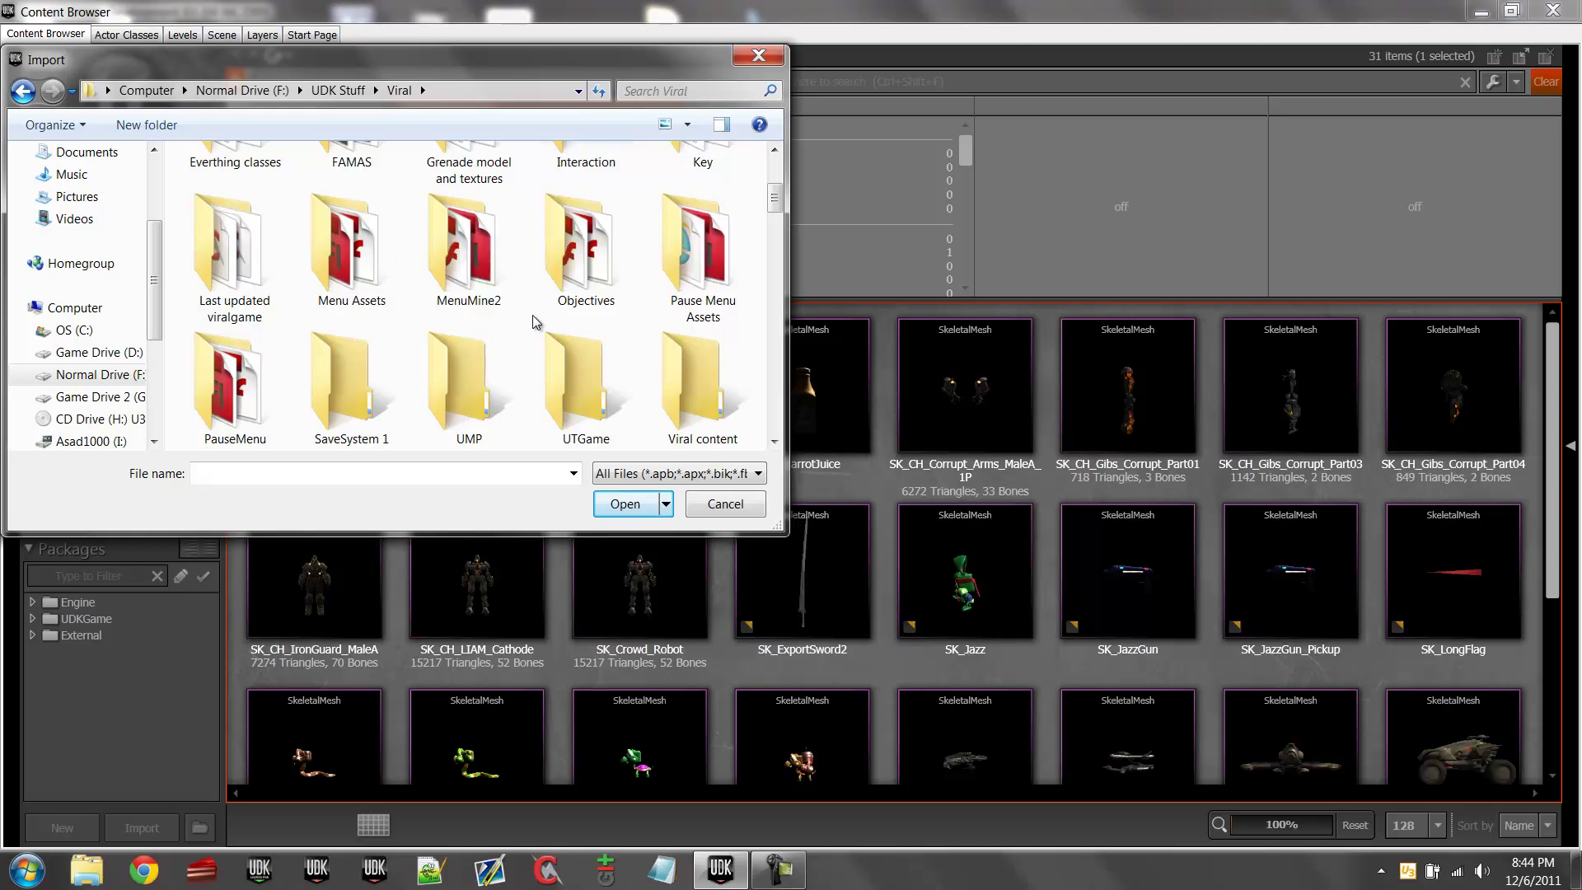
pyautogui.scroll(-1, 714, 334)
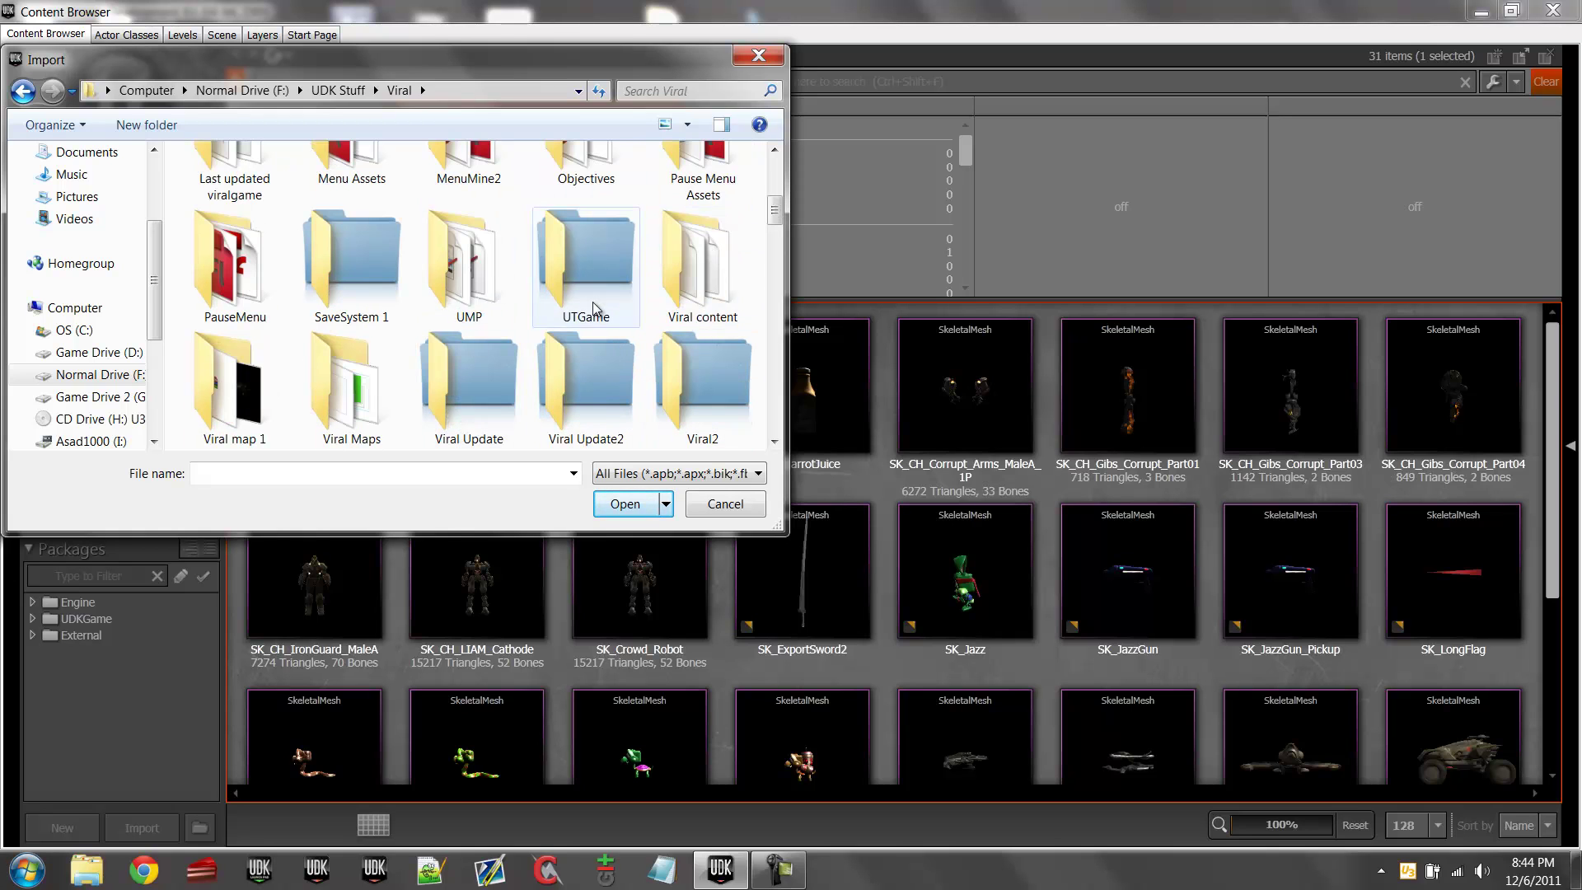
pyautogui.scroll(-1, 577, 321)
pyautogui.scroll(1, 571, 323)
pyautogui.doubleClick(703, 185)
pyautogui.press('BackSpace')
pyautogui.scroll(1, 425, 312)
pyautogui.scroll(-1, 475, 250)
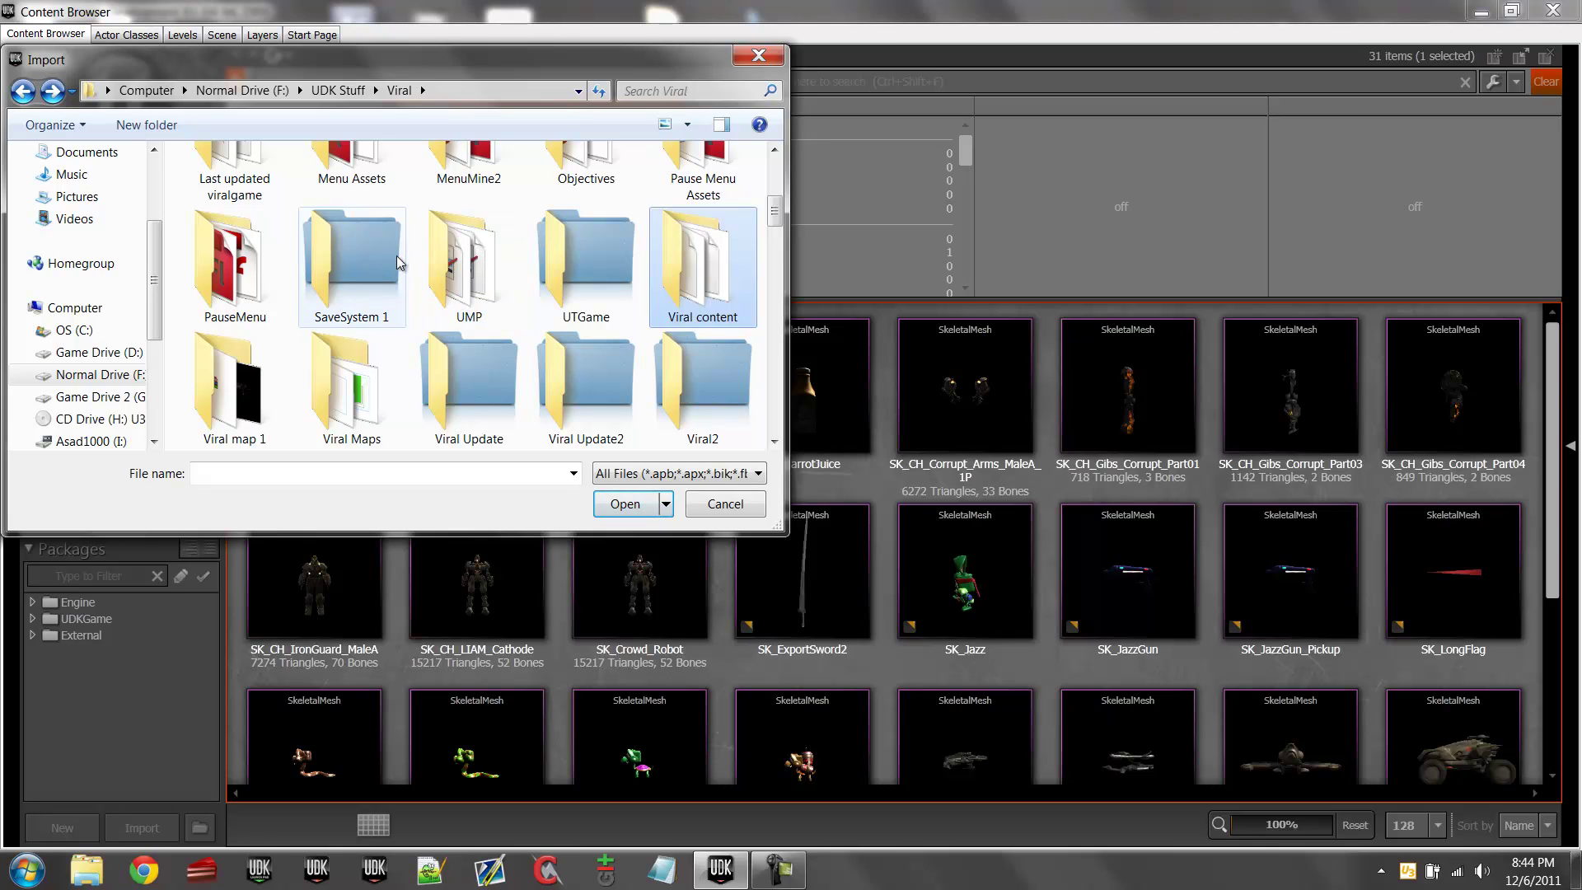
# - Find and open the Objectives subfolder within Viral
pyautogui.click(492, 161)
pyautogui.scroll(-1, 493, 309)
pyautogui.scroll(-2, 487, 317)
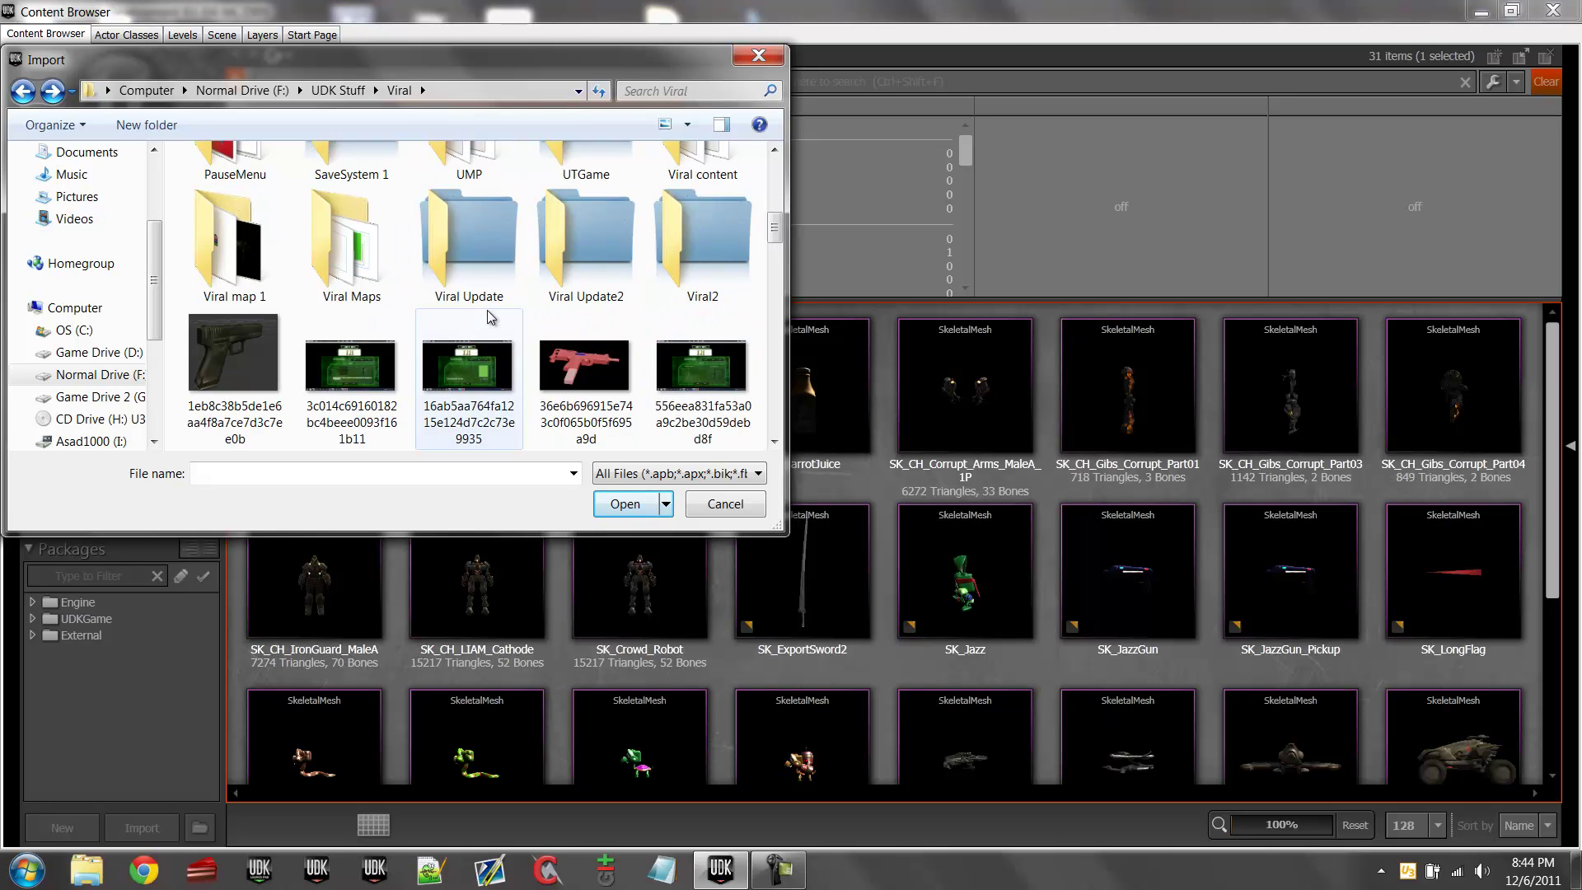
pyautogui.scroll(3, 419, 303)
pyautogui.doubleClick(734, 230)
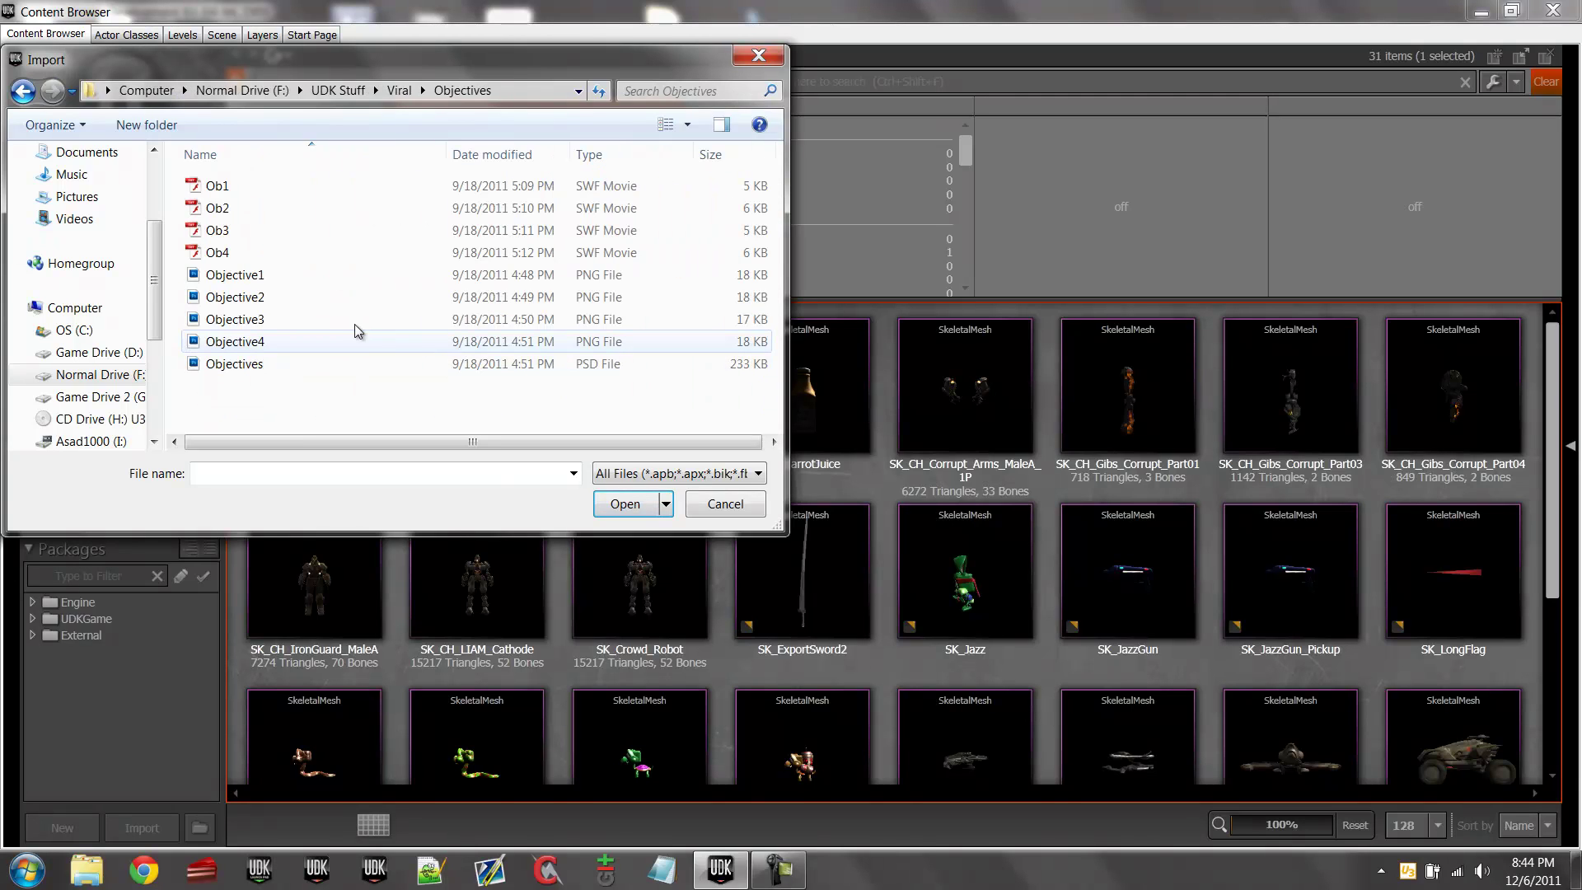
# - Preview the Objective1 PNG image in Windows Photo Viewer and close the viewer
pyautogui.click(240, 280)
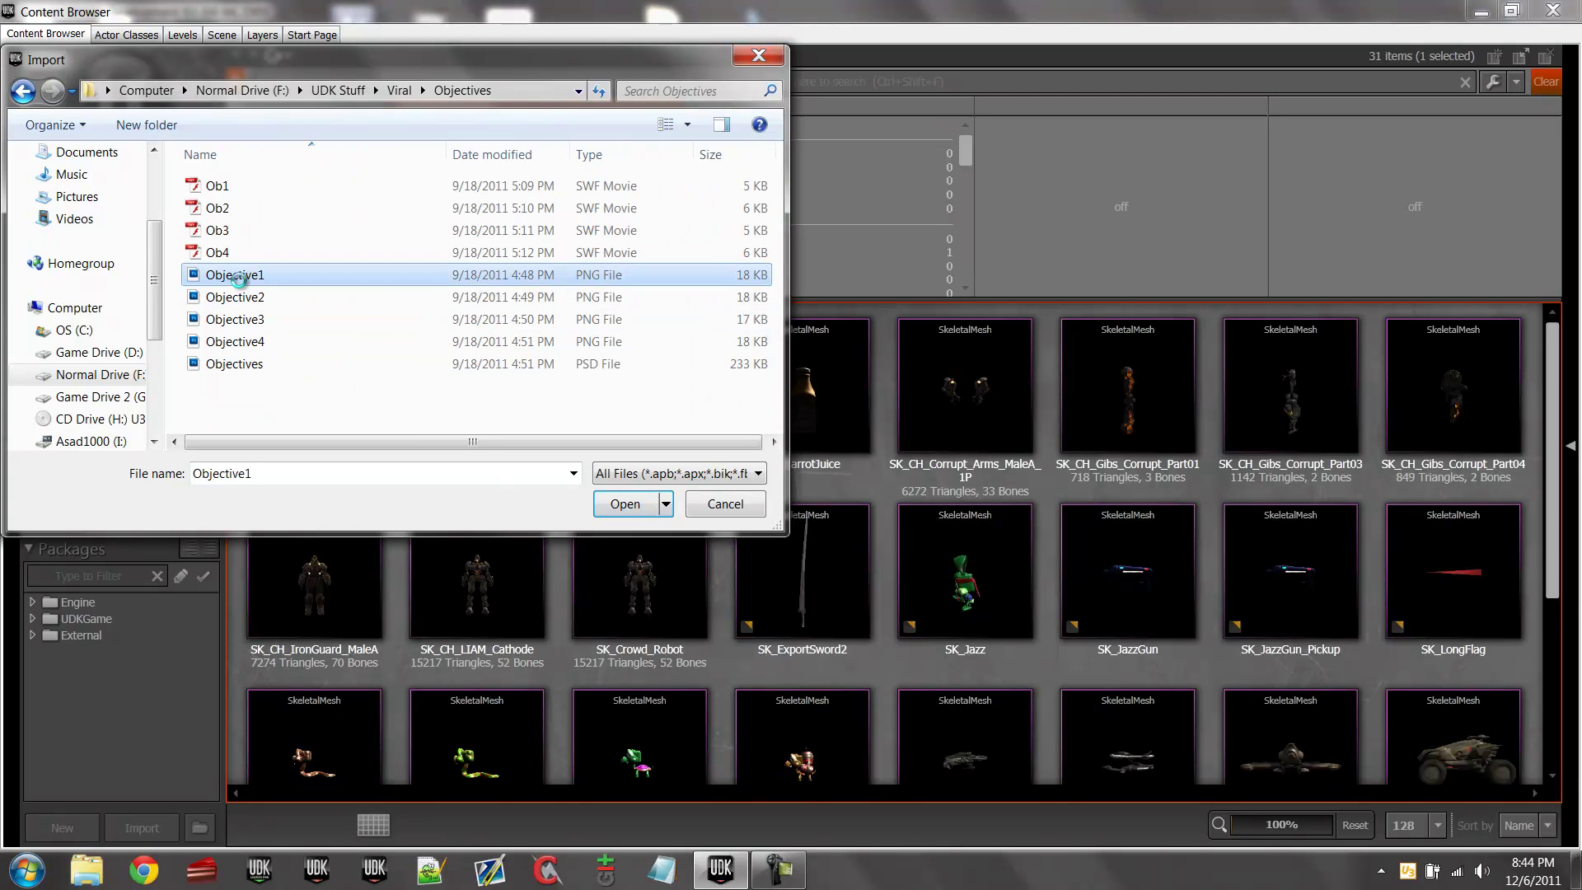
pyautogui.rightClick(239, 278)
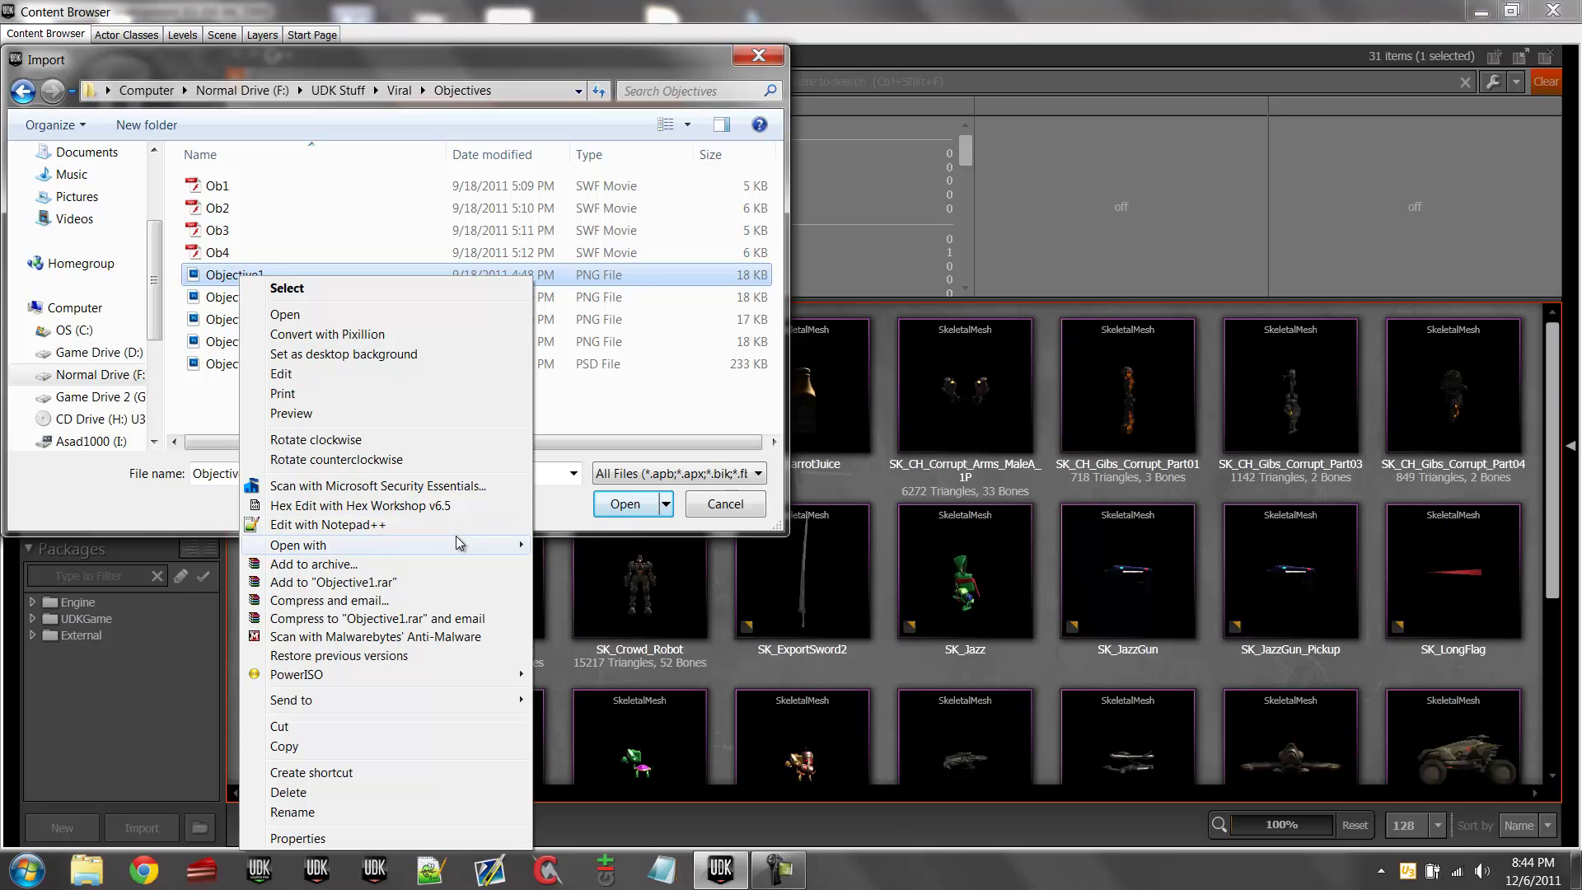
pyautogui.moveTo(474, 542)
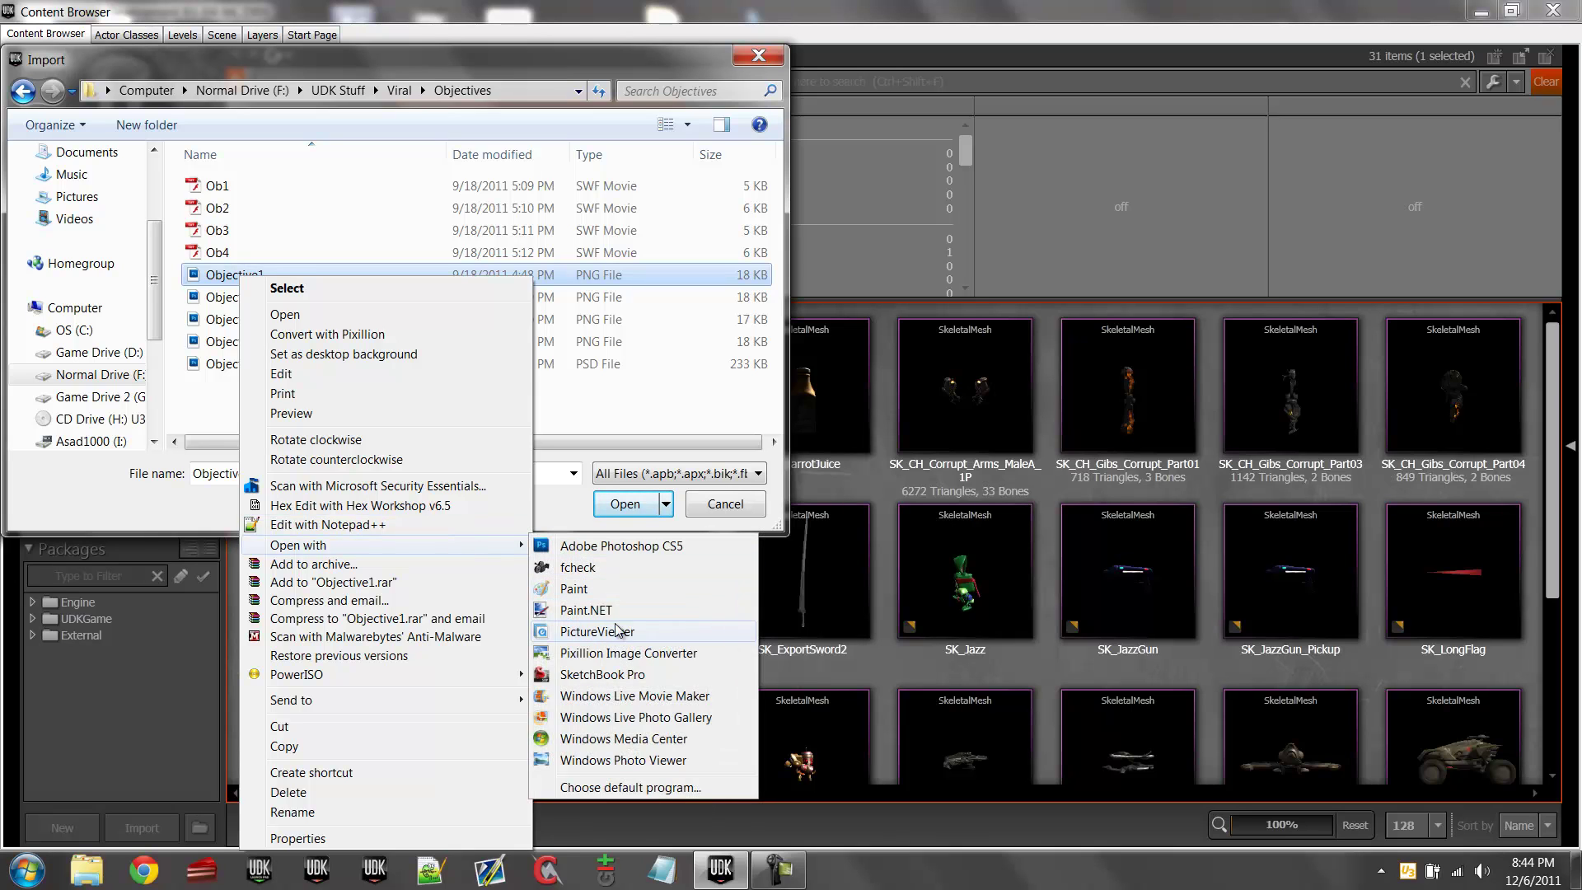
pyautogui.click(610, 760)
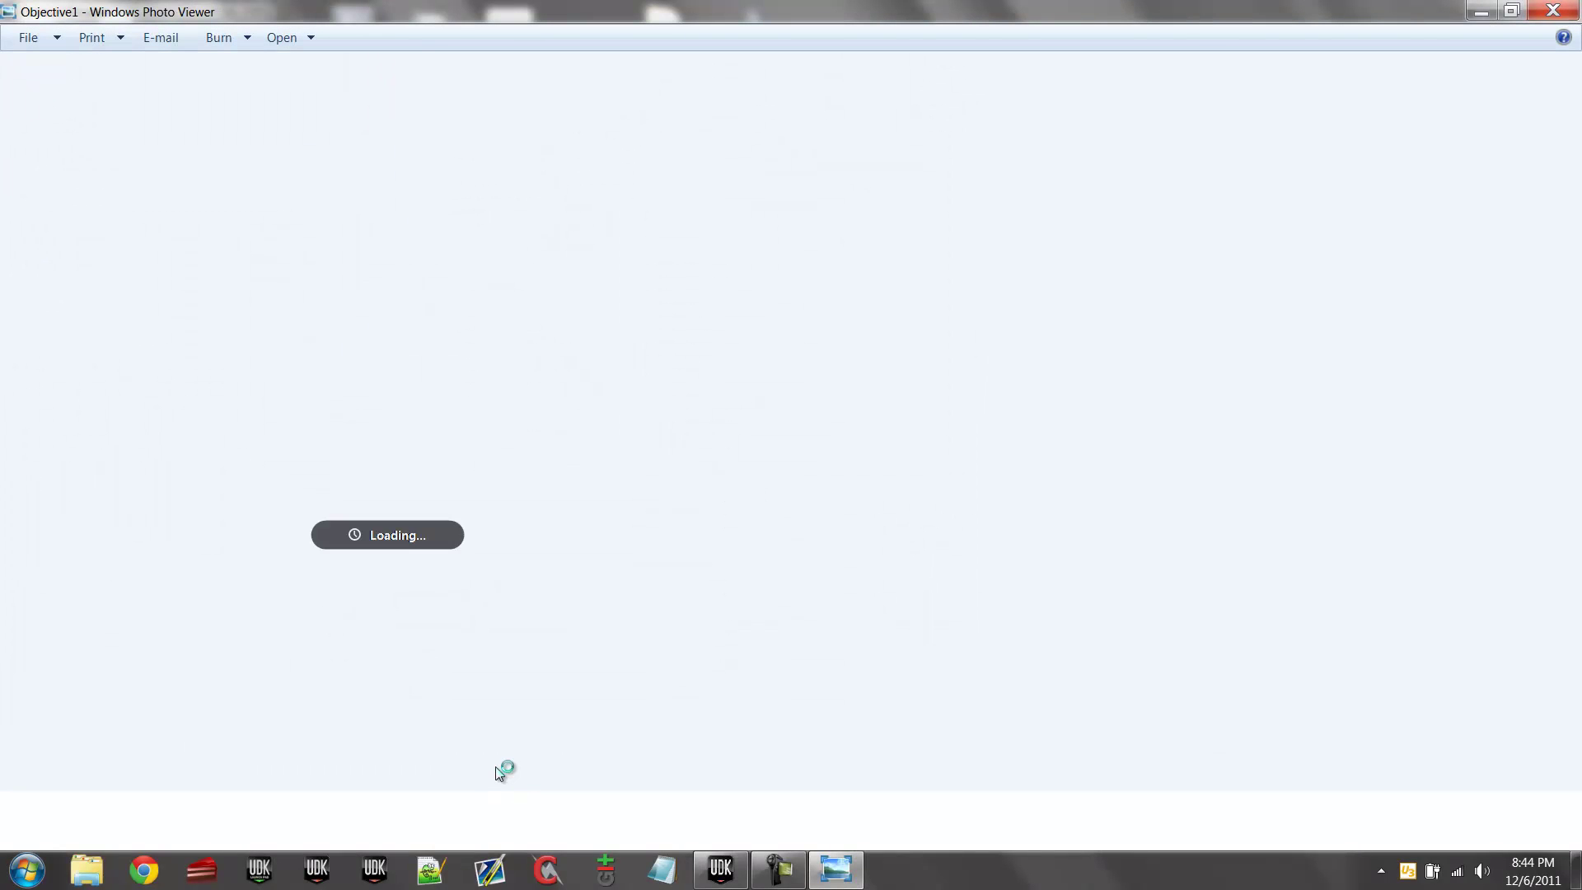
pyautogui.click(1551, 10)
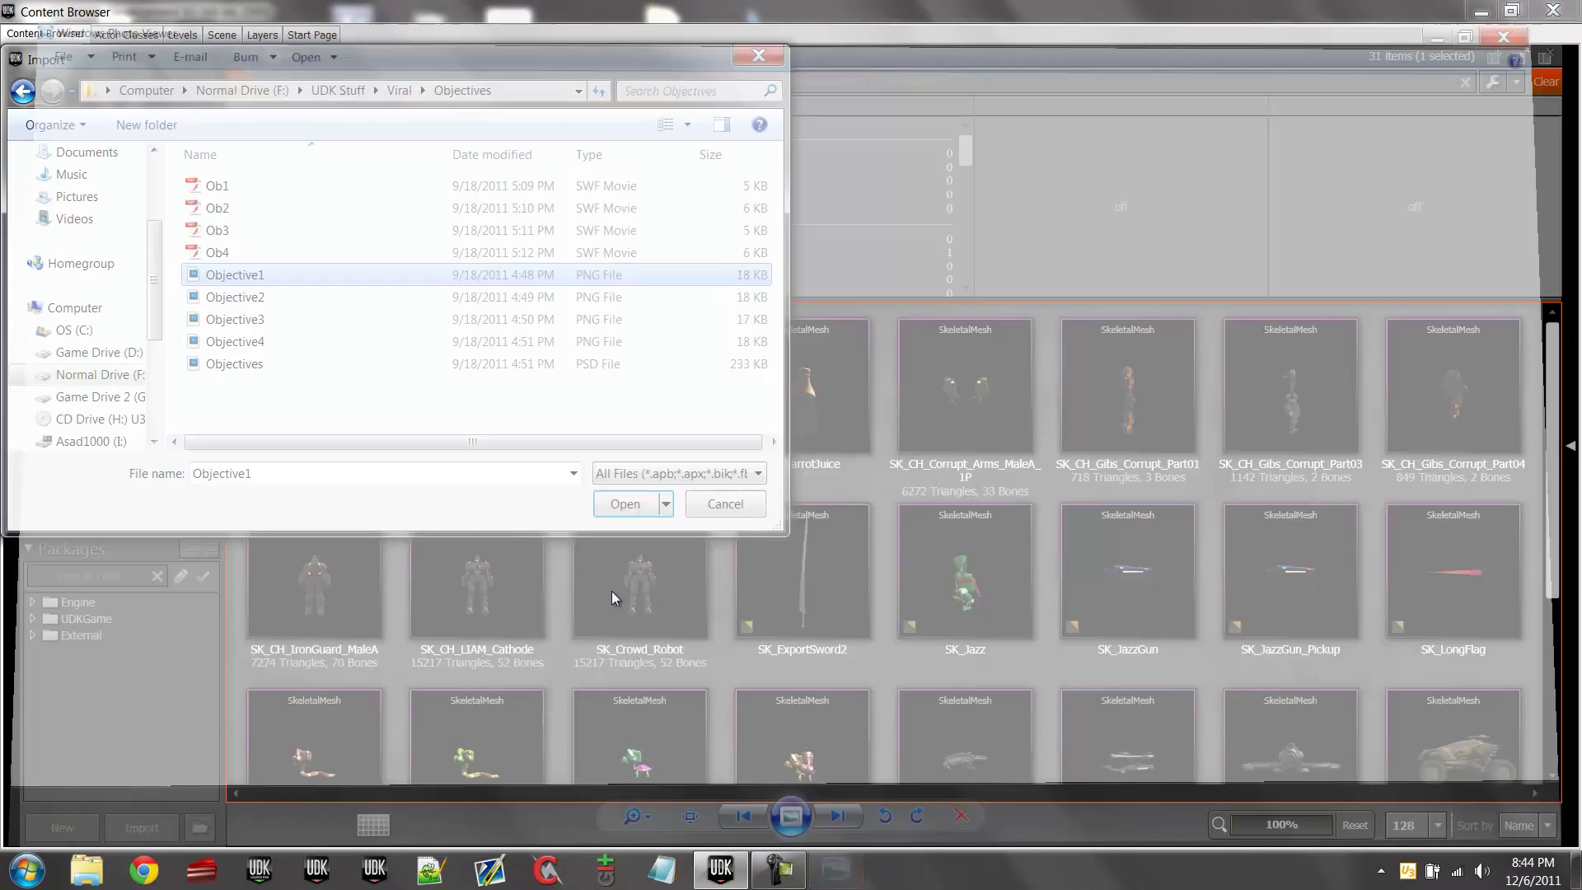
# - Try to import the Ob1 SWF movie directly from the Objectives folder
pyautogui.click(218, 207)
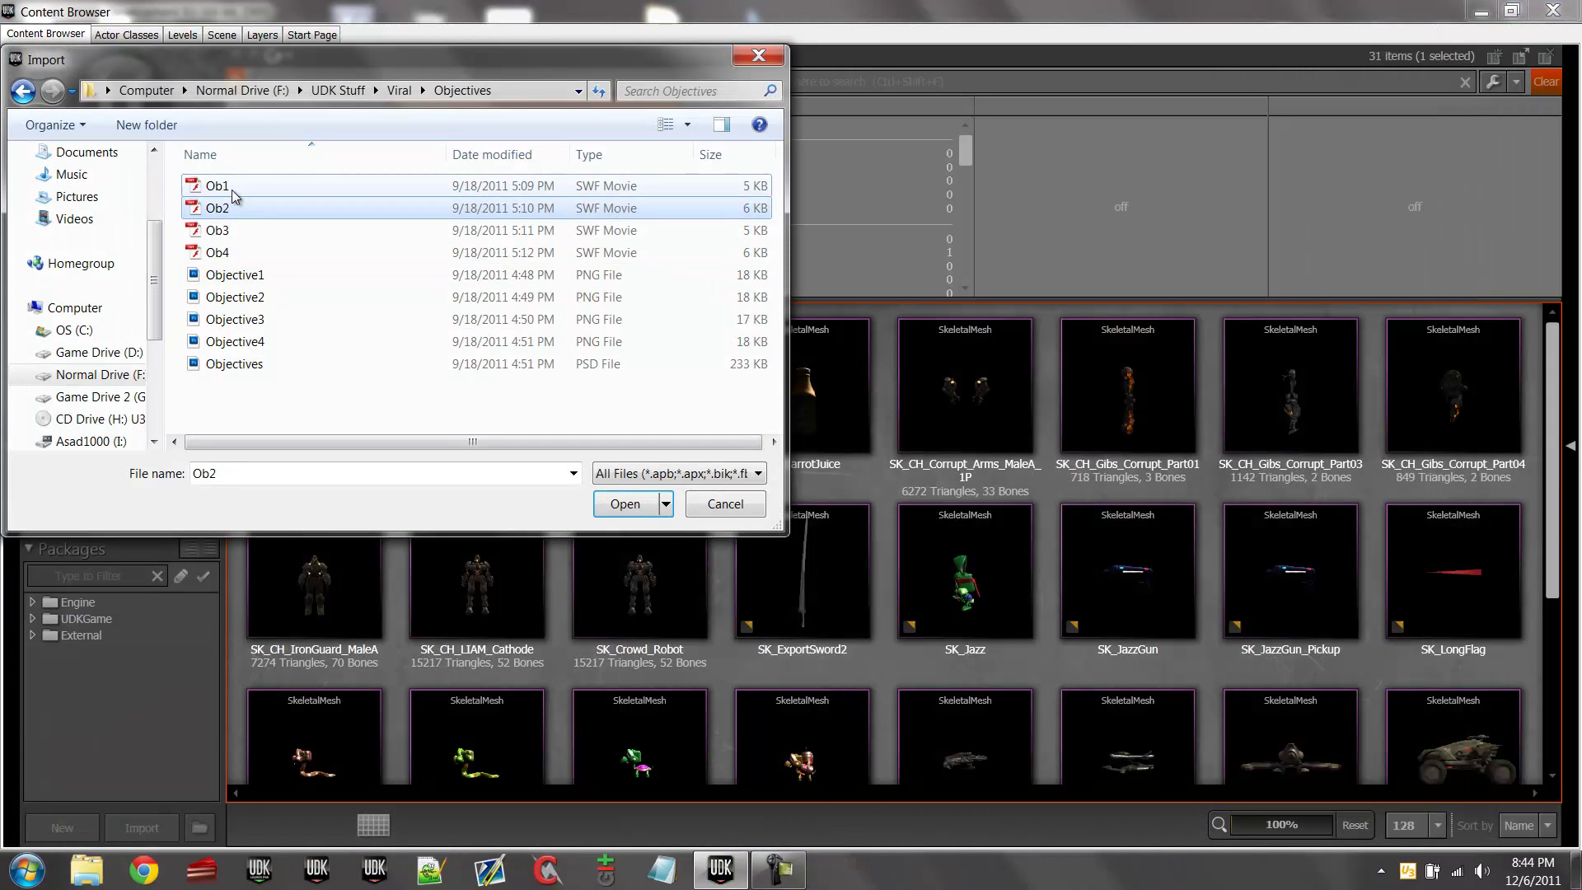
pyautogui.doubleClick(232, 190)
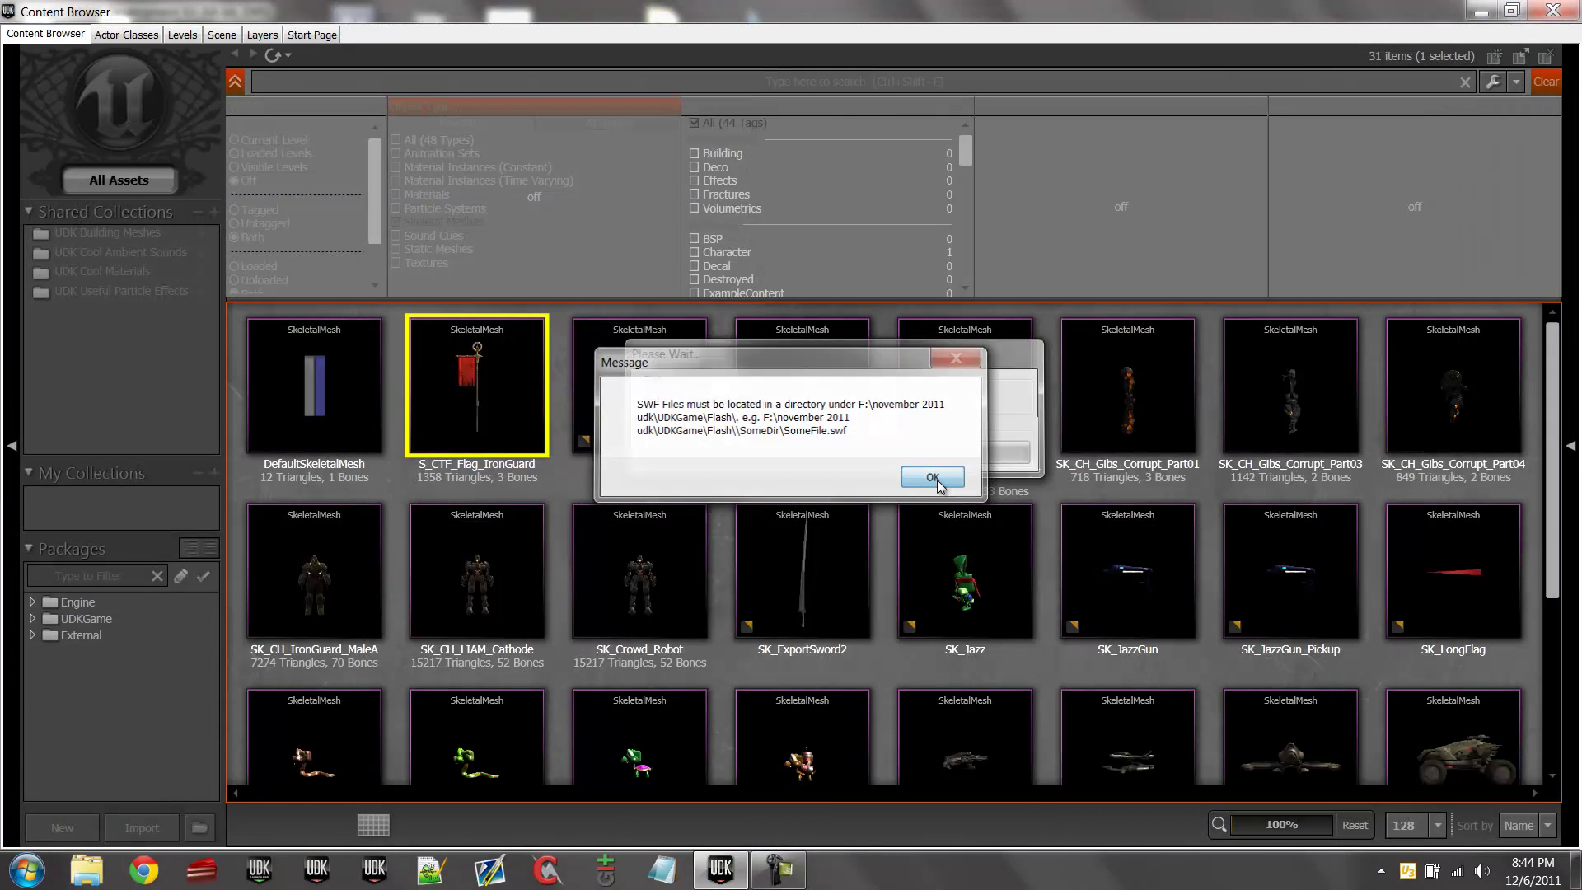
pyautogui.click(933, 478)
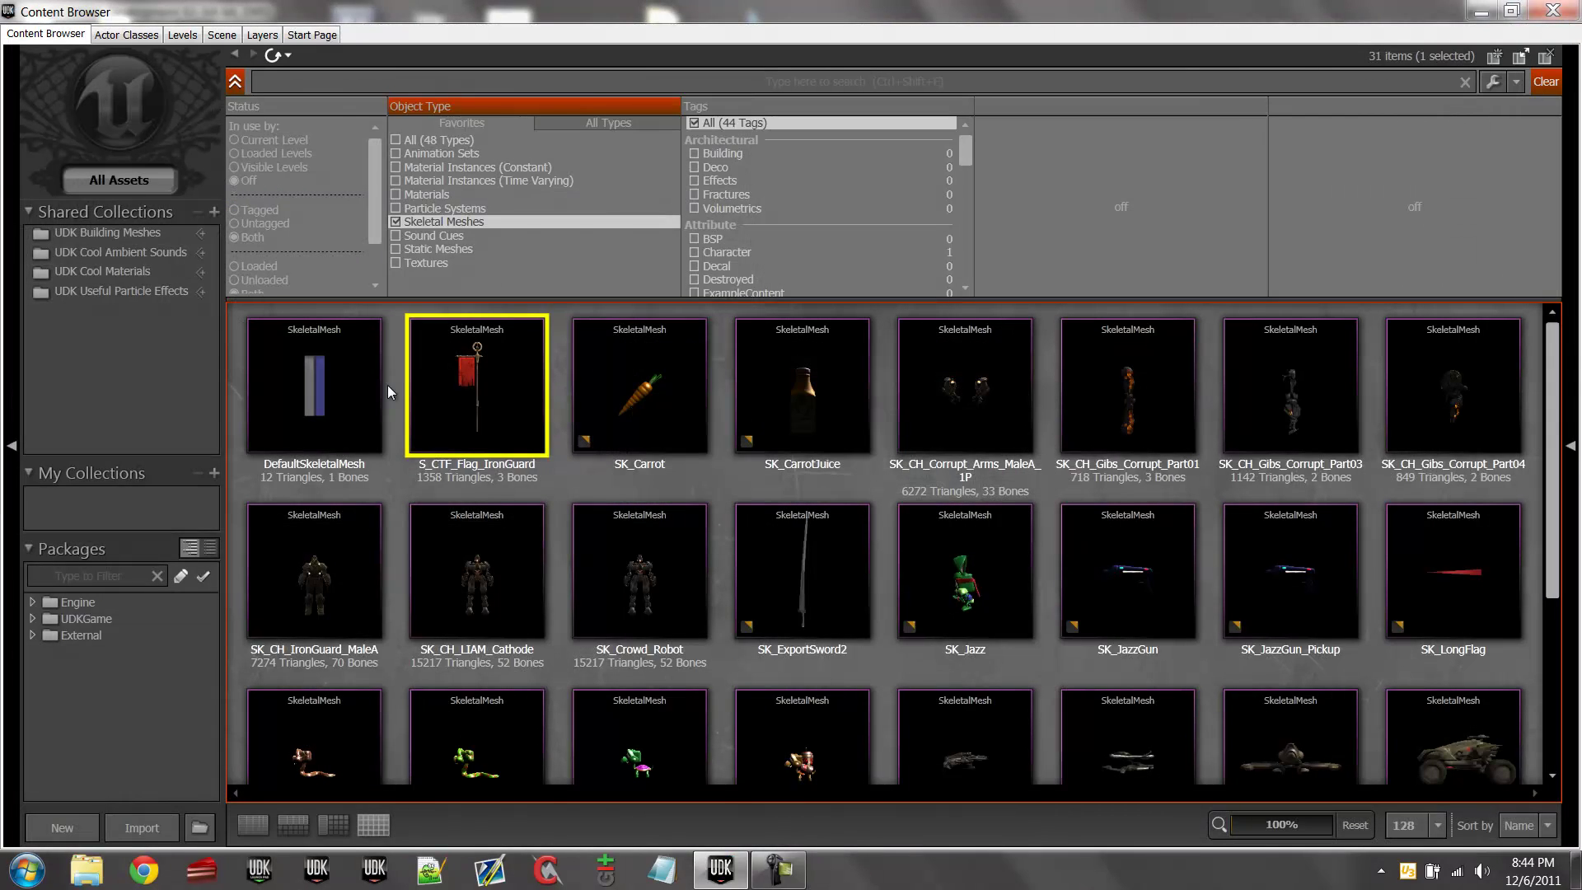
# - Start another asset import and browse through Normal Drive (F:), UDK Stuff and Viral to the Objectives folder
pyautogui.click(140, 825)
pyautogui.click(284, 92)
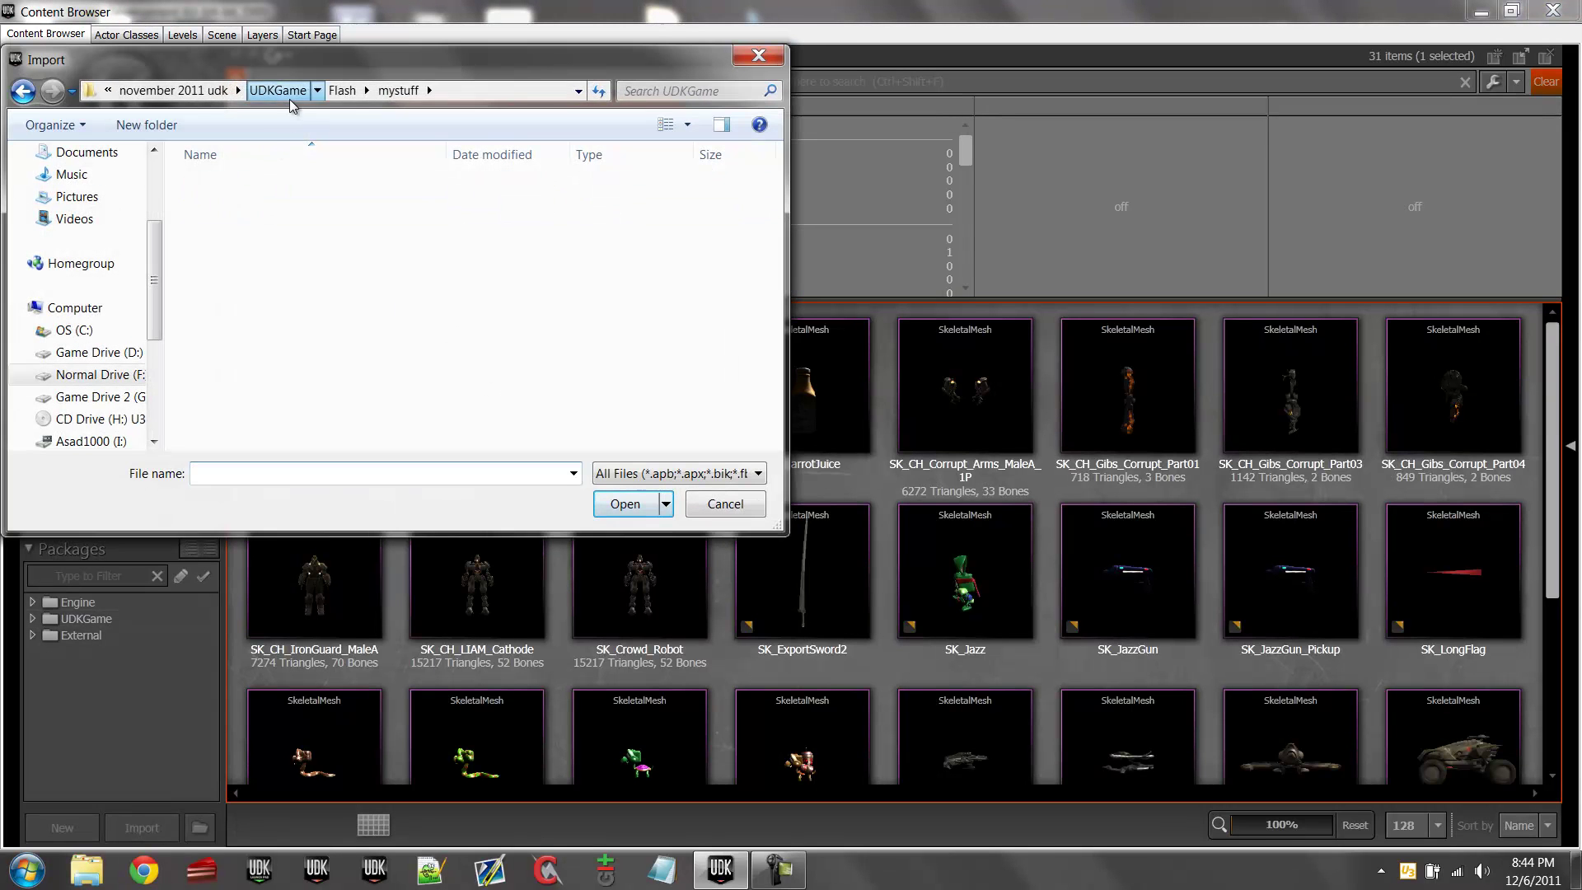
pyautogui.click(365, 91)
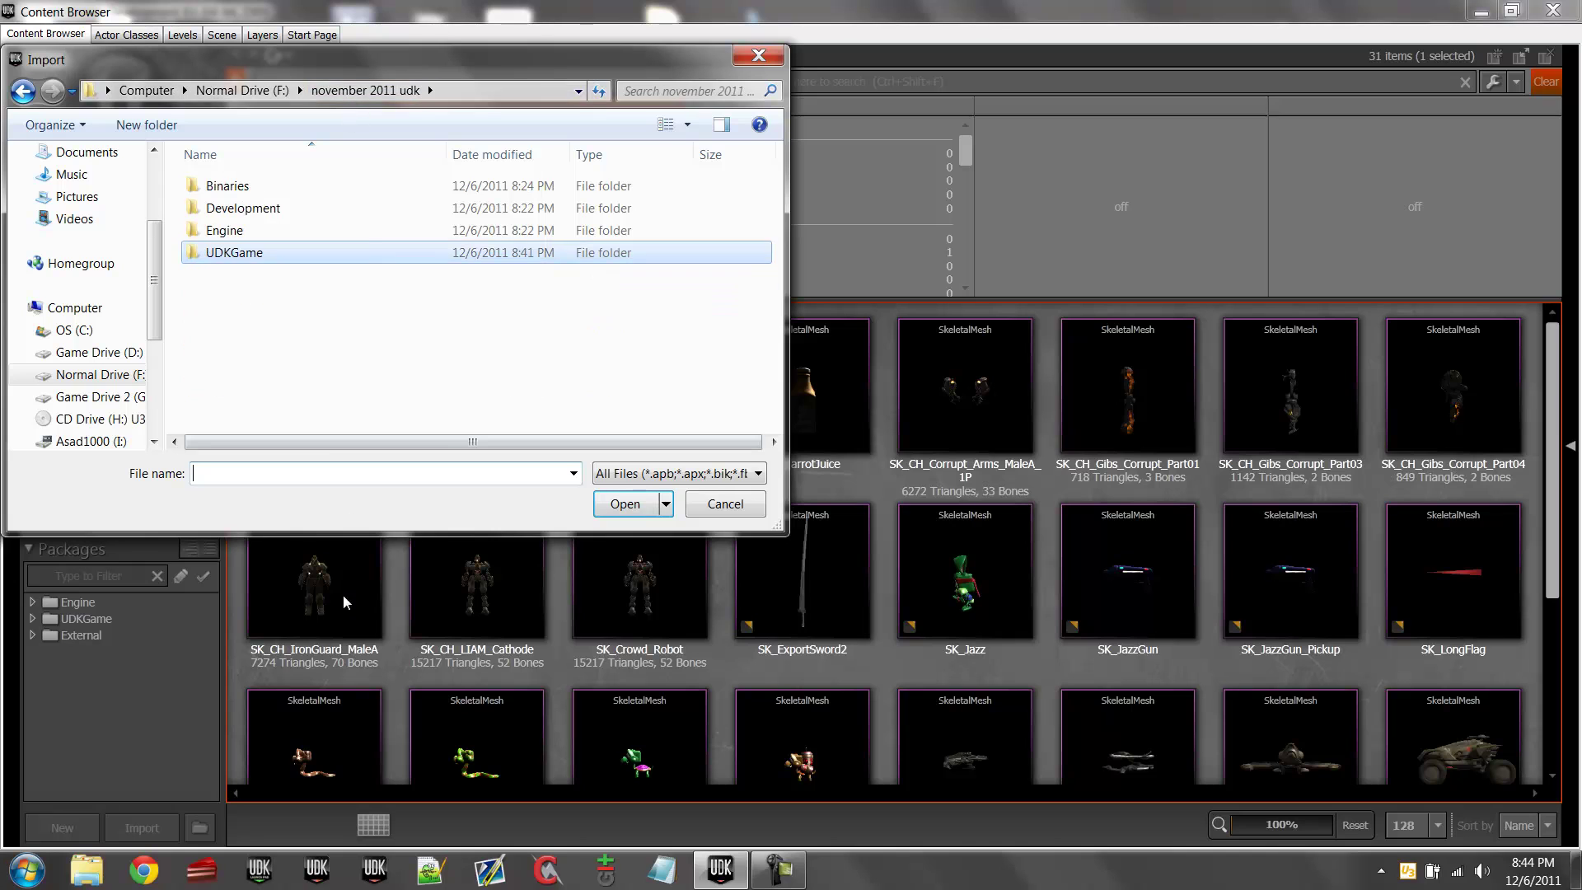
pyautogui.click(242, 90)
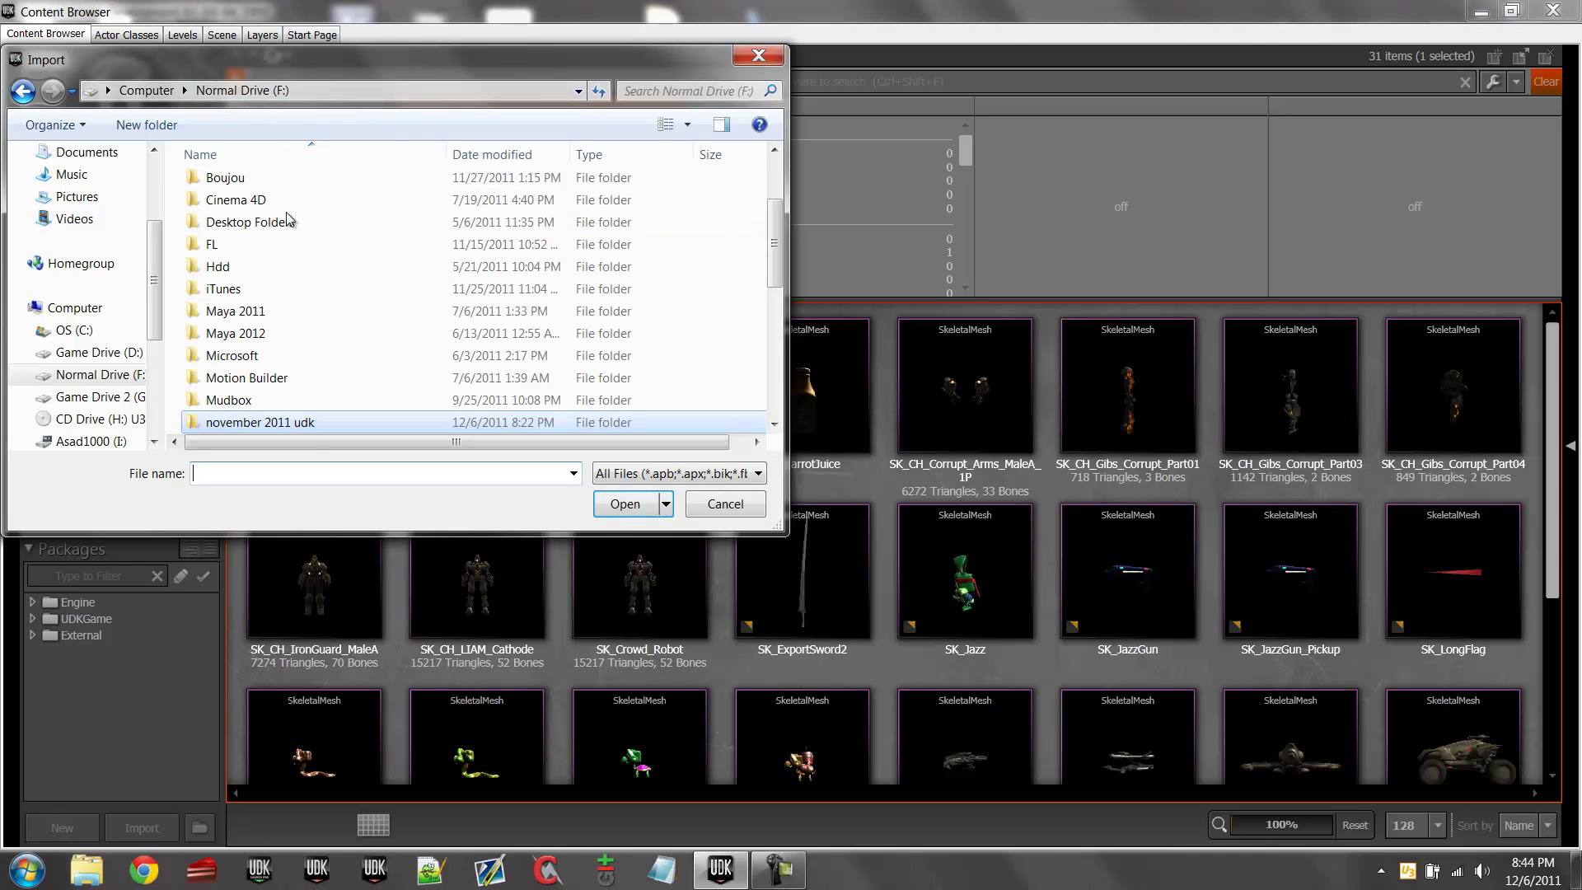
pyautogui.scroll(-5, 313, 399)
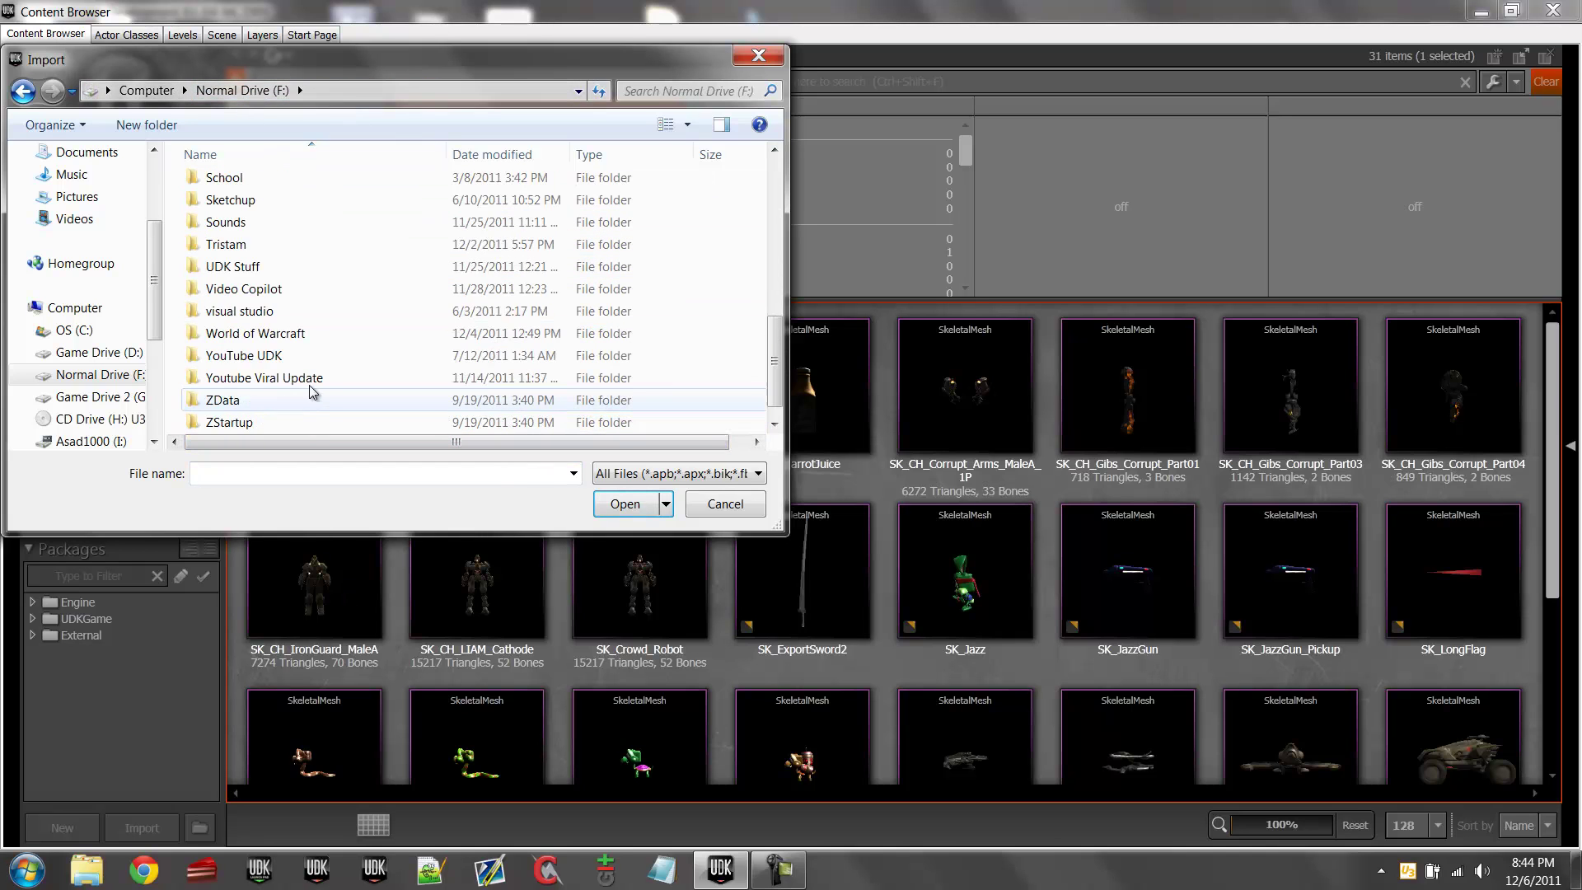
pyautogui.doubleClick(272, 267)
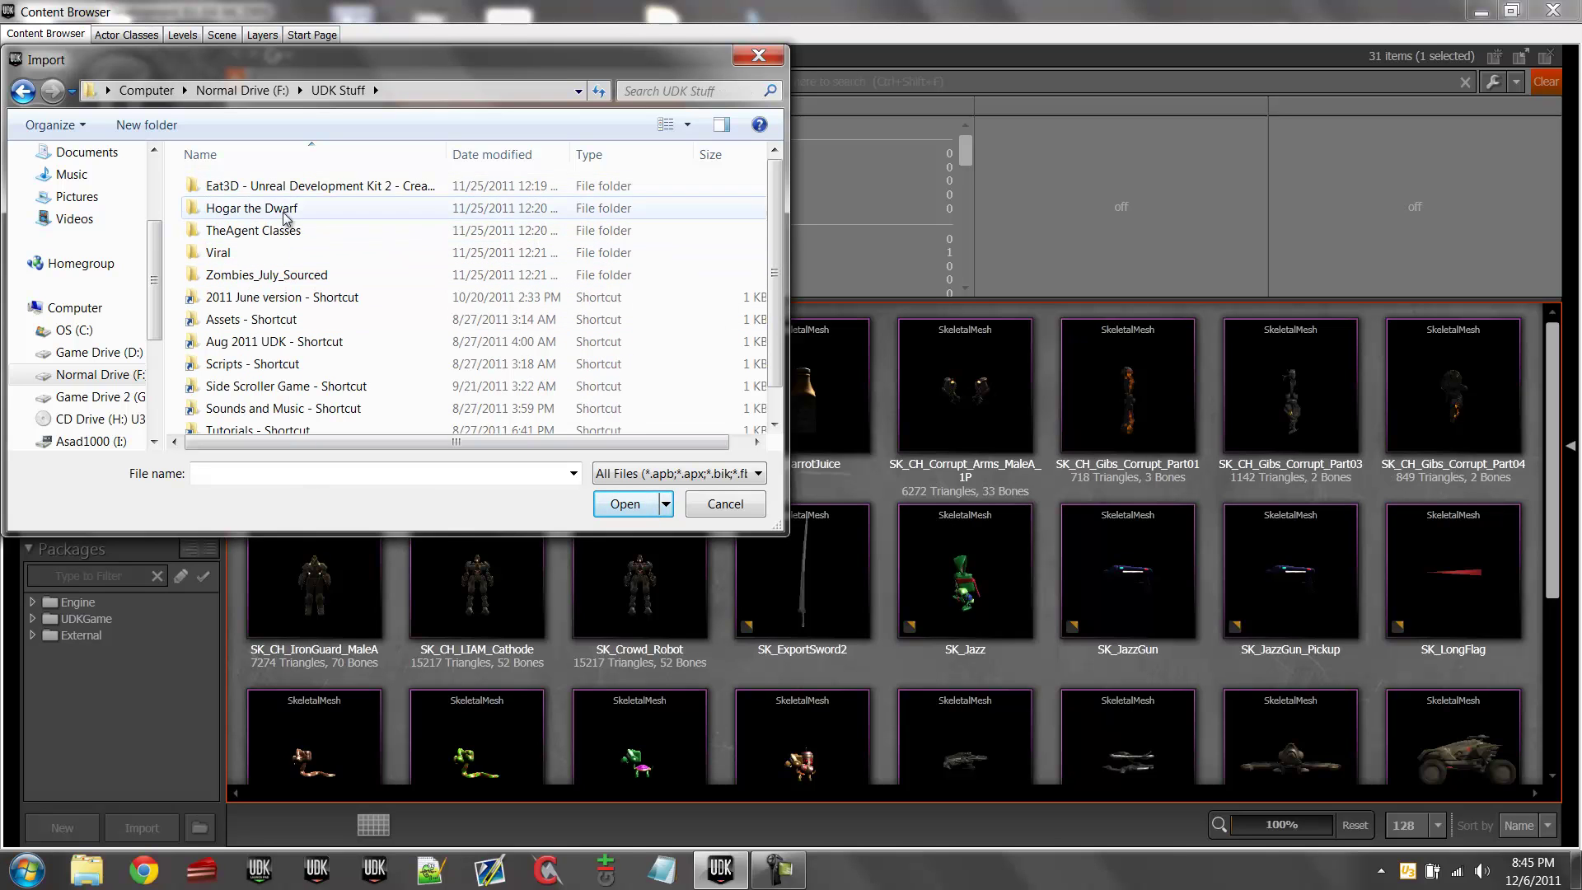
pyautogui.doubleClick(276, 254)
pyautogui.scroll(-3, 385, 392)
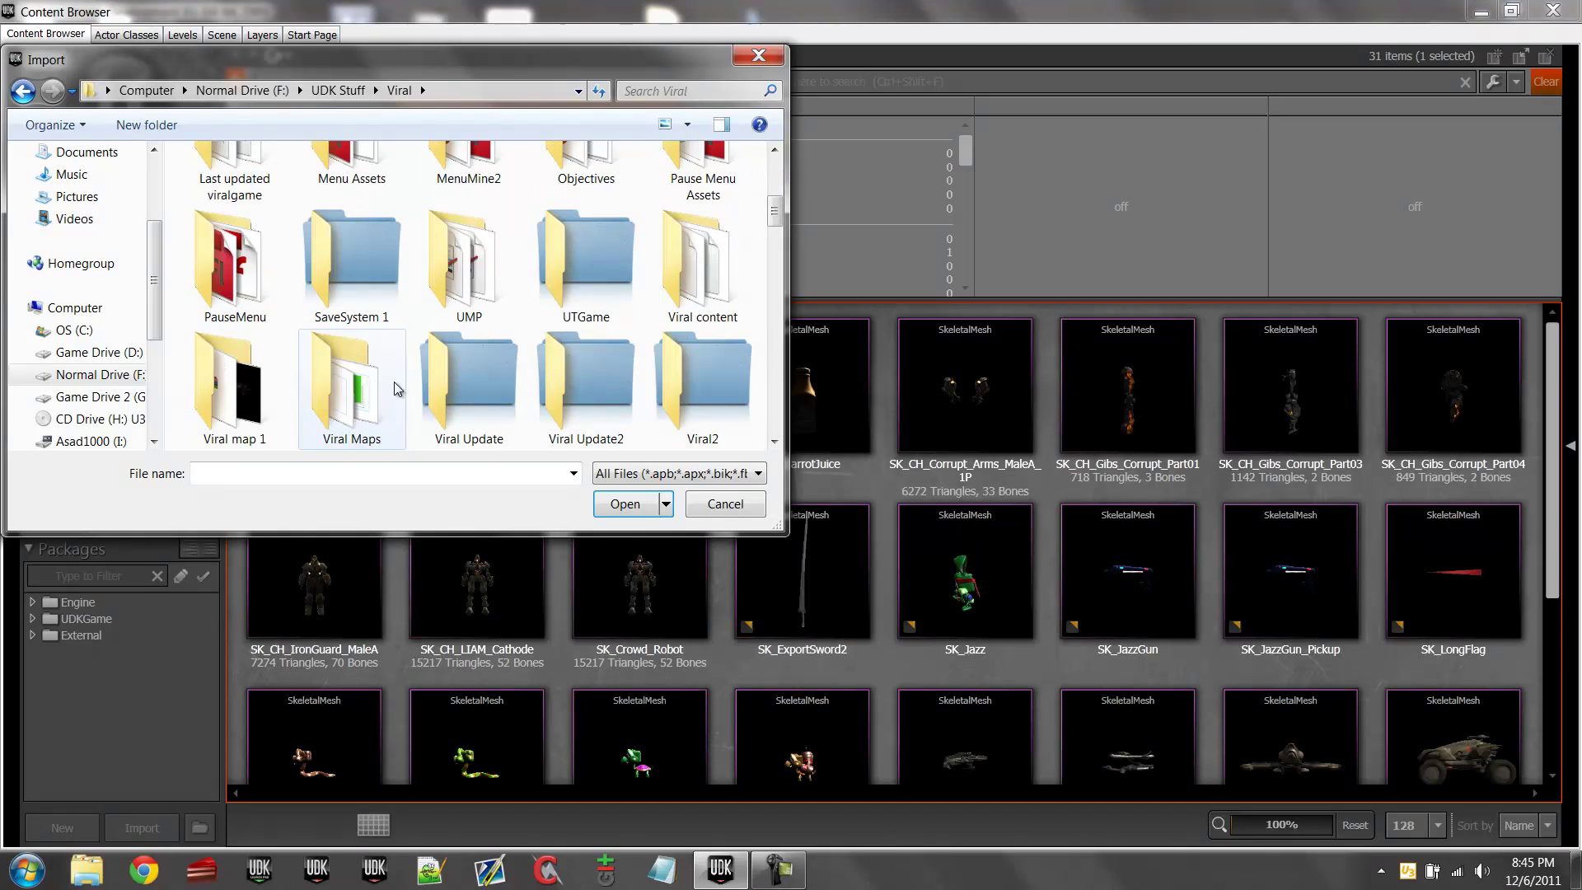
pyautogui.scroll(1, 383, 390)
pyautogui.doubleClick(618, 237)
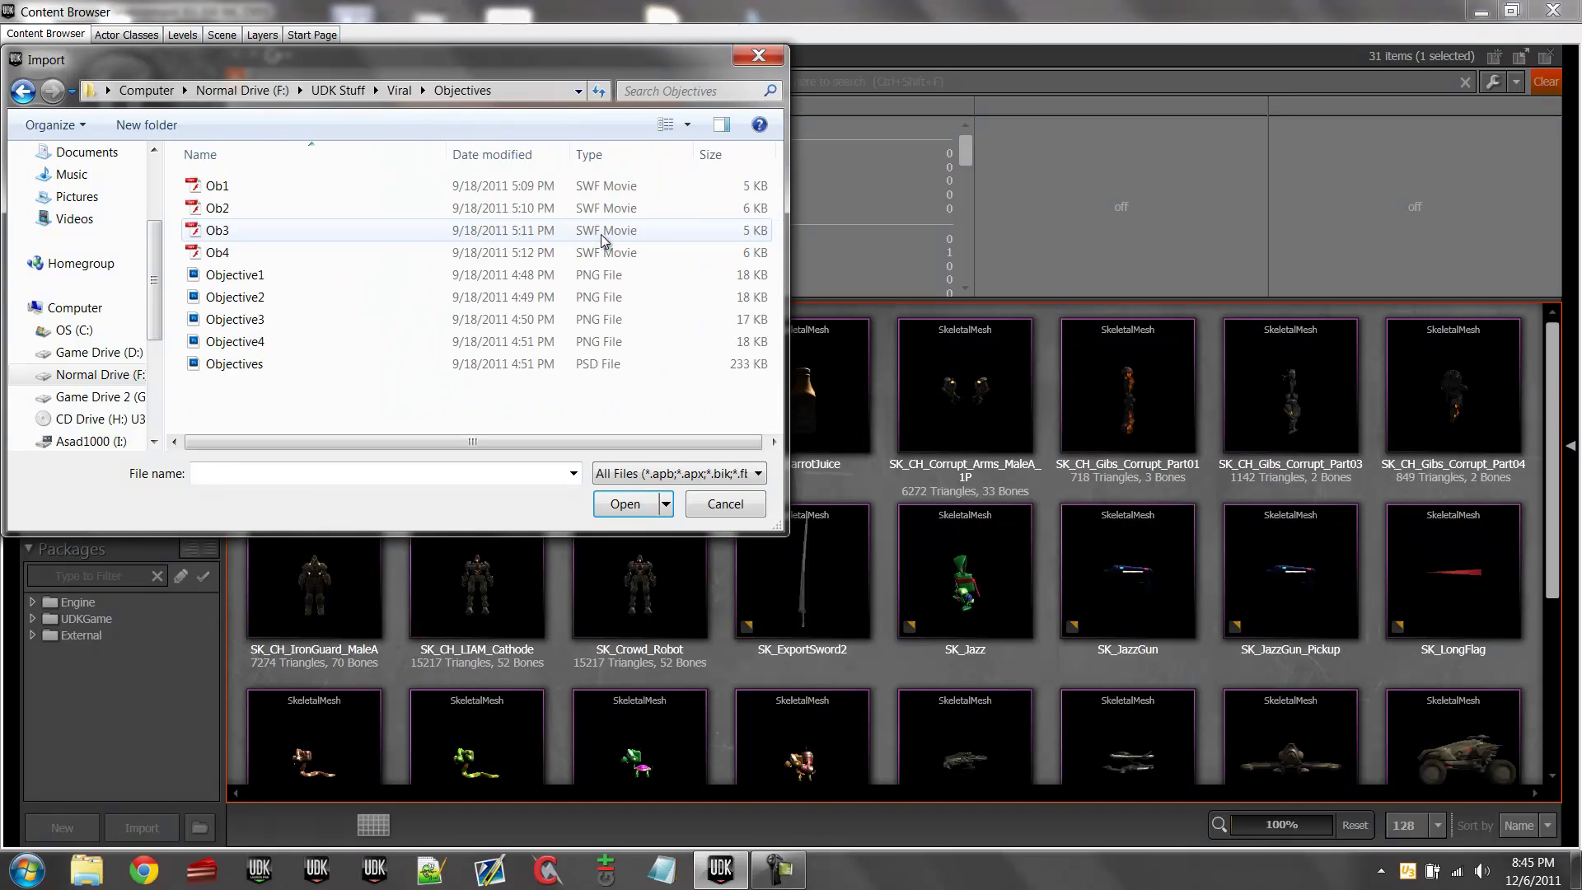
# - Select the Ob1 SWF movie and the Objective1 PNG image together in the Objectives folder
pyautogui.click(195, 276)
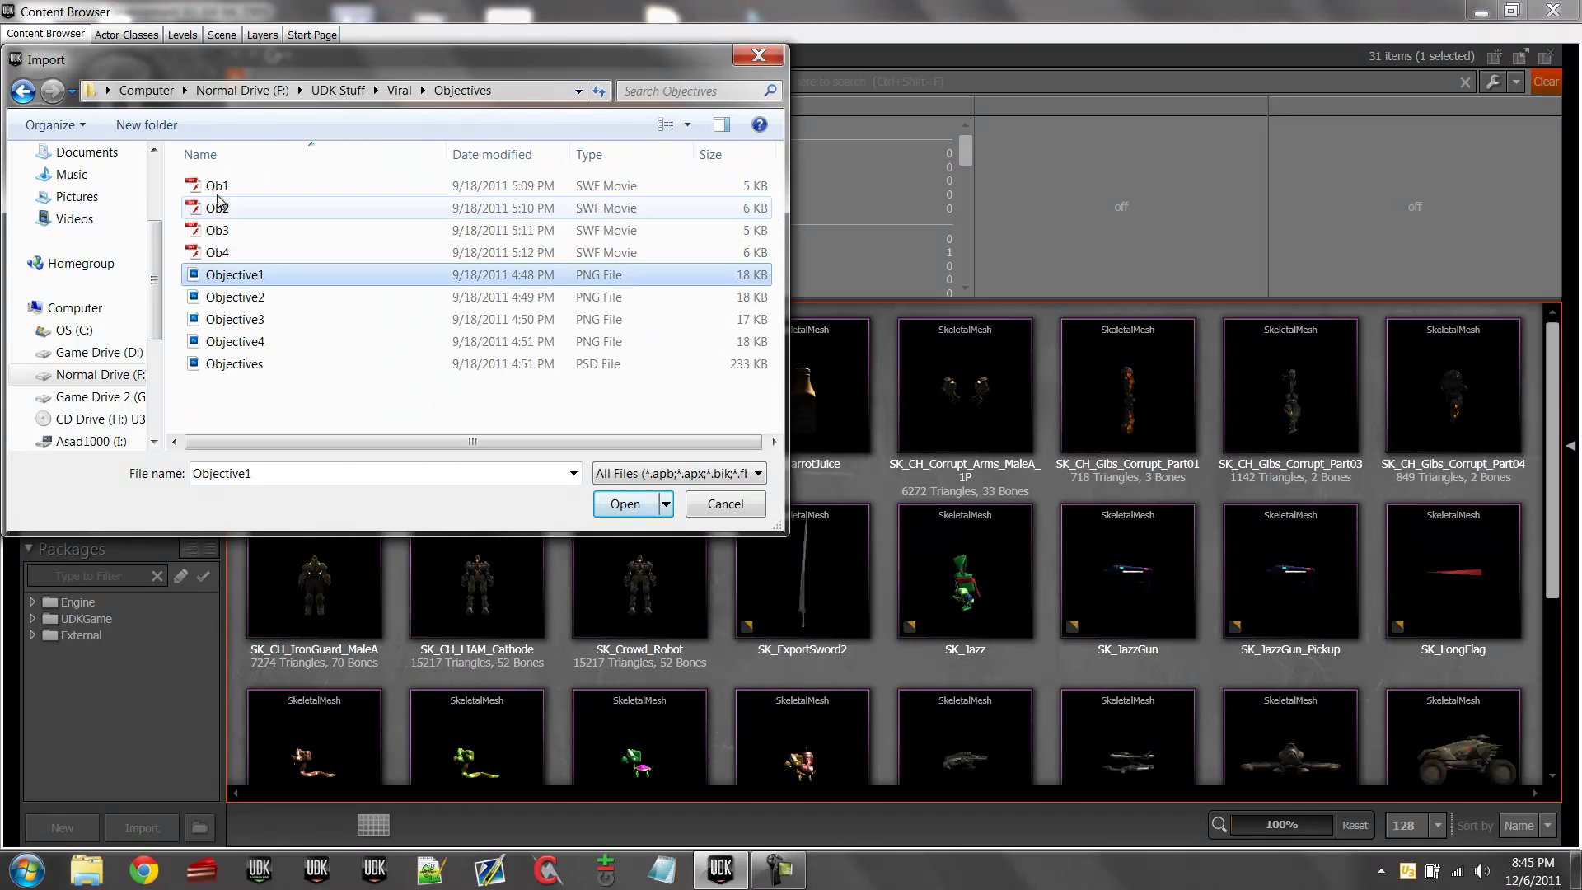
pyautogui.keyDown('ctrl'); pyautogui.click(238, 191); pyautogui.keyUp('ctrl')
pyautogui.rightClick(238, 191)
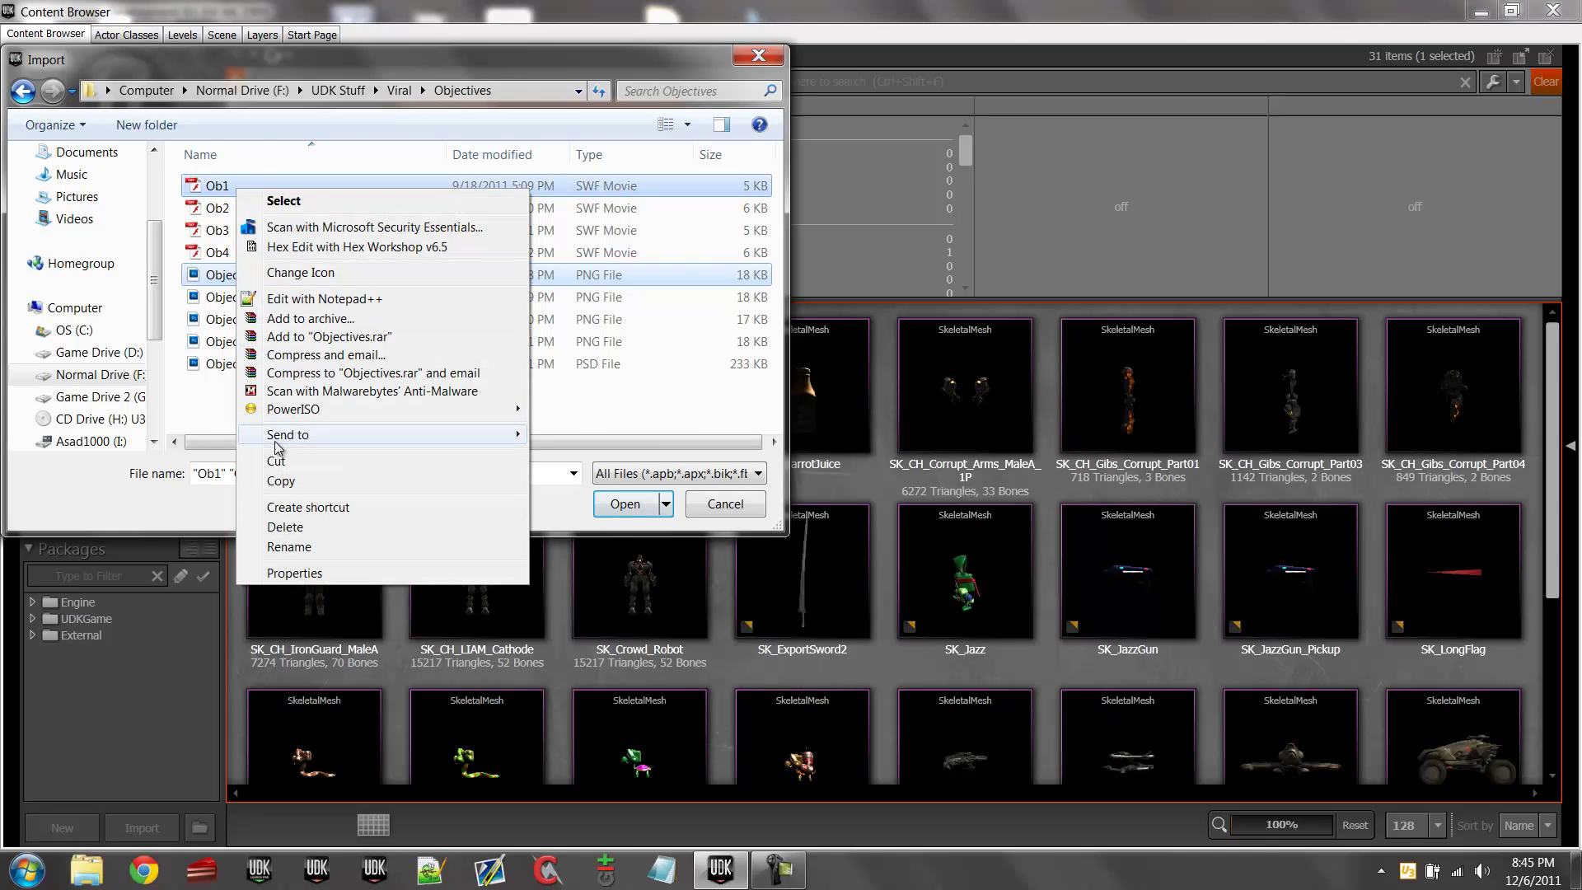
pyautogui.press('Escape')
# - Go back up from the Objectives folder to the root of Normal Drive (F:)
pyautogui.press('BackSpace')
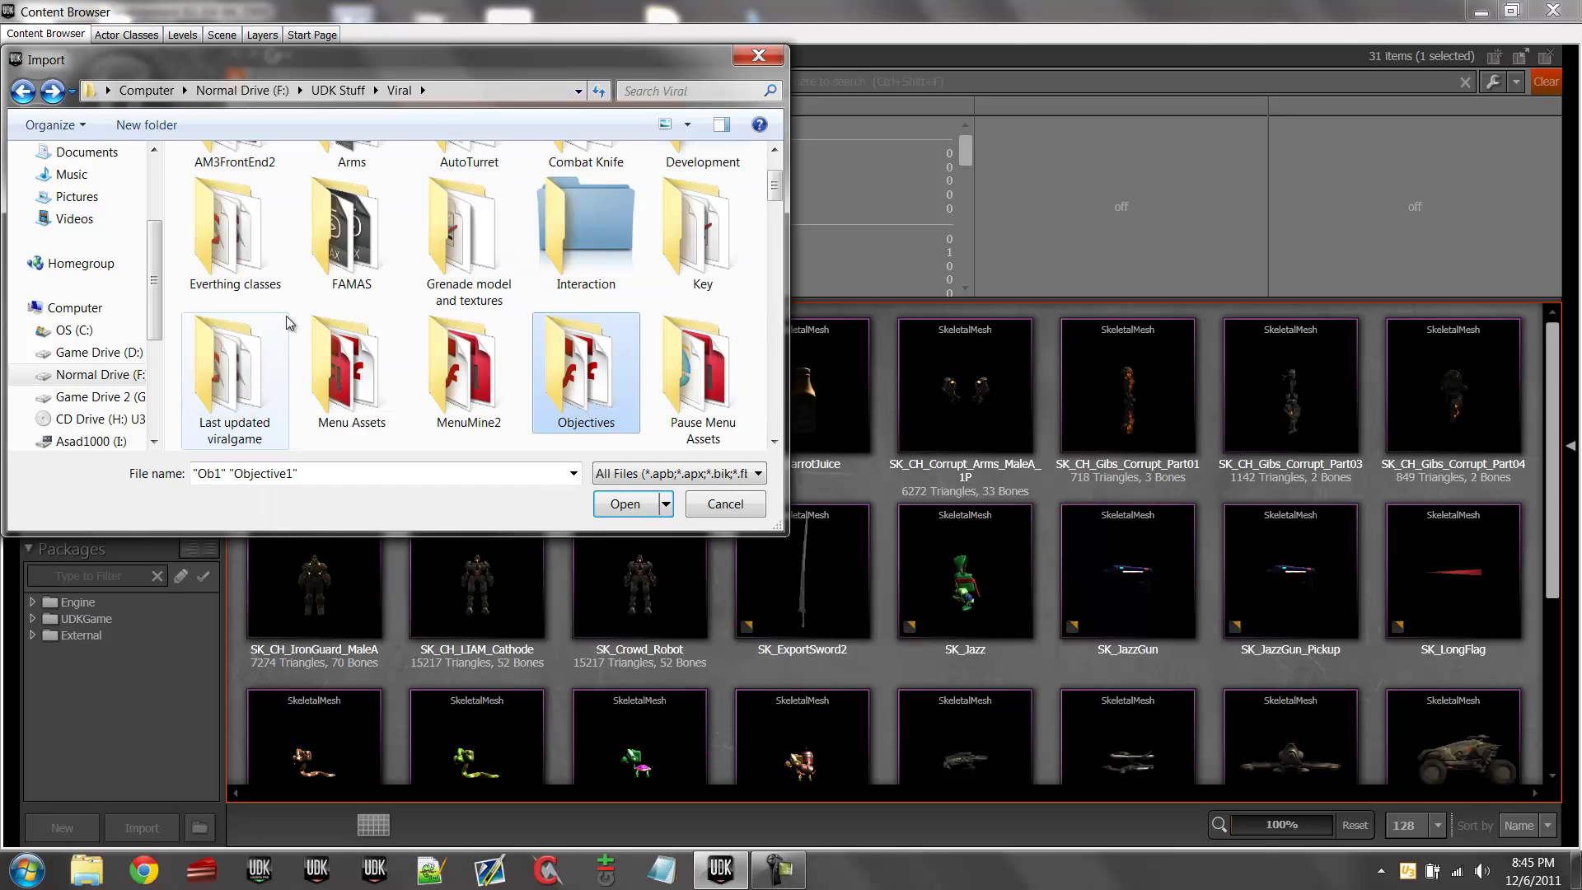
pyautogui.press('BackSpace')
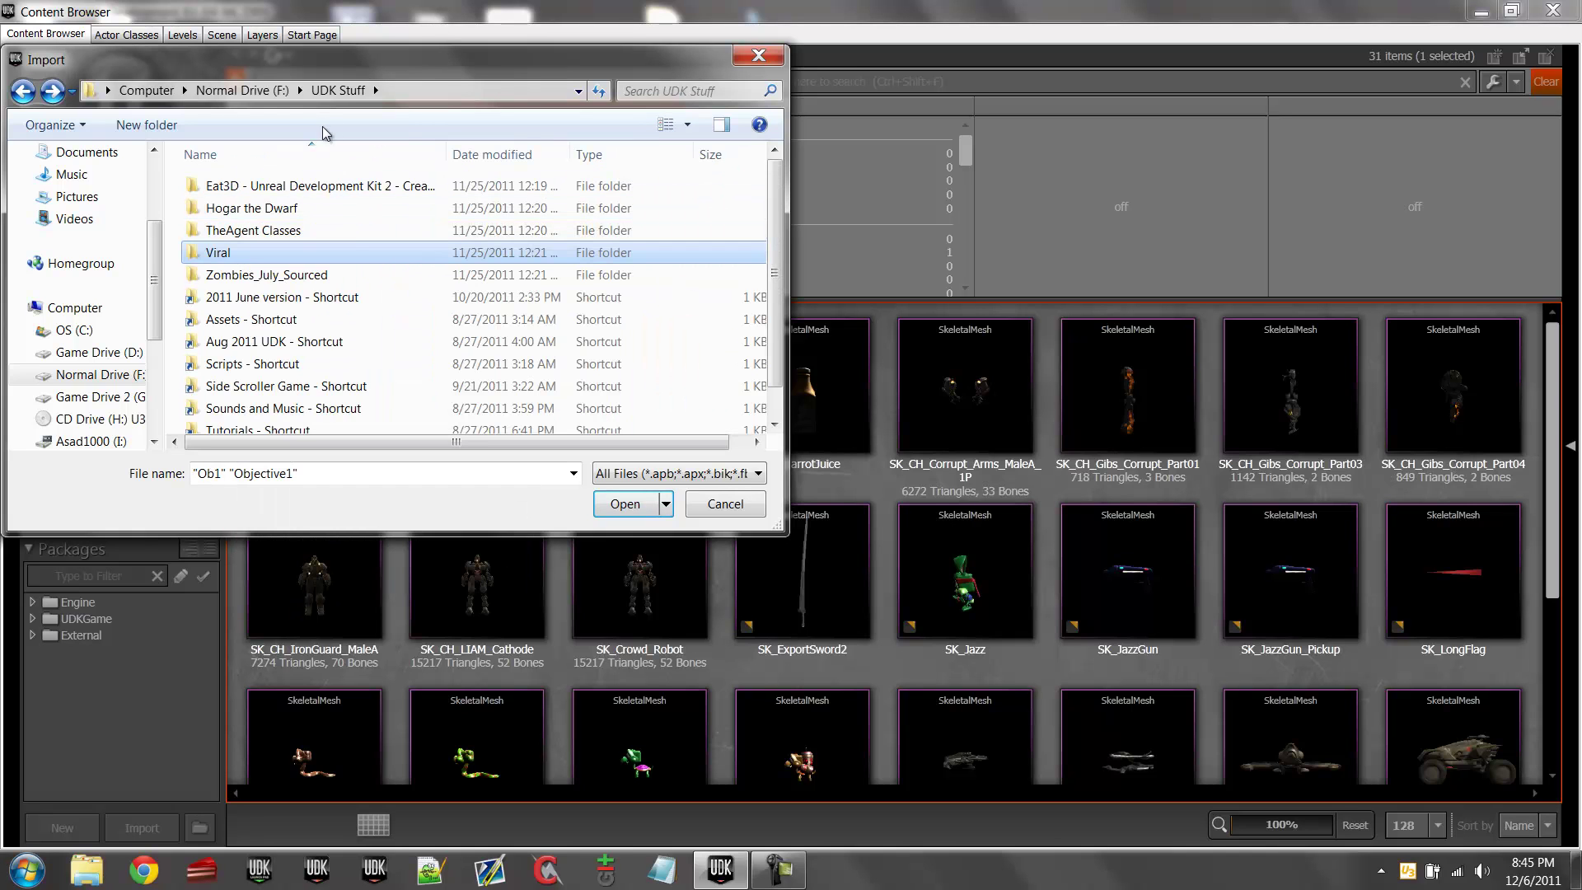
pyautogui.click(298, 298)
pyautogui.press('BackSpace')
pyautogui.press('Return')
pyautogui.press('BackSpace')
pyautogui.scroll(1, 338, 280)
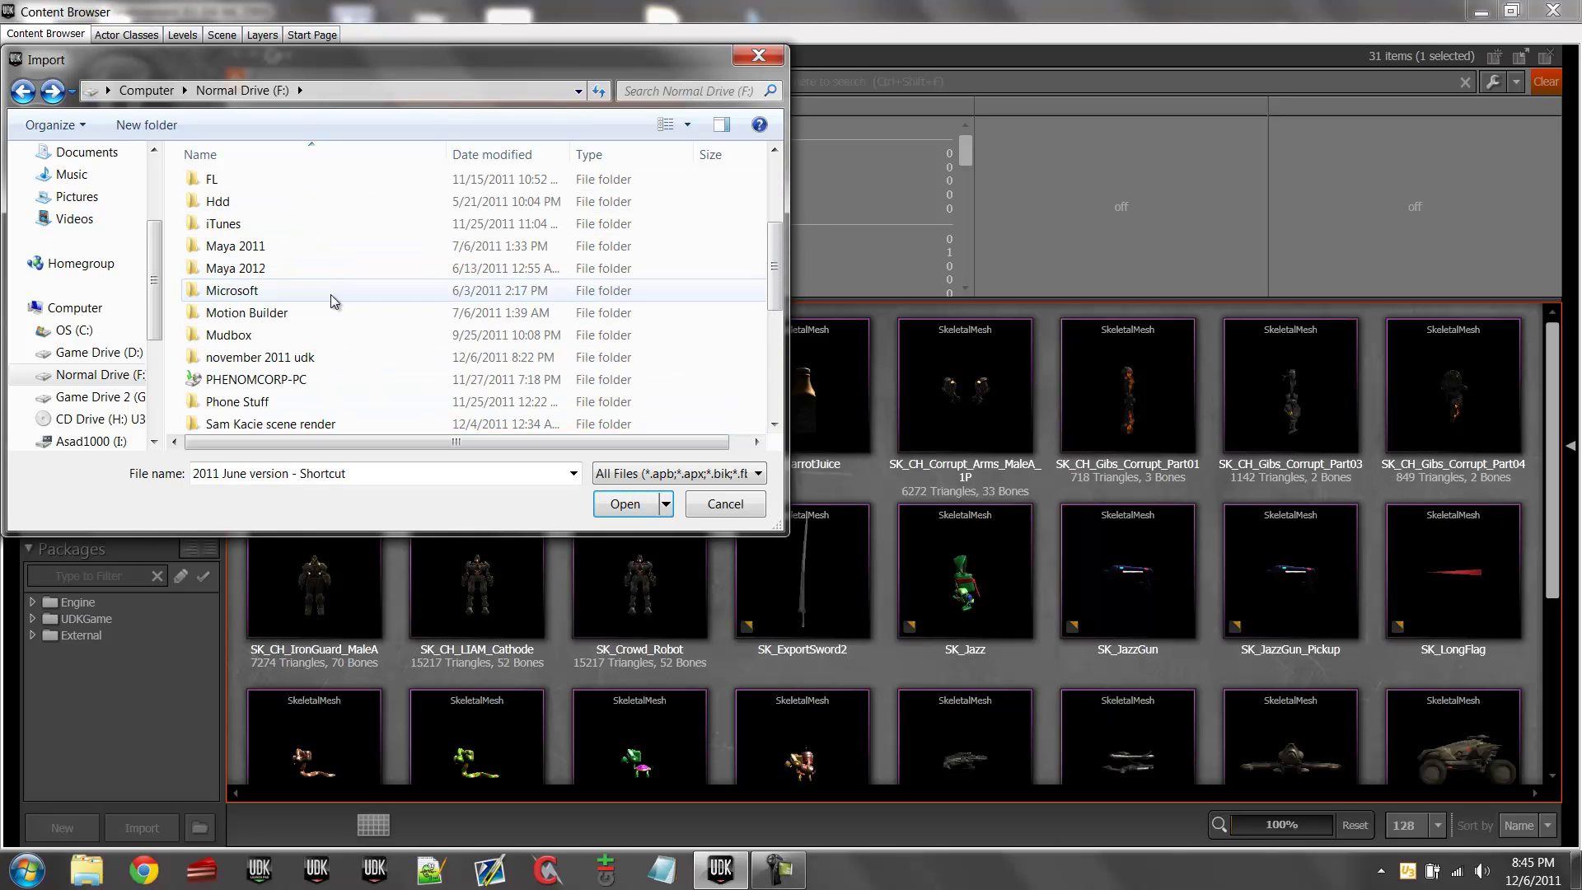
# - Open the Flash folder under november 2011 udk and UDKGame on Normal Drive (F:)
pyautogui.scroll(-1, 284, 398)
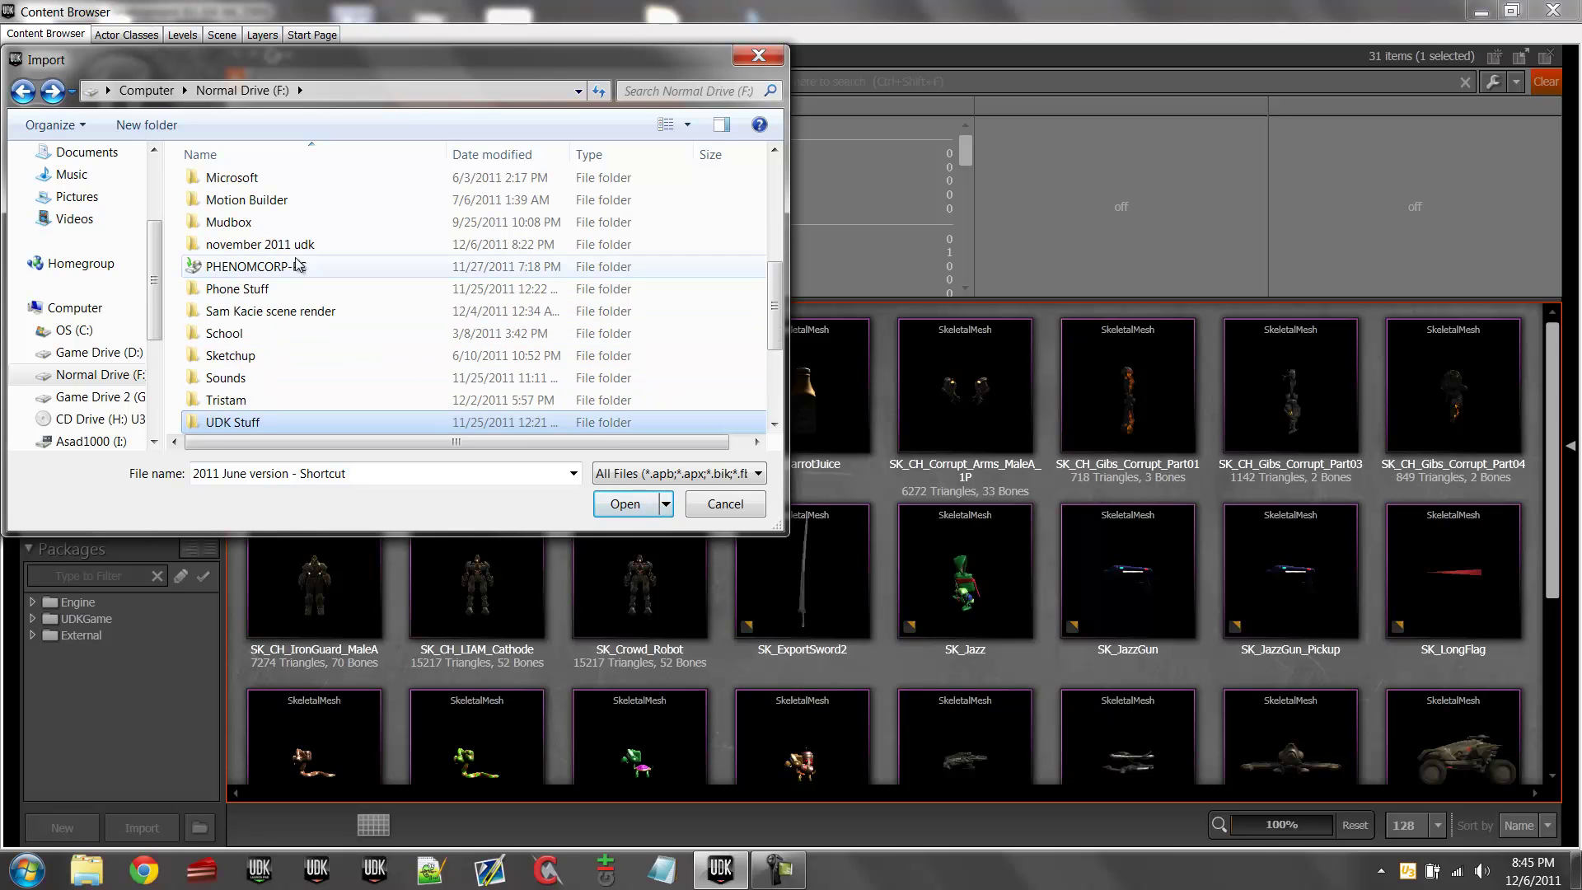
pyautogui.scroll(3, 280, 306)
pyautogui.scroll(-3, 280, 307)
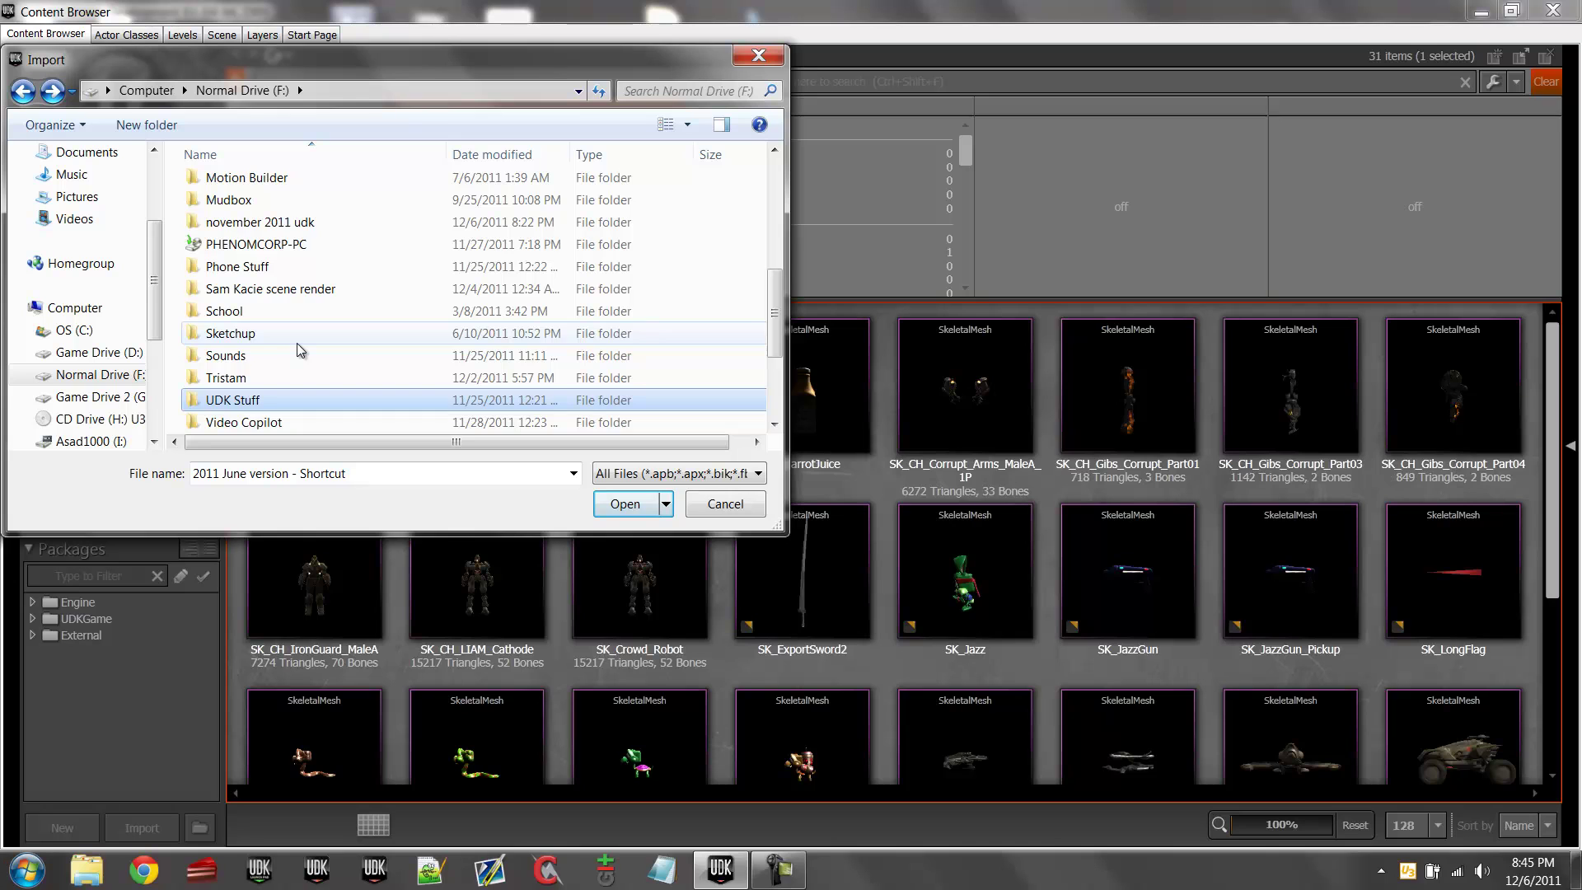
pyautogui.scroll(-1, 298, 349)
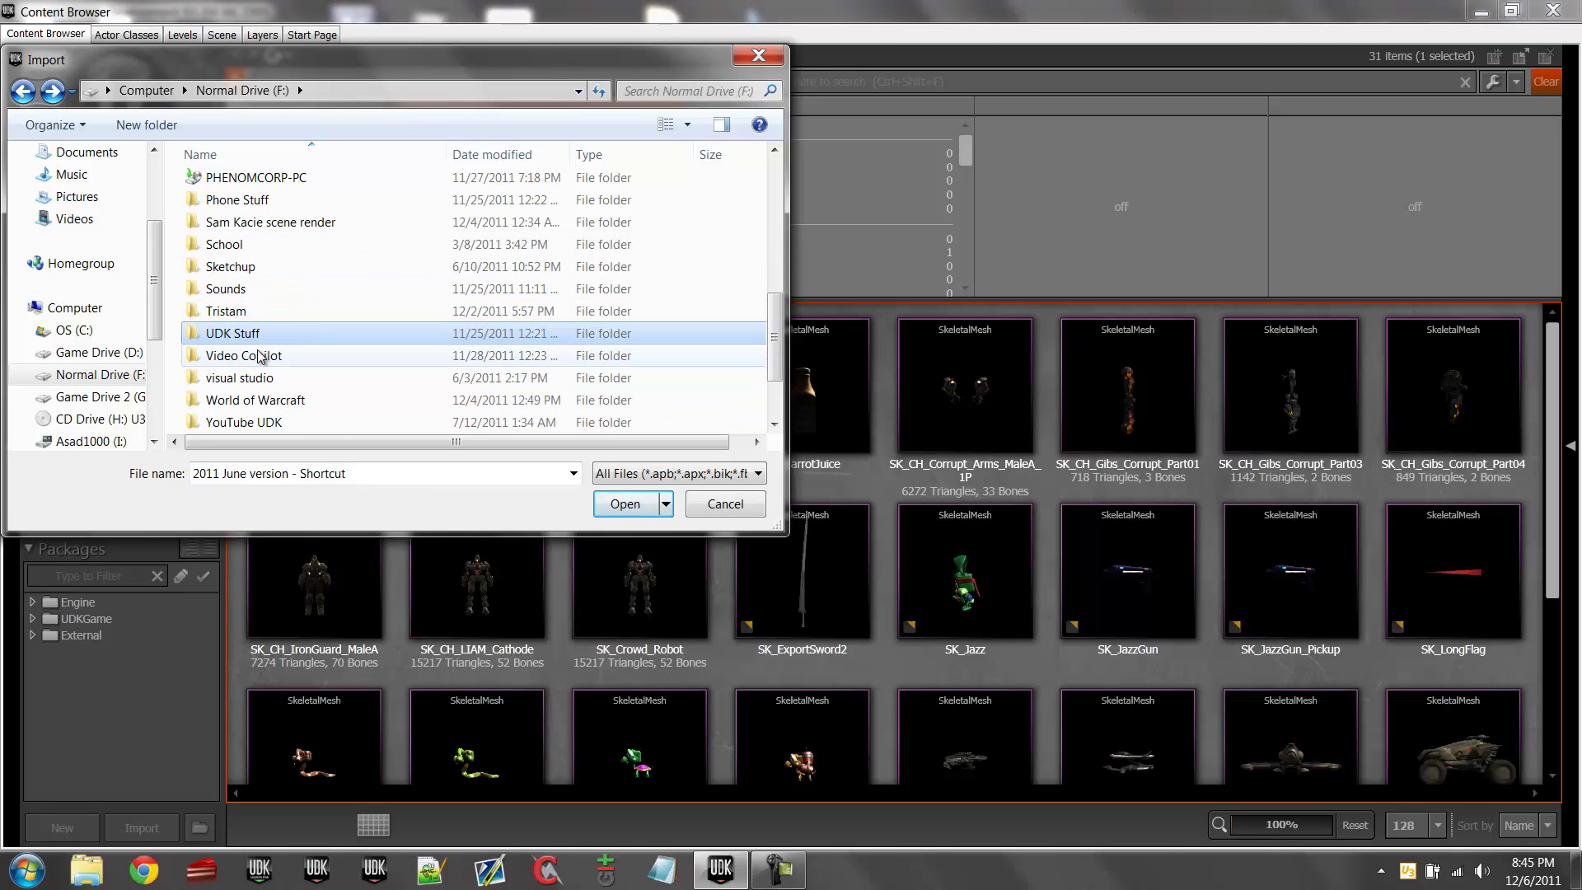
pyautogui.scroll(-1, 258, 363)
pyautogui.scroll(4, 259, 368)
pyautogui.doubleClick(263, 311)
pyautogui.click(257, 242)
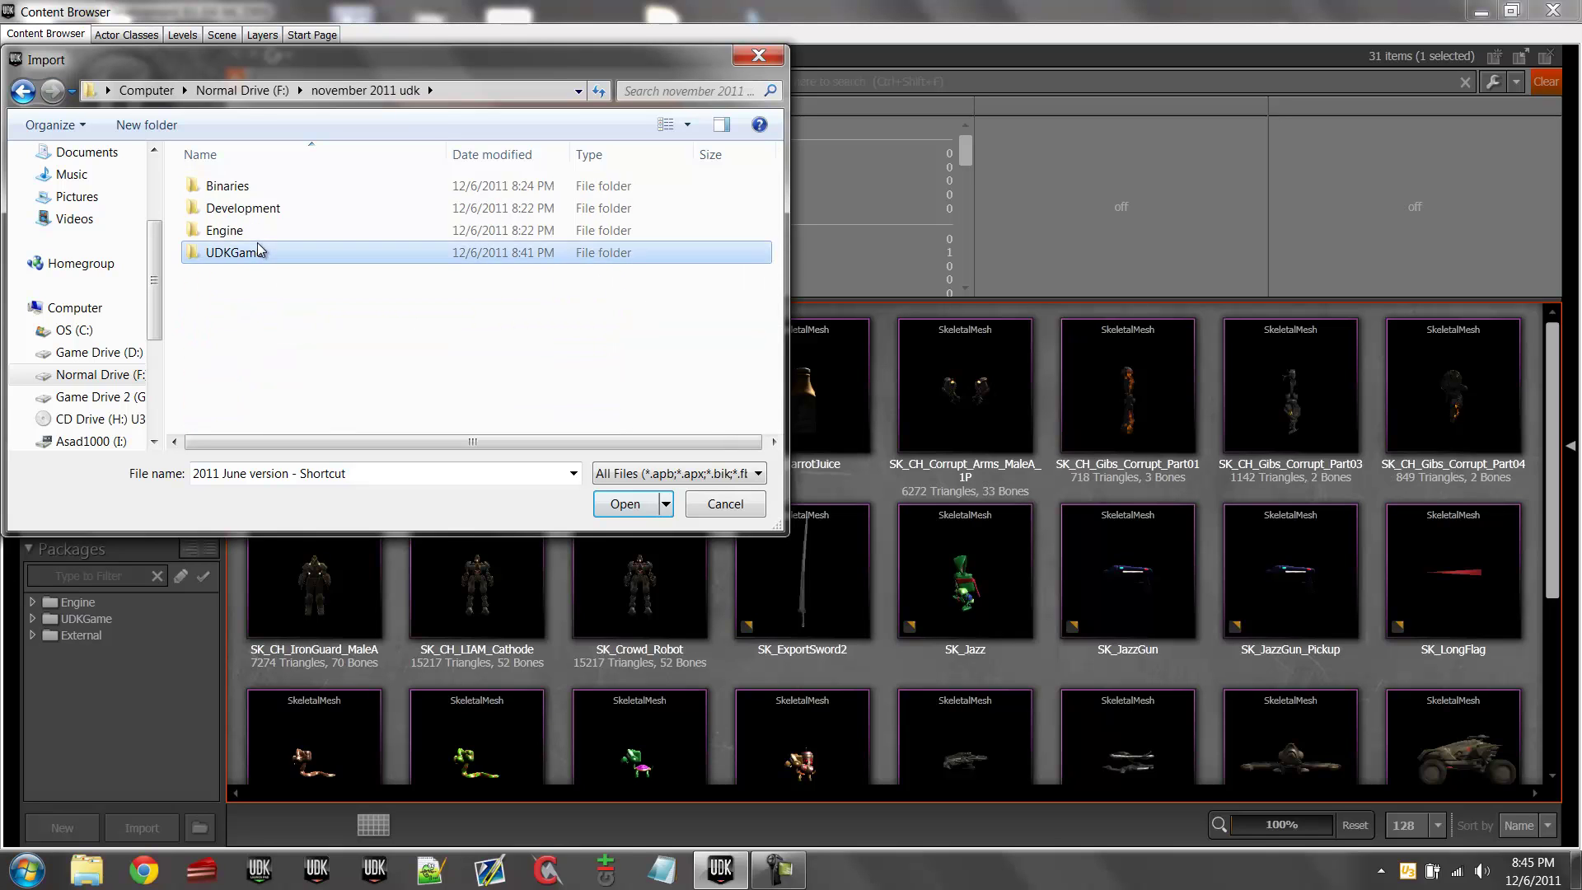
pyautogui.doubleClick(258, 249)
pyautogui.doubleClick(262, 274)
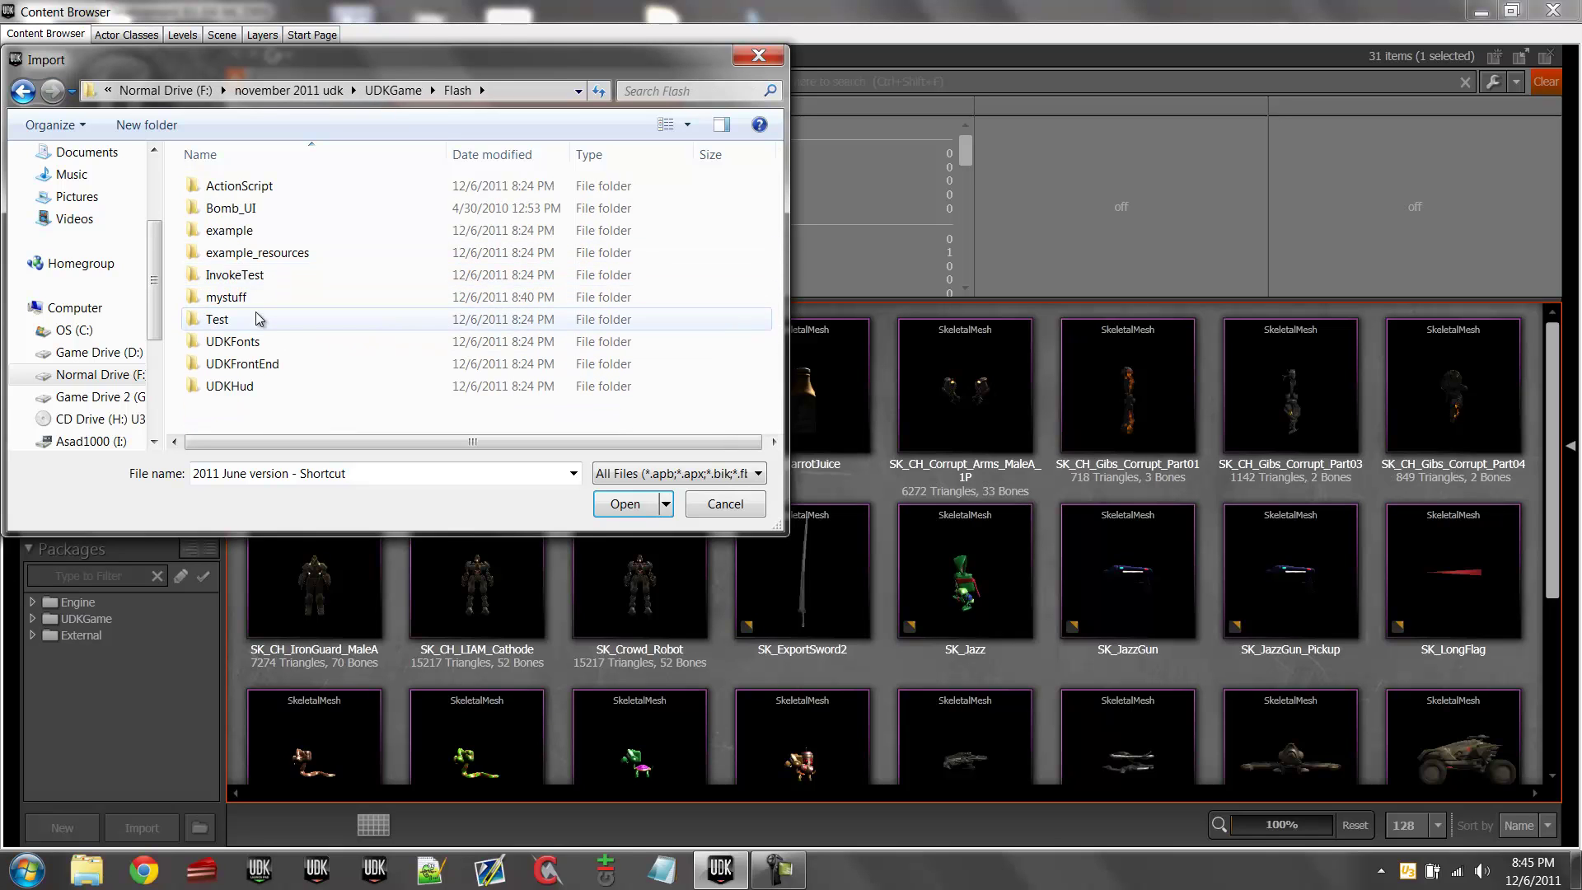
# - Paste the copied Ob1 SWF movie and Objective1 PNG image into the UDKHud folder inside Flash
pyautogui.doubleClick(252, 294)
pyautogui.press('BackSpace')
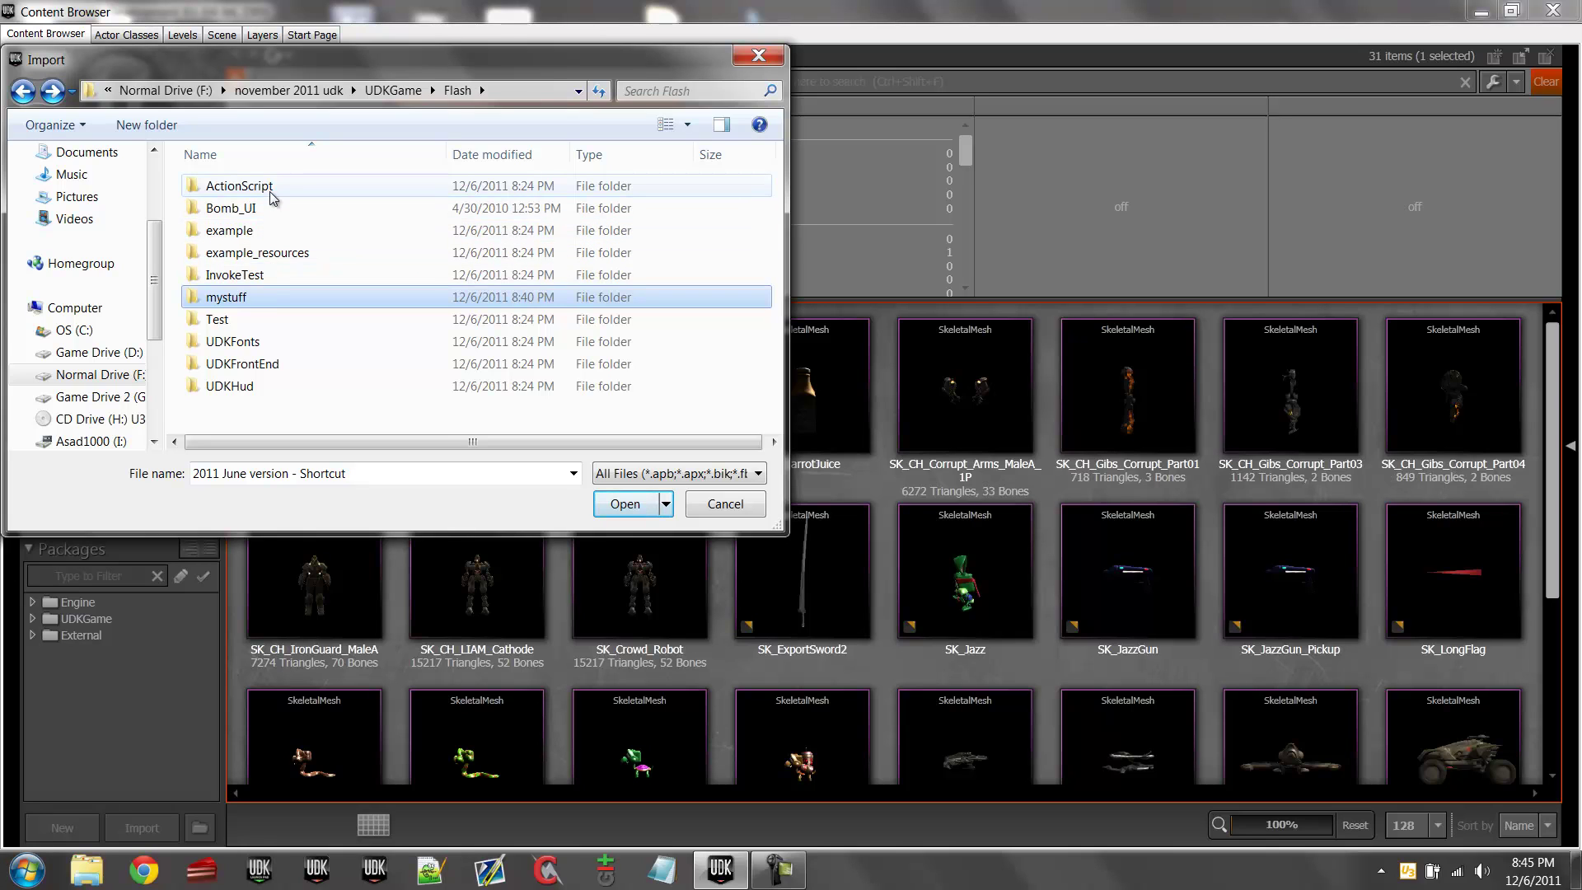
pyautogui.doubleClick(257, 388)
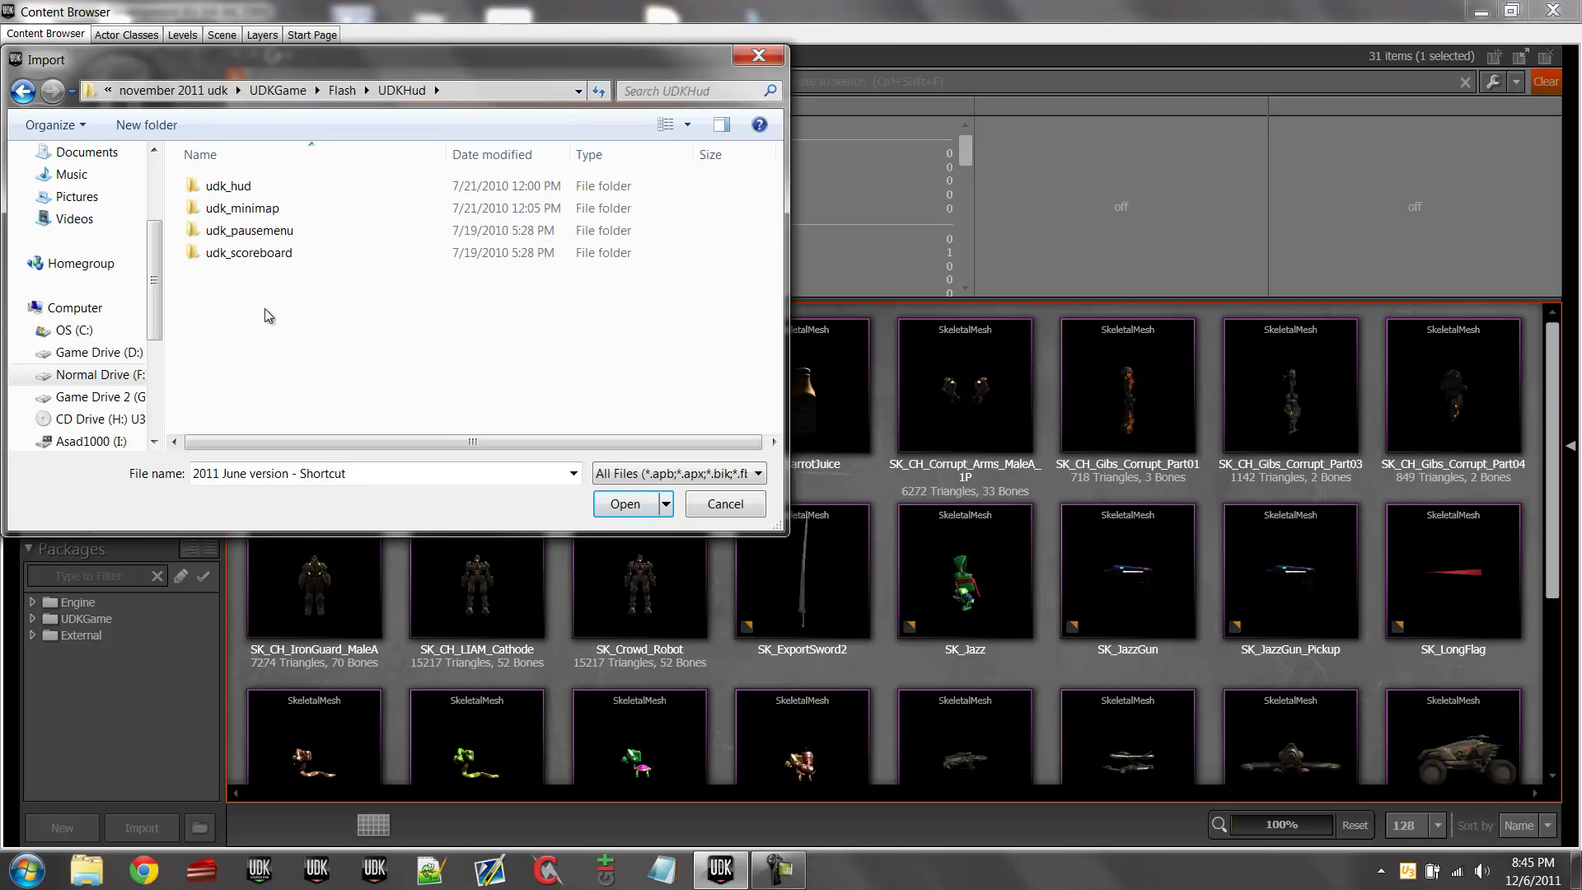
pyautogui.rightClick(265, 315)
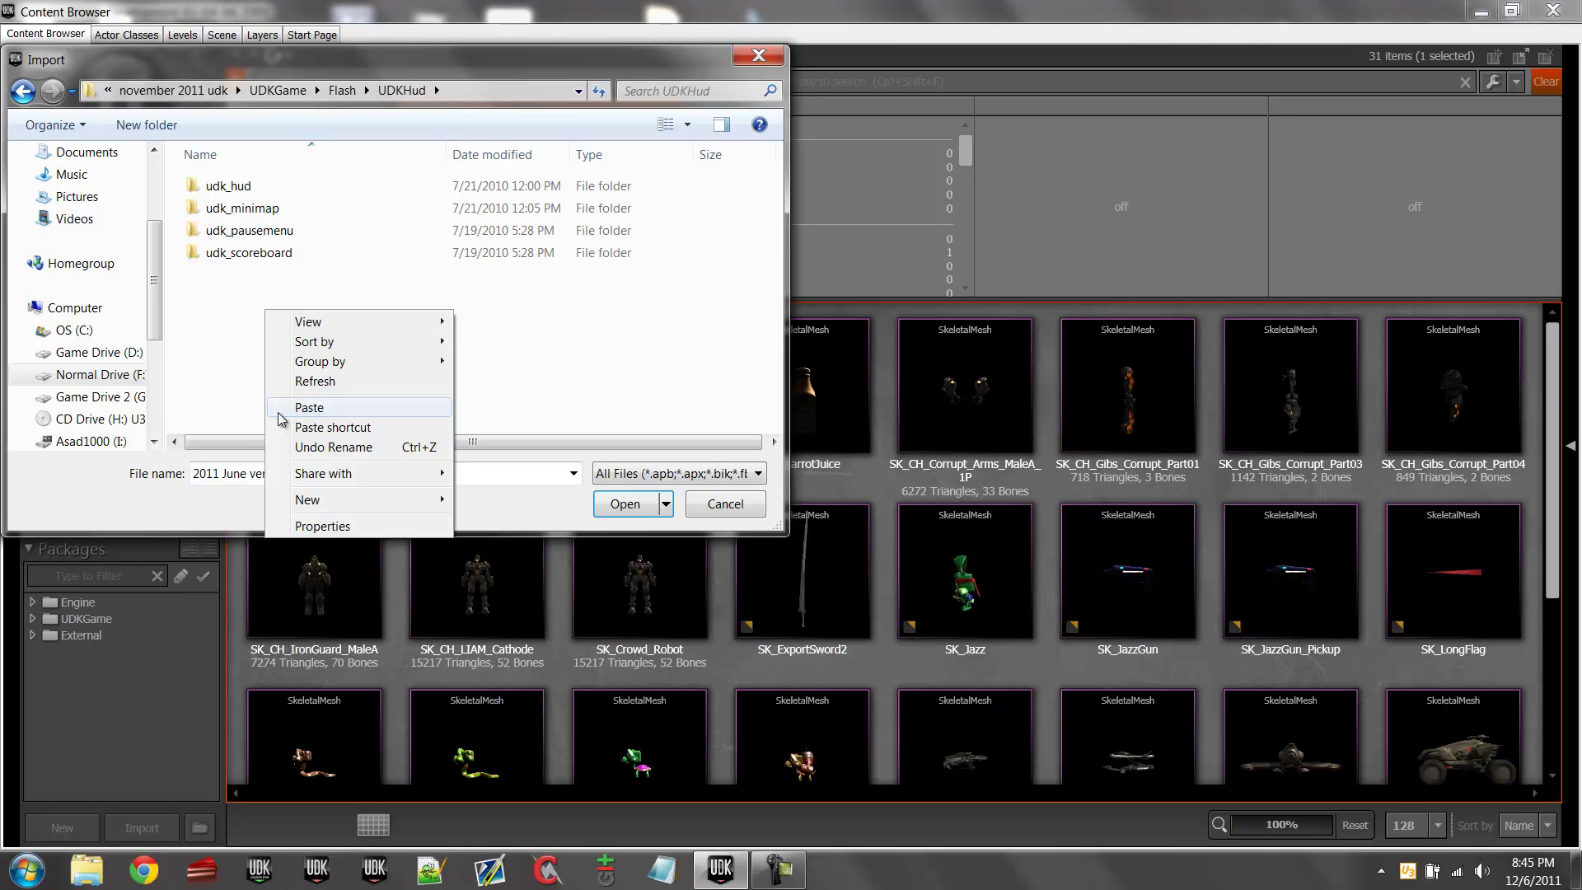
pyautogui.click(309, 407)
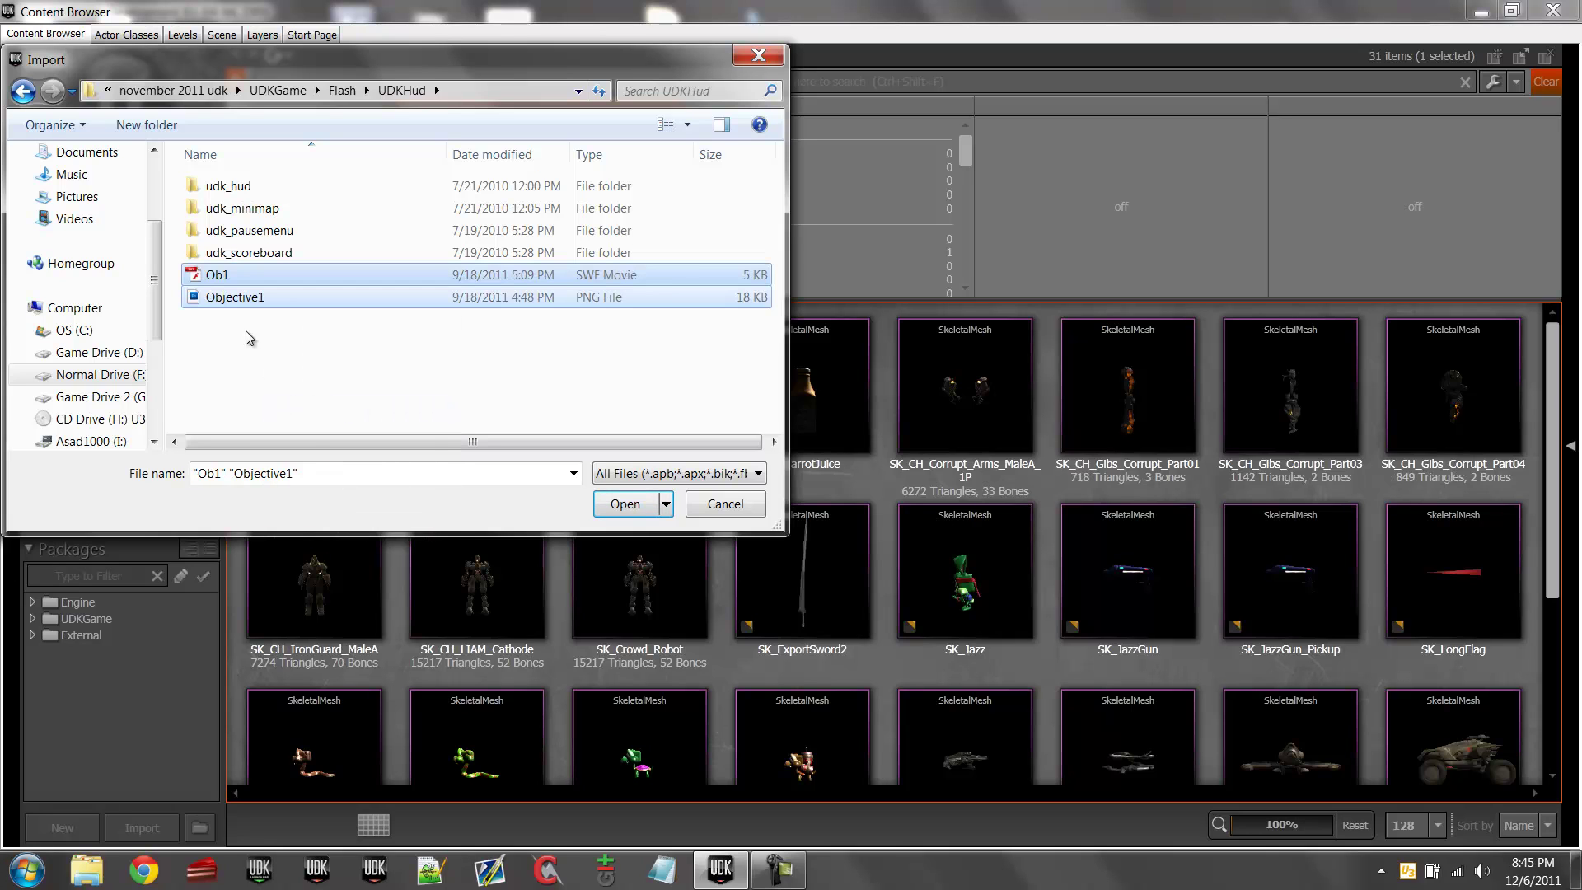
# - Create a new folder in UDKHud and name it Objective1 after the PNG file
pyautogui.rightClick(250, 339)
pyautogui.click(231, 301)
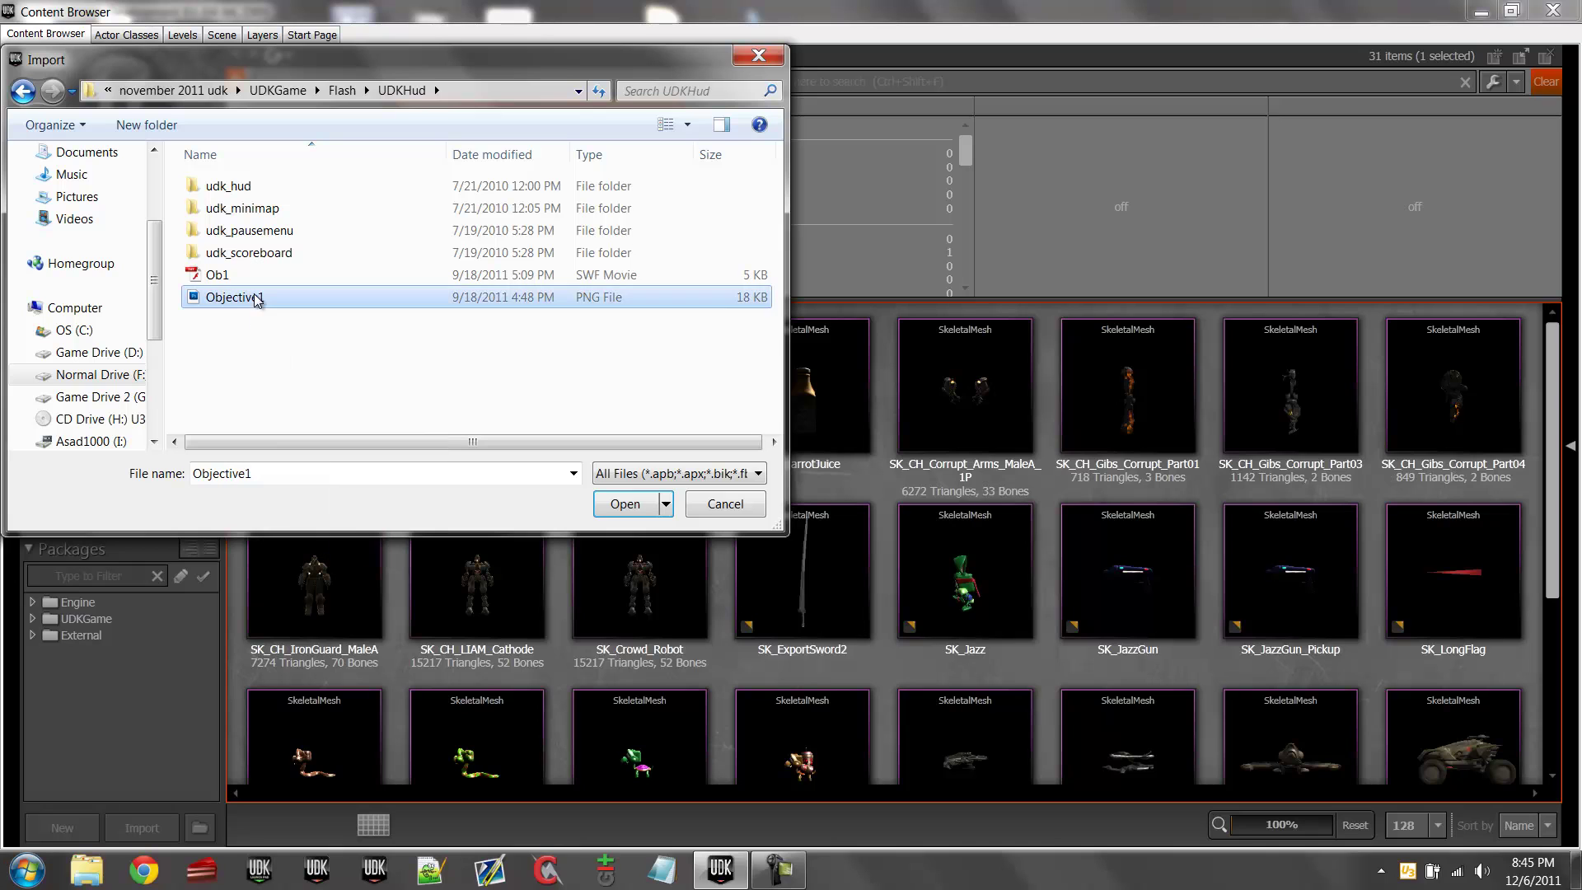
pyautogui.click(229, 301)
pyautogui.hotkey('ctrl', 'c')
pyautogui.rightClick(230, 304)
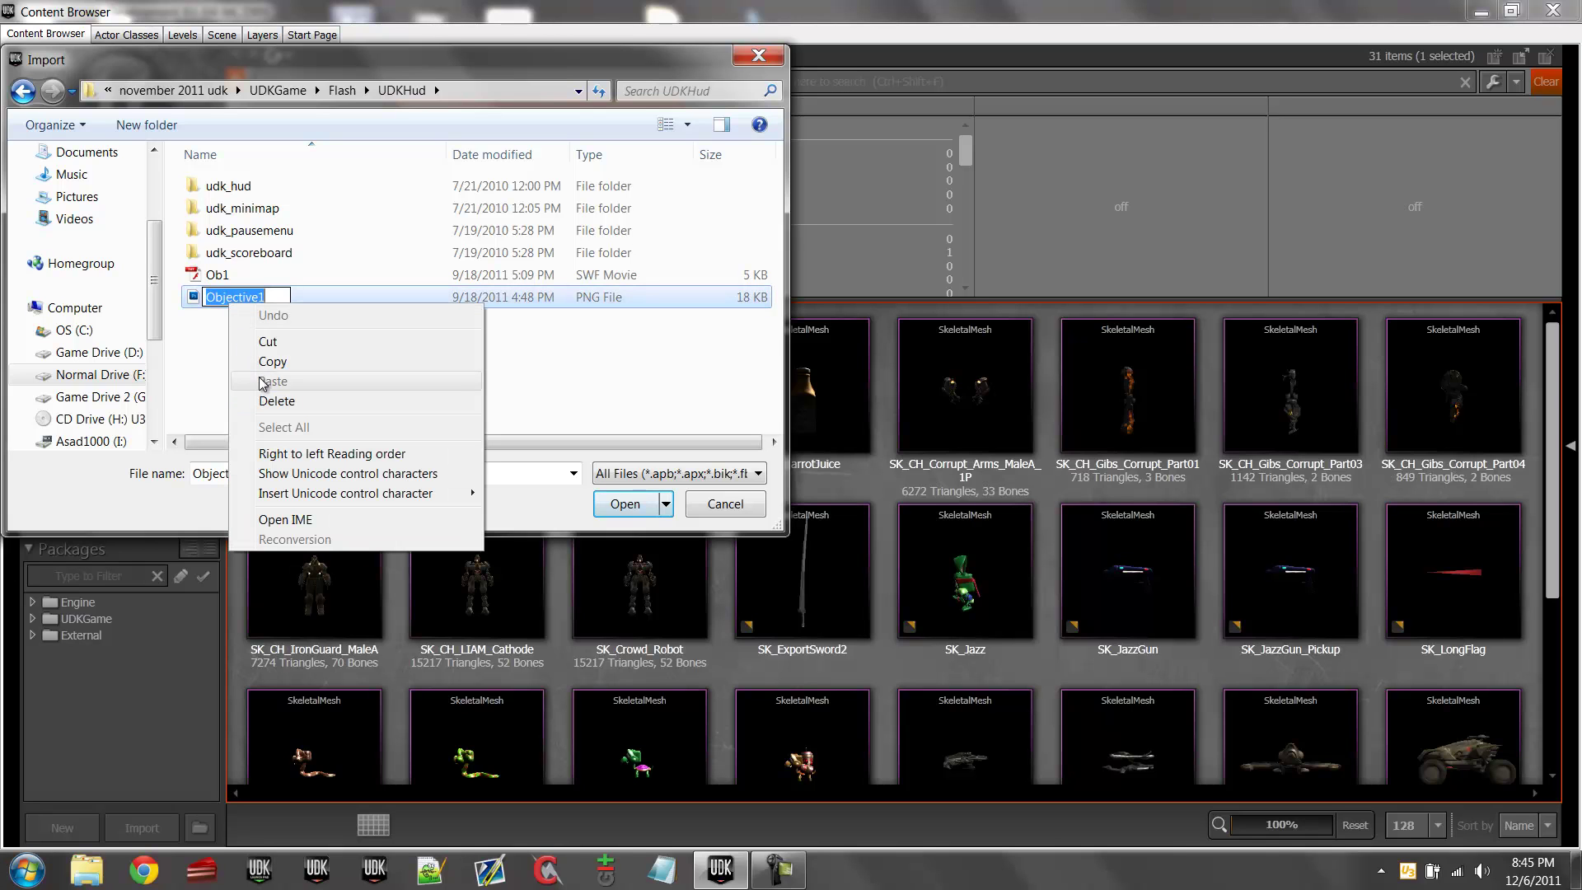
pyautogui.rightClick(245, 396)
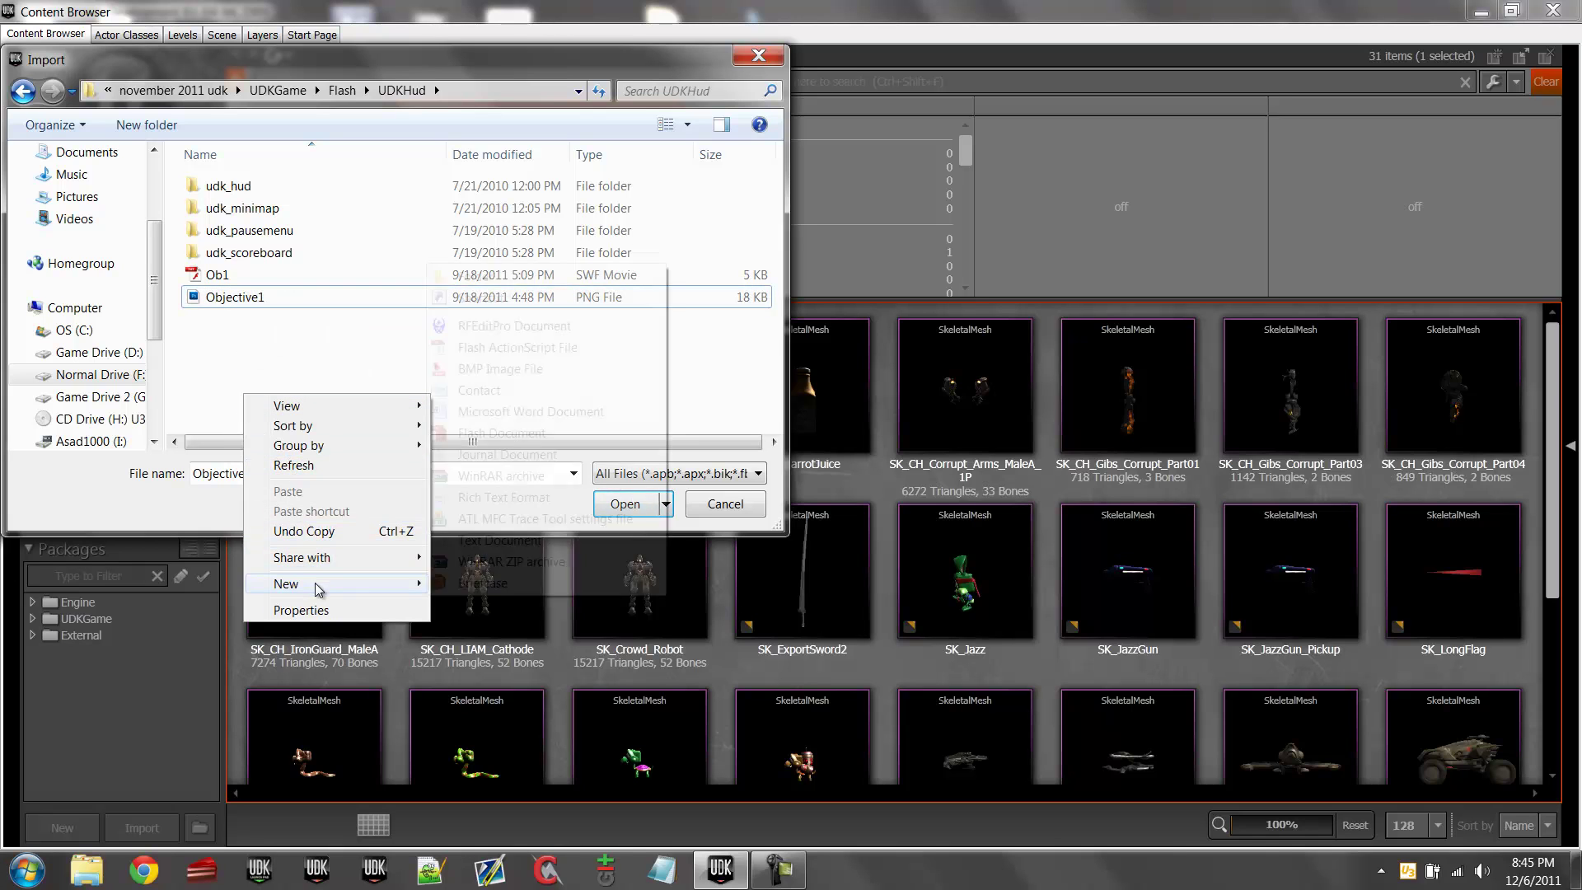
pyautogui.moveTo(396, 583)
pyautogui.click(475, 276)
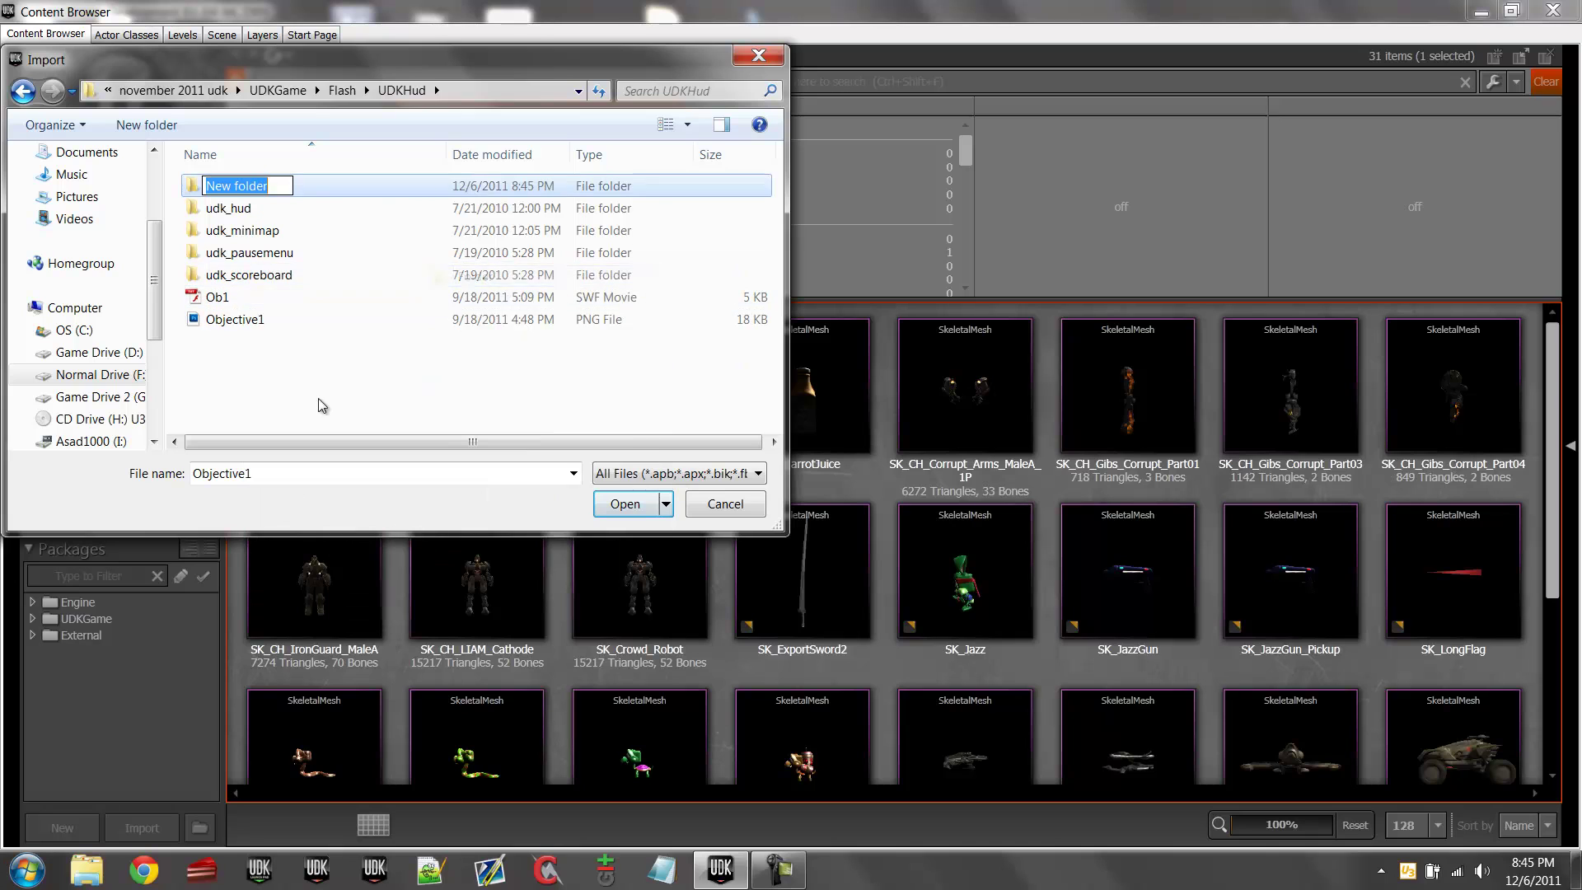
pyautogui.rightClick(249, 184)
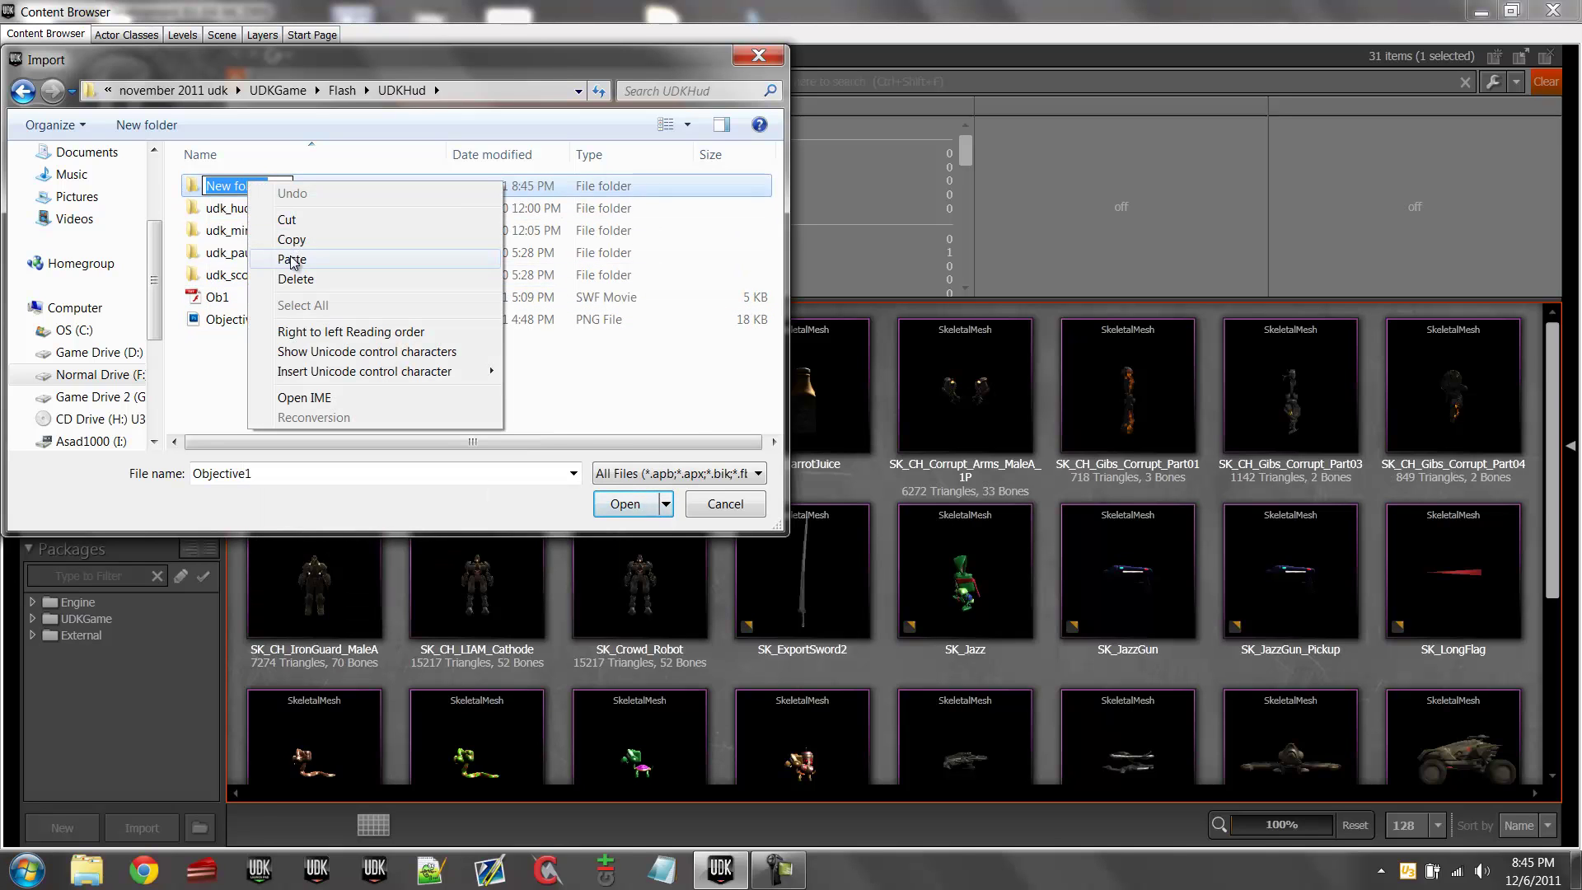
pyautogui.click(300, 257)
pyautogui.press('Return')
# - Rename the new folder to Ob1 to match the SWF movie and move the Objective1 PNG into it
pyautogui.click(222, 298)
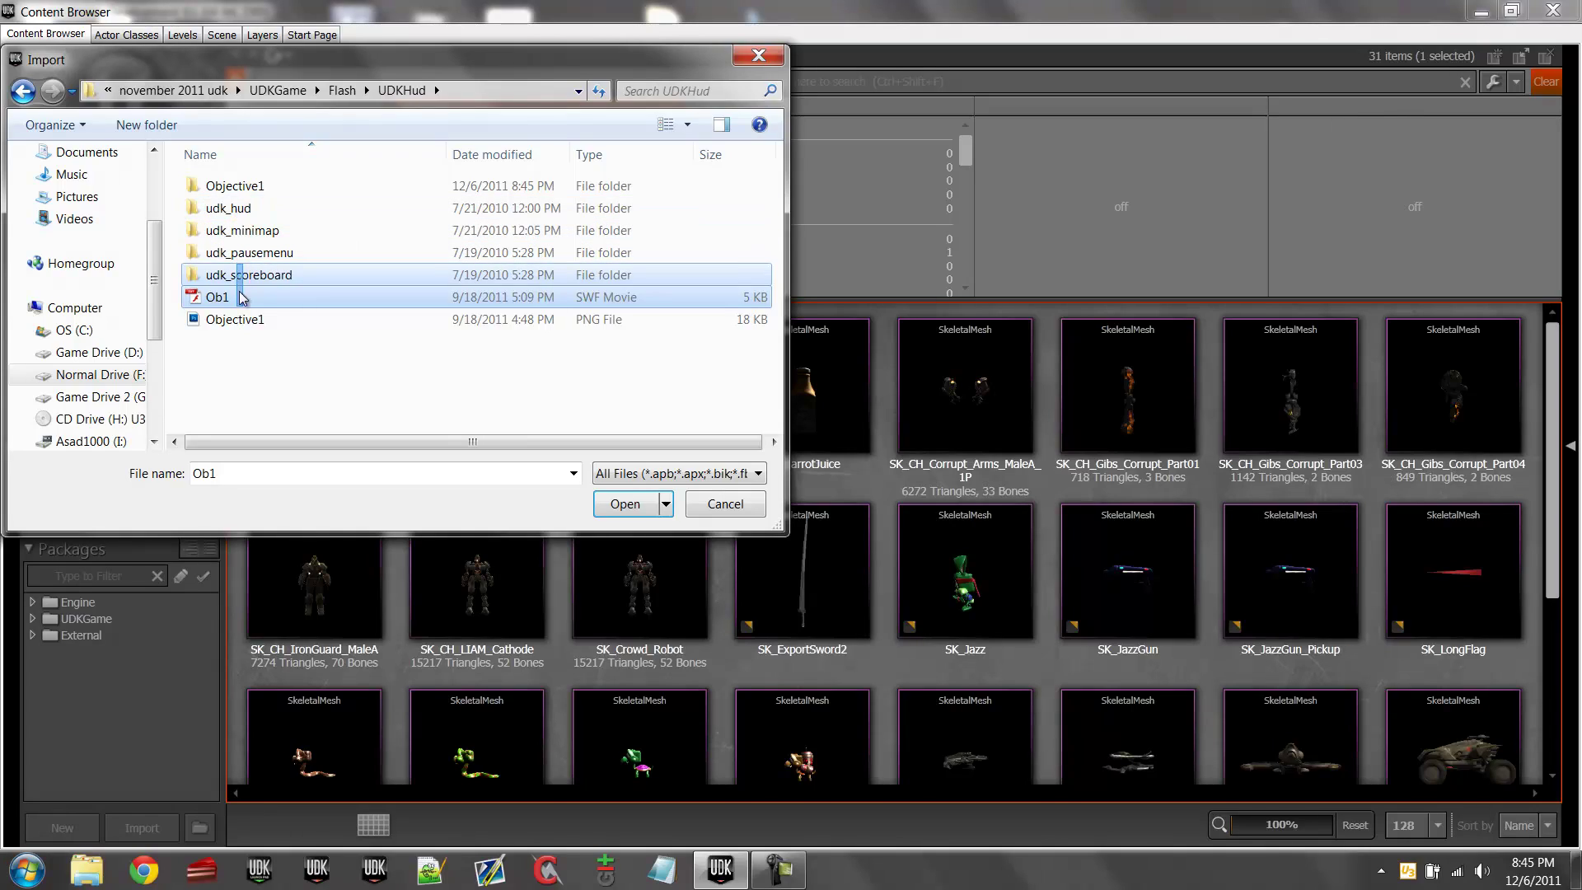
pyautogui.click(232, 320)
pyautogui.click(218, 298)
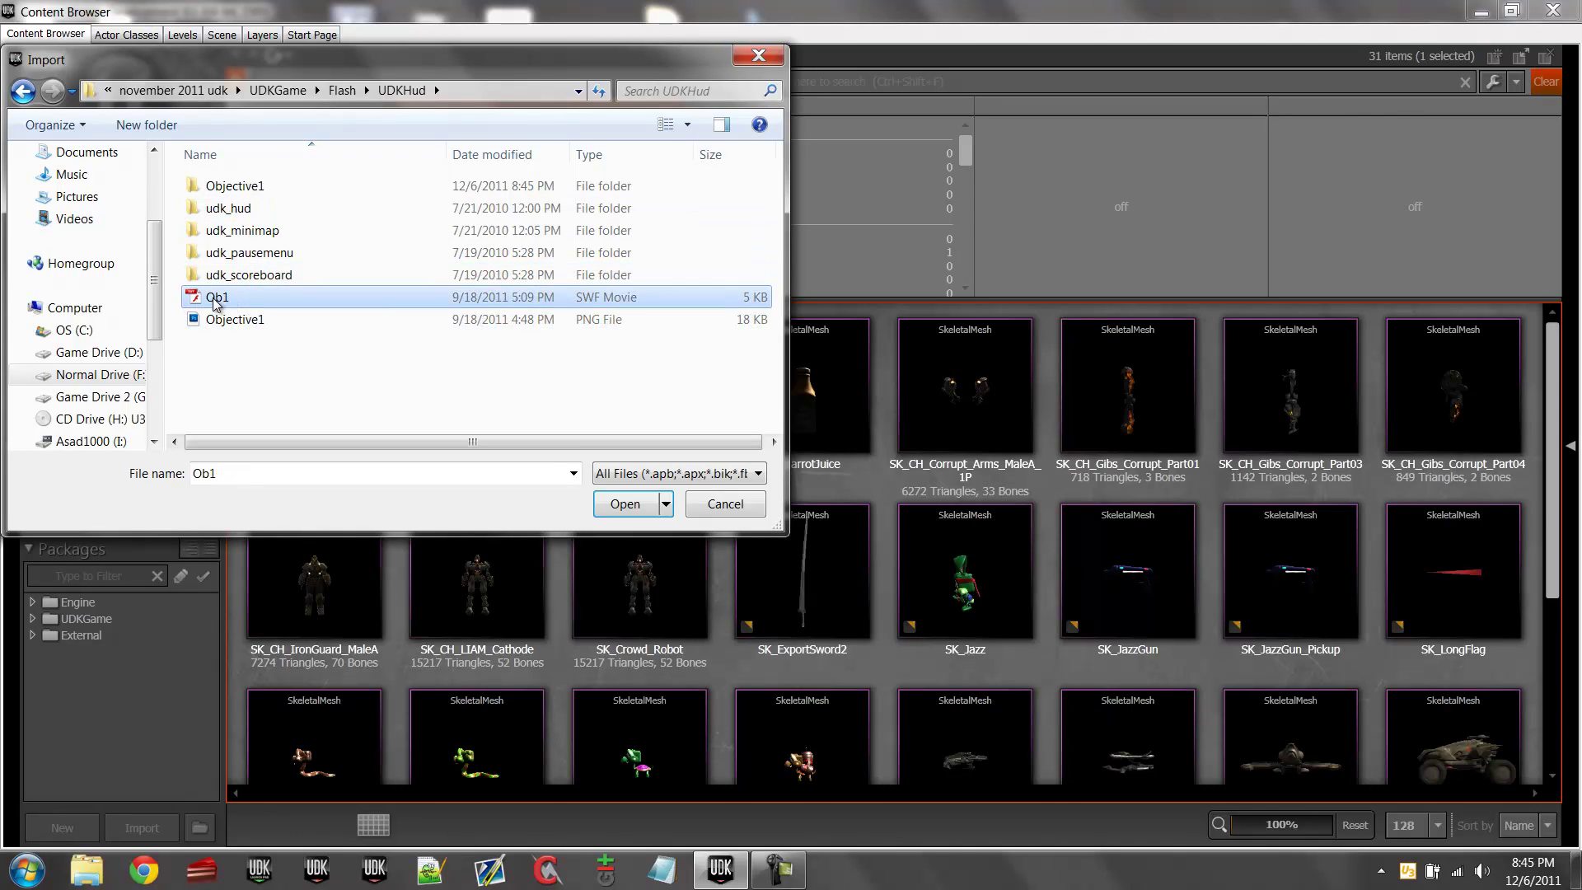
pyautogui.click(216, 195)
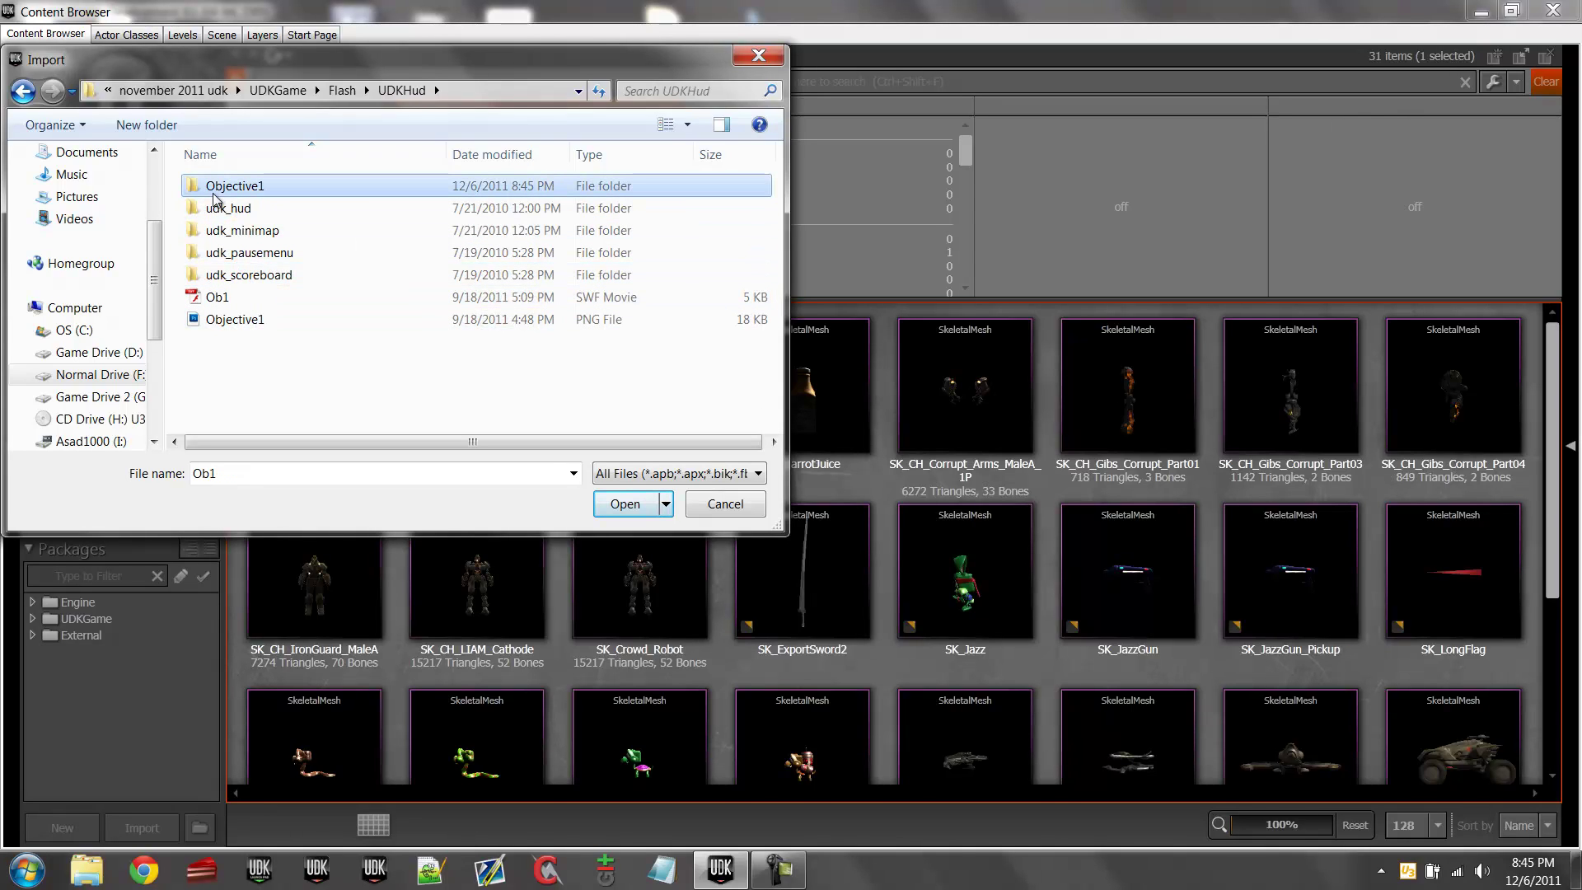
pyautogui.click(241, 196)
pyautogui.rightClick(240, 192)
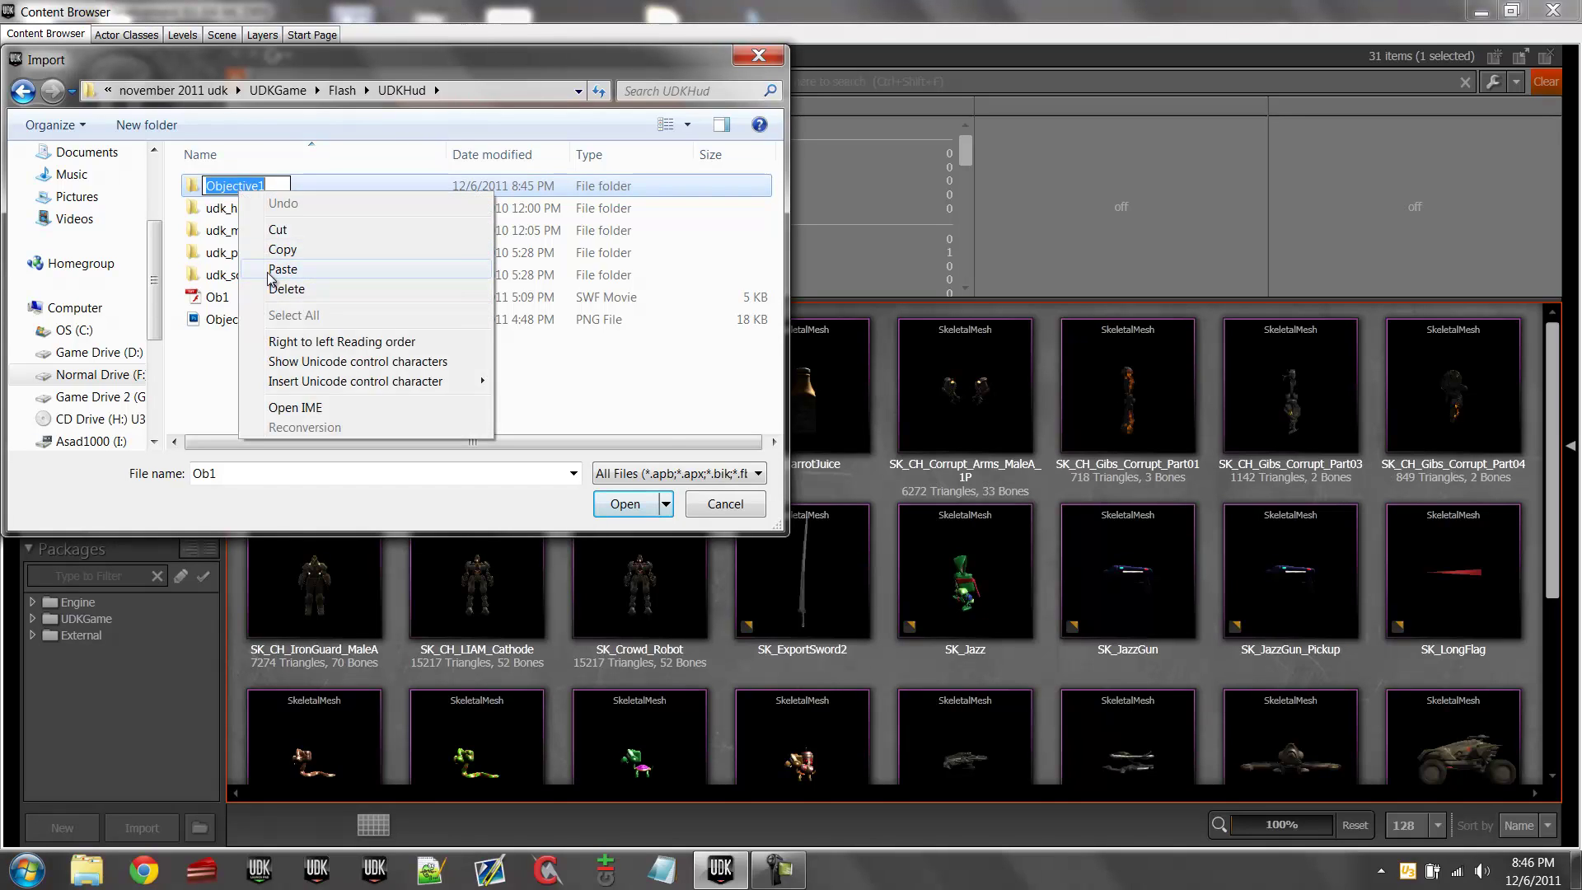
pyautogui.click(280, 270)
pyautogui.click(221, 321)
pyautogui.moveTo(221, 329); pyautogui.dragTo(245, 188)
# - Try to import the Ob1 SWF movie from the UDKHud folder
pyautogui.click(262, 301)
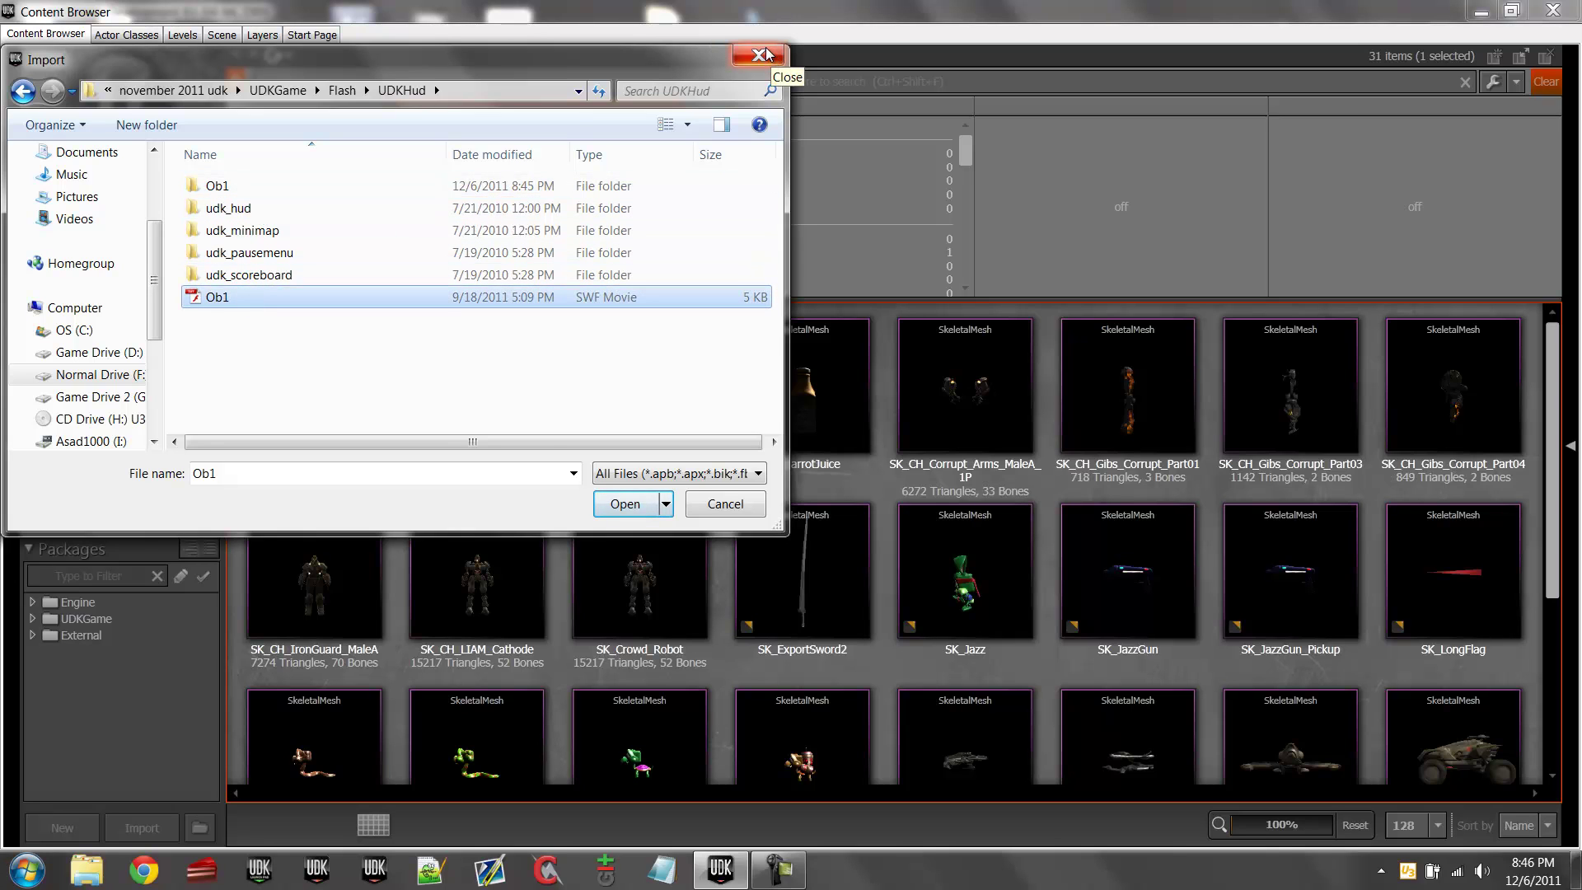
pyautogui.doubleClick(323, 296)
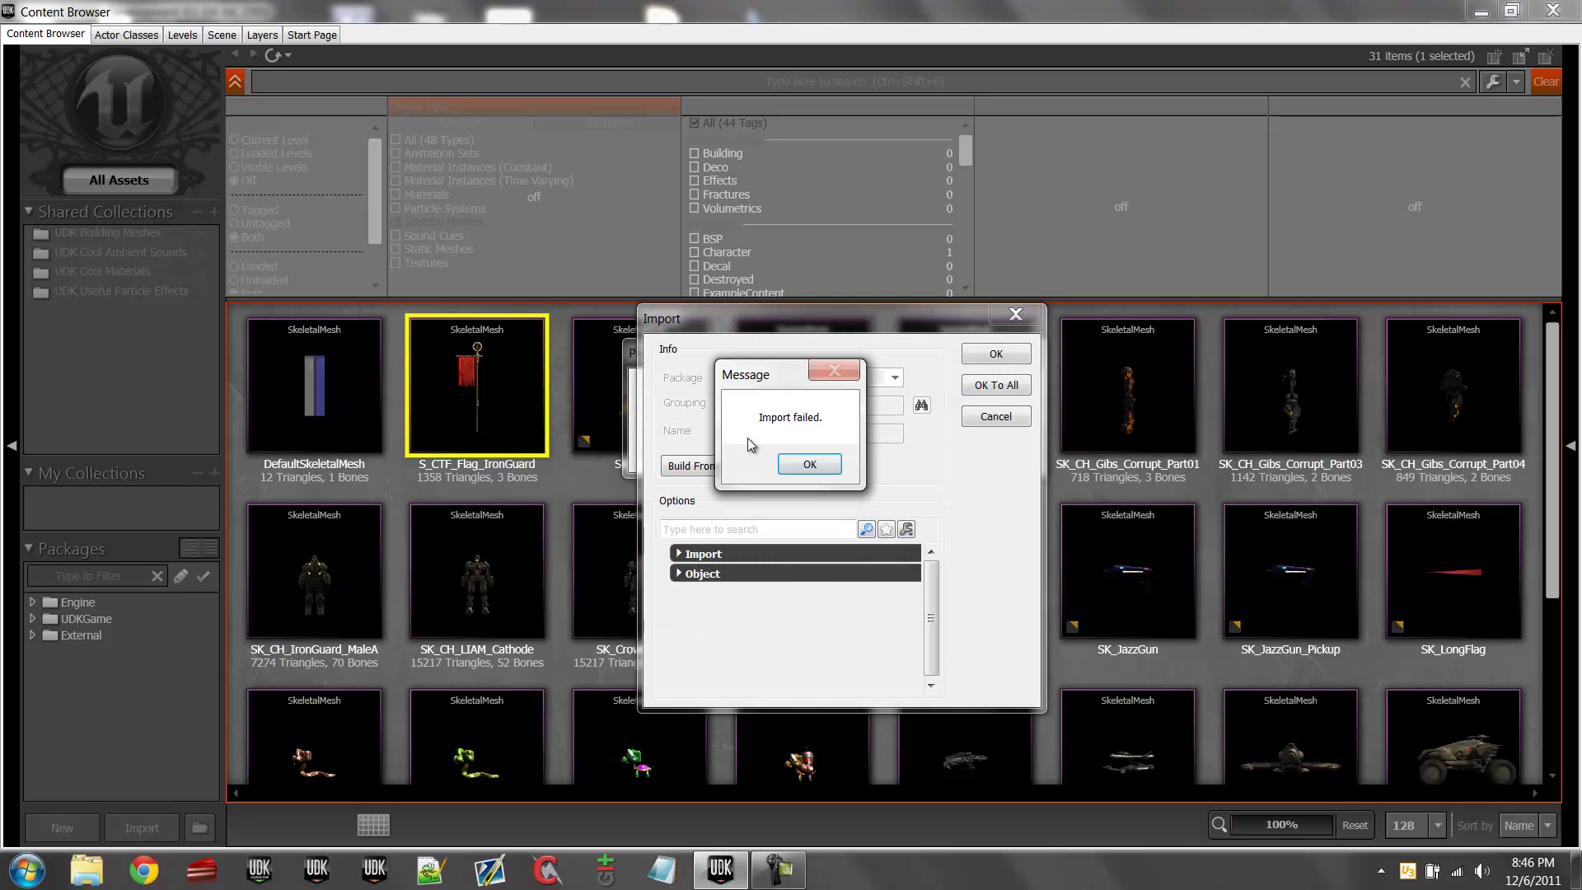
pyautogui.click(804, 464)
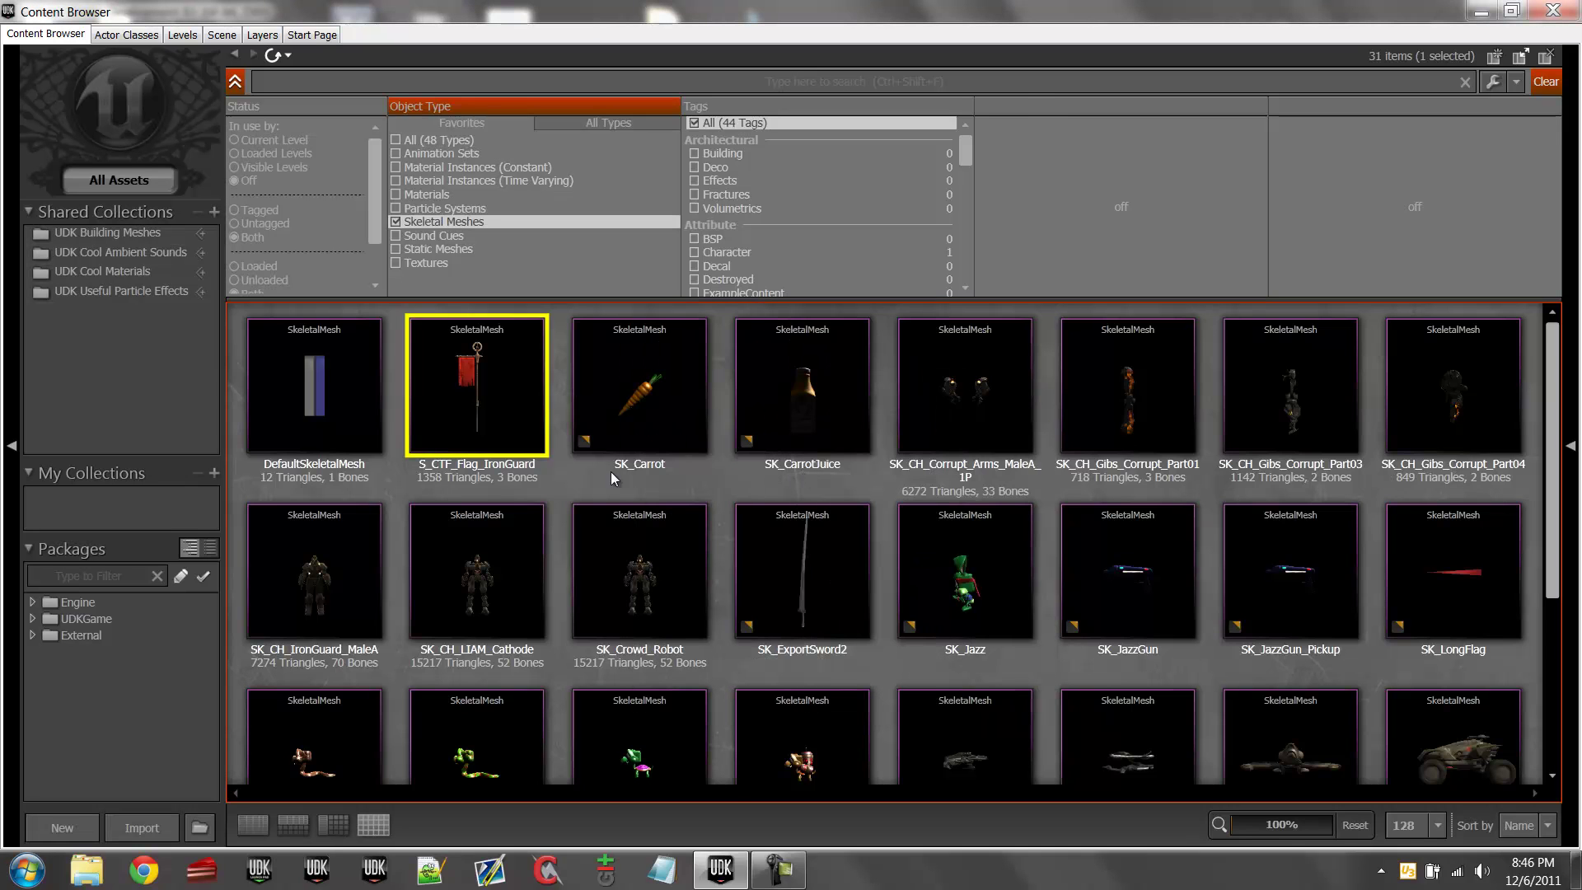
# - Close the Content Browser and exit the editor with the pickup map
pyautogui.click(611, 407)
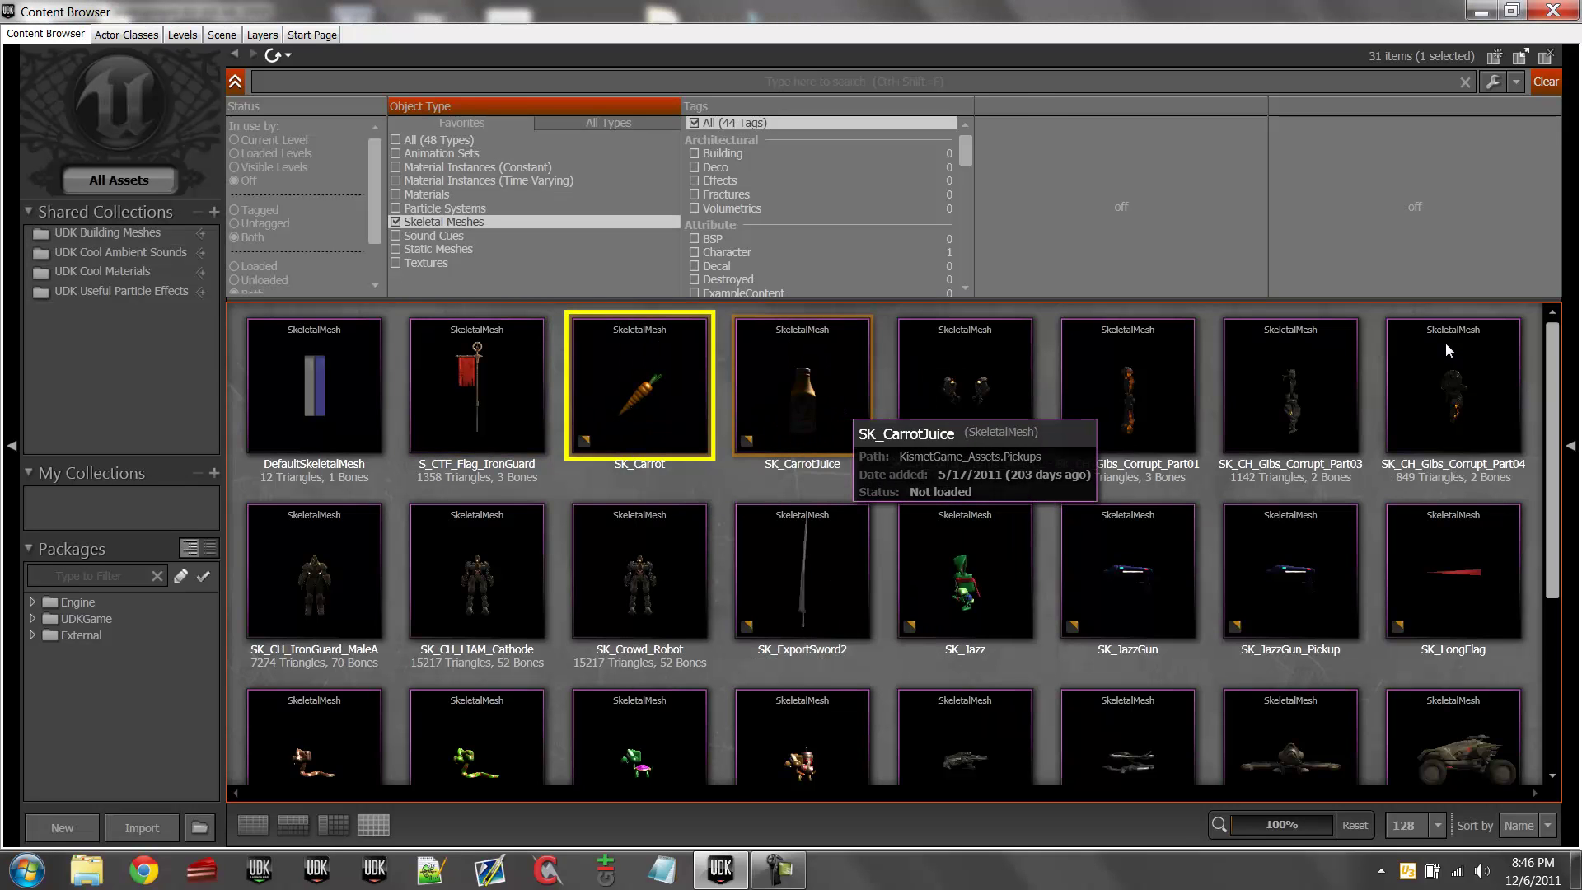
pyautogui.click(1552, 15)
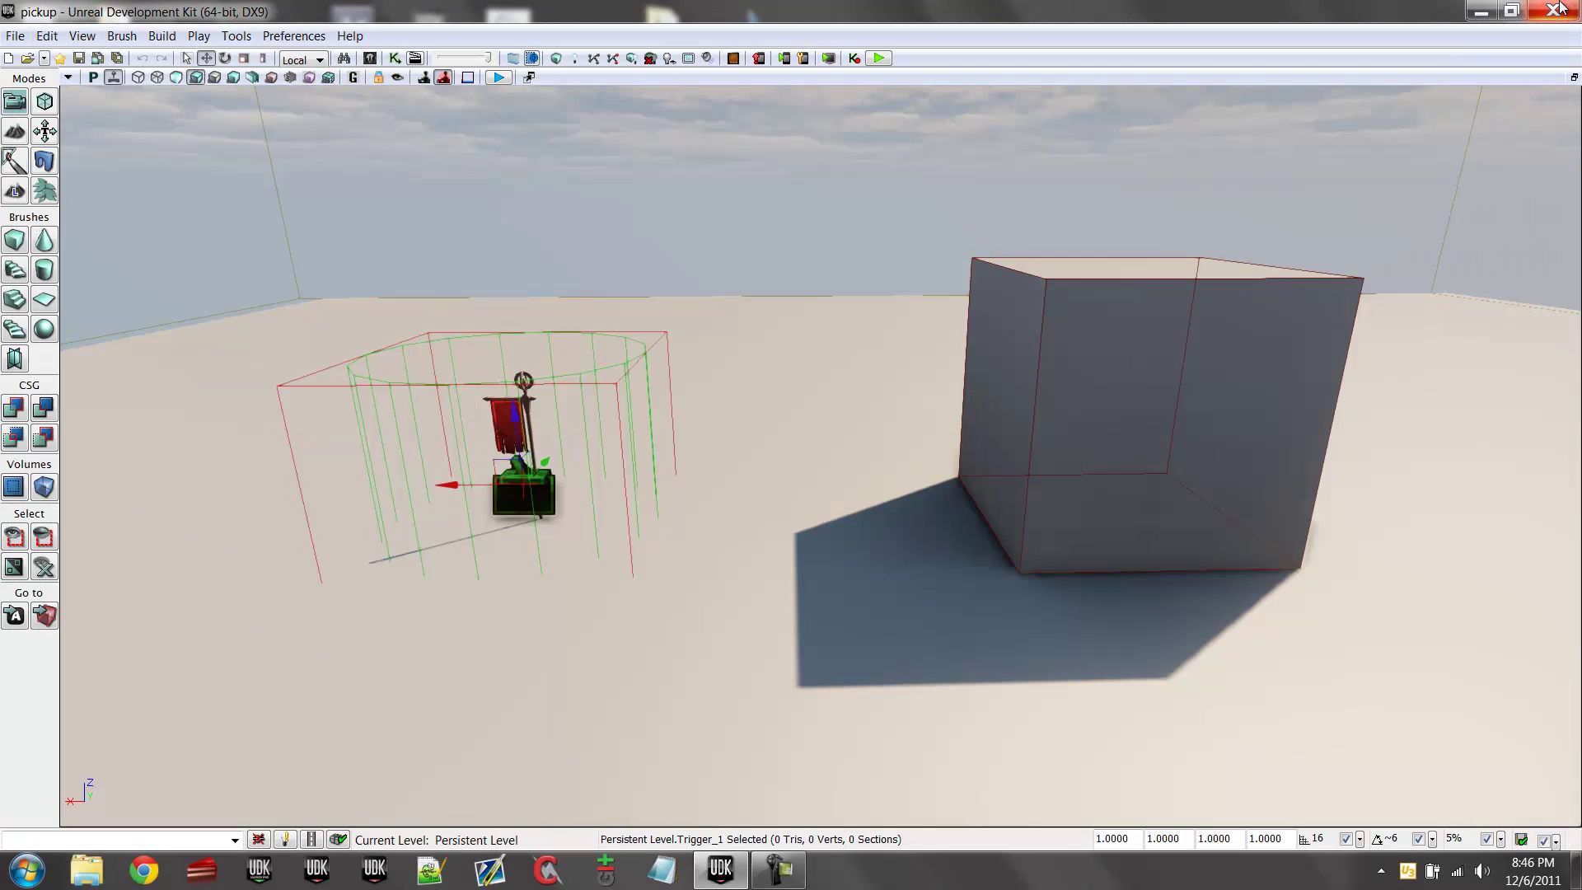
pyautogui.click(816, 572)
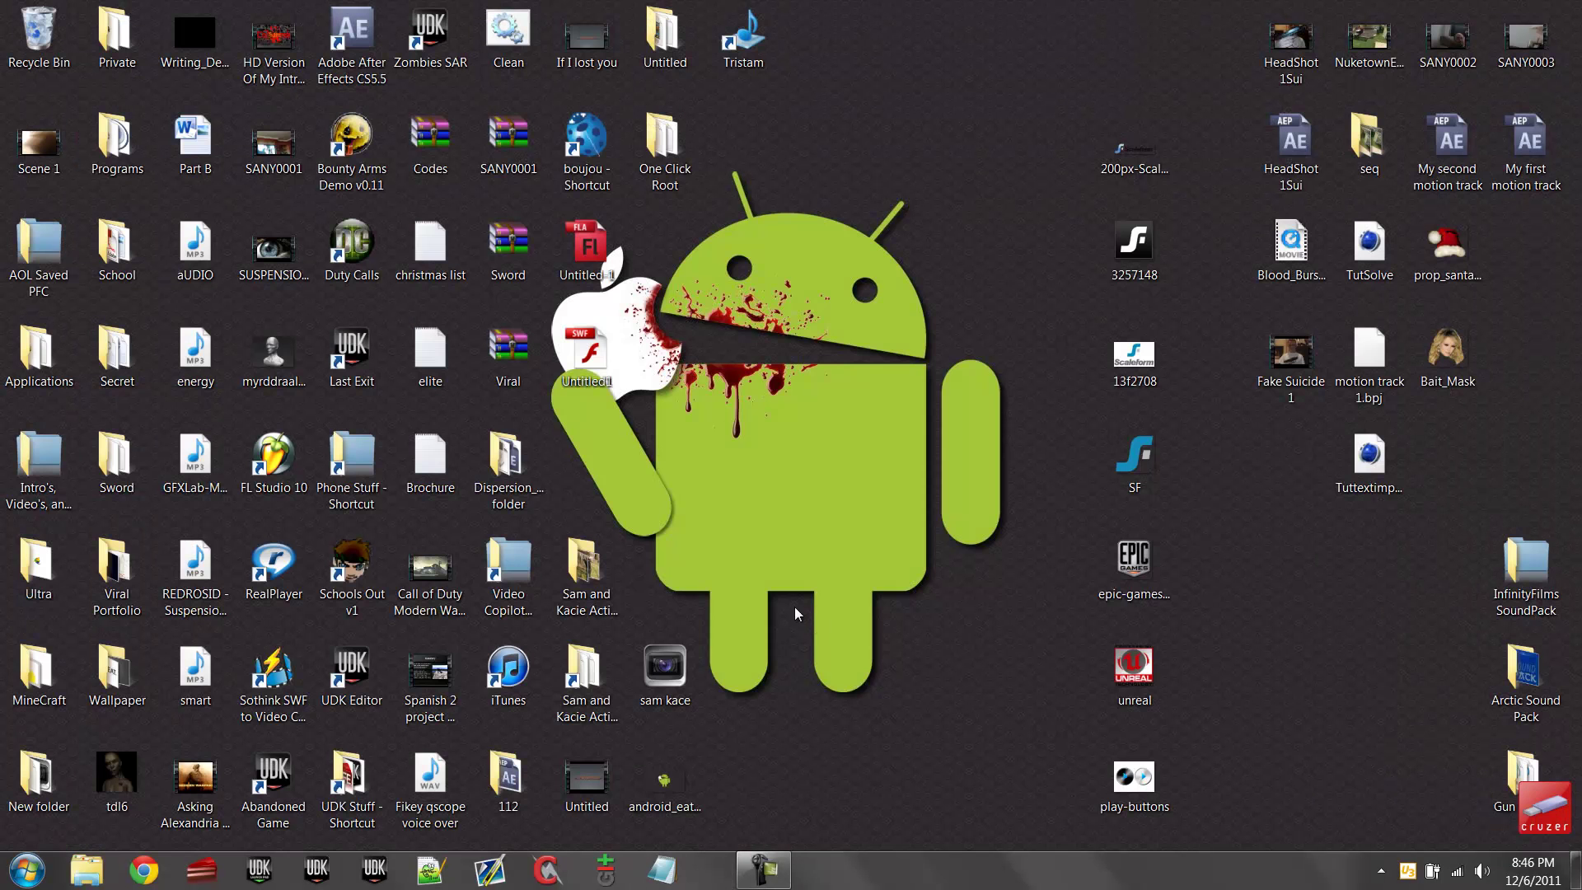
# - Launch the August 2011 version of the UDK editor and postpone the asset database check to the next run
pyautogui.click(27, 869)
pyautogui.click(74, 779)
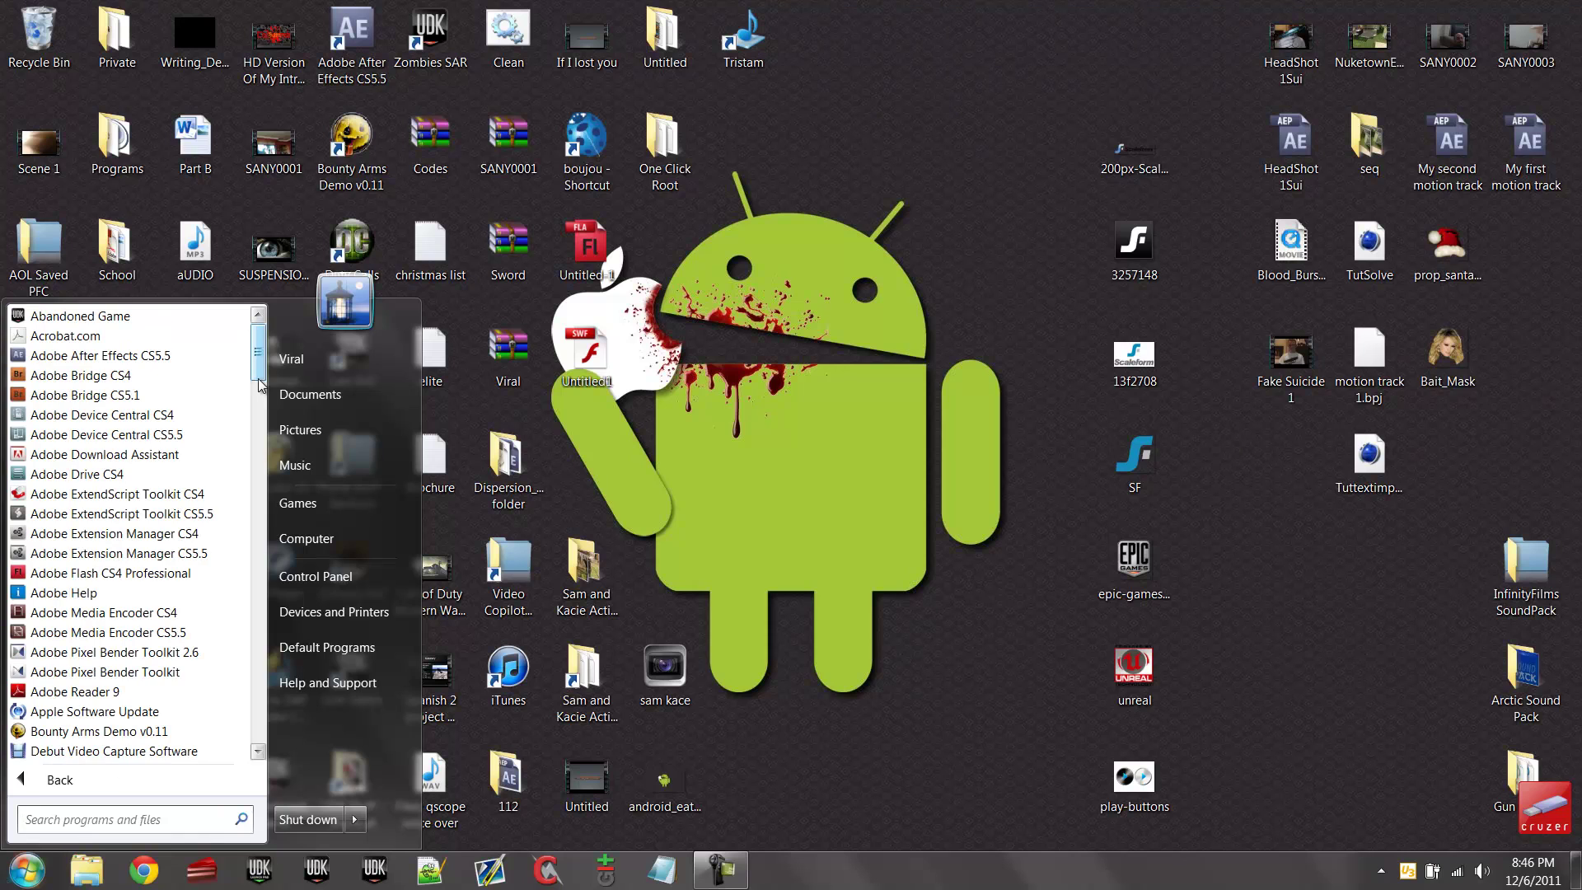
pyautogui.scroll(-15, 245, 725)
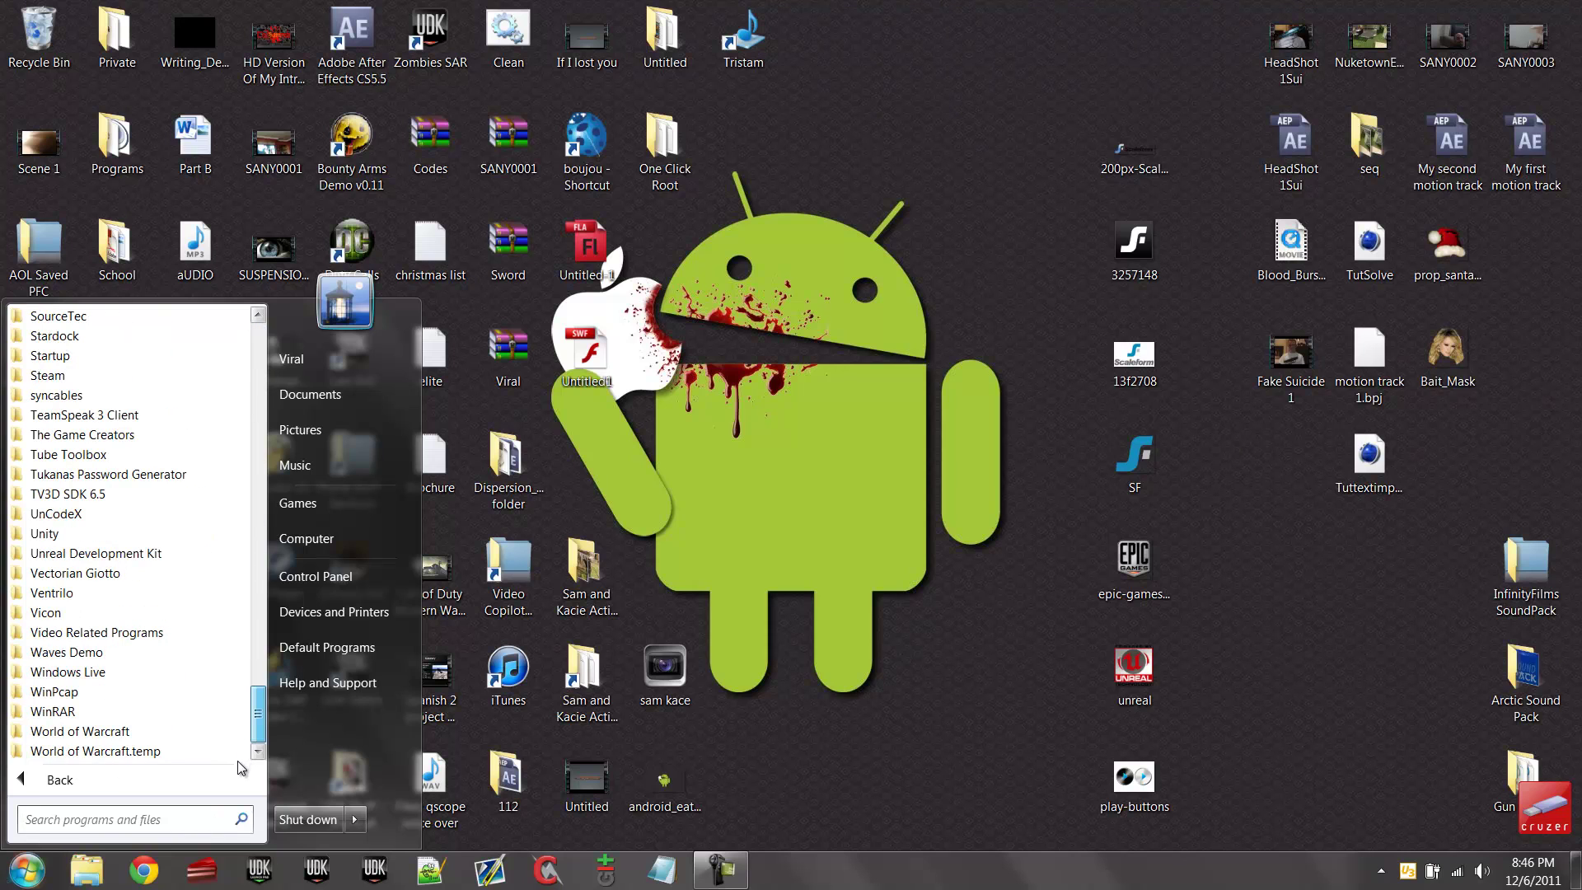
pyautogui.click(123, 553)
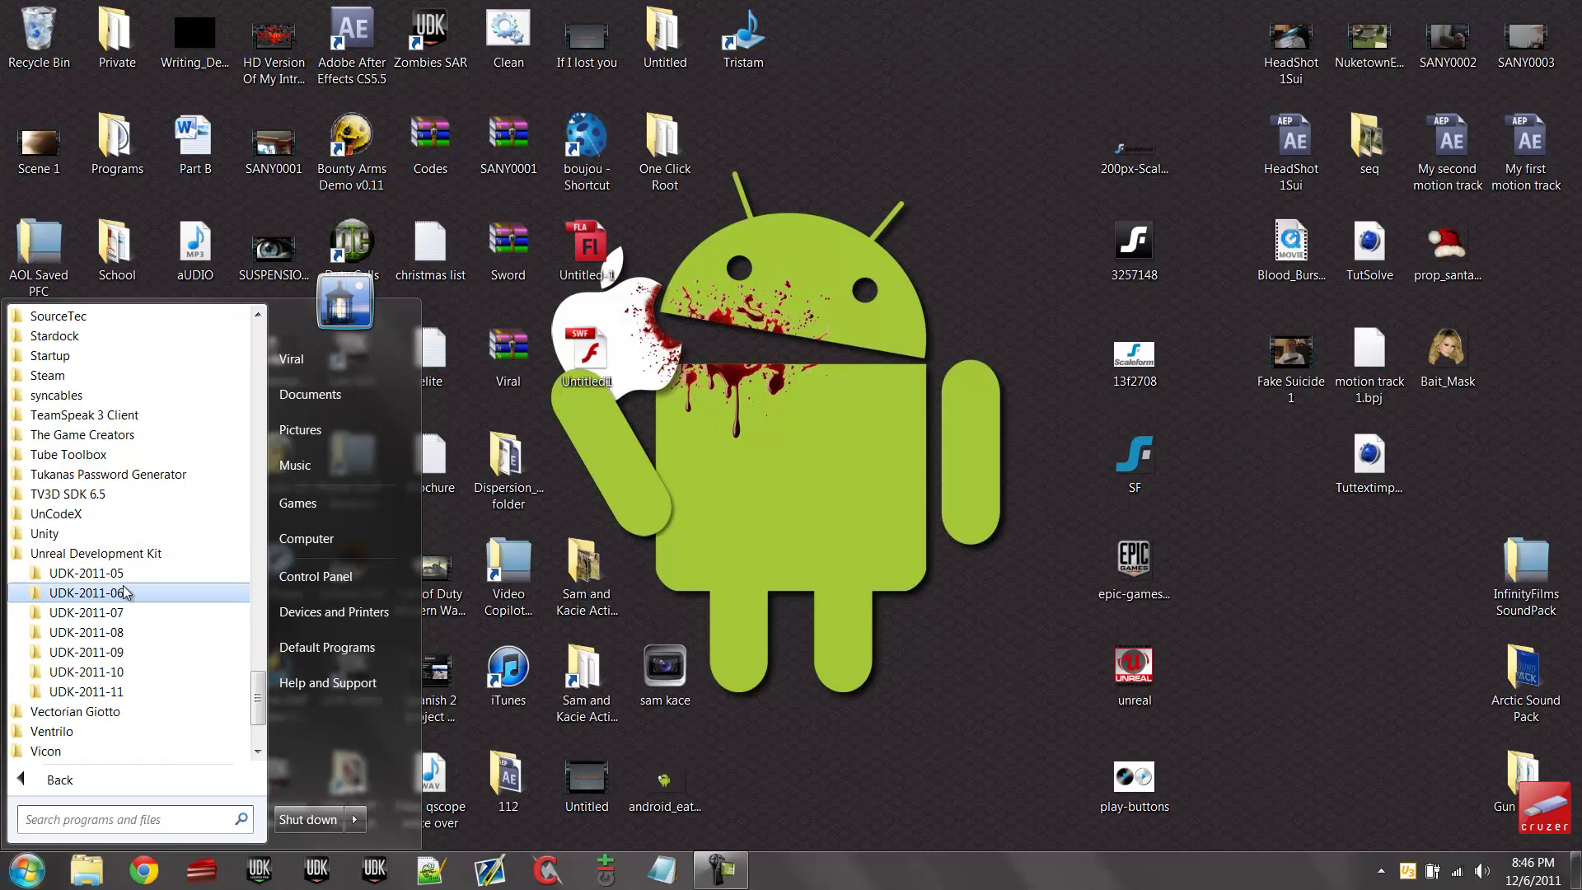
pyautogui.click(120, 672)
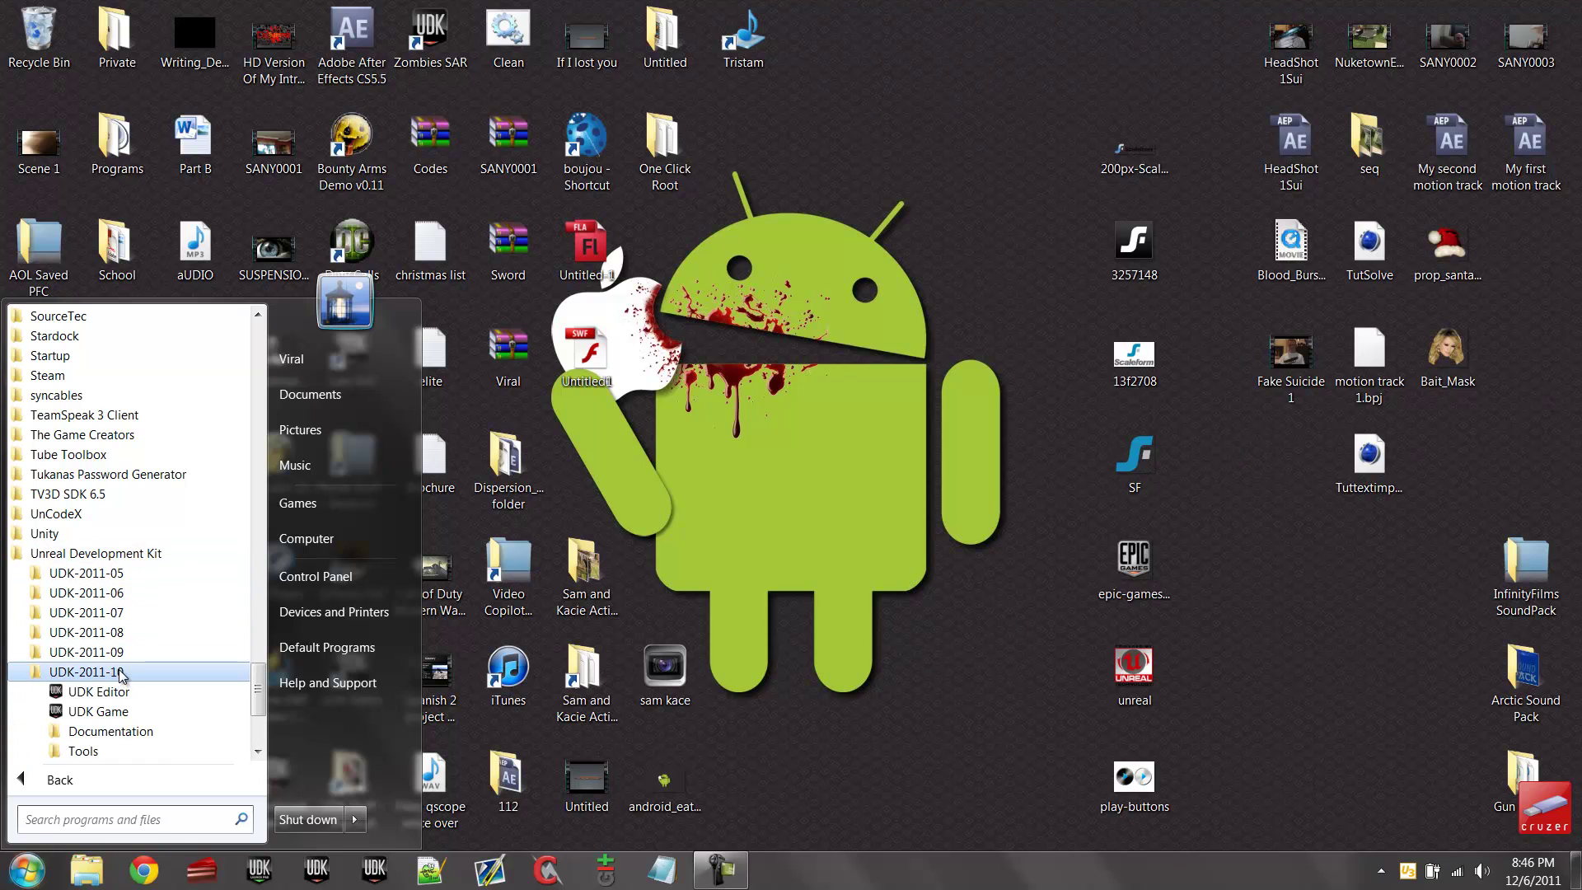
pyautogui.click(315, 872)
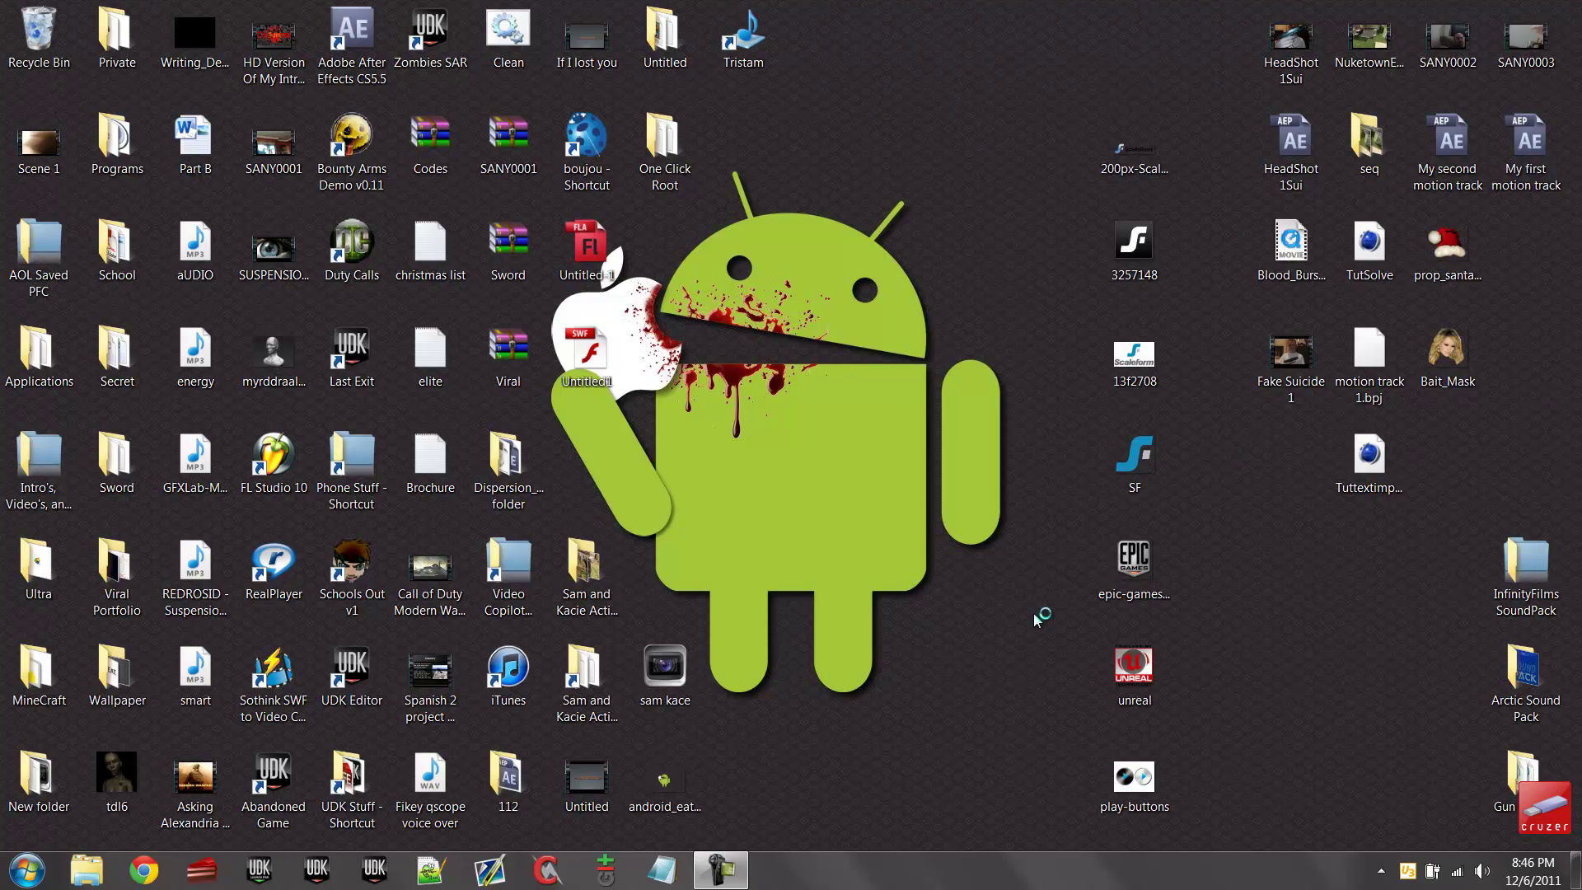
pyautogui.click(736, 880)
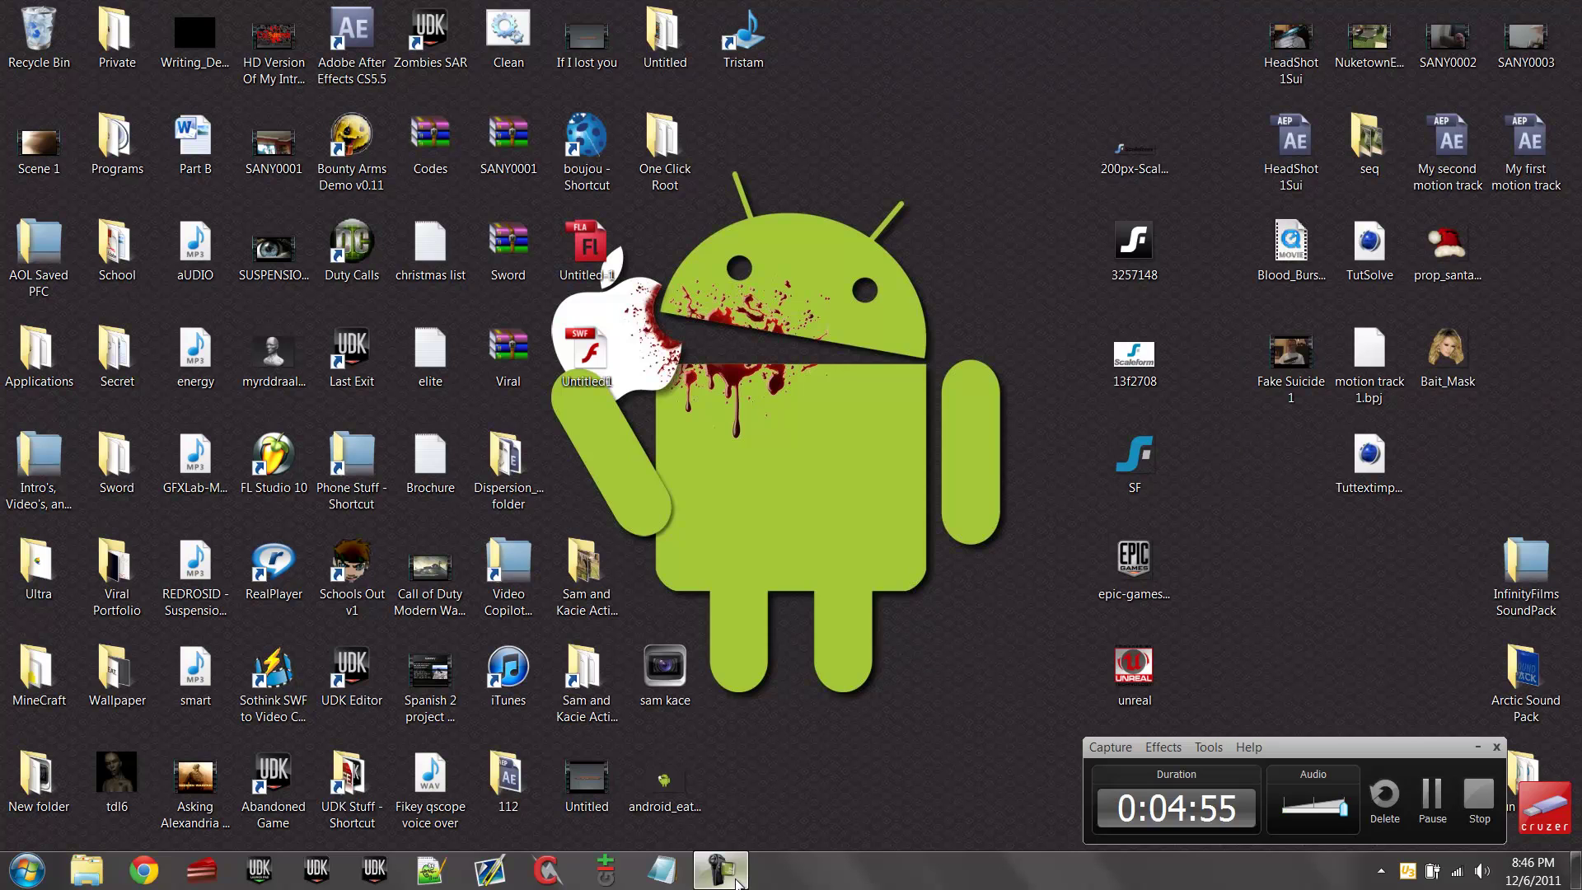
pyautogui.click(736, 880)
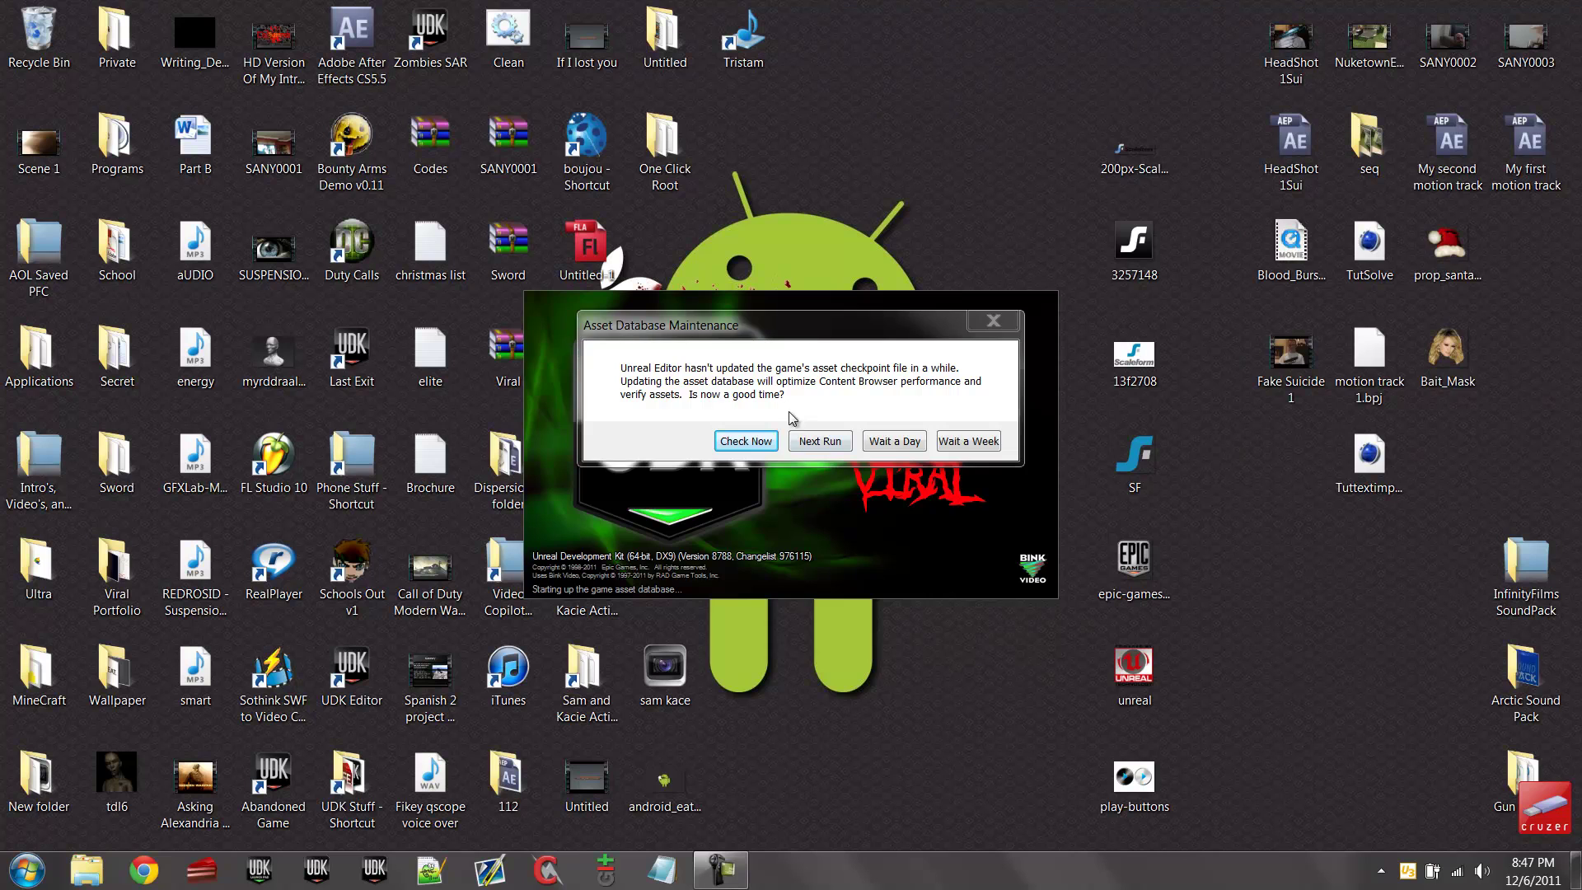
pyautogui.click(803, 437)
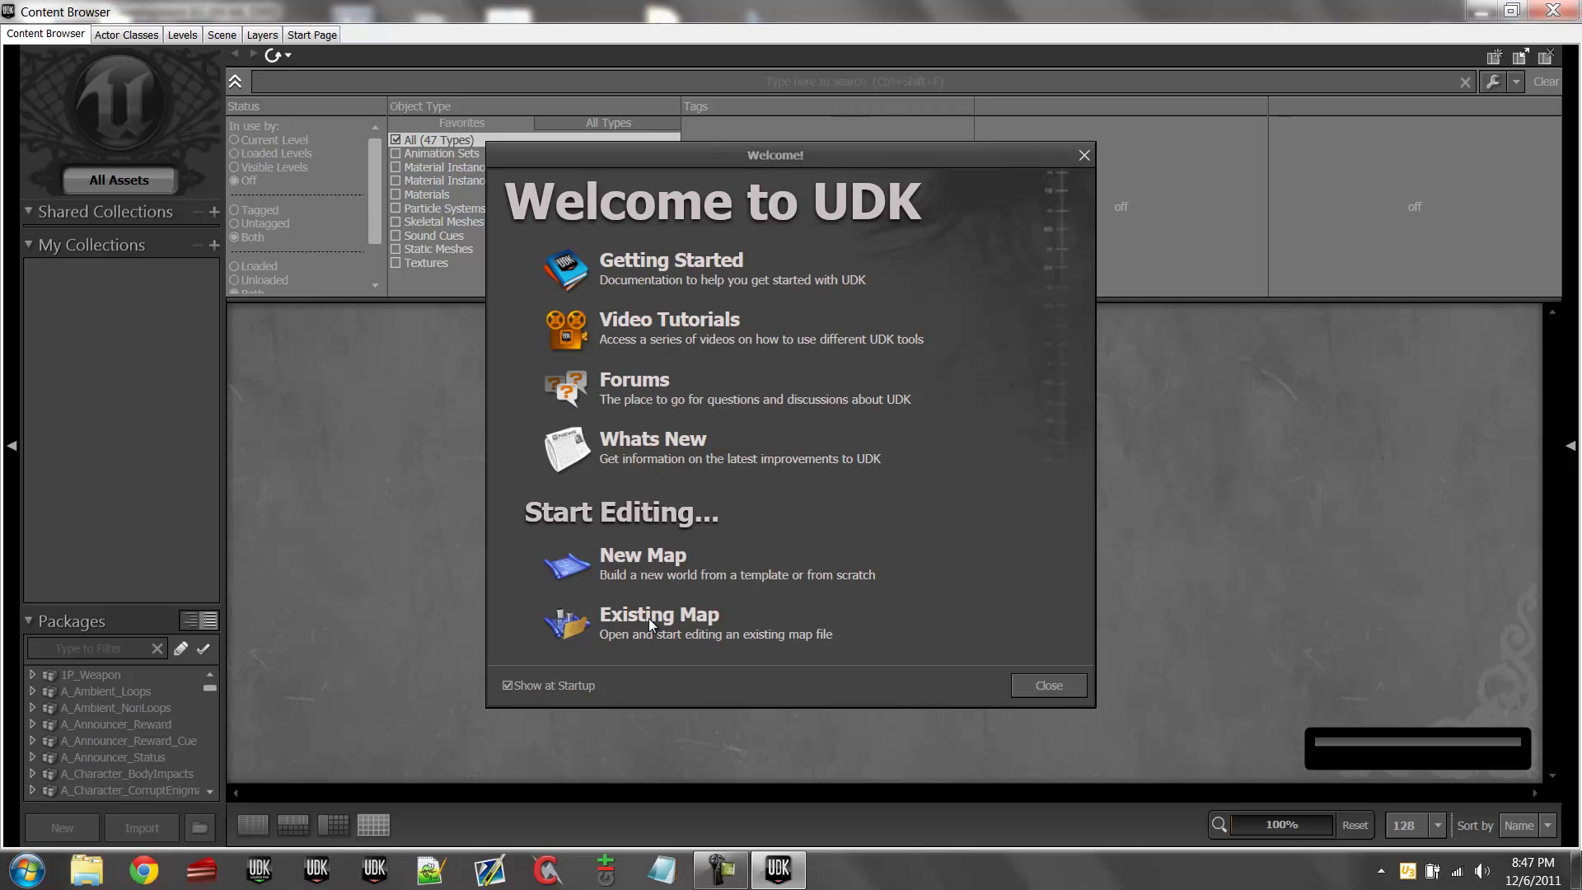
# - Start opening an existing map and browse from the UDKHud folder up to Computer and into Game Drive (D:)
pyautogui.click(649, 619)
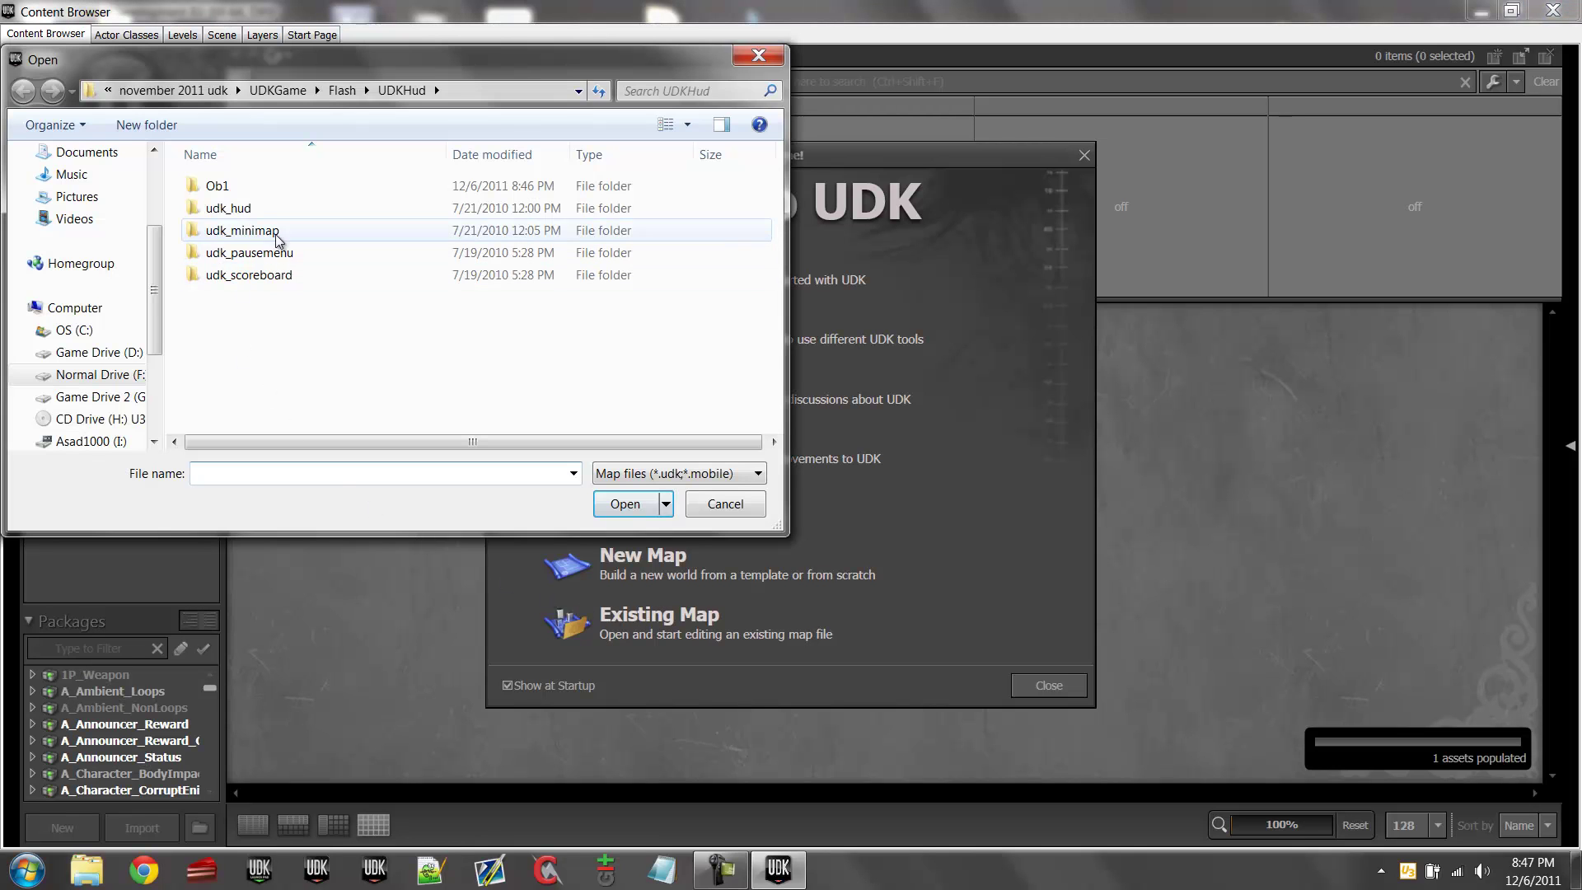
pyautogui.click(278, 90)
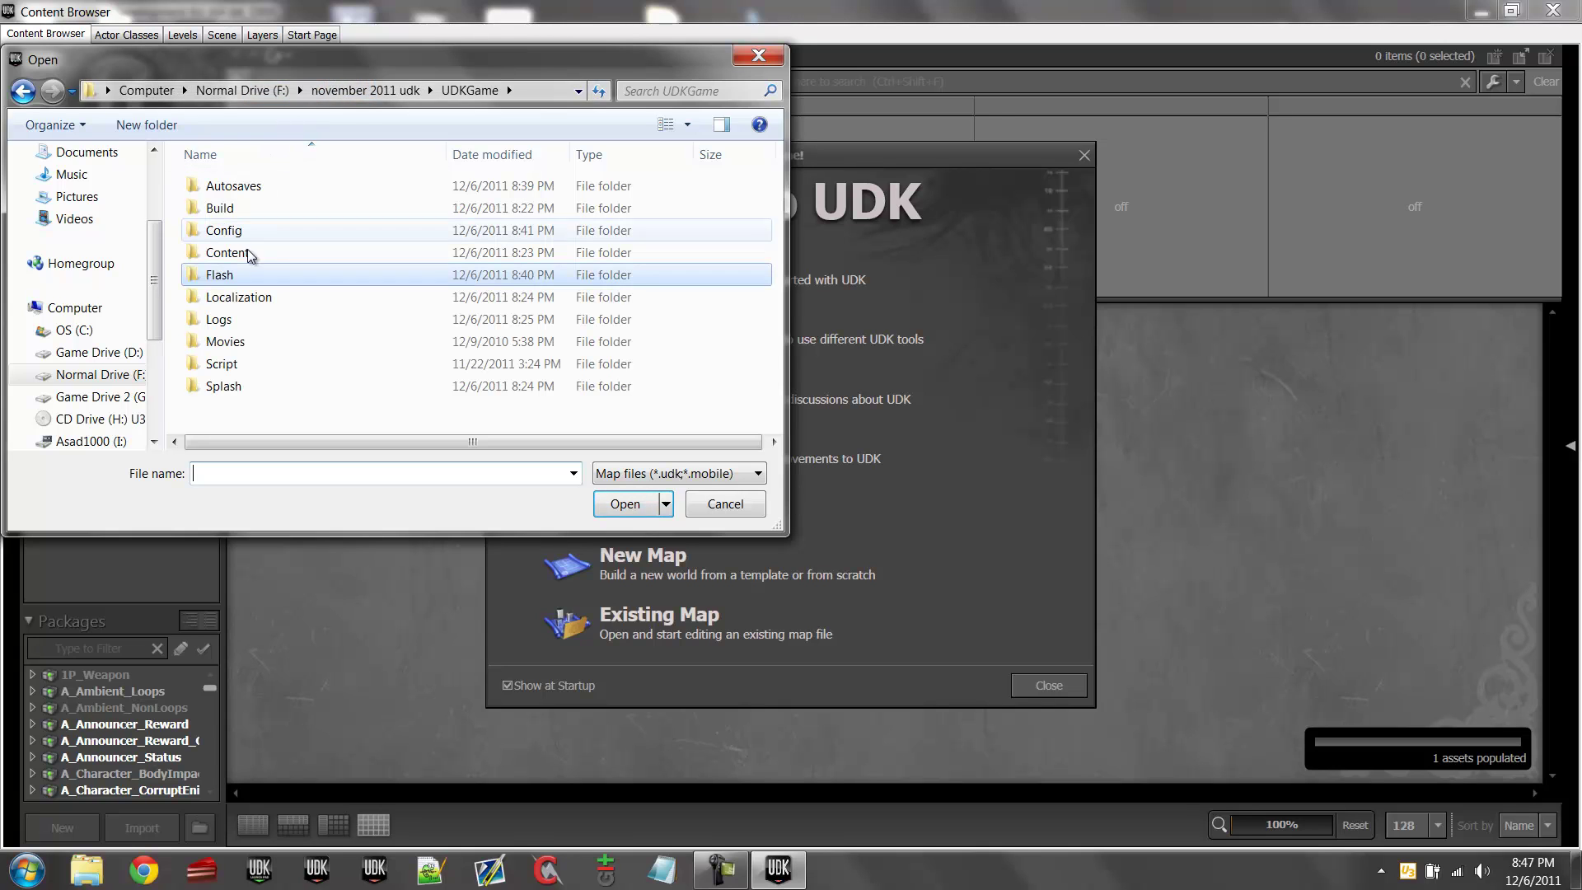
pyautogui.click(242, 89)
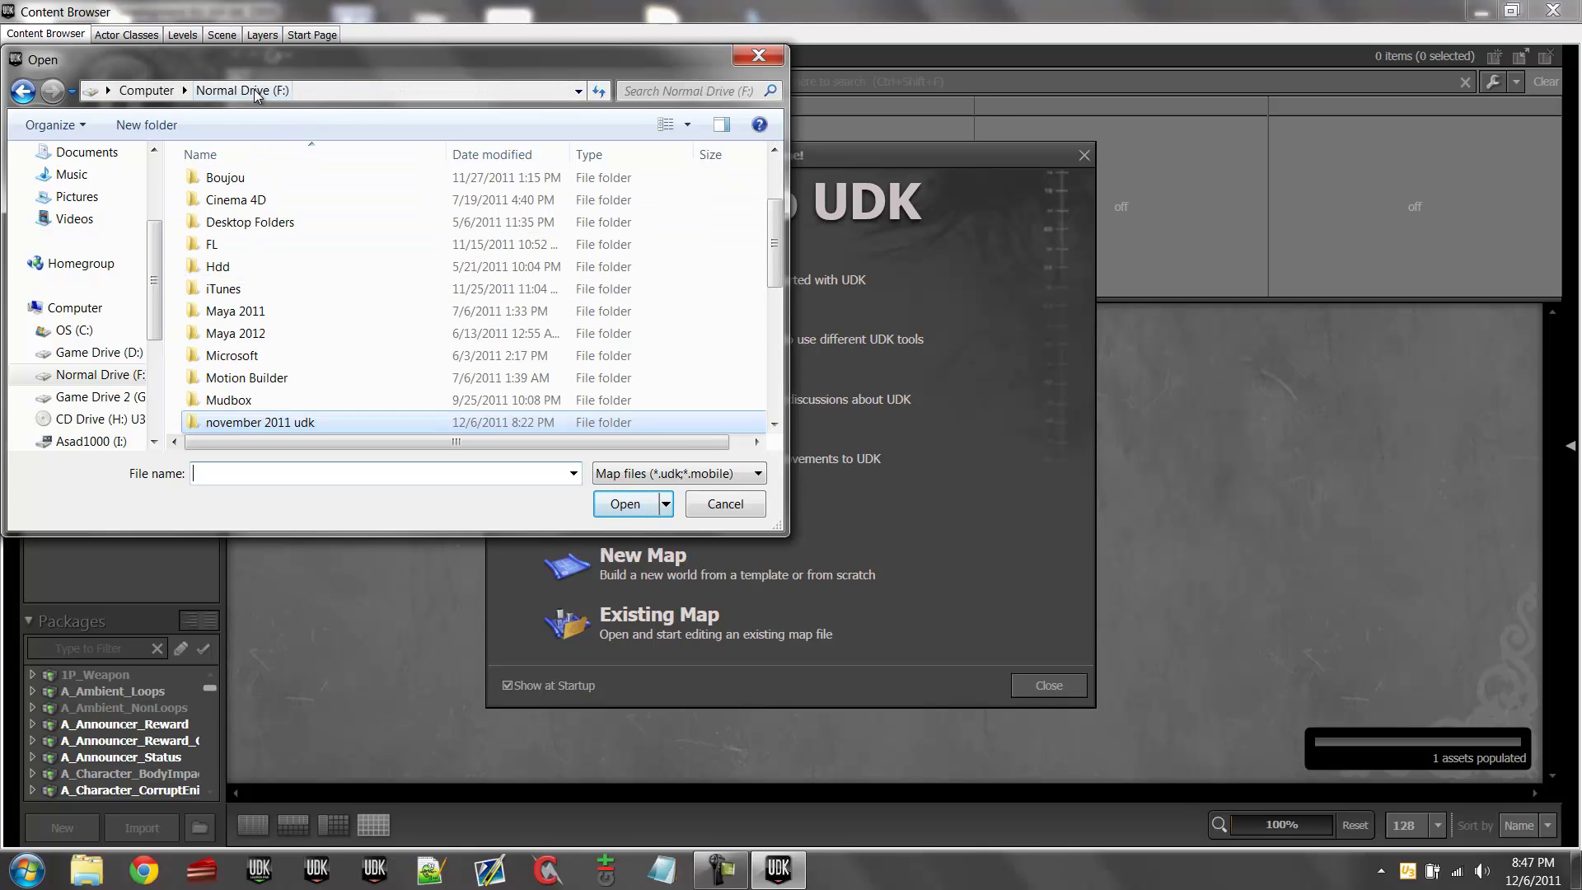
pyautogui.click(146, 89)
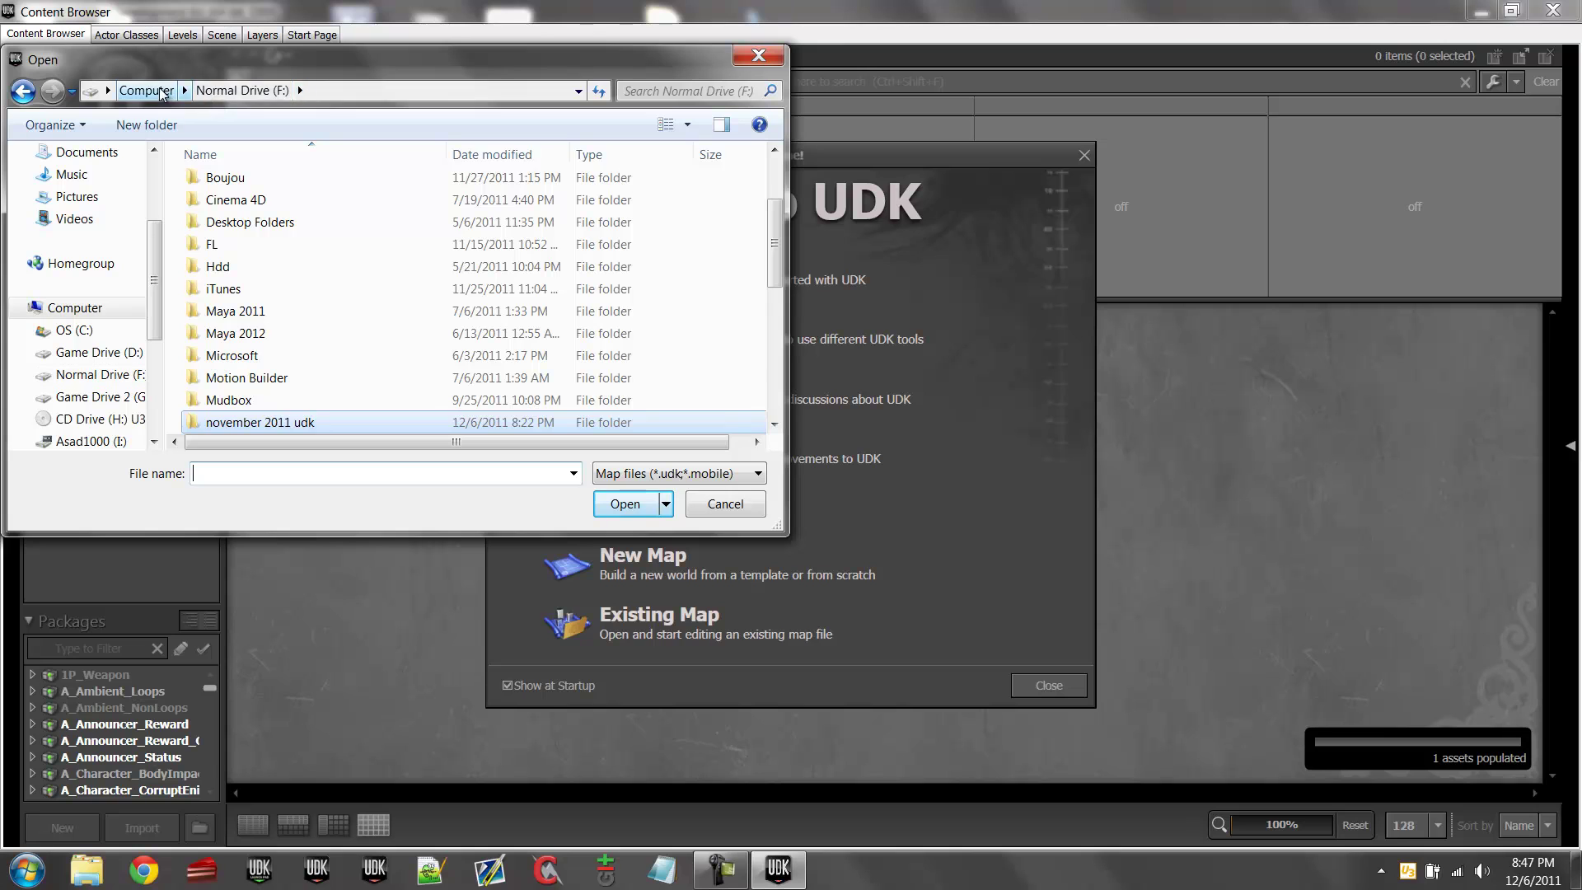
pyautogui.doubleClick(469, 208)
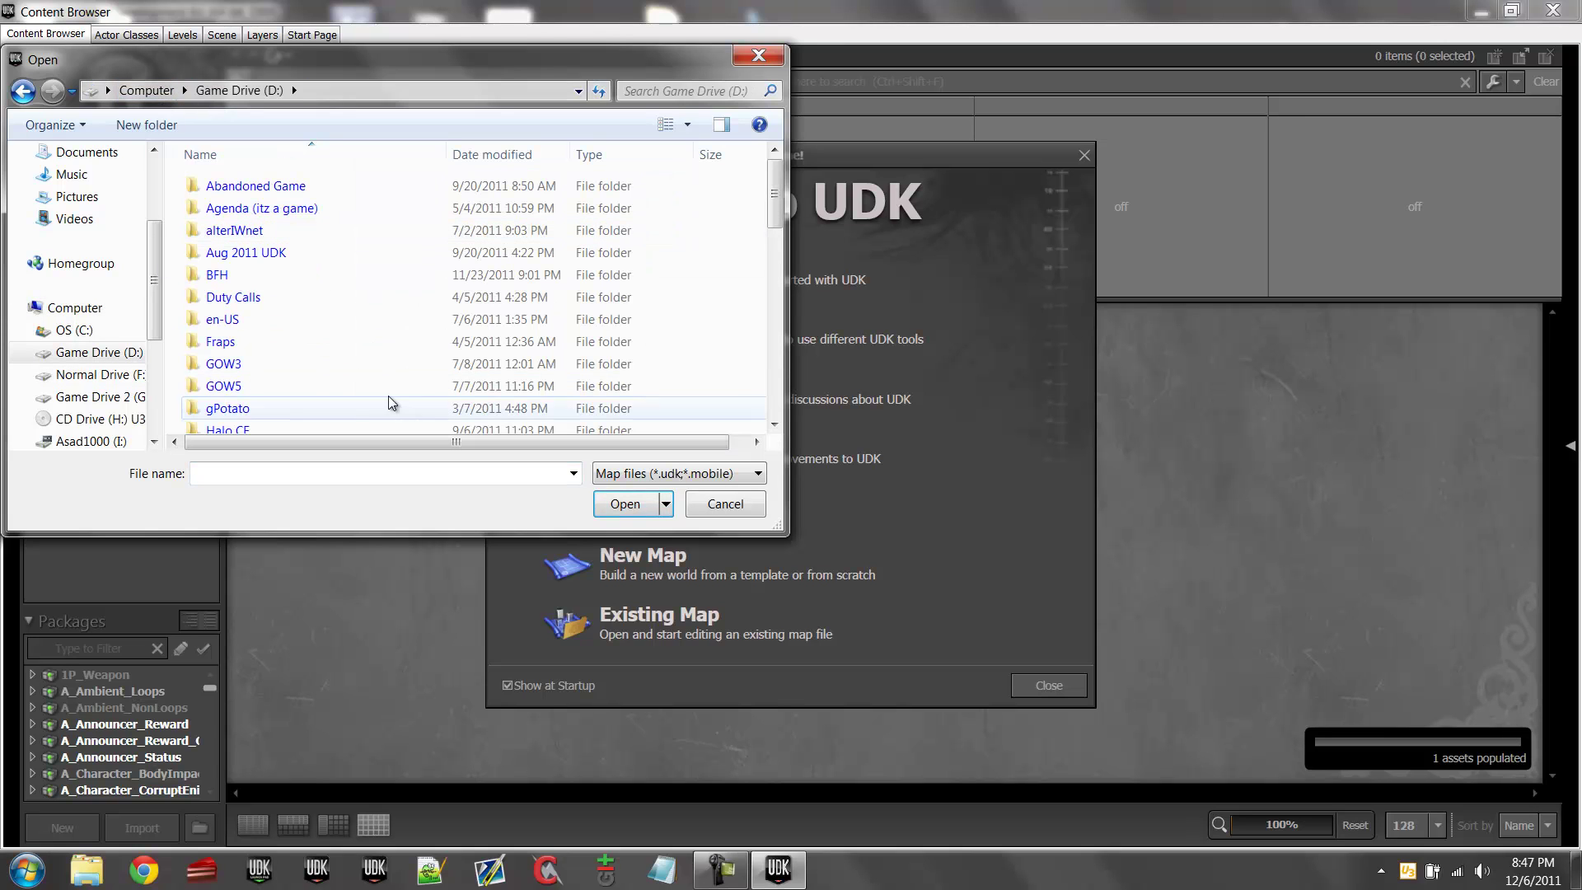
pyautogui.scroll(-2, 288, 272)
pyautogui.scroll(2, 289, 272)
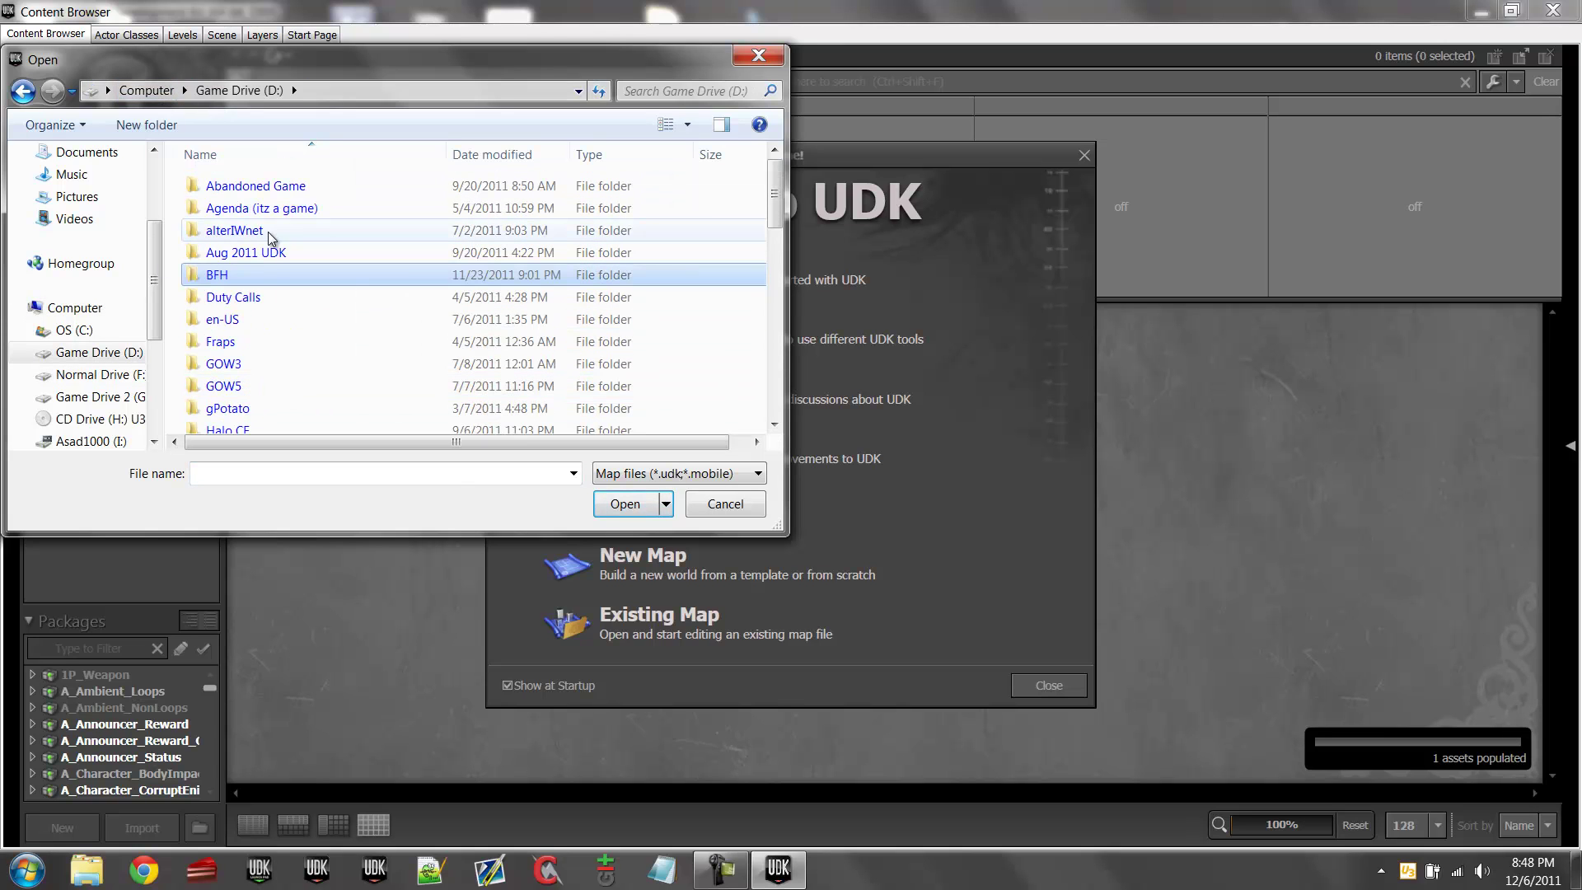
# - Open the pickup map from Aug 2011 UDK > UDKGame > Content > Maps > Viral-Maps
pyautogui.doubleClick(277, 253)
pyautogui.doubleClick(275, 254)
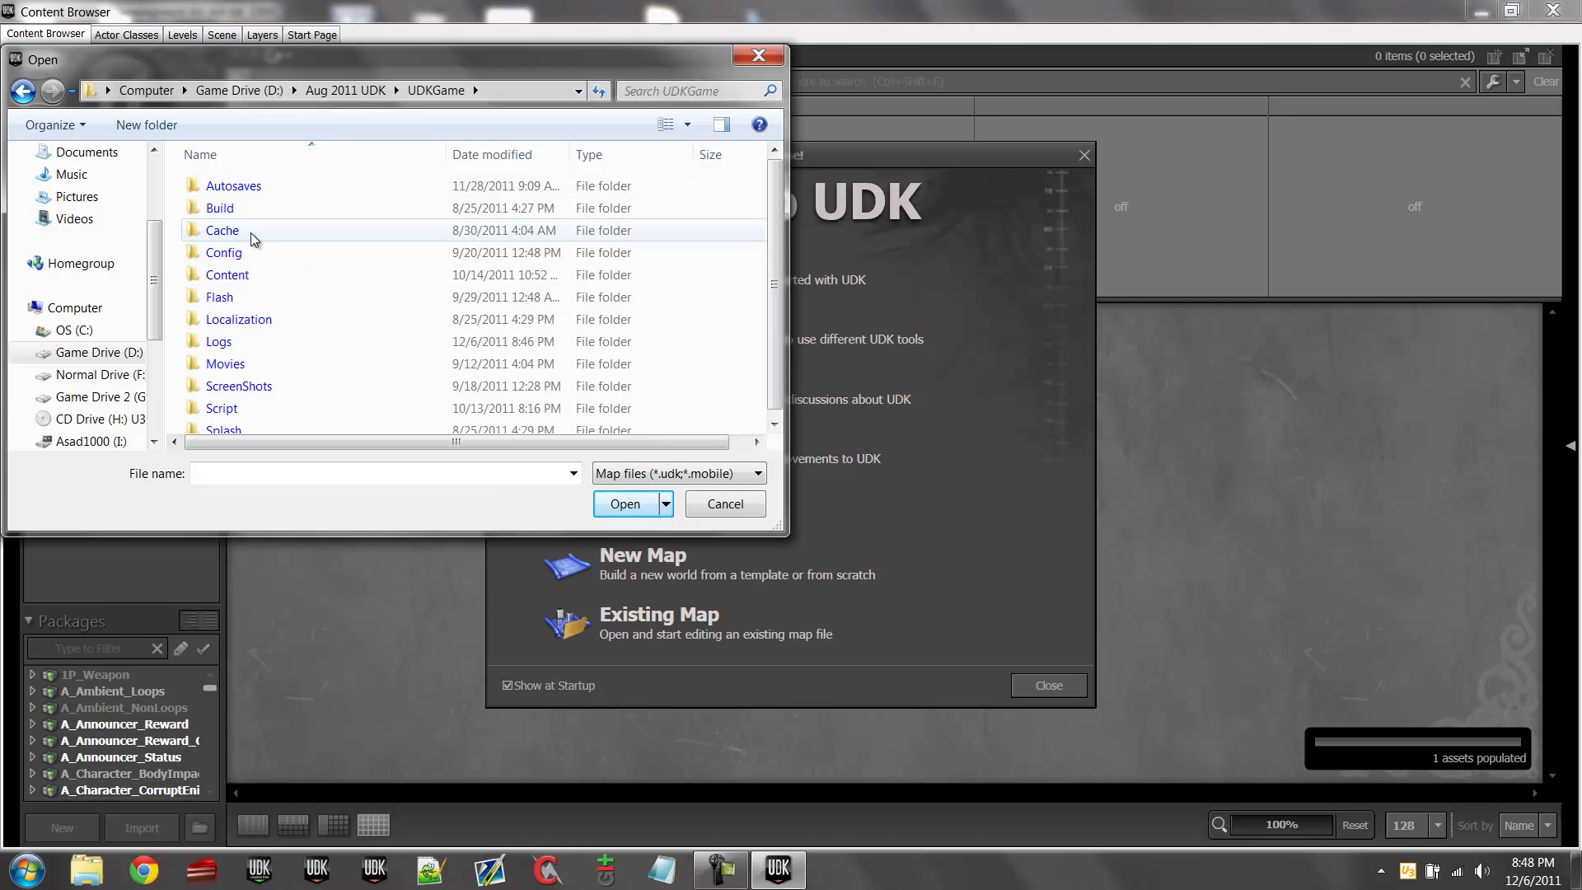
pyautogui.click(250, 275)
pyautogui.doubleClick(249, 275)
pyautogui.doubleClick(247, 209)
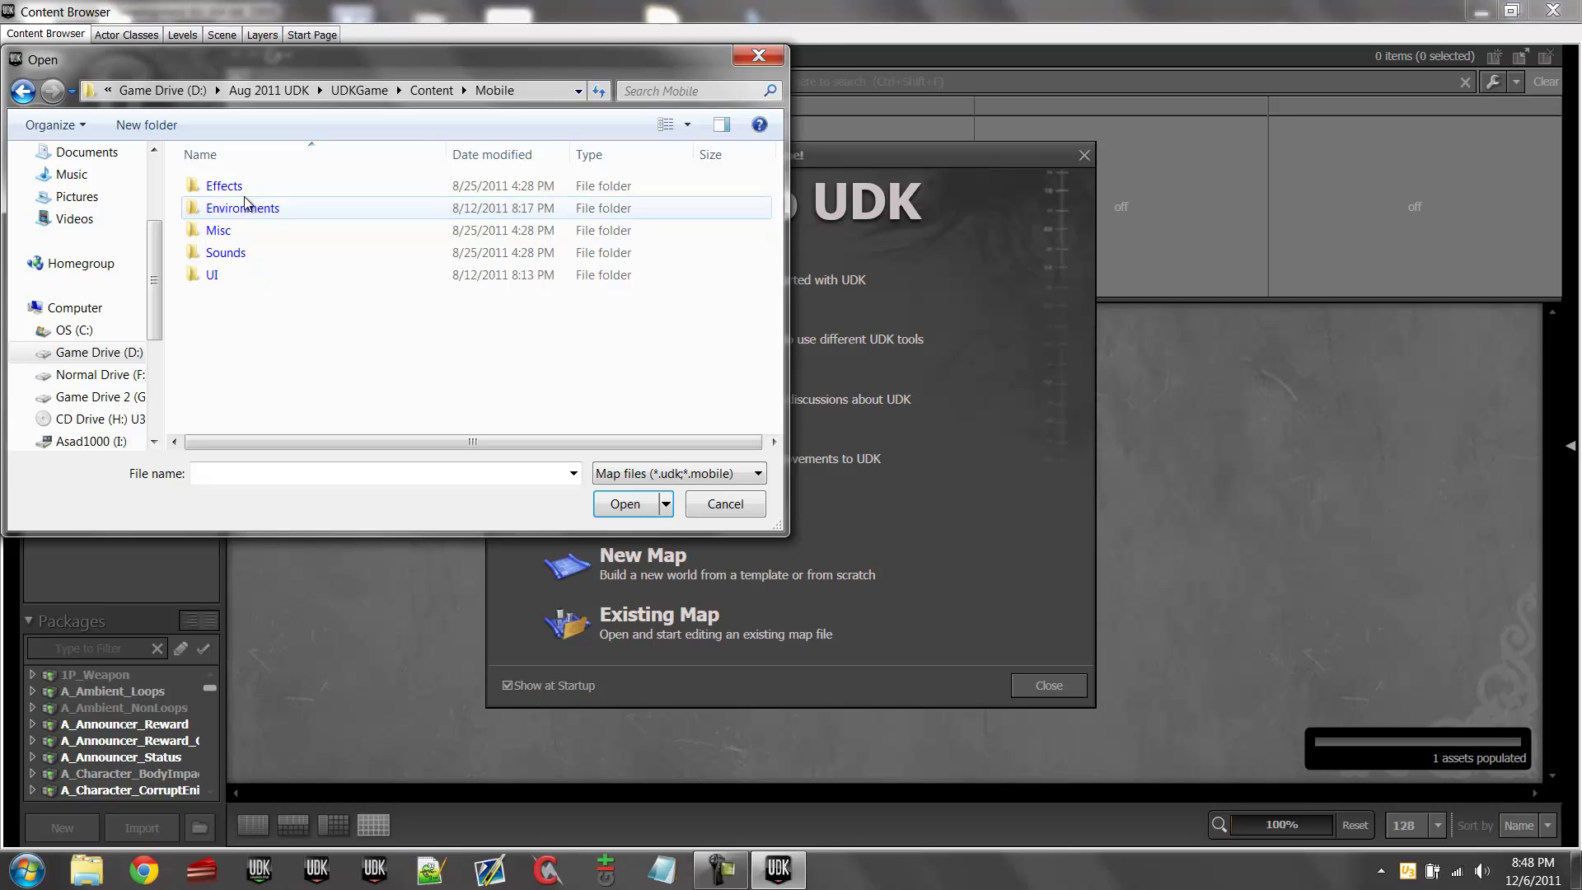
pyautogui.press('BackSpace')
pyautogui.click(246, 186)
pyautogui.doubleClick(246, 186)
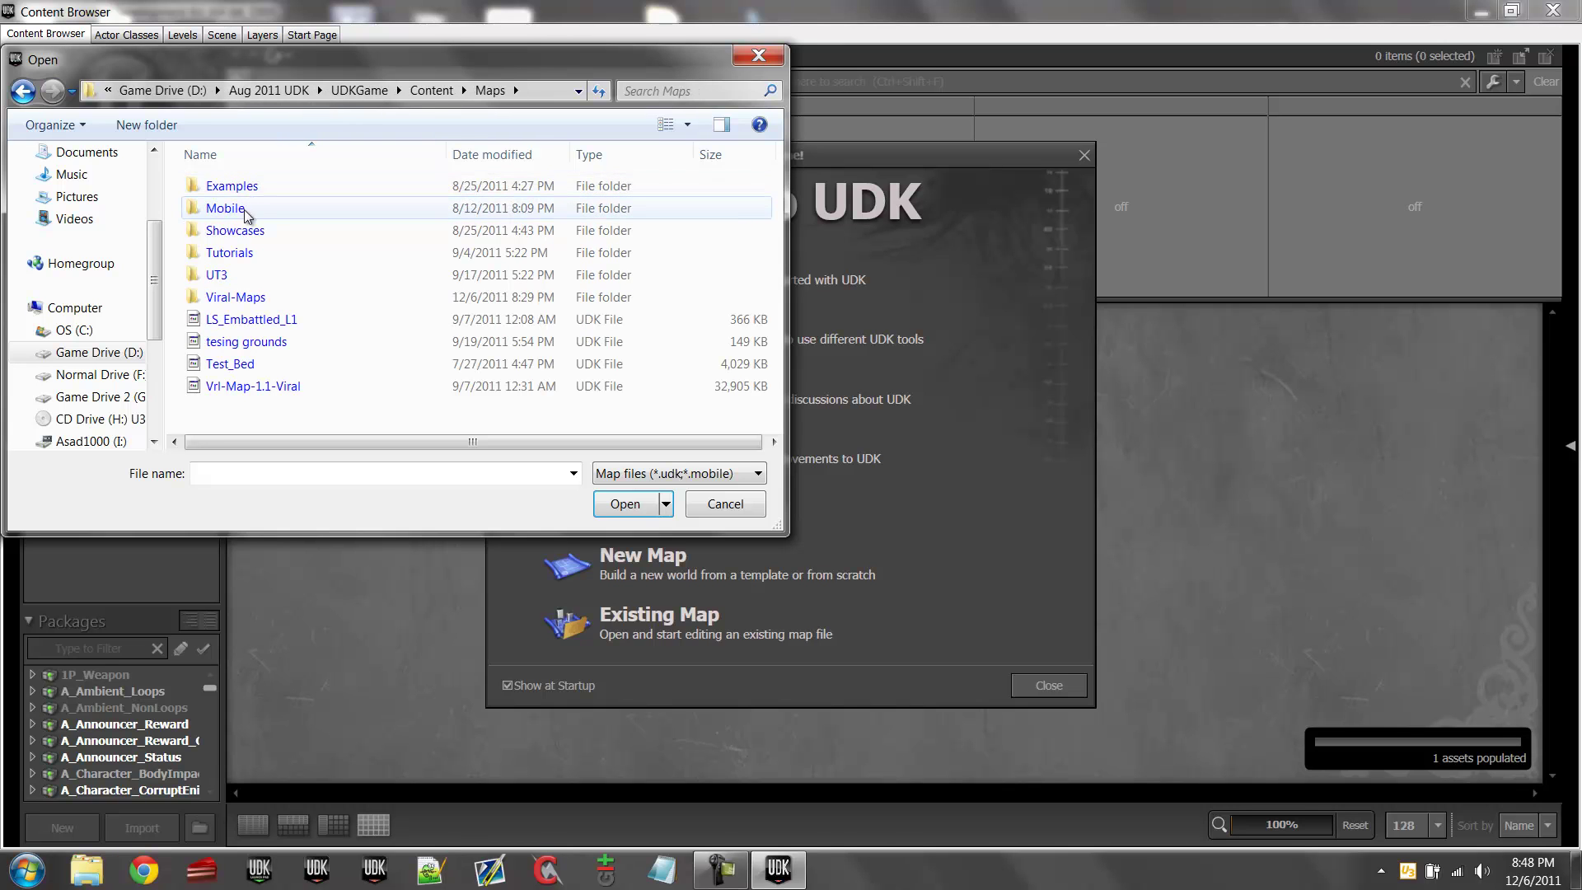
pyautogui.doubleClick(254, 297)
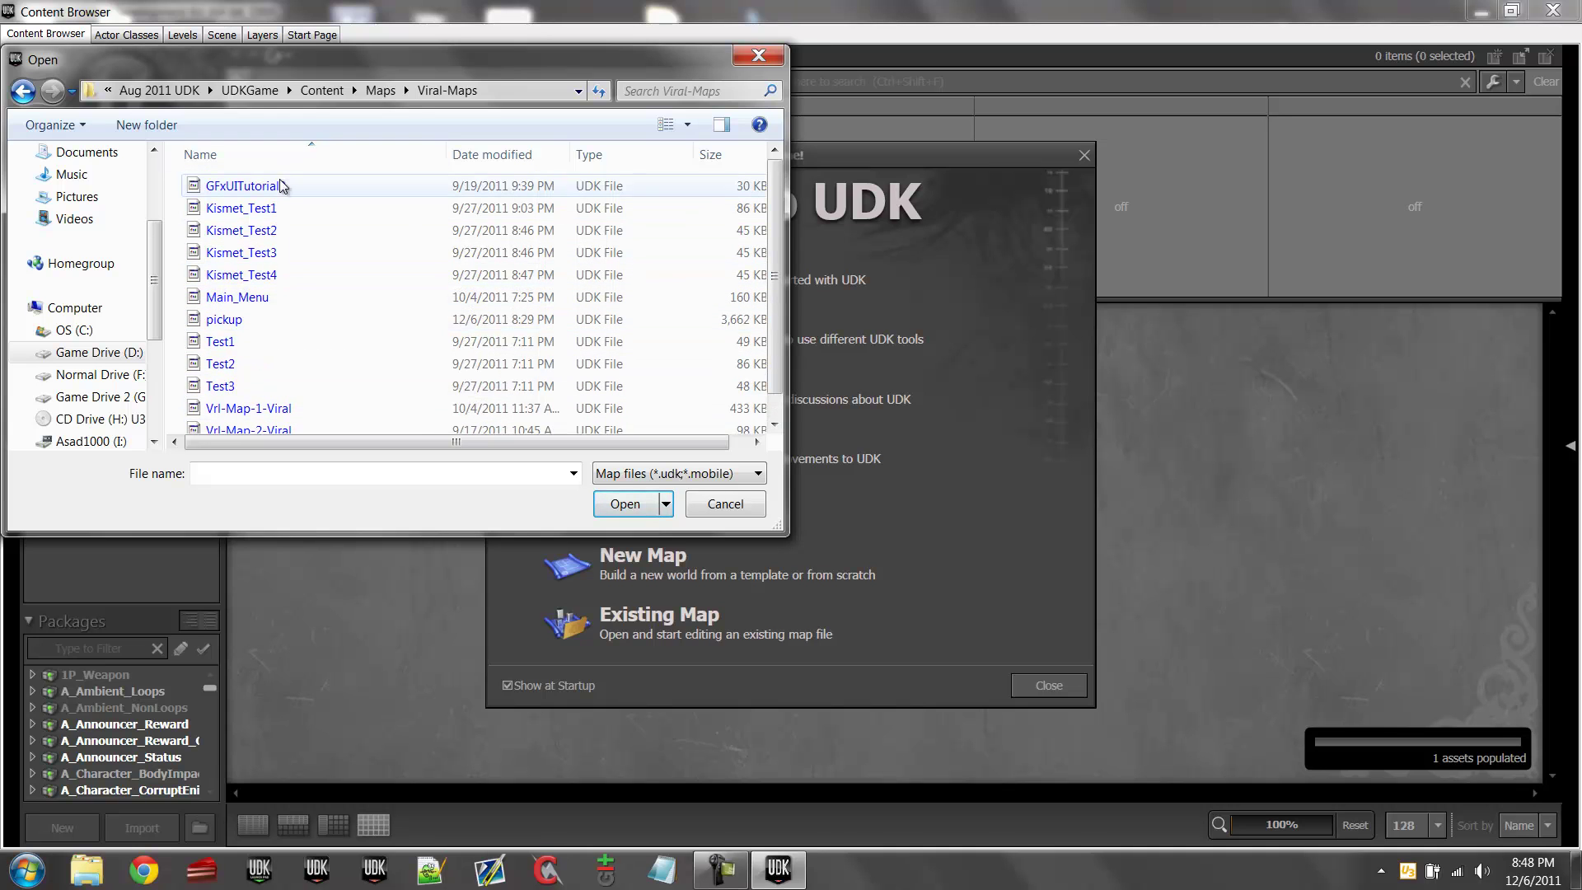
pyautogui.doubleClick(255, 323)
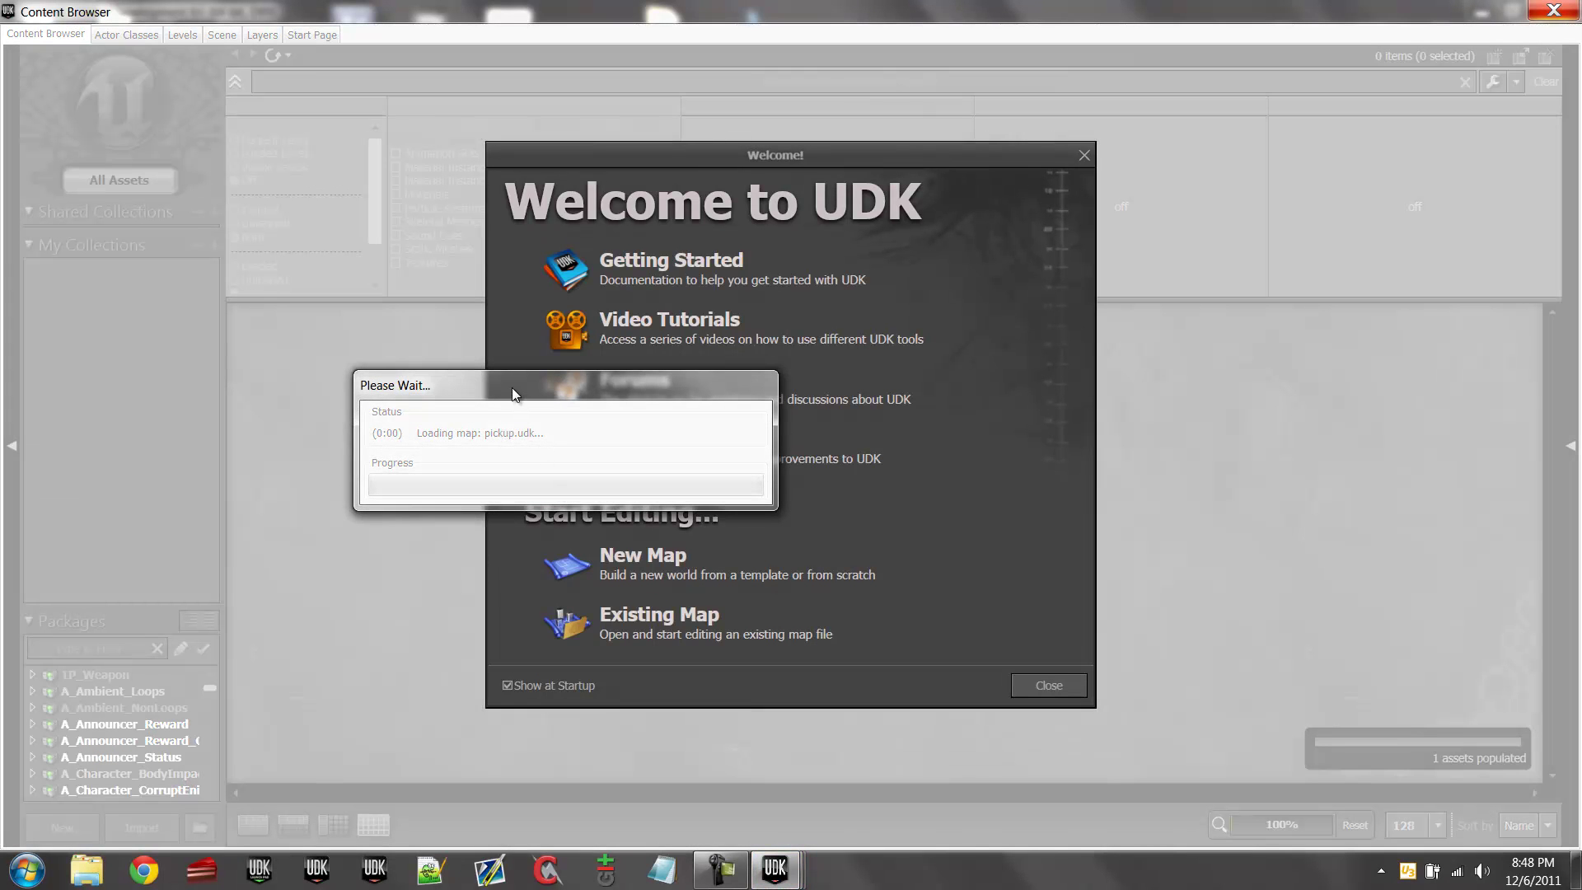
pyautogui.moveTo(511, 392); pyautogui.dragTo(524, 424)
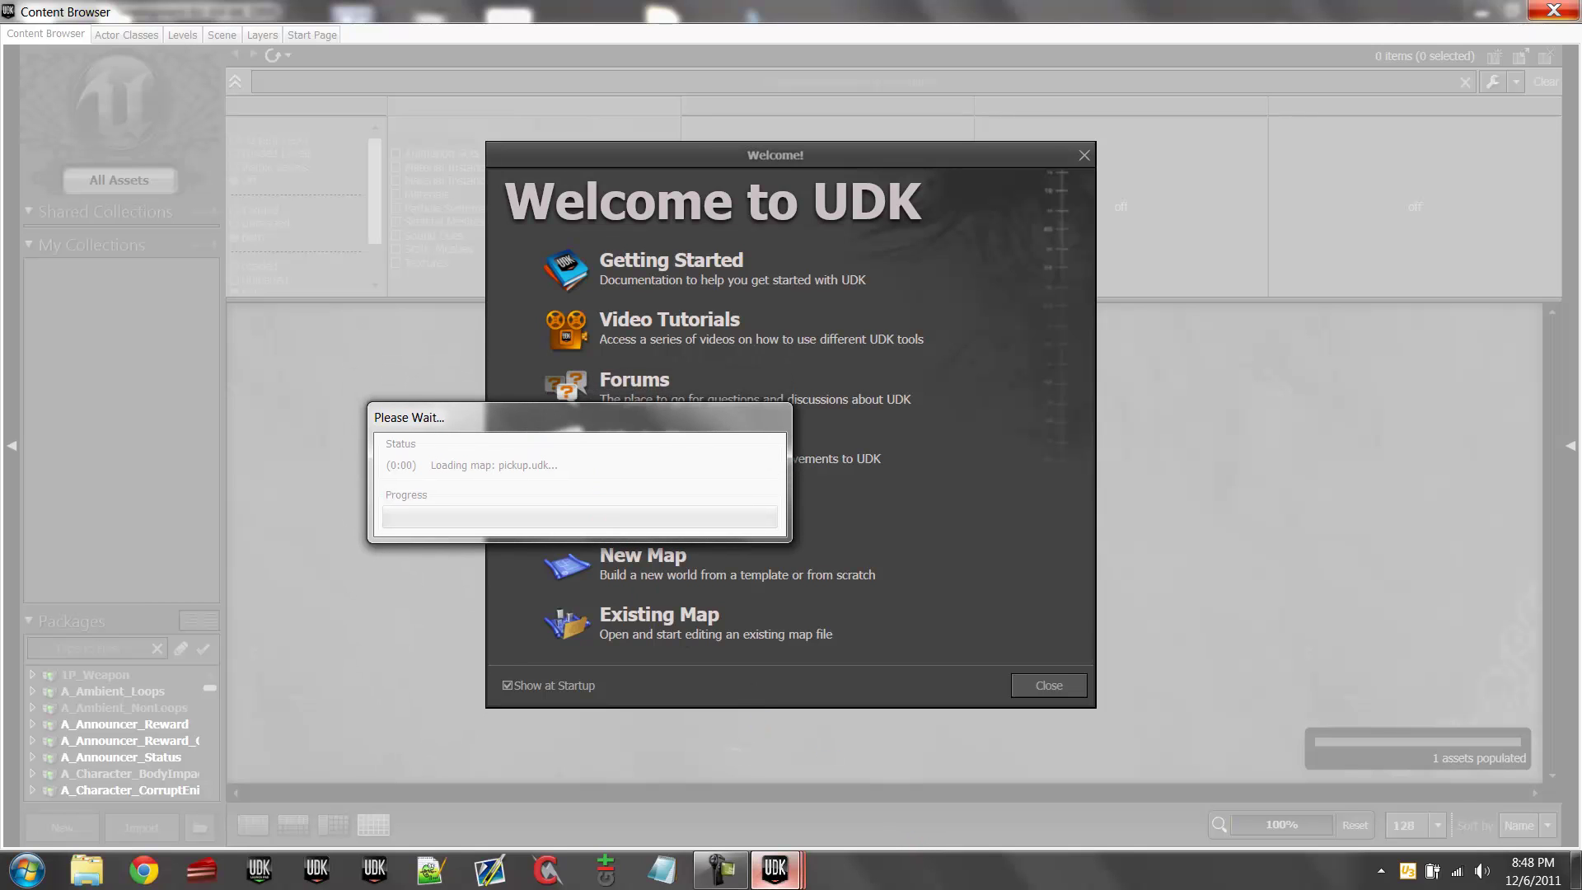
pyautogui.click(737, 873)
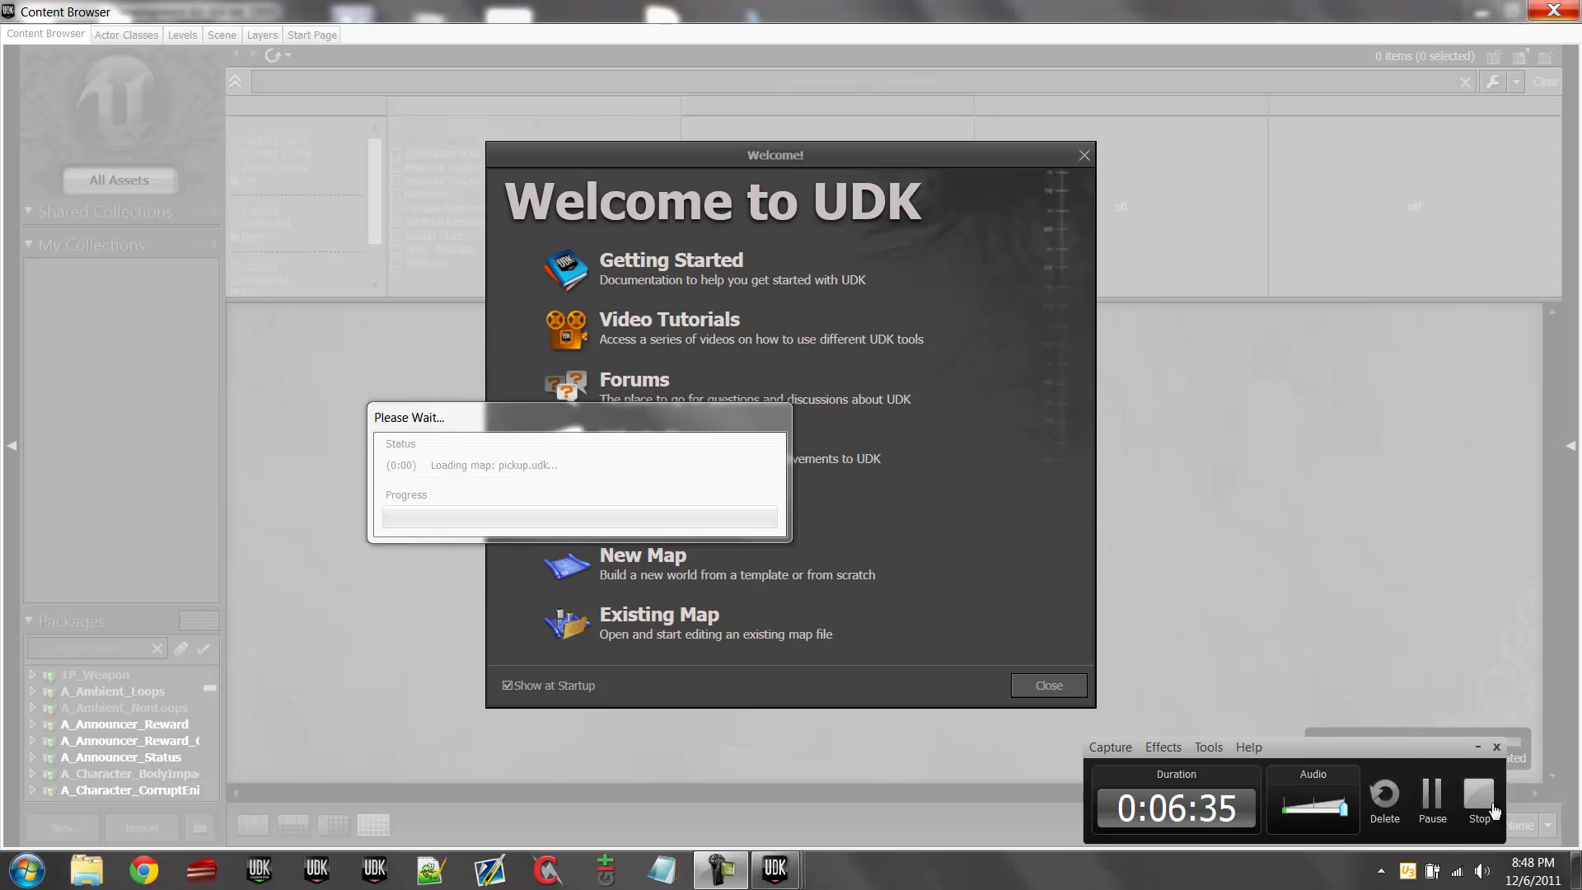
pyautogui.click(1432, 795)
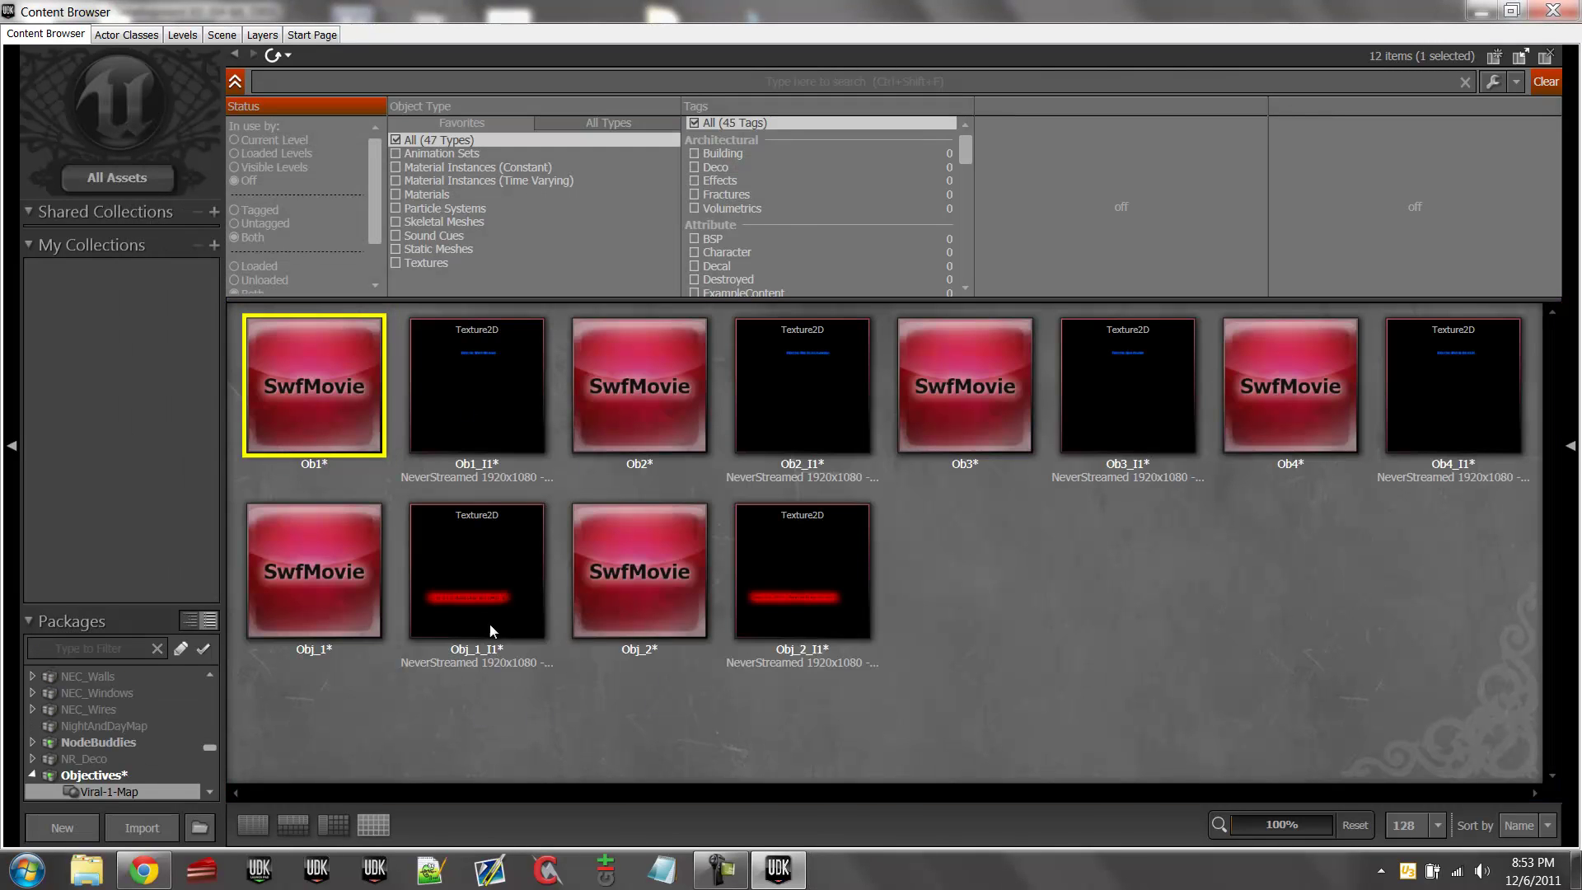
# - Save the Objectives package and open Kismet with the Obj_1 SWF movie selected in the Content Browser
pyautogui.rightClick(118, 777)
pyautogui.click(188, 544)
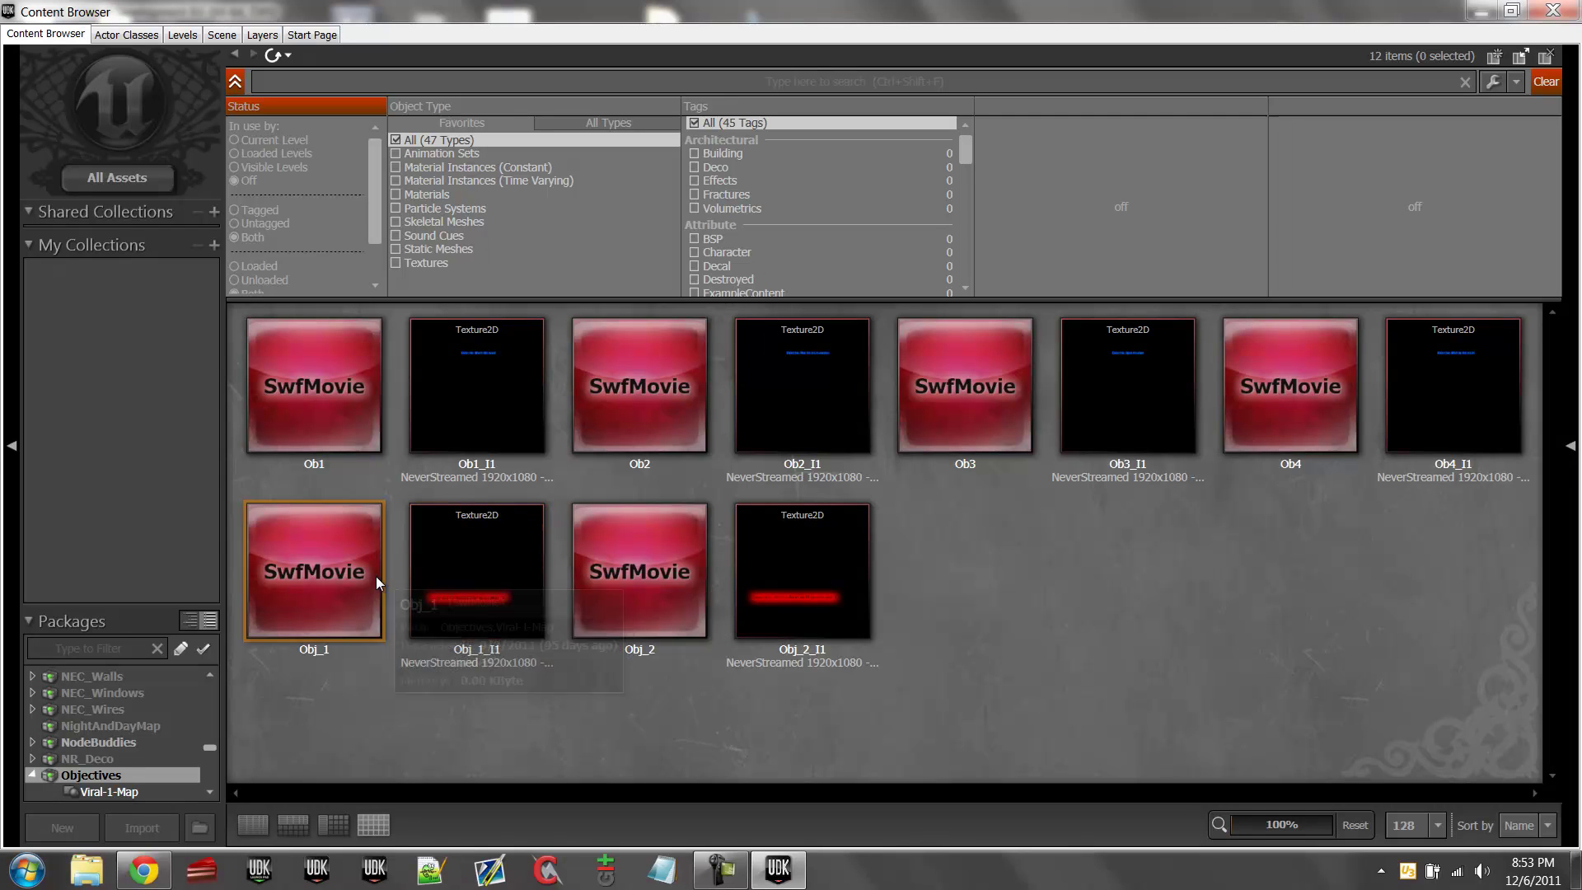
pyautogui.click(348, 566)
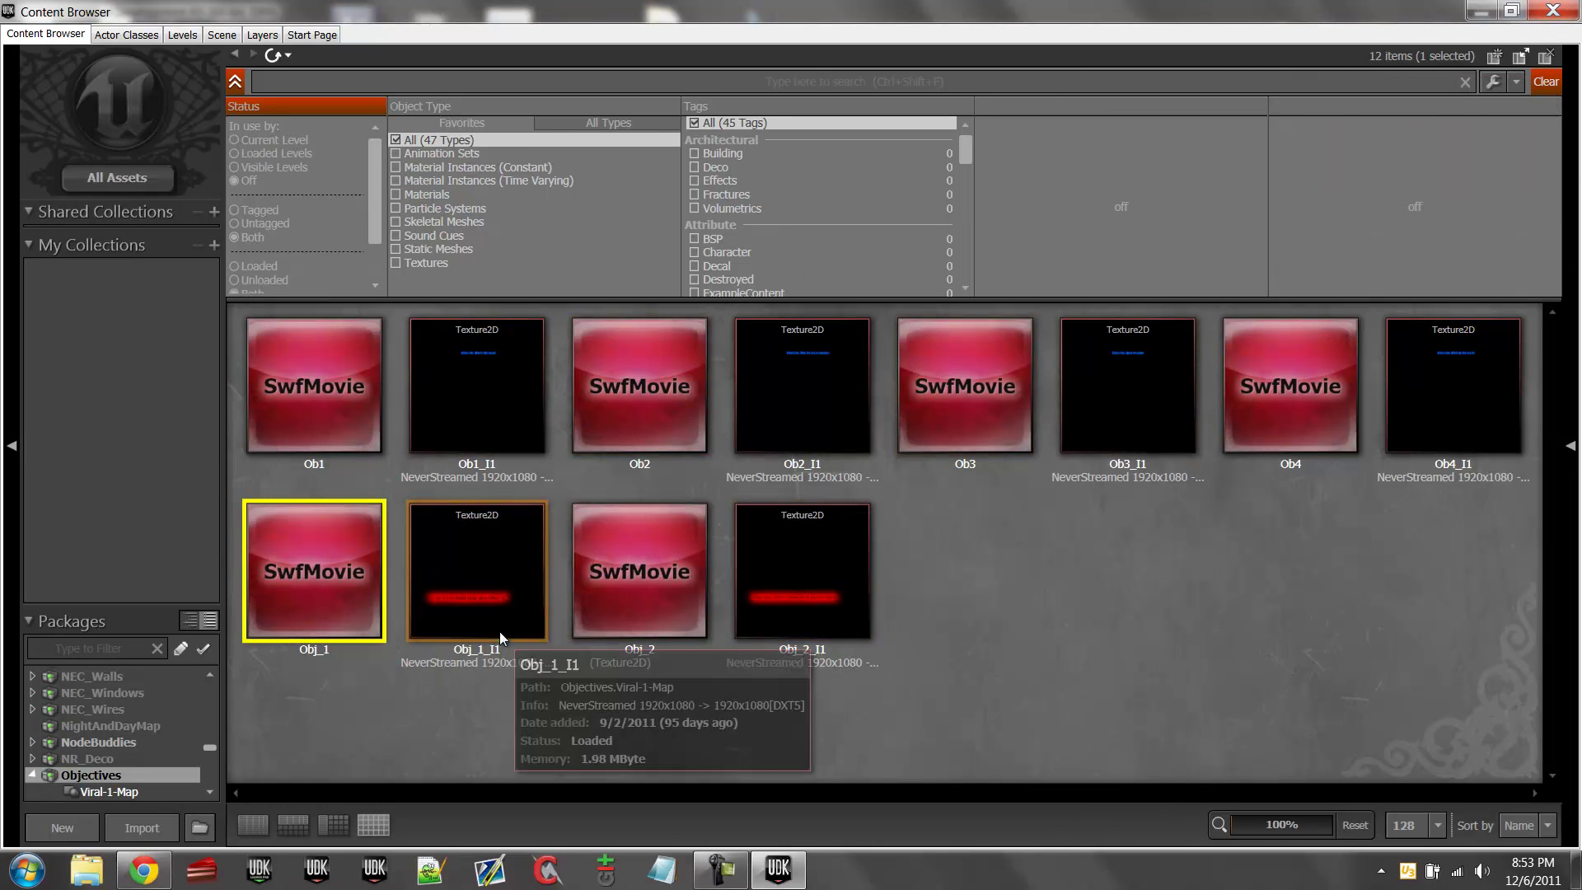
pyautogui.click(1552, 9)
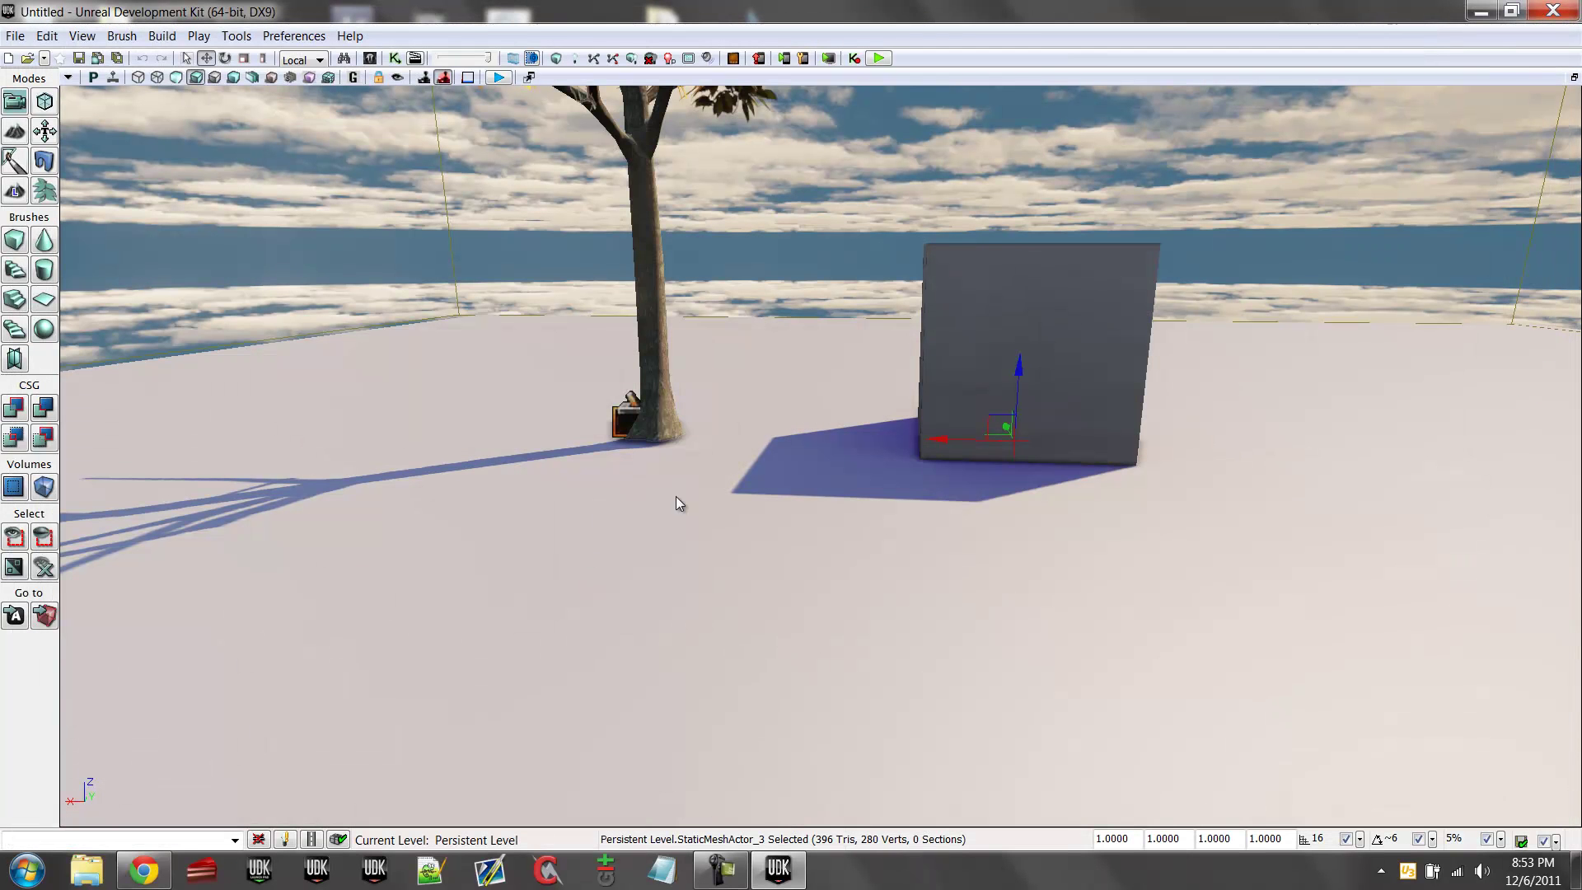
pyautogui.click(394, 57)
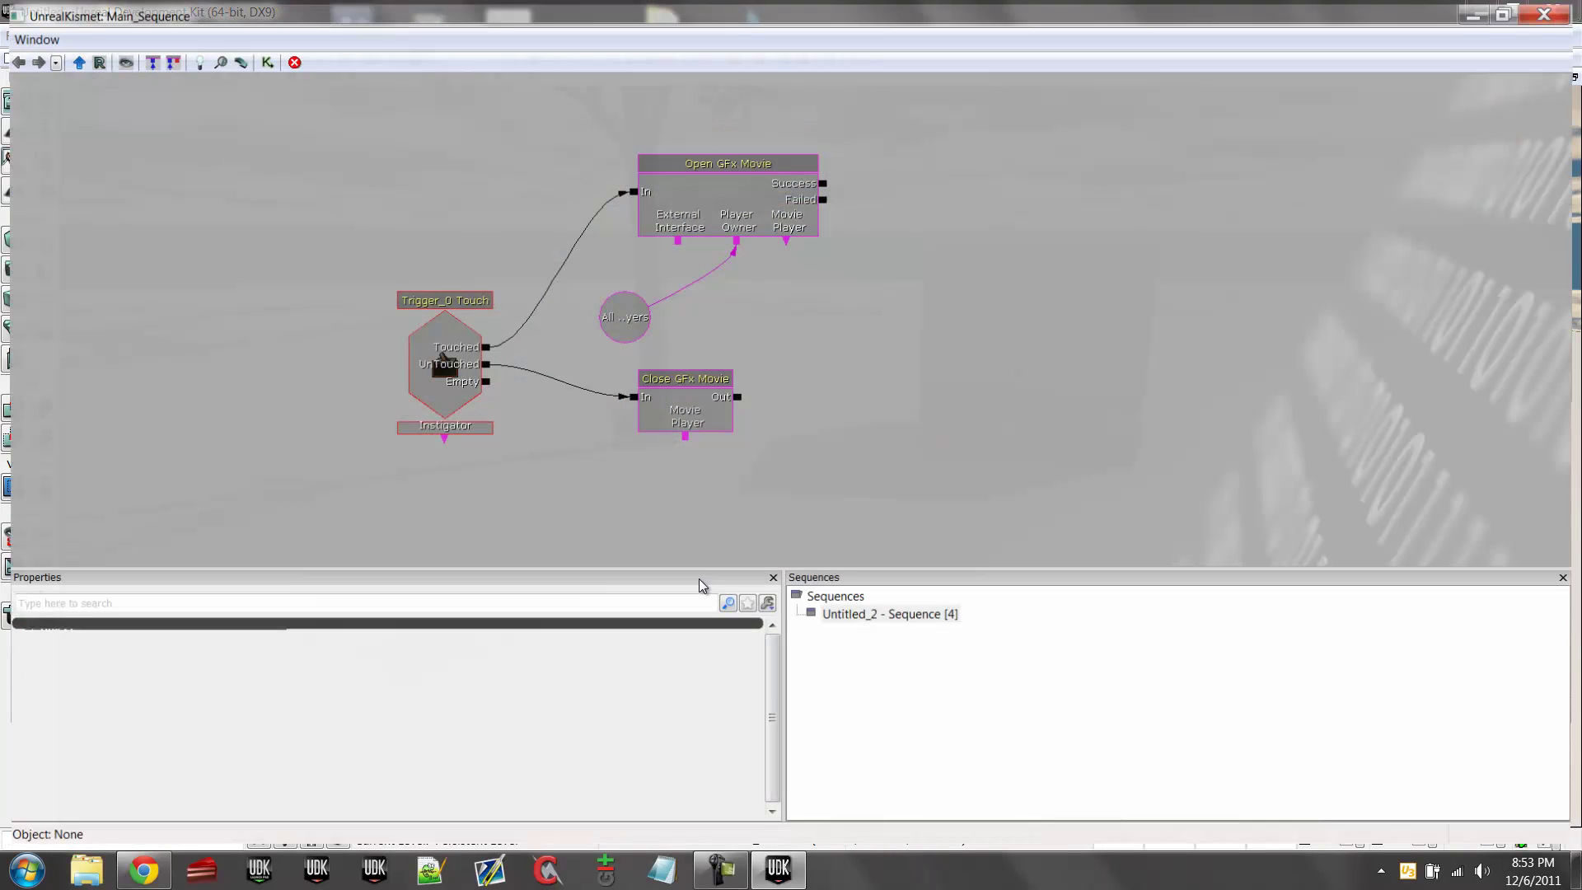
pyautogui.rightClick(822, 289)
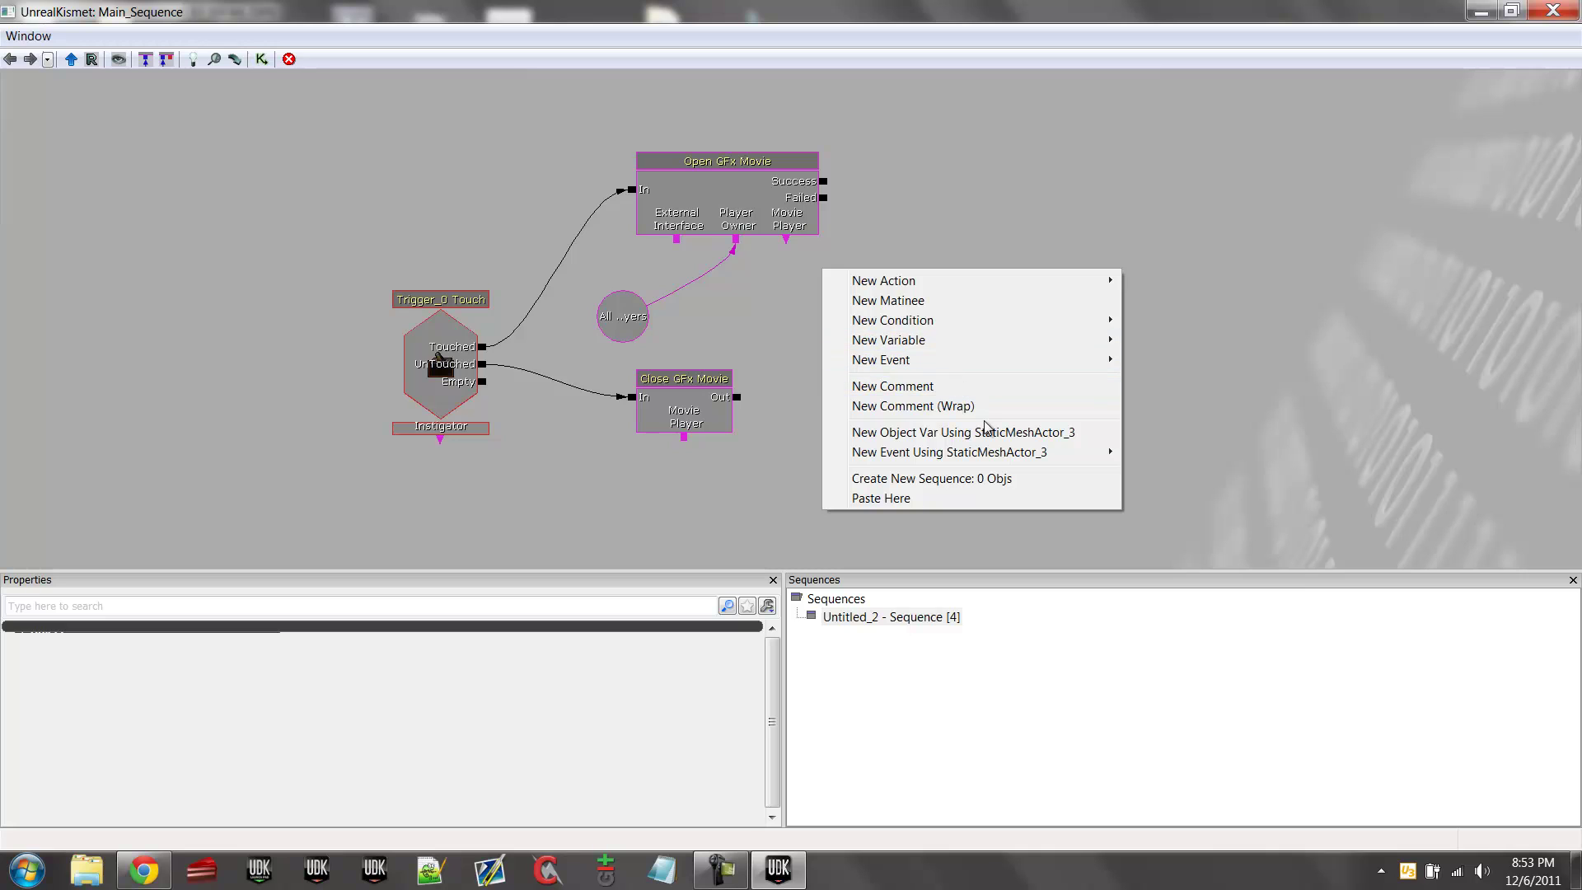
pyautogui.click(911, 432)
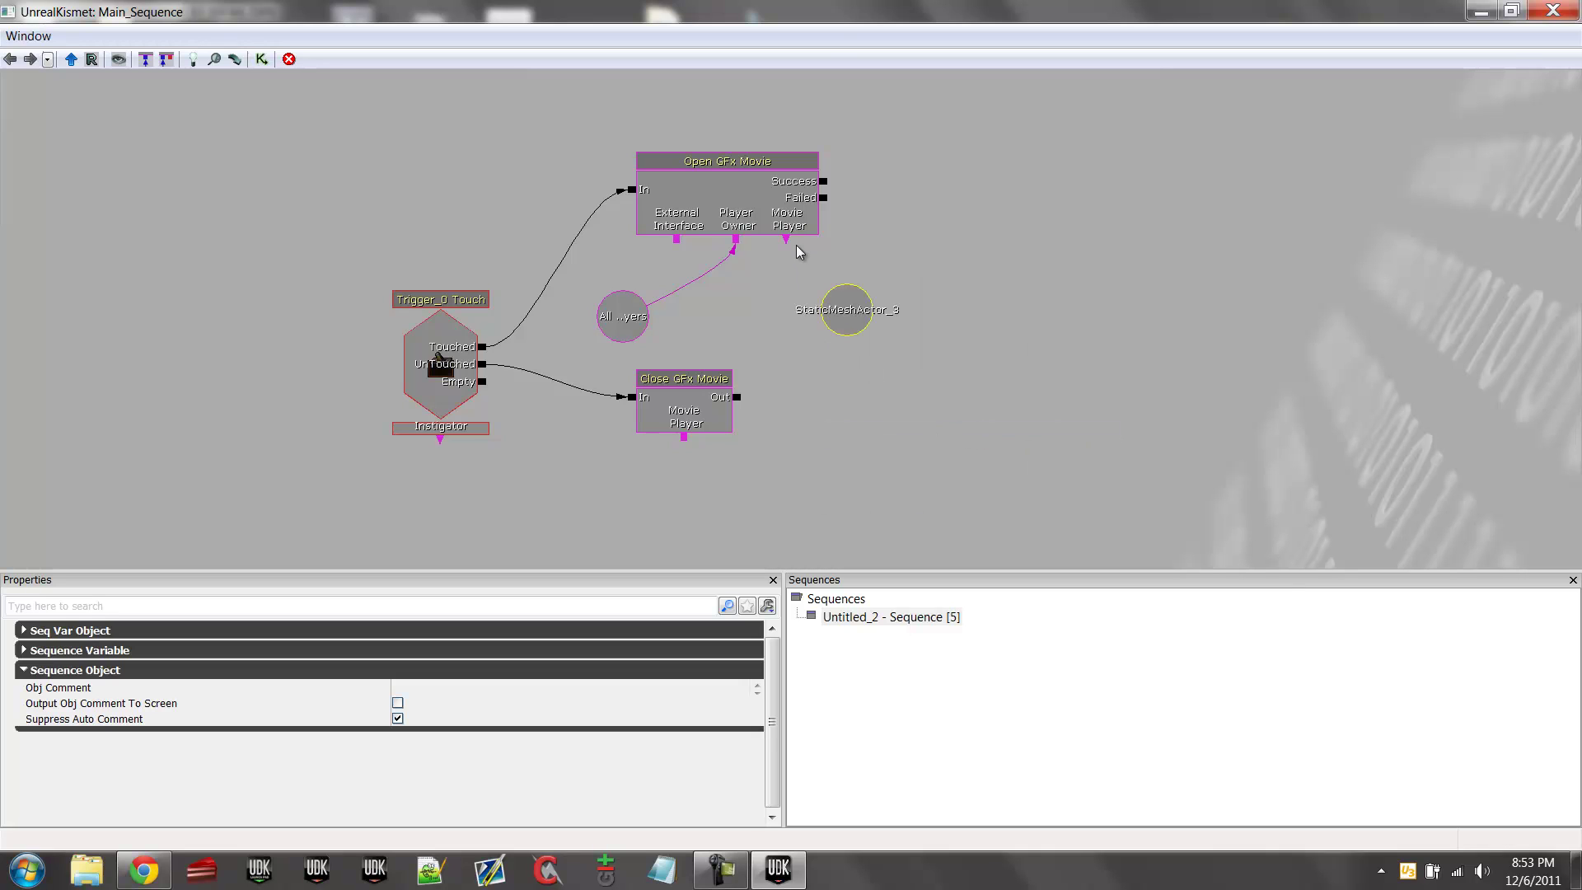
pyautogui.moveTo(789, 241); pyautogui.dragTo(797, 254)
pyautogui.click(848, 344)
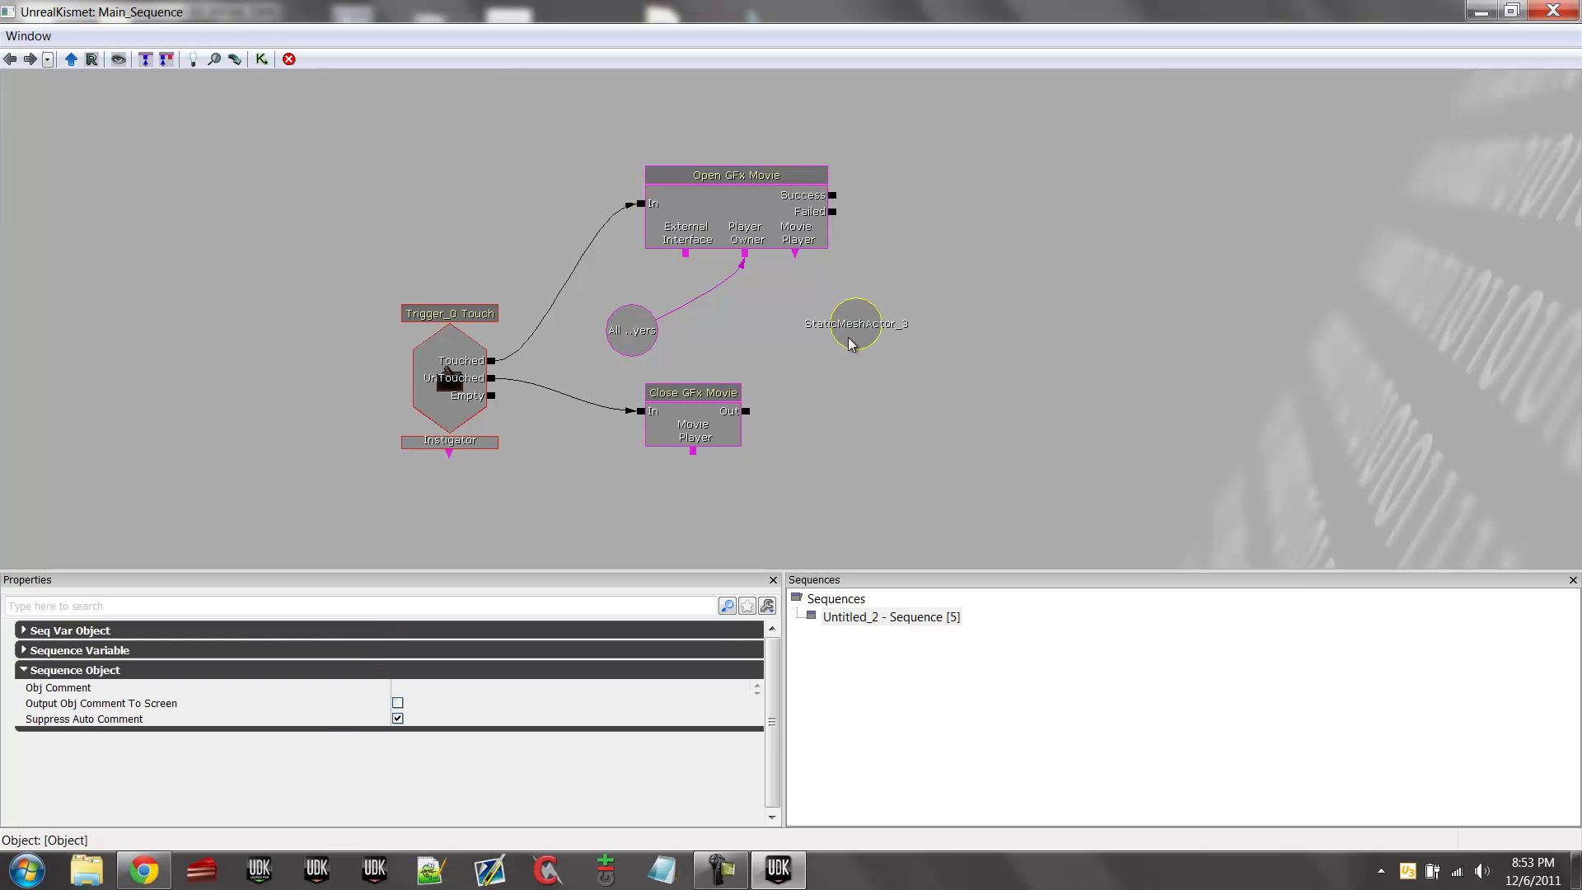
pyautogui.press('Delete')
# - Assign the Obj_1 SWF movie to the Open GFx Movie action, with GFxMoviePlayer as its movie player class
pyautogui.click(723, 212)
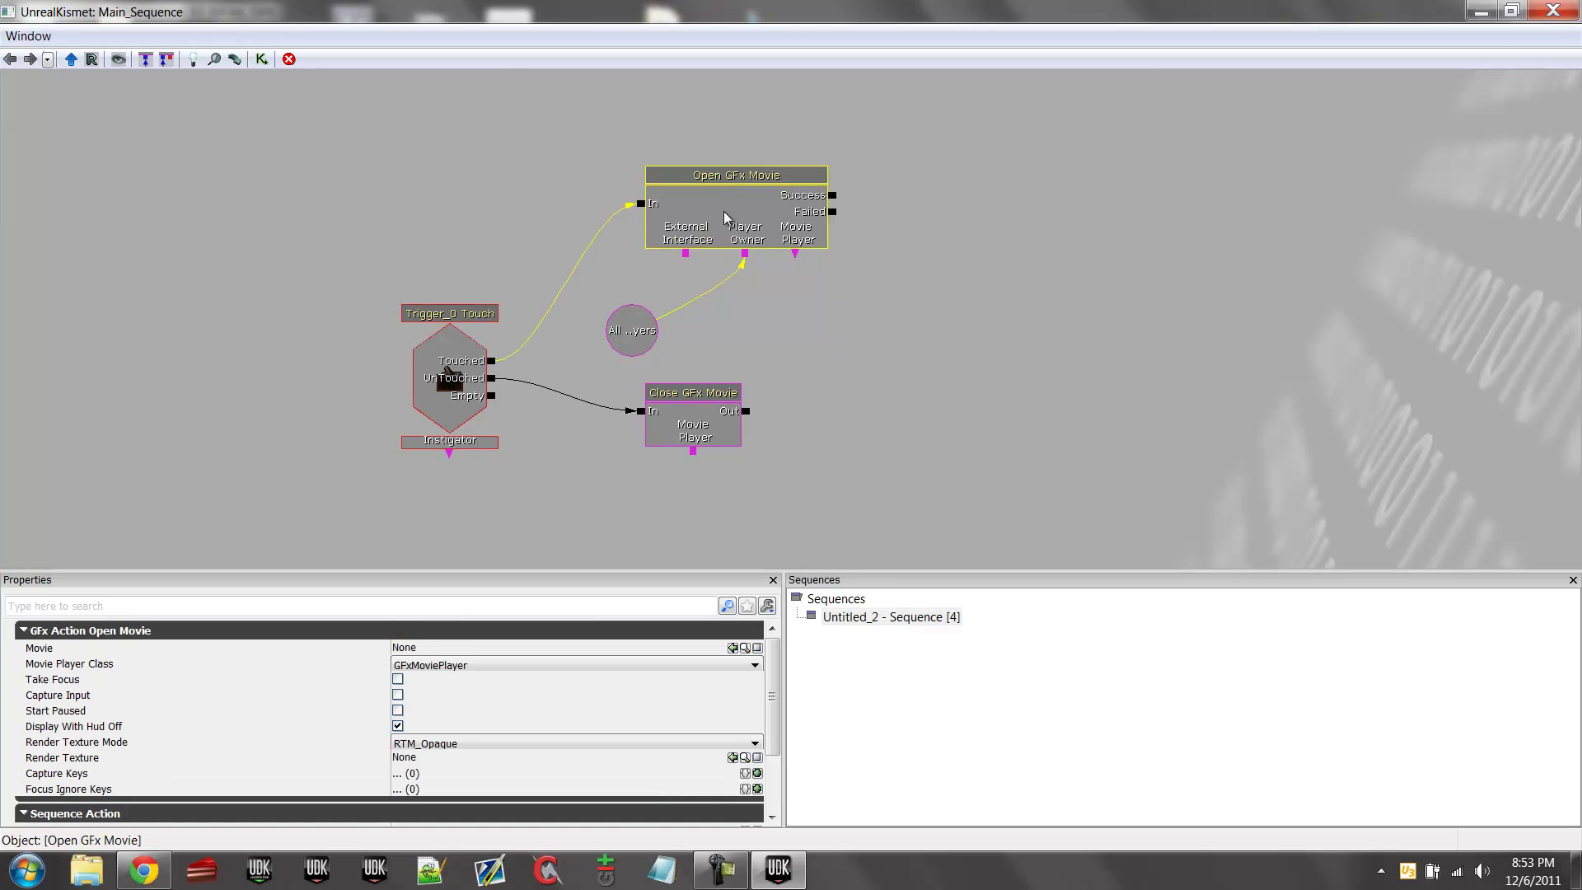
pyautogui.click(731, 647)
pyautogui.click(422, 667)
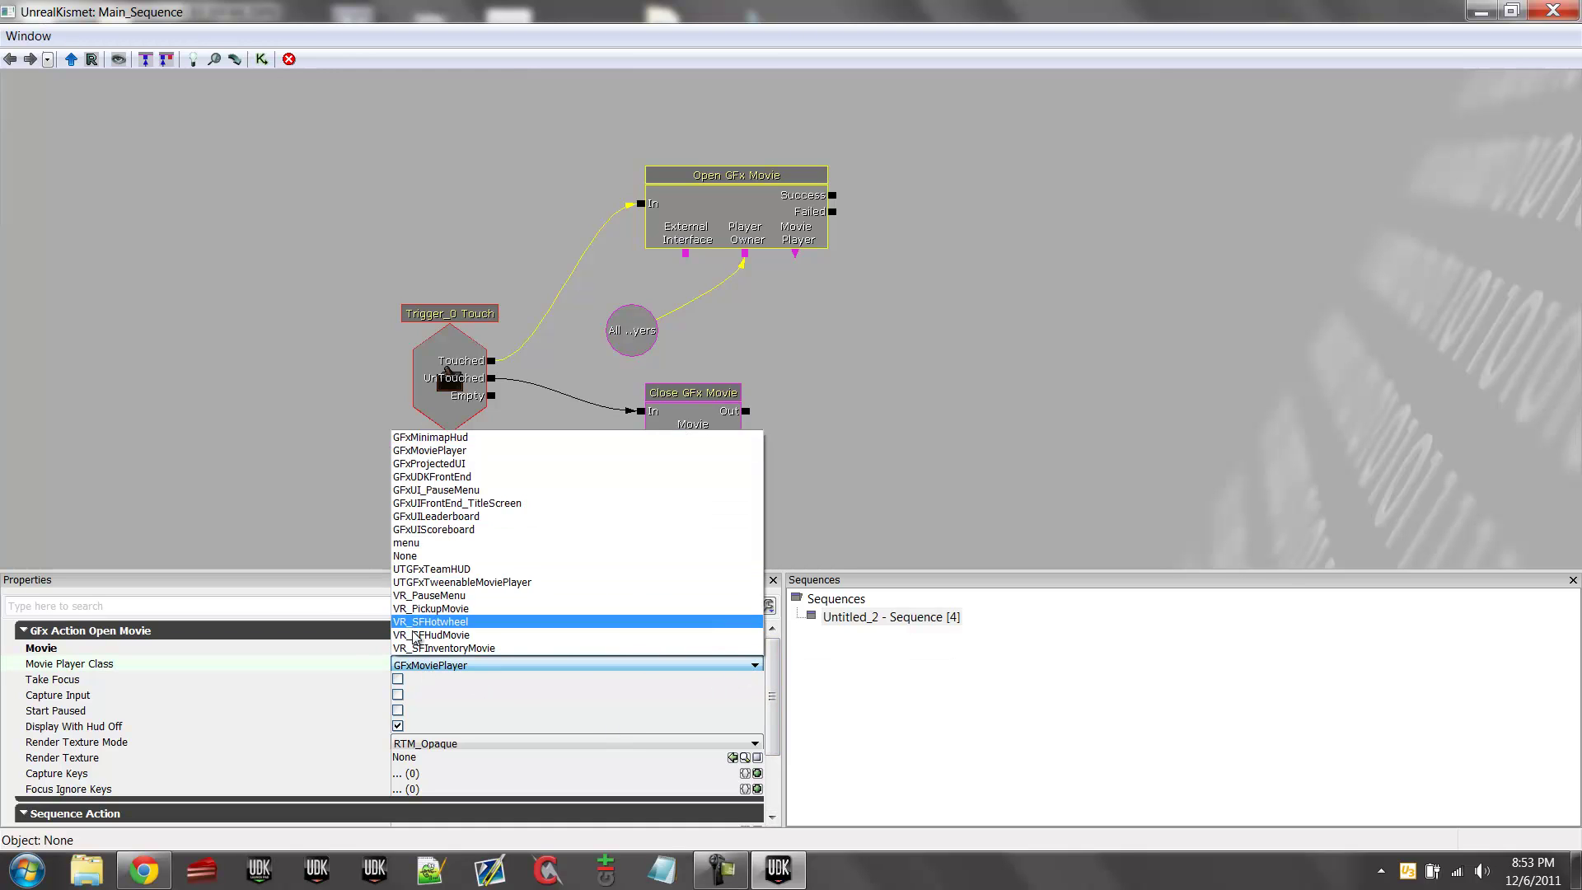
pyautogui.click(410, 666)
pyautogui.press('Up')
pyautogui.press('Up')
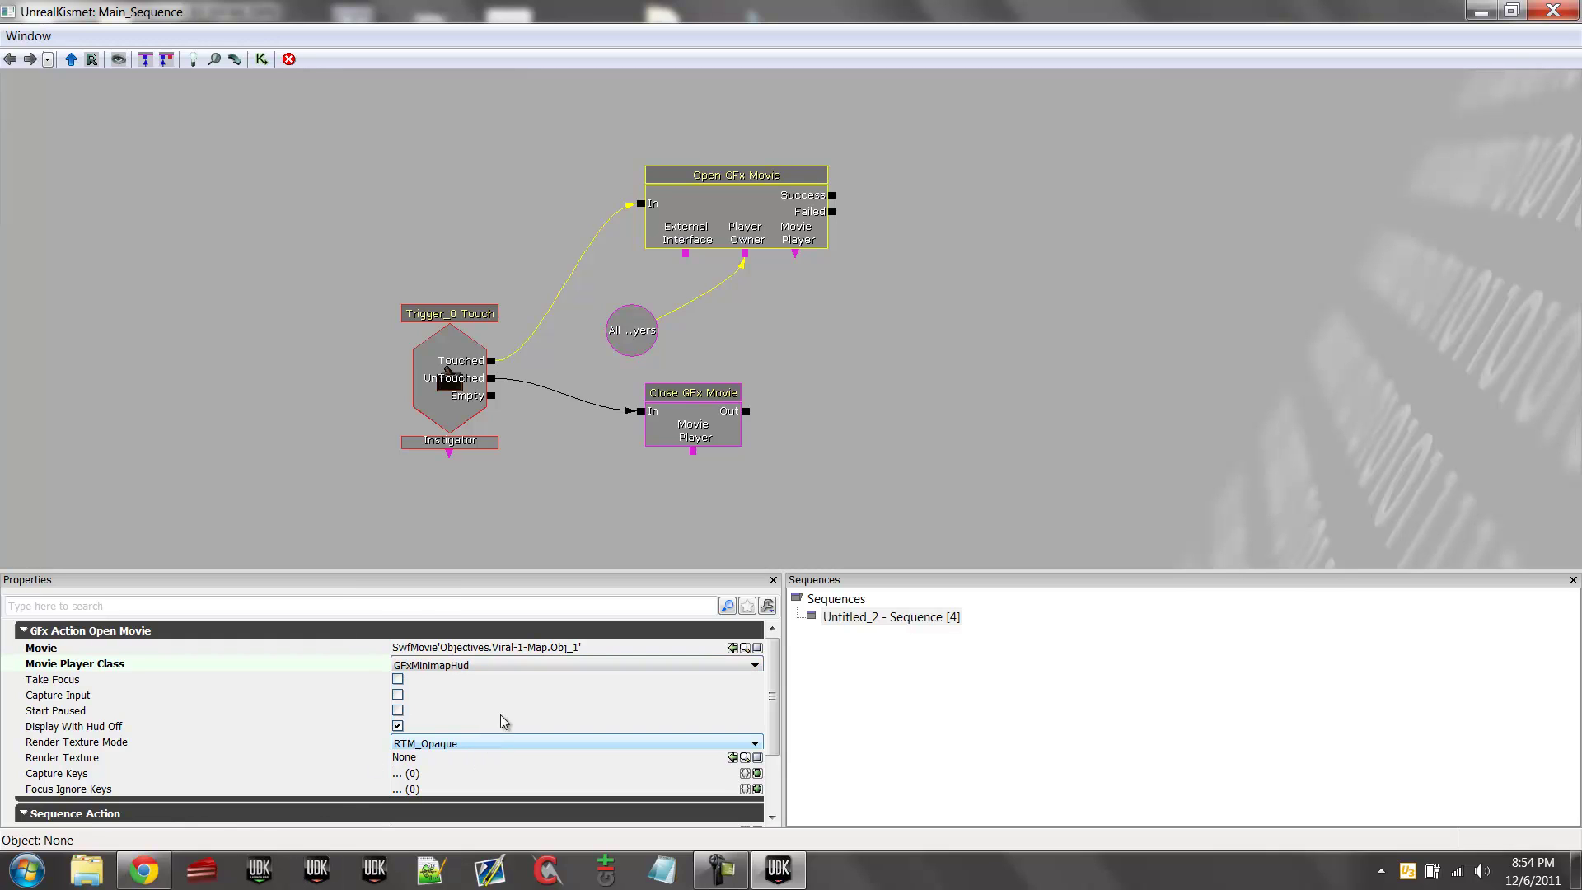
pyautogui.click(504, 666)
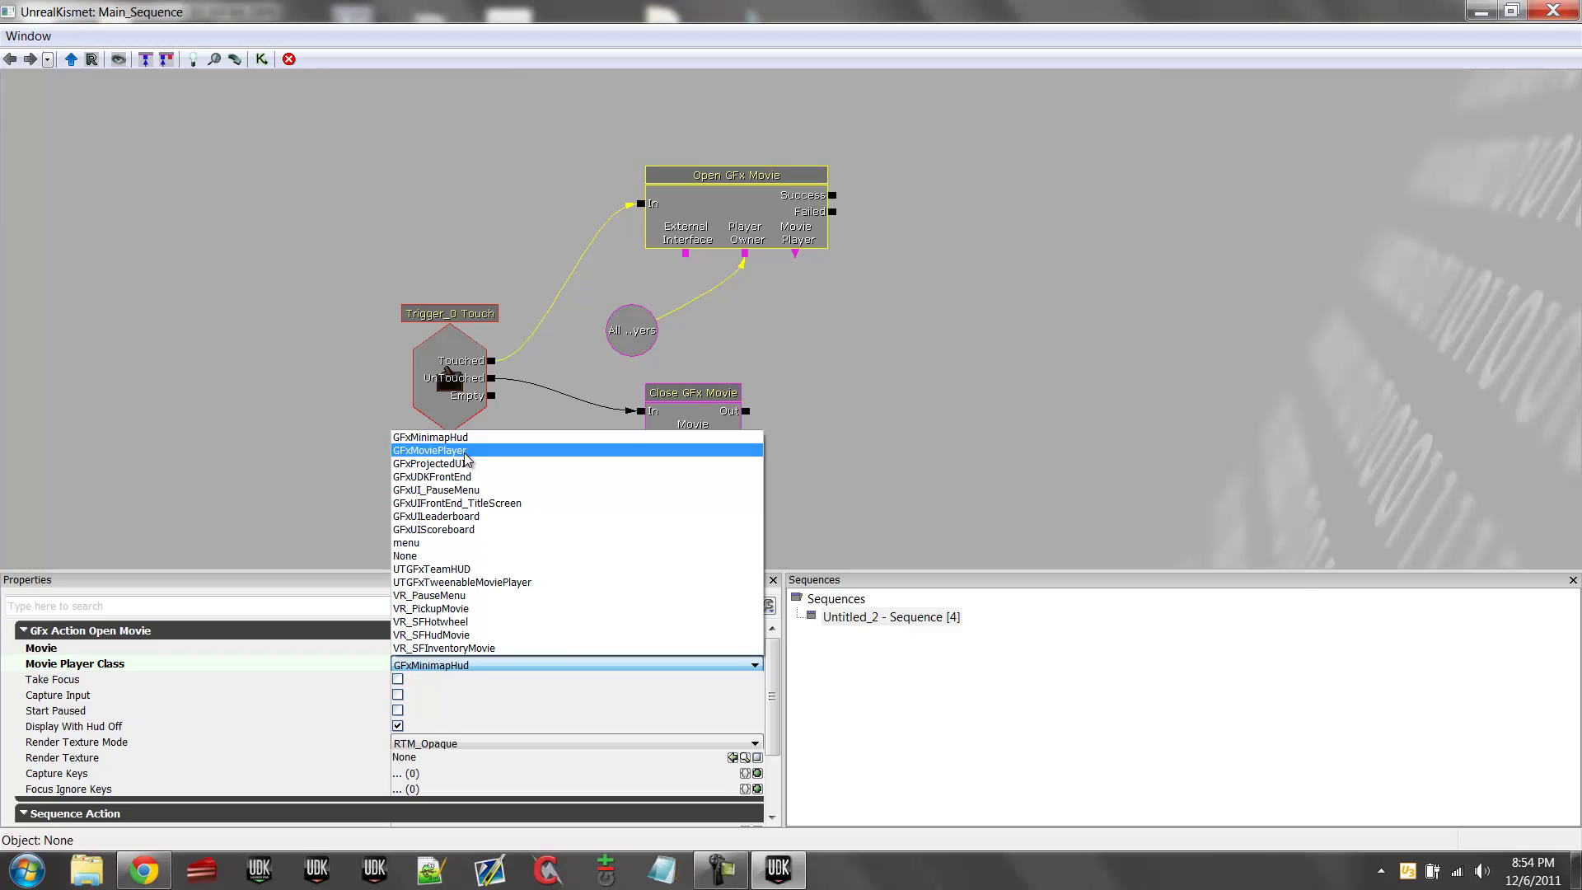
pyautogui.click(467, 453)
pyautogui.scroll(-1, 774, 706)
pyautogui.scroll(1, 773, 706)
# - Create an object variable on Open GFx Movie's Movie Player output, link Close GFx Movie's Movie Player to it, and close Kismet
pyautogui.click(714, 417)
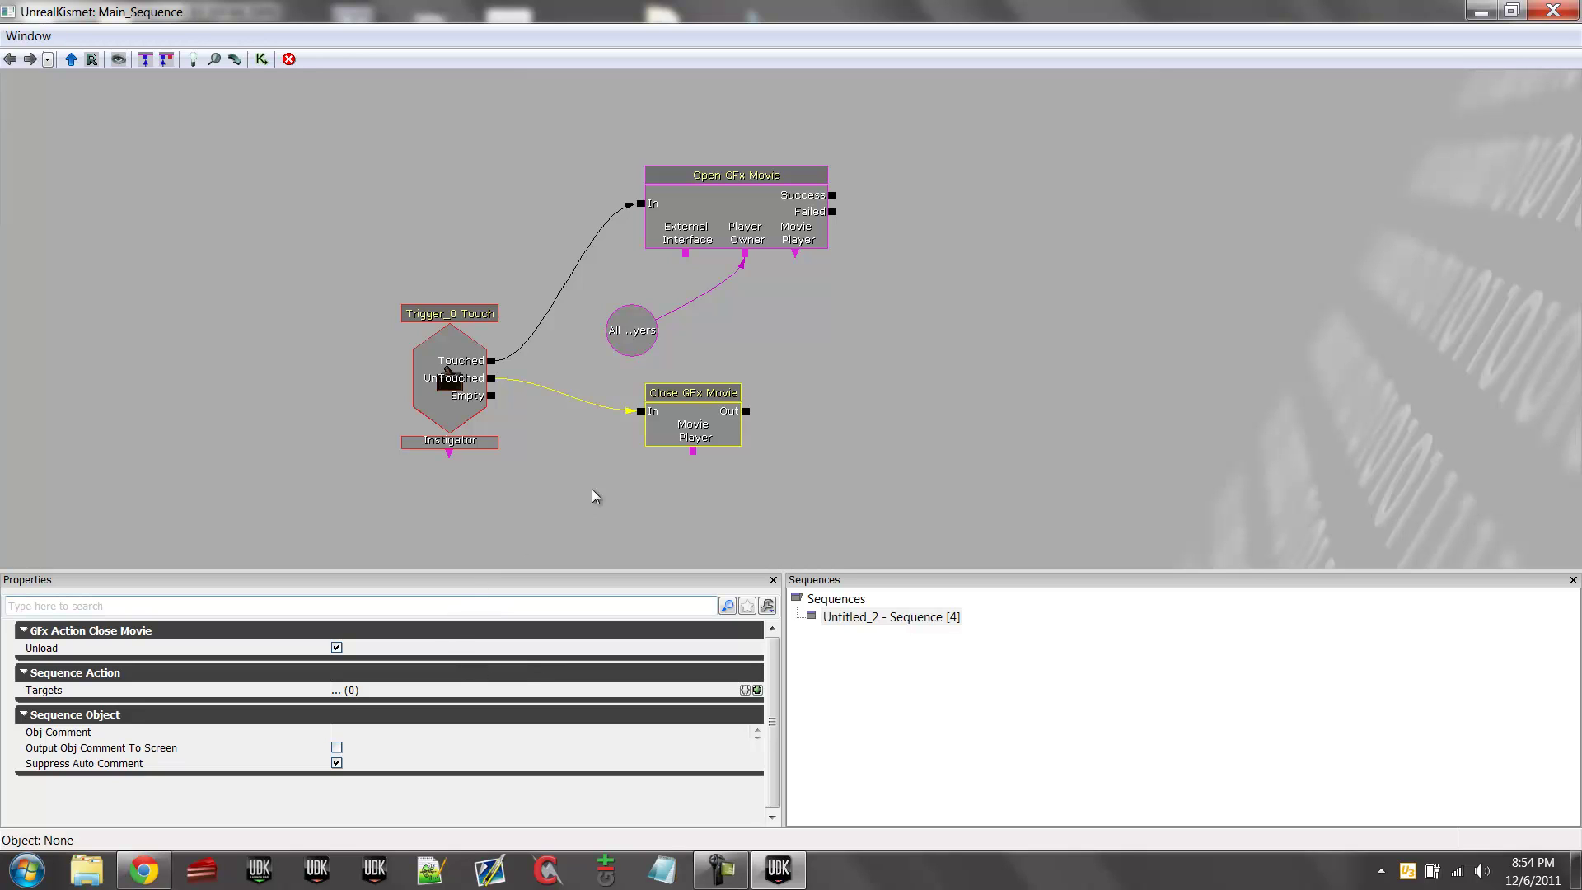
pyautogui.rightClick(987, 462)
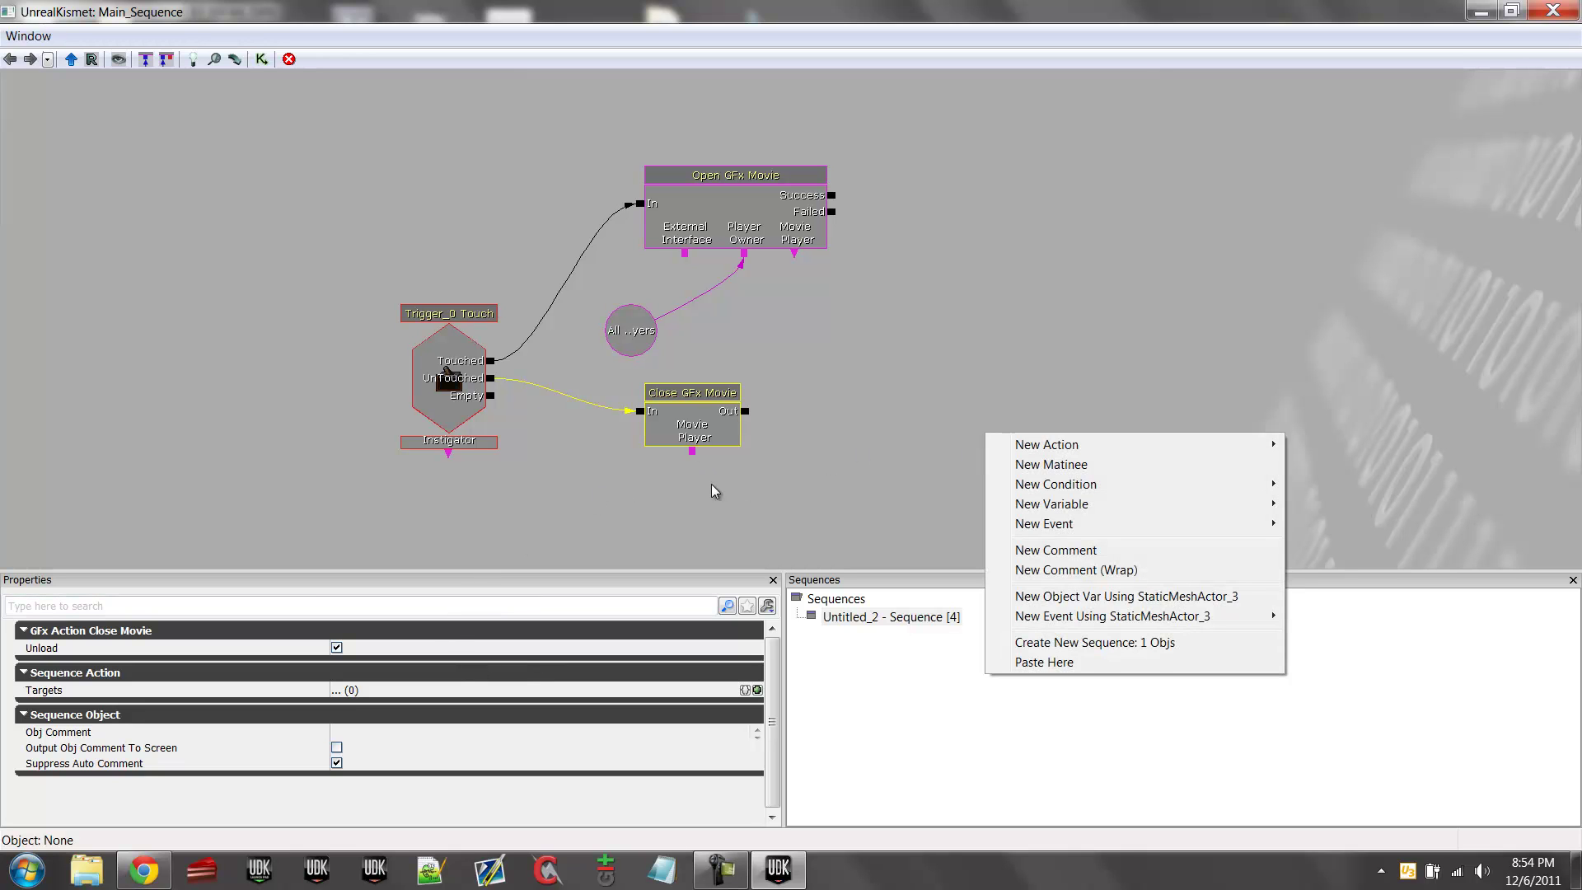
pyautogui.click(793, 254)
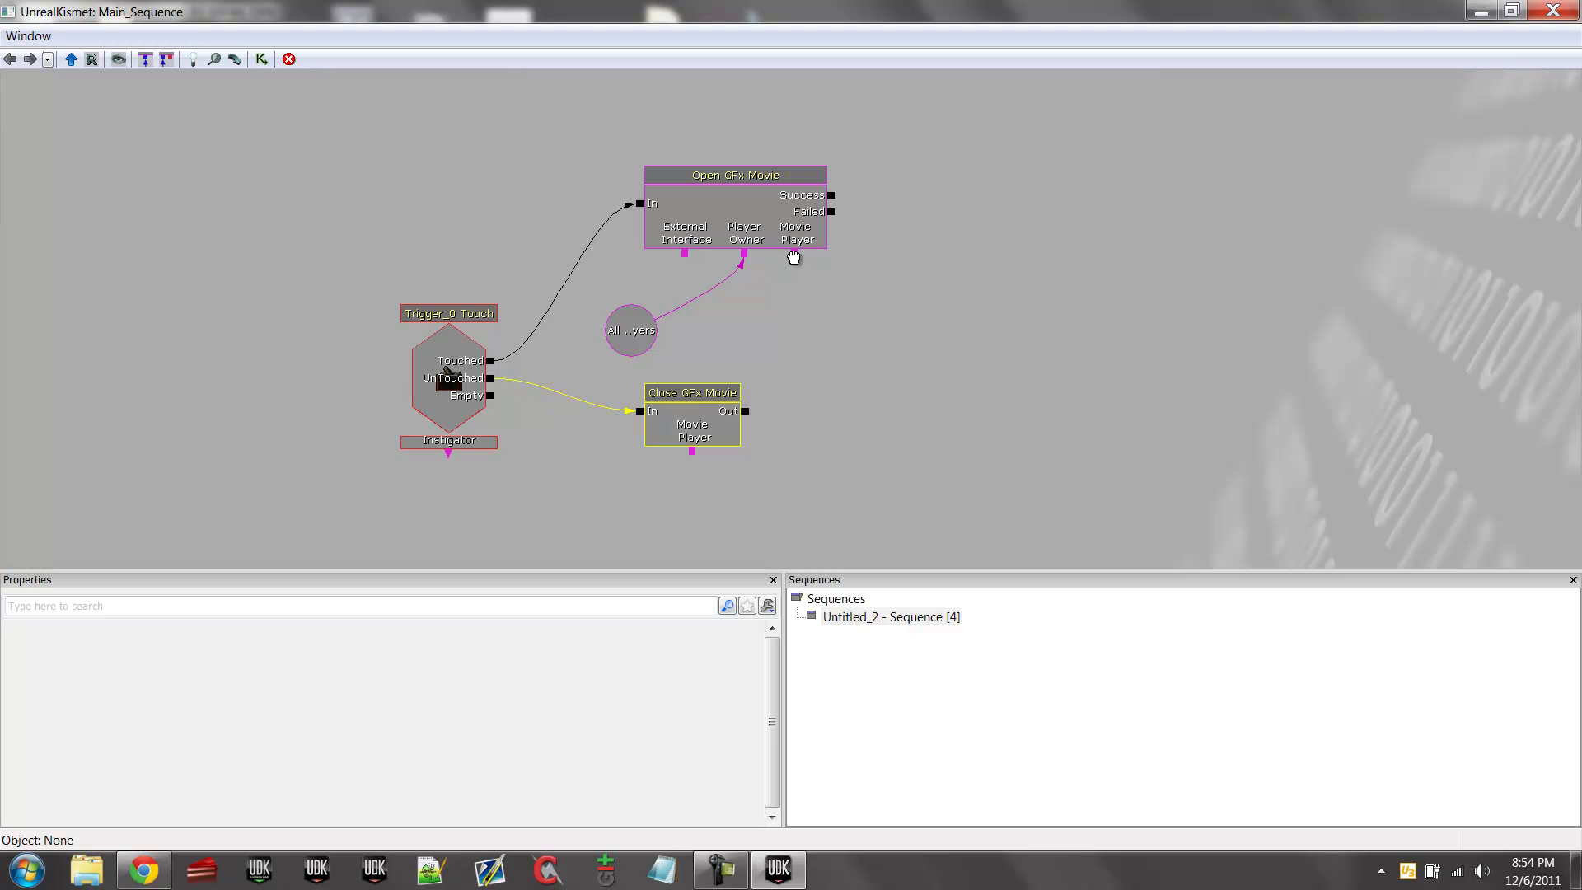
pyautogui.rightClick(793, 257)
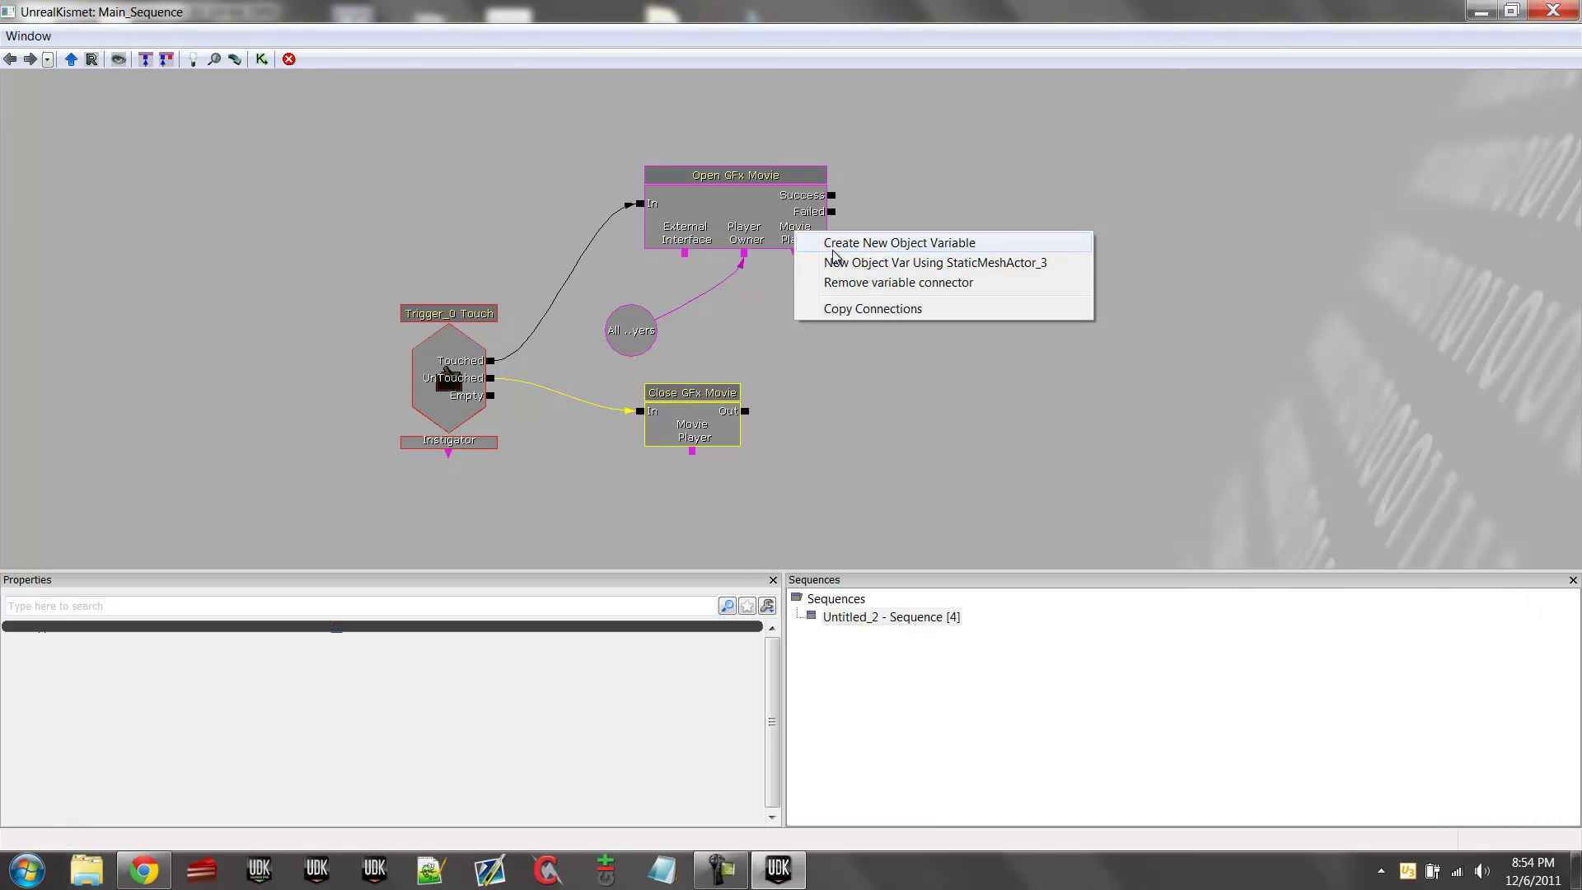
pyautogui.click(828, 237)
pyautogui.moveTo(692, 451); pyautogui.dragTo(816, 374)
pyautogui.moveTo(818, 317); pyautogui.dragTo(803, 303)
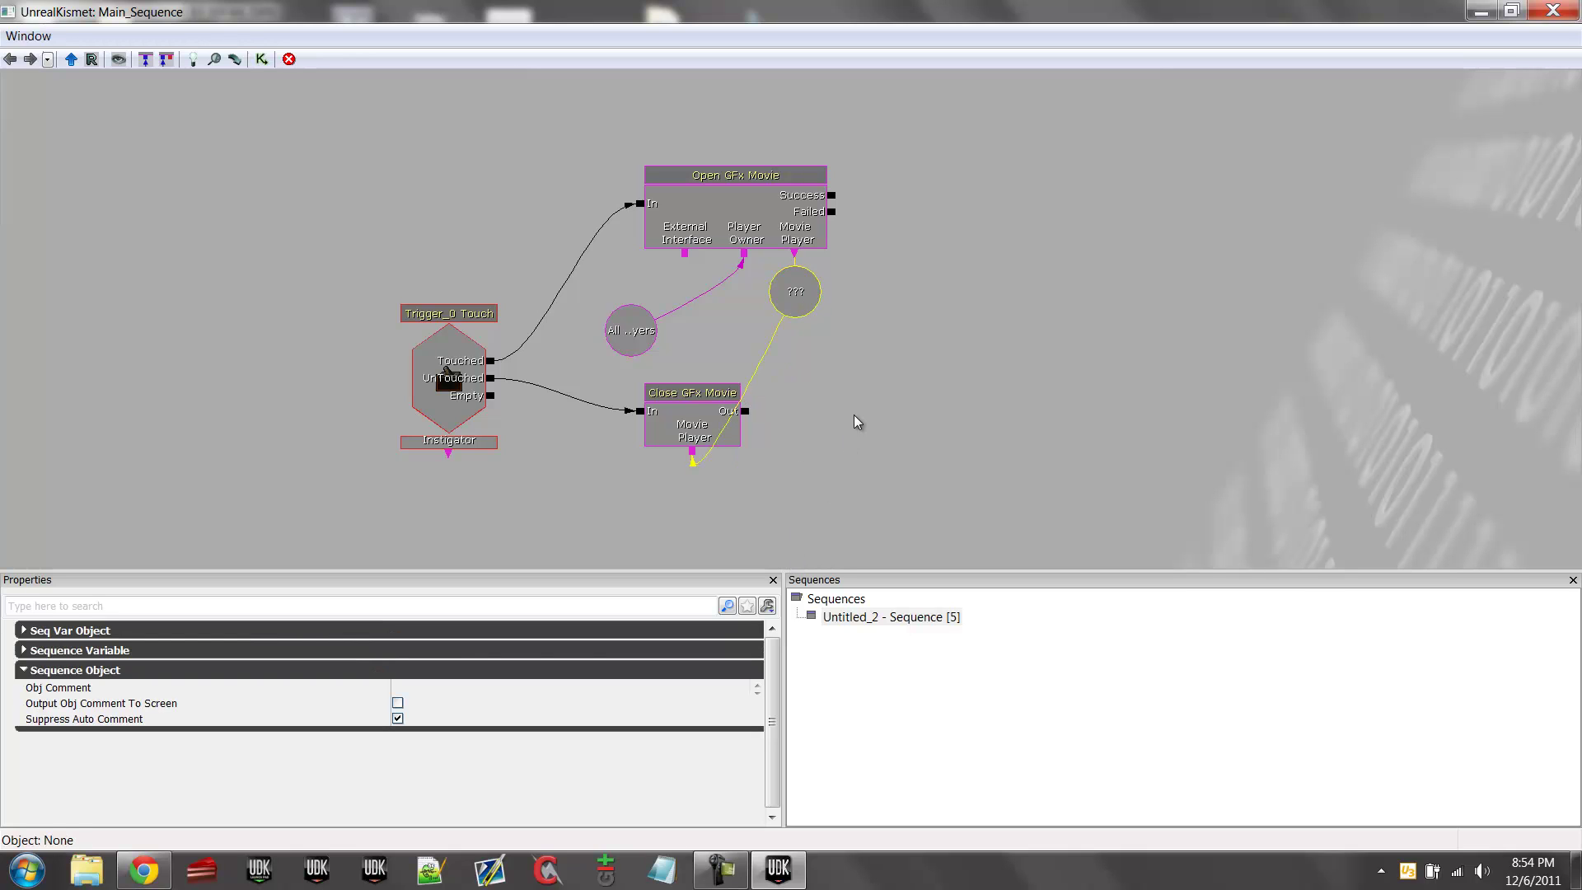
pyautogui.click(828, 473)
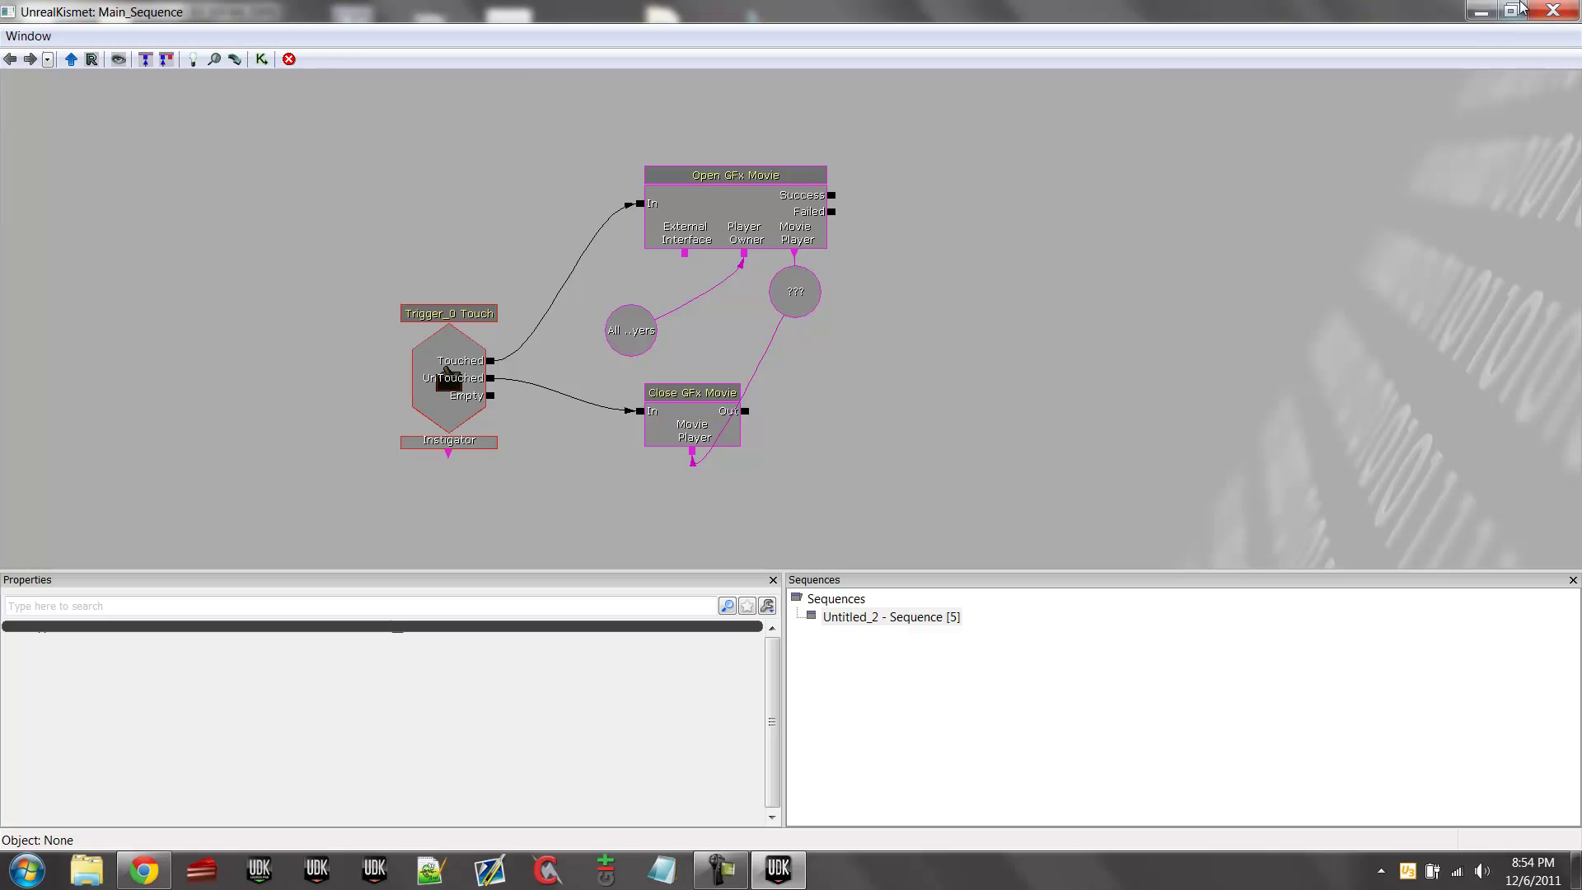
pyautogui.click(1552, 9)
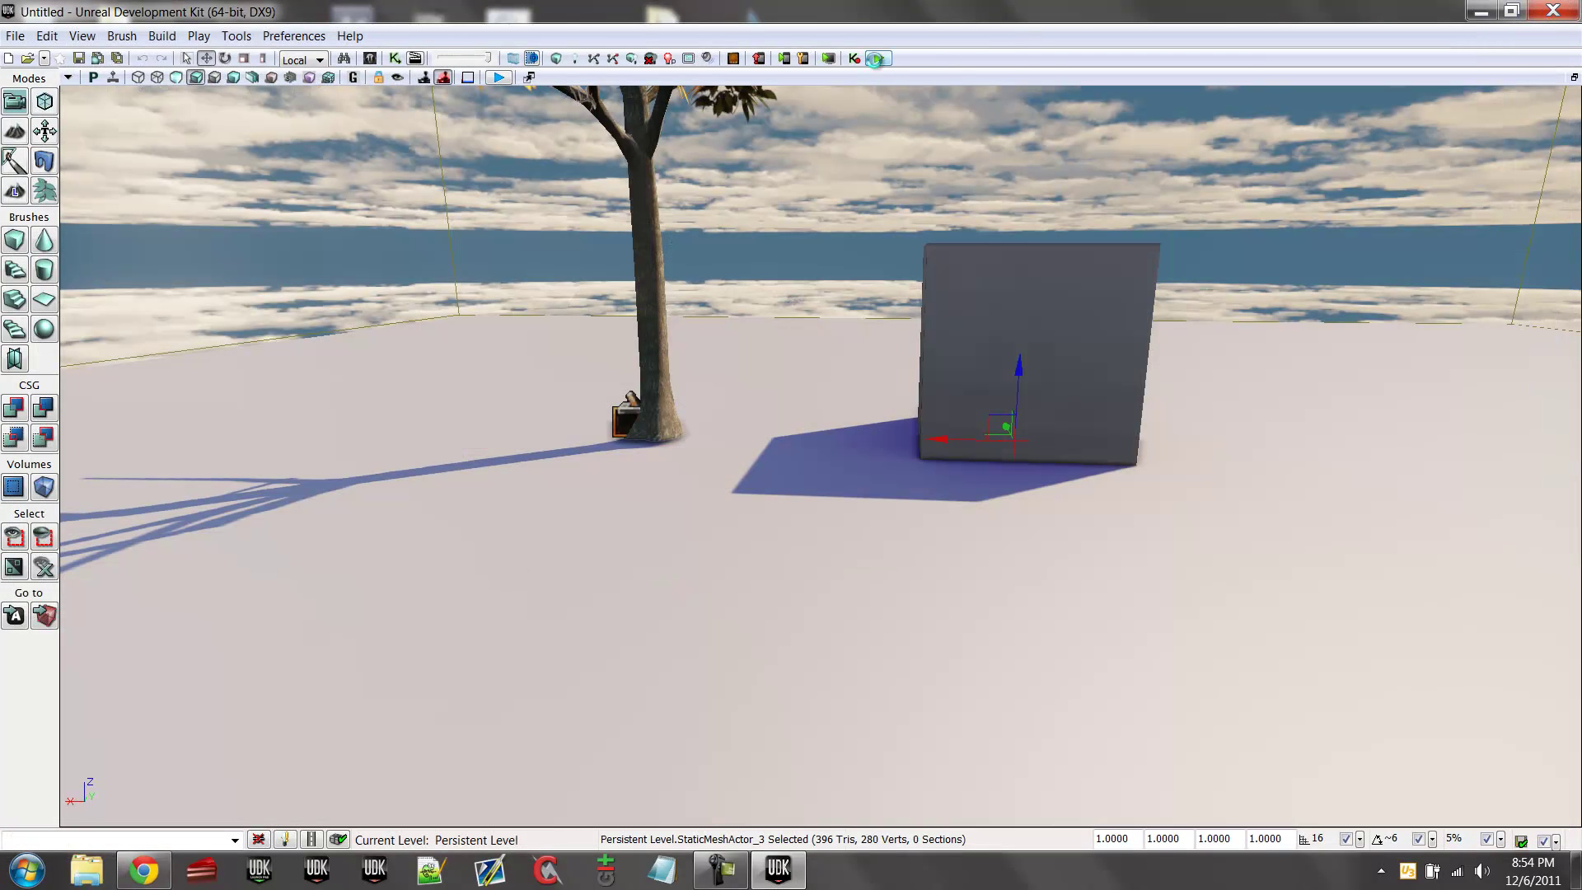
# - Play the level in the editor and walk in and out of the trigger by the tree to test the GFx movie
pyautogui.click(877, 58)
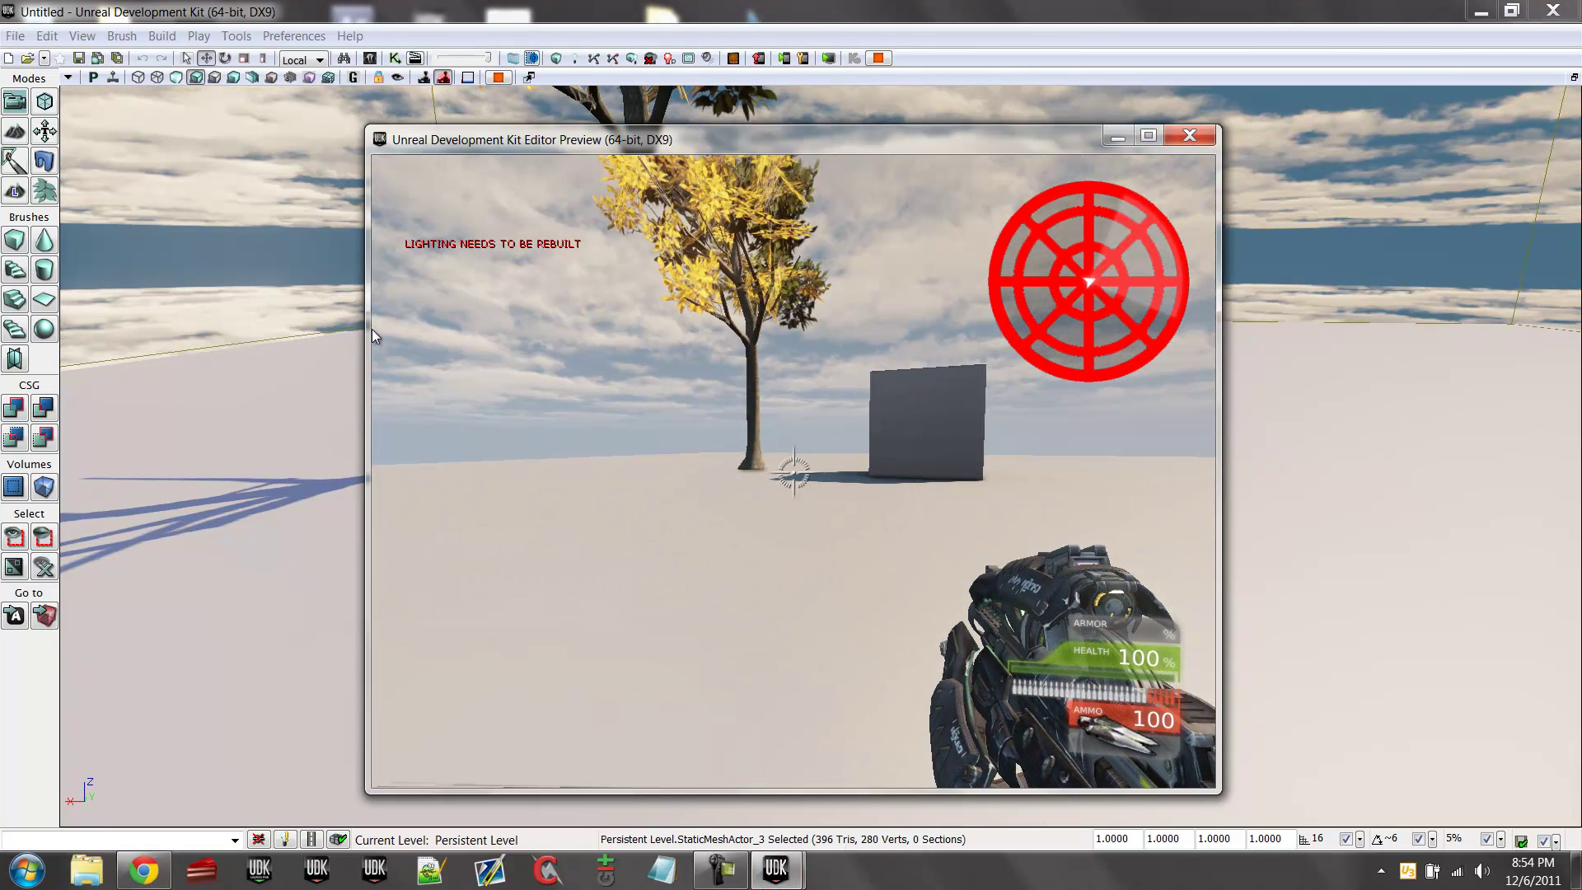
pyautogui.press('w')
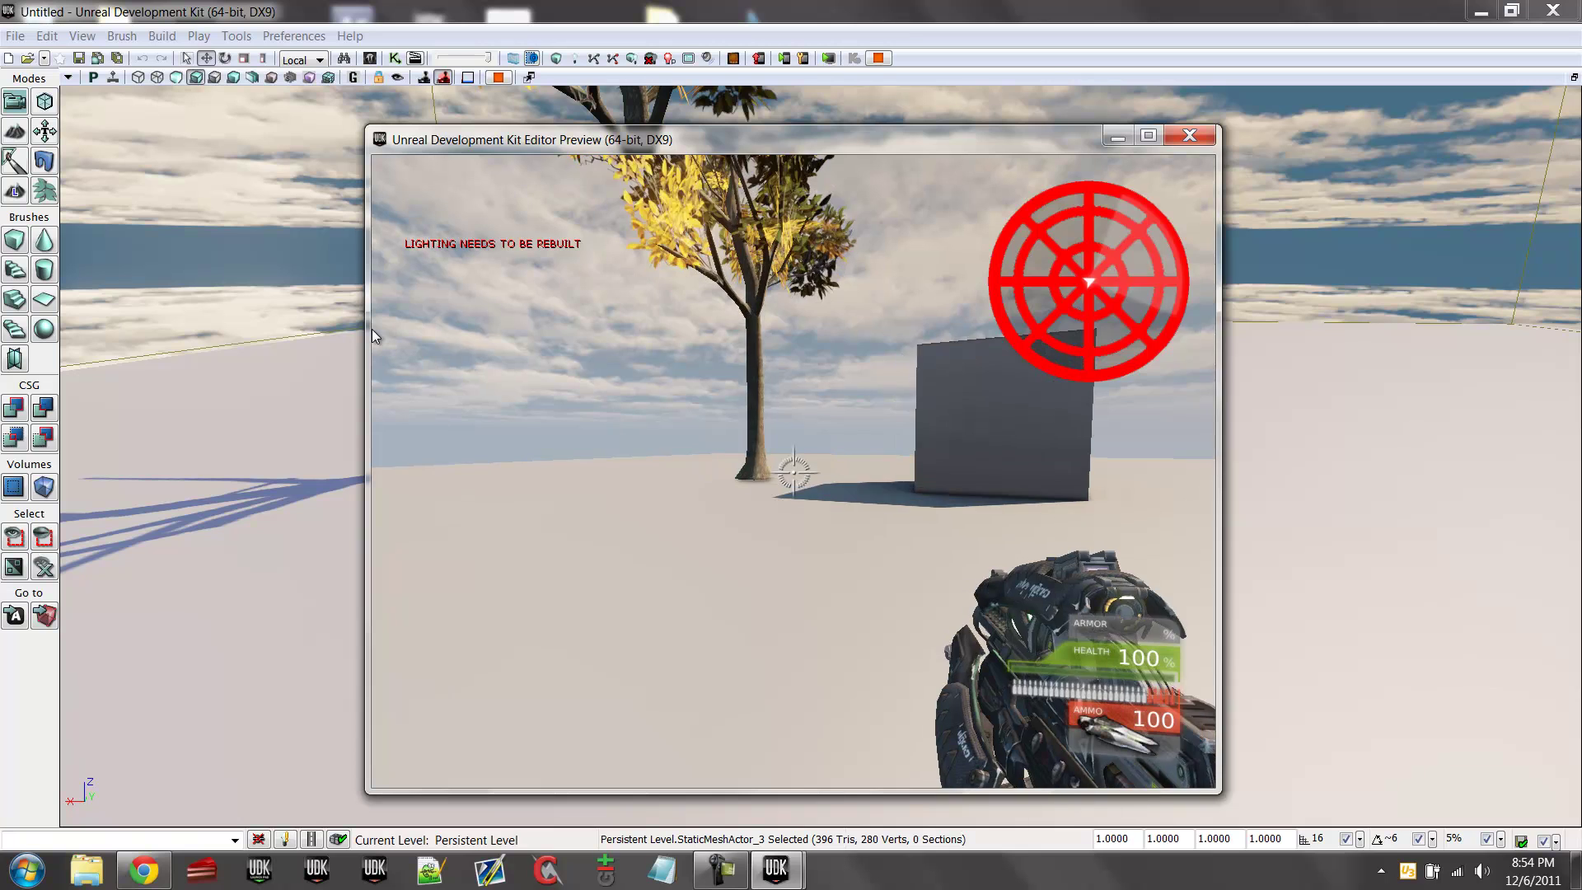
pyautogui.press('w')
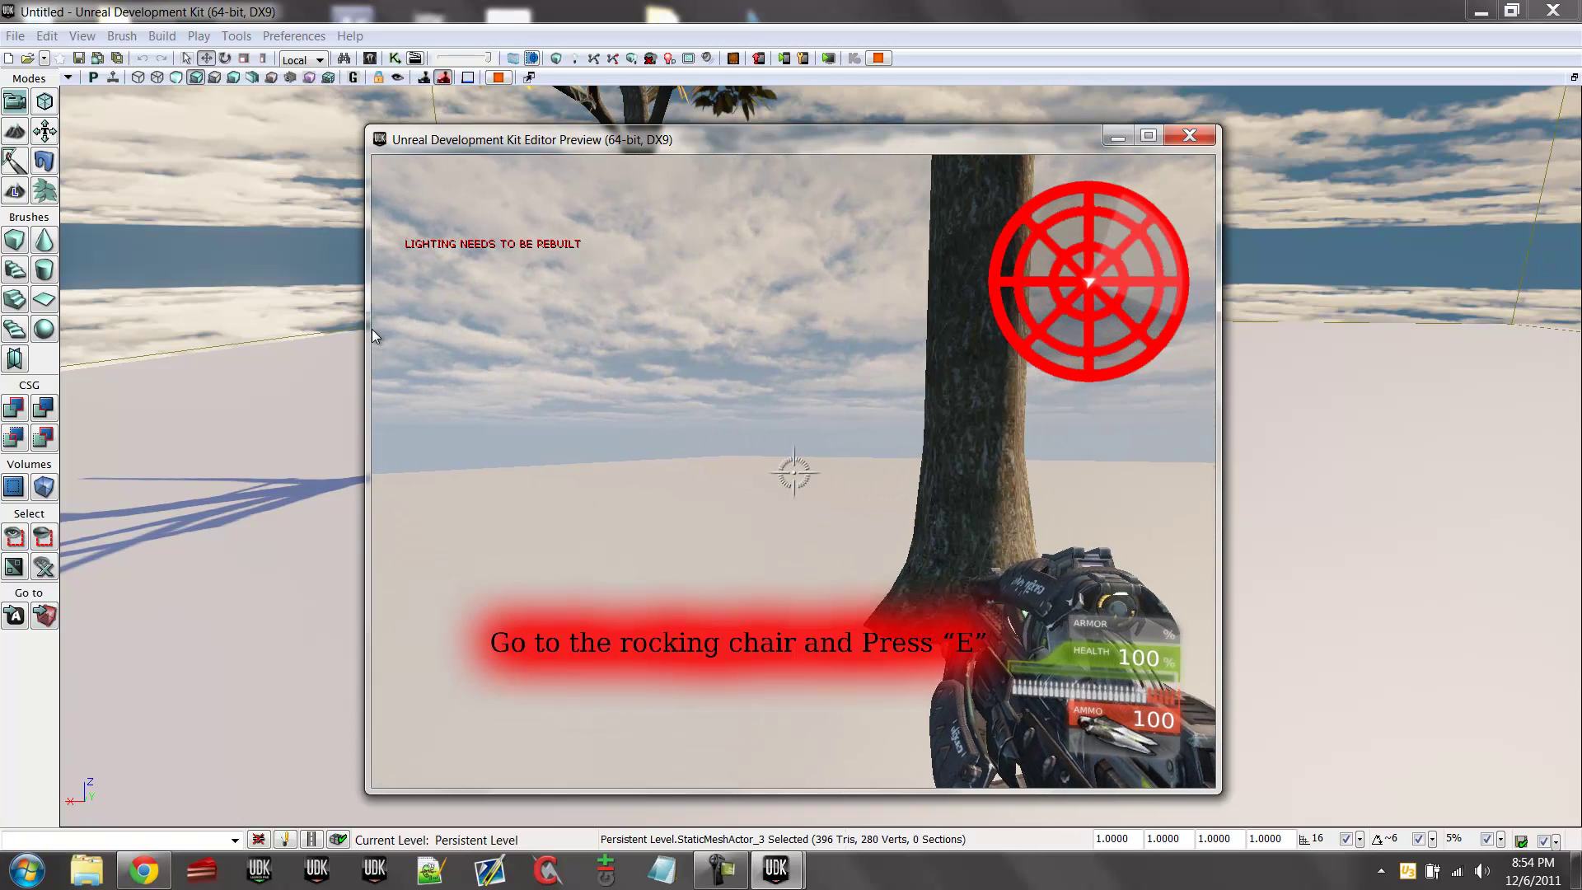
pyautogui.press('s')
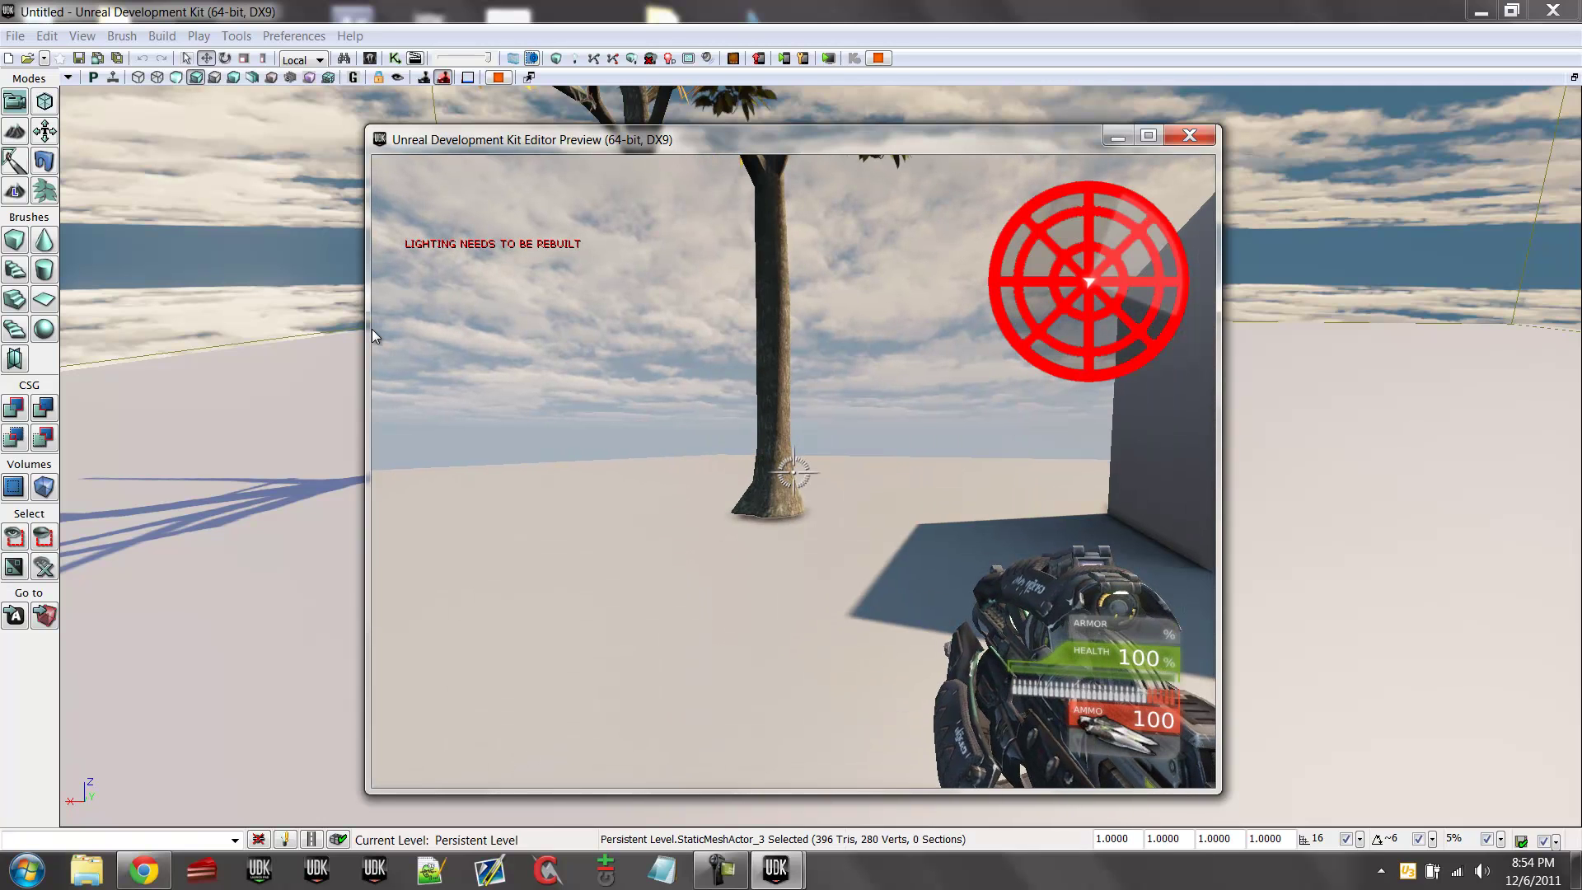
pyautogui.press('w')
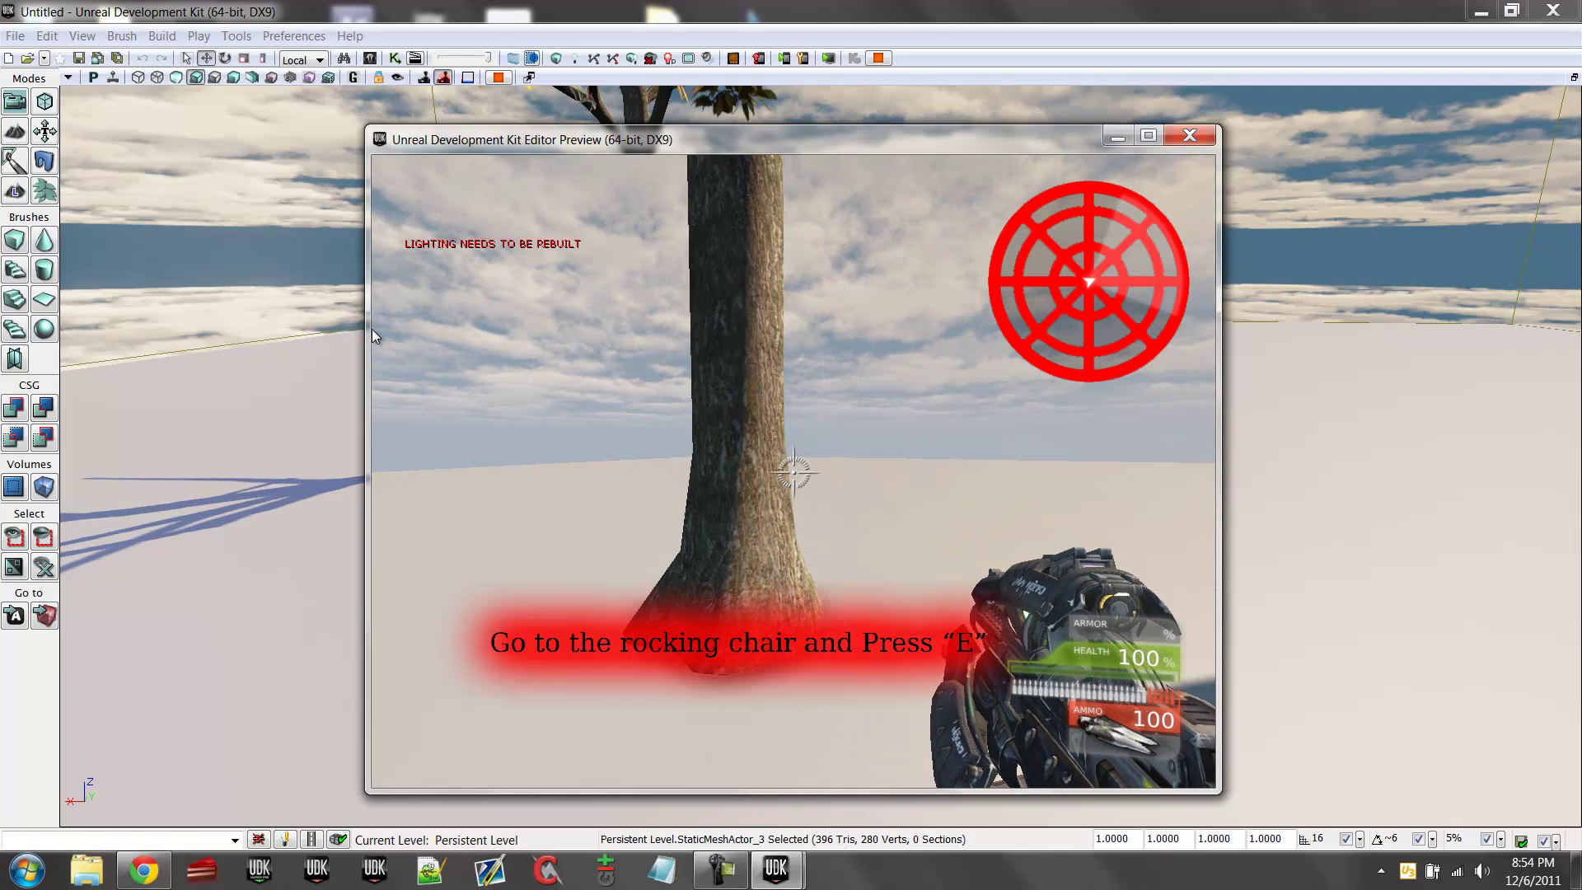
pyautogui.press('s')
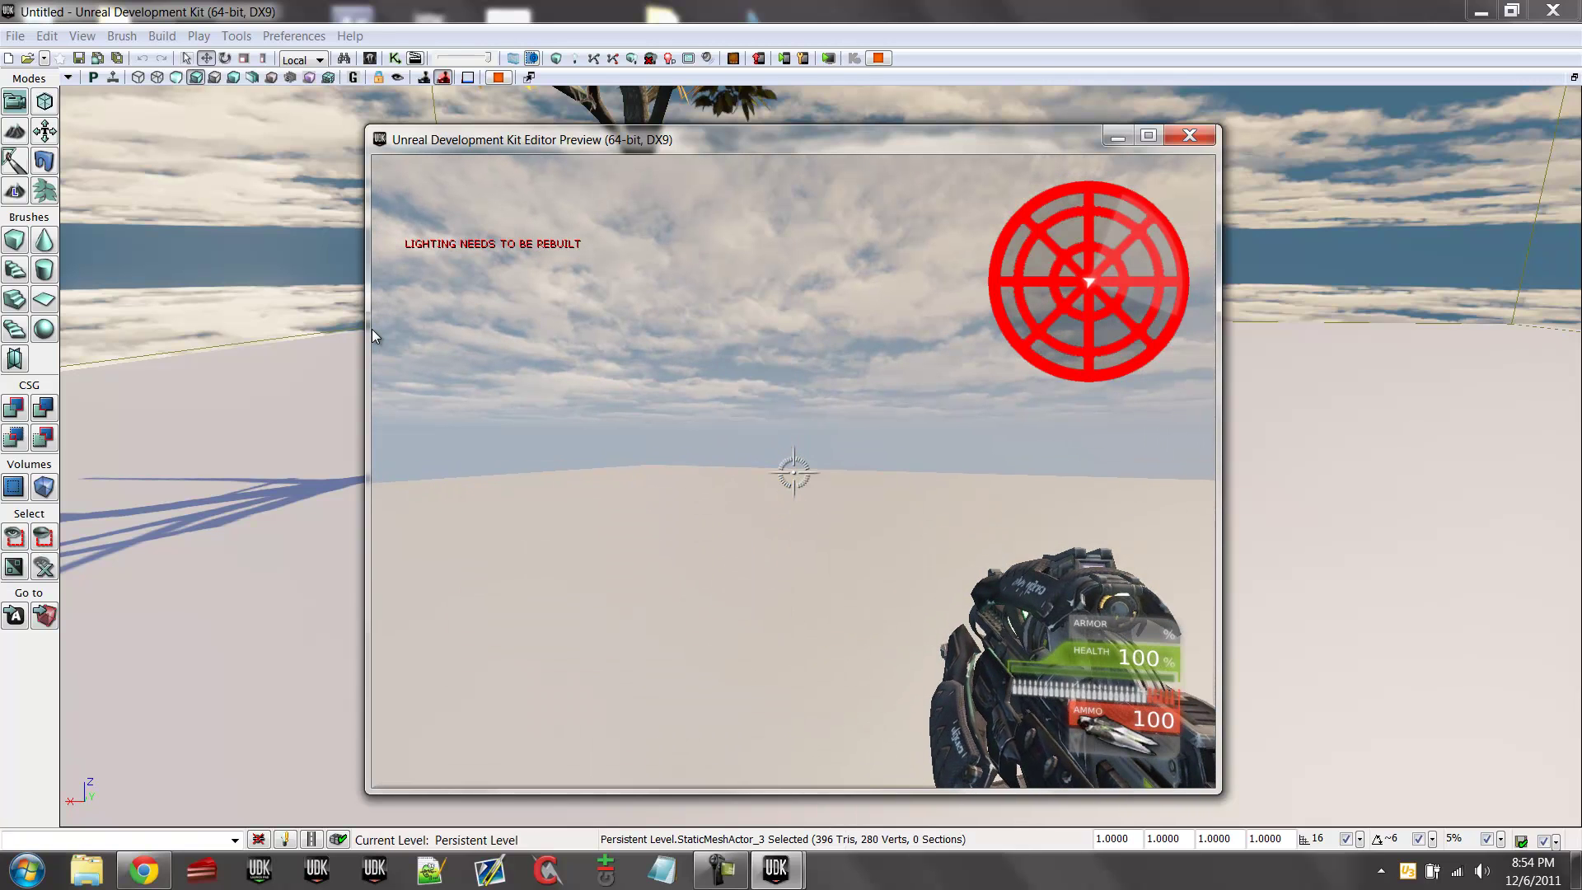
pyautogui.press('Left')
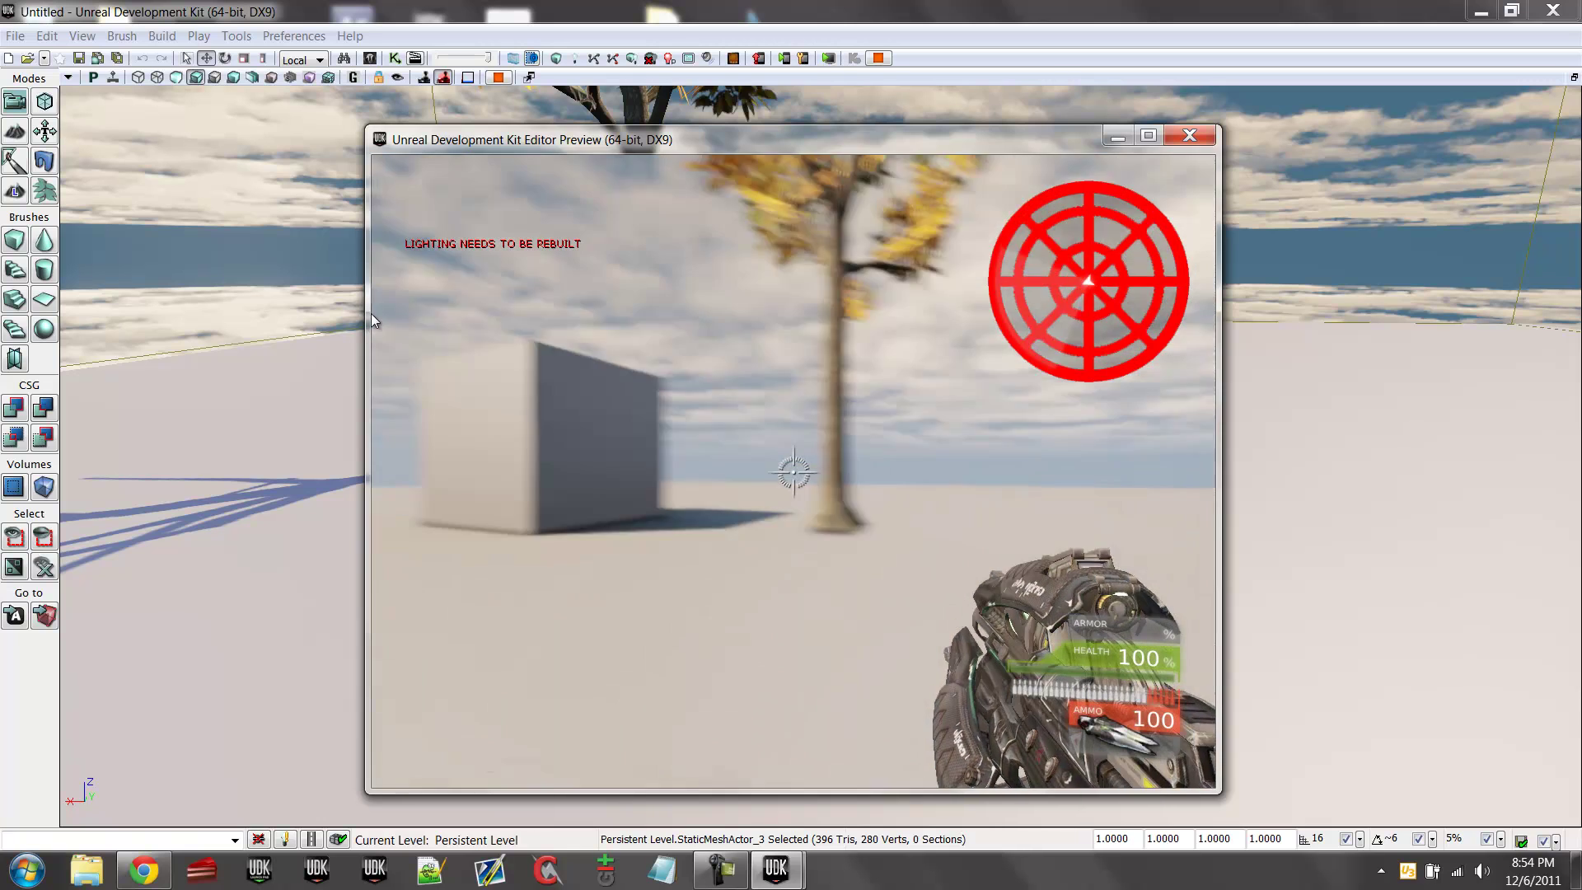
pyautogui.press('Up')
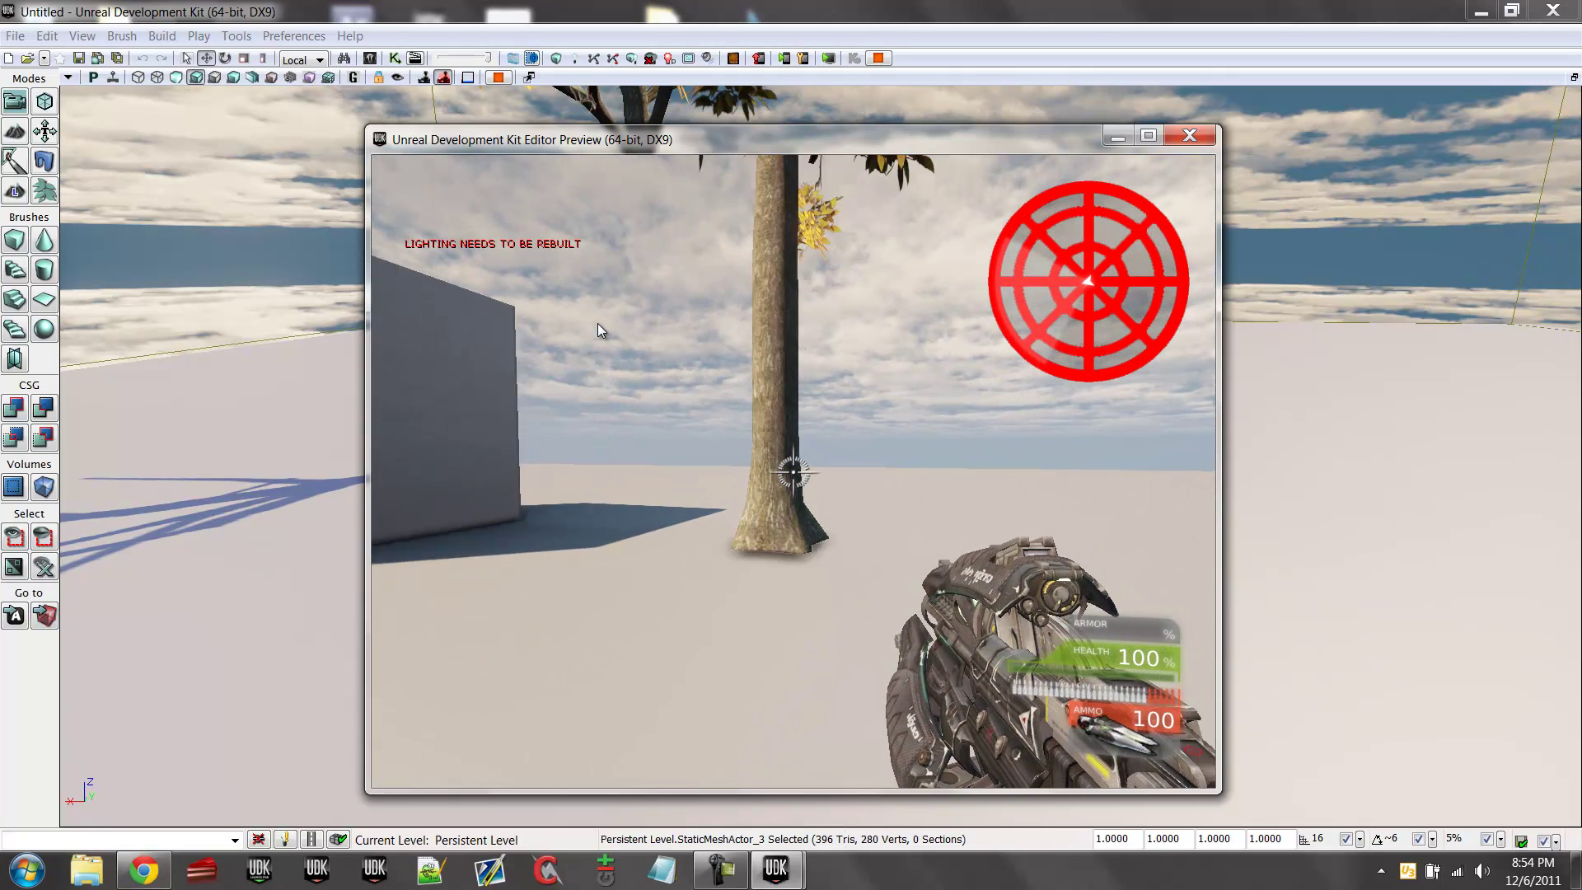
pyautogui.press('Down')
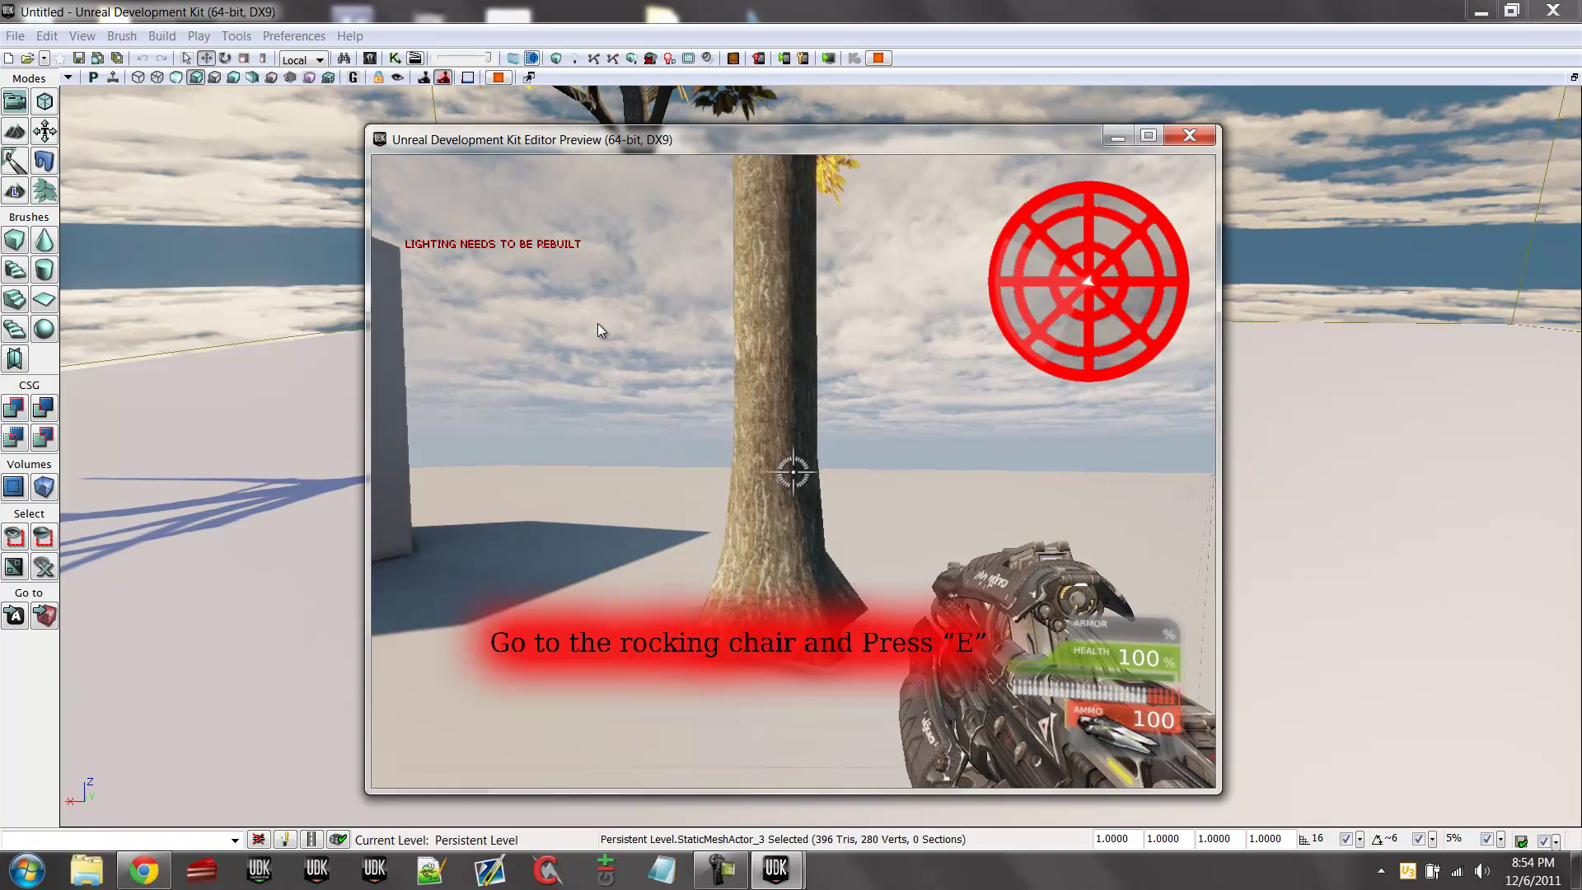
# - Walk up to the tree to finish testing the objective movie, end the play session and open Kismet
pyautogui.press('Up')
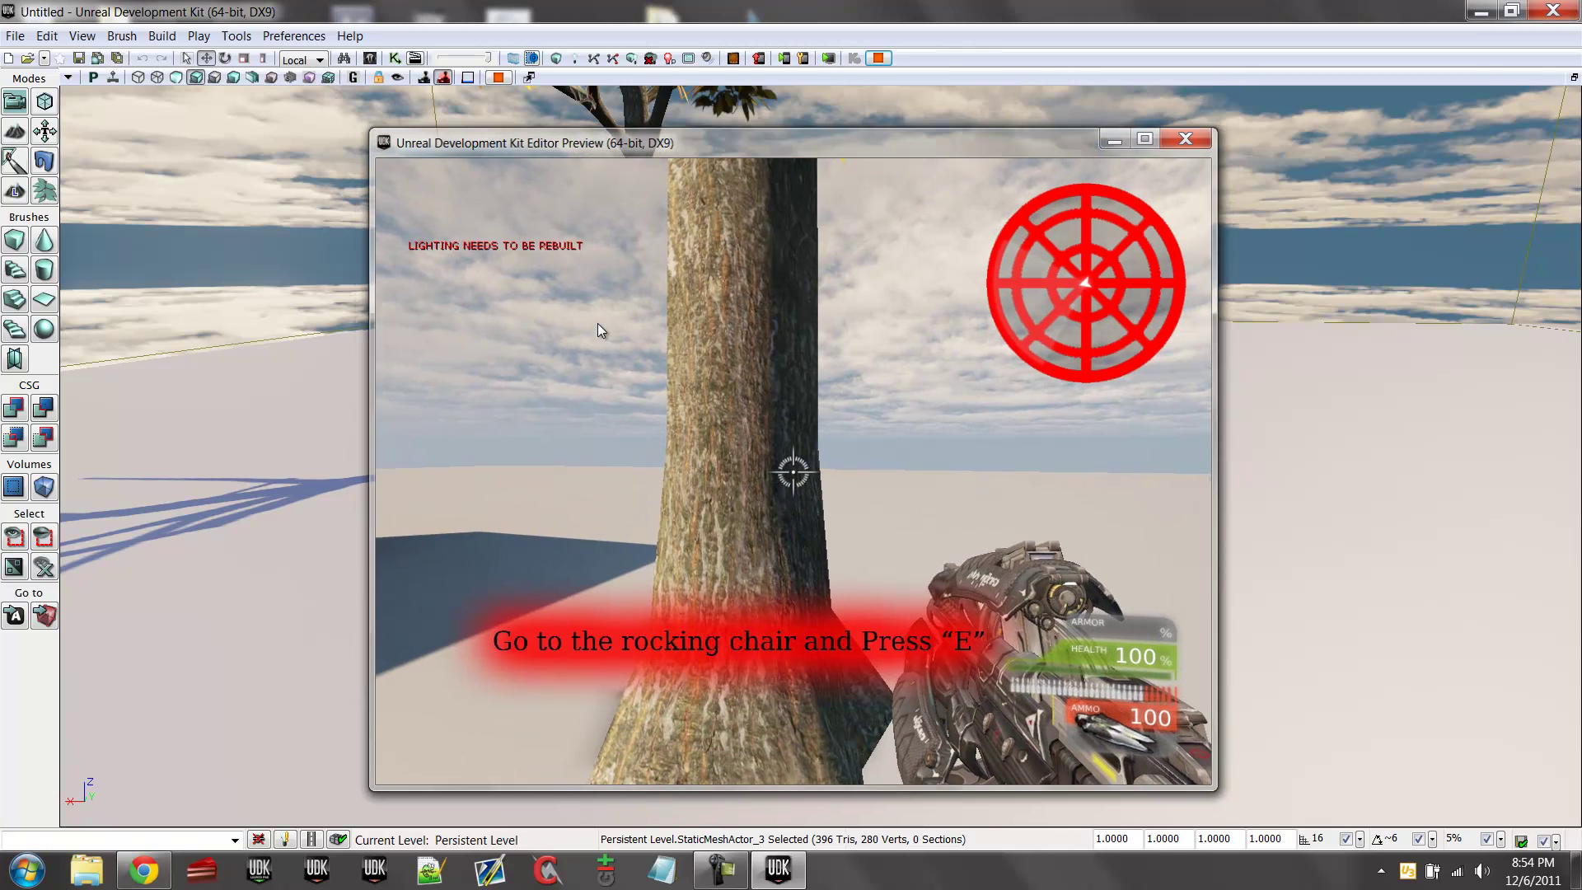
pyautogui.press('Escape')
pyautogui.click(394, 58)
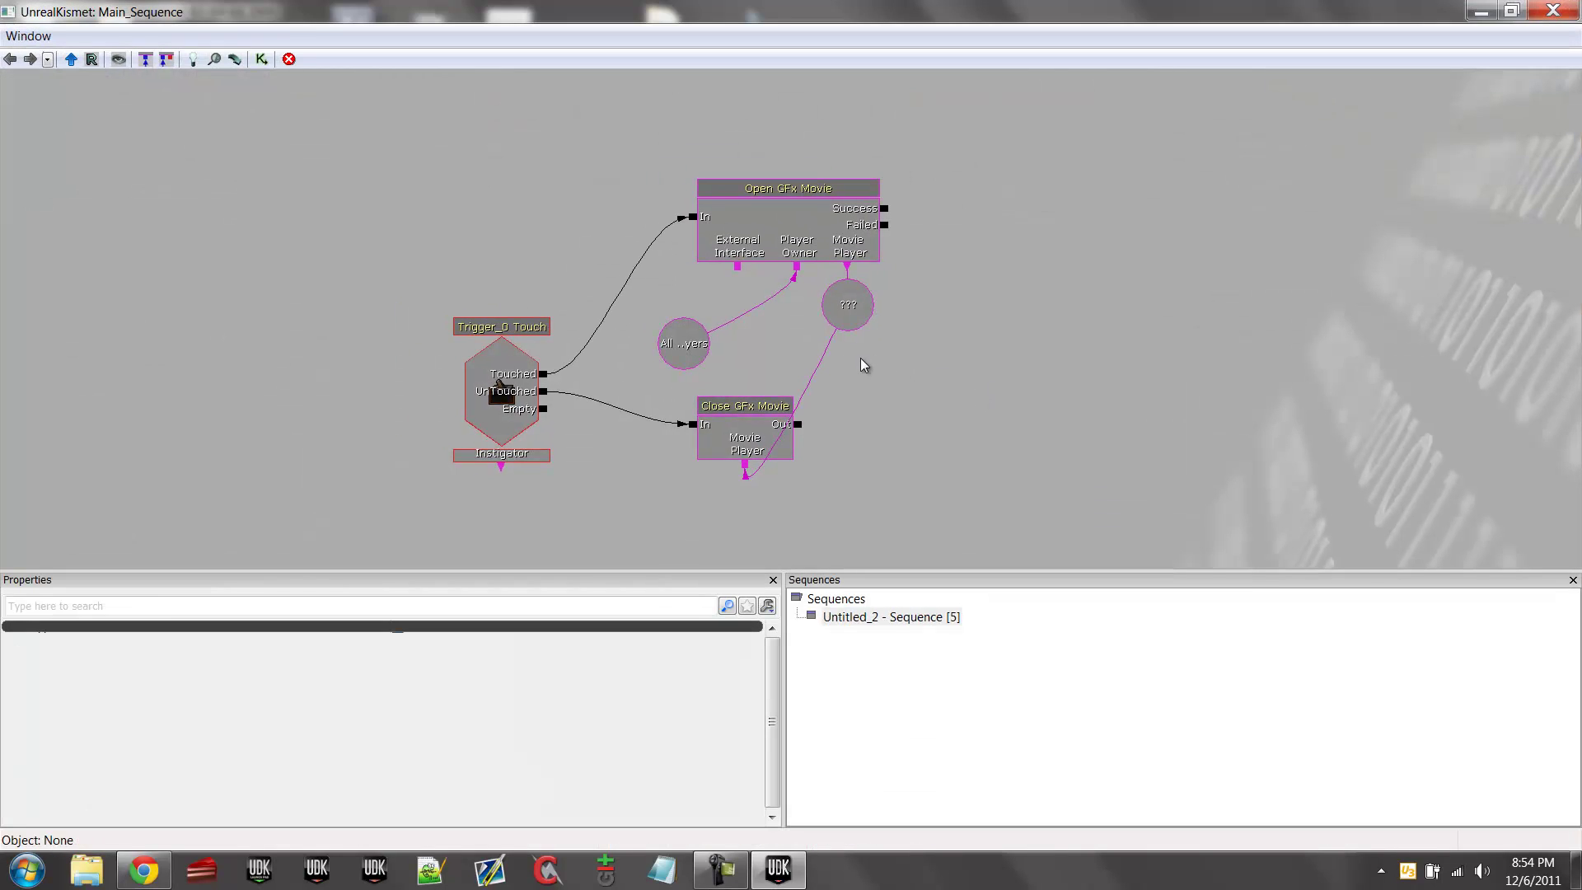
pyautogui.click(537, 375)
pyautogui.moveTo(542, 374); pyautogui.dragTo(671, 191)
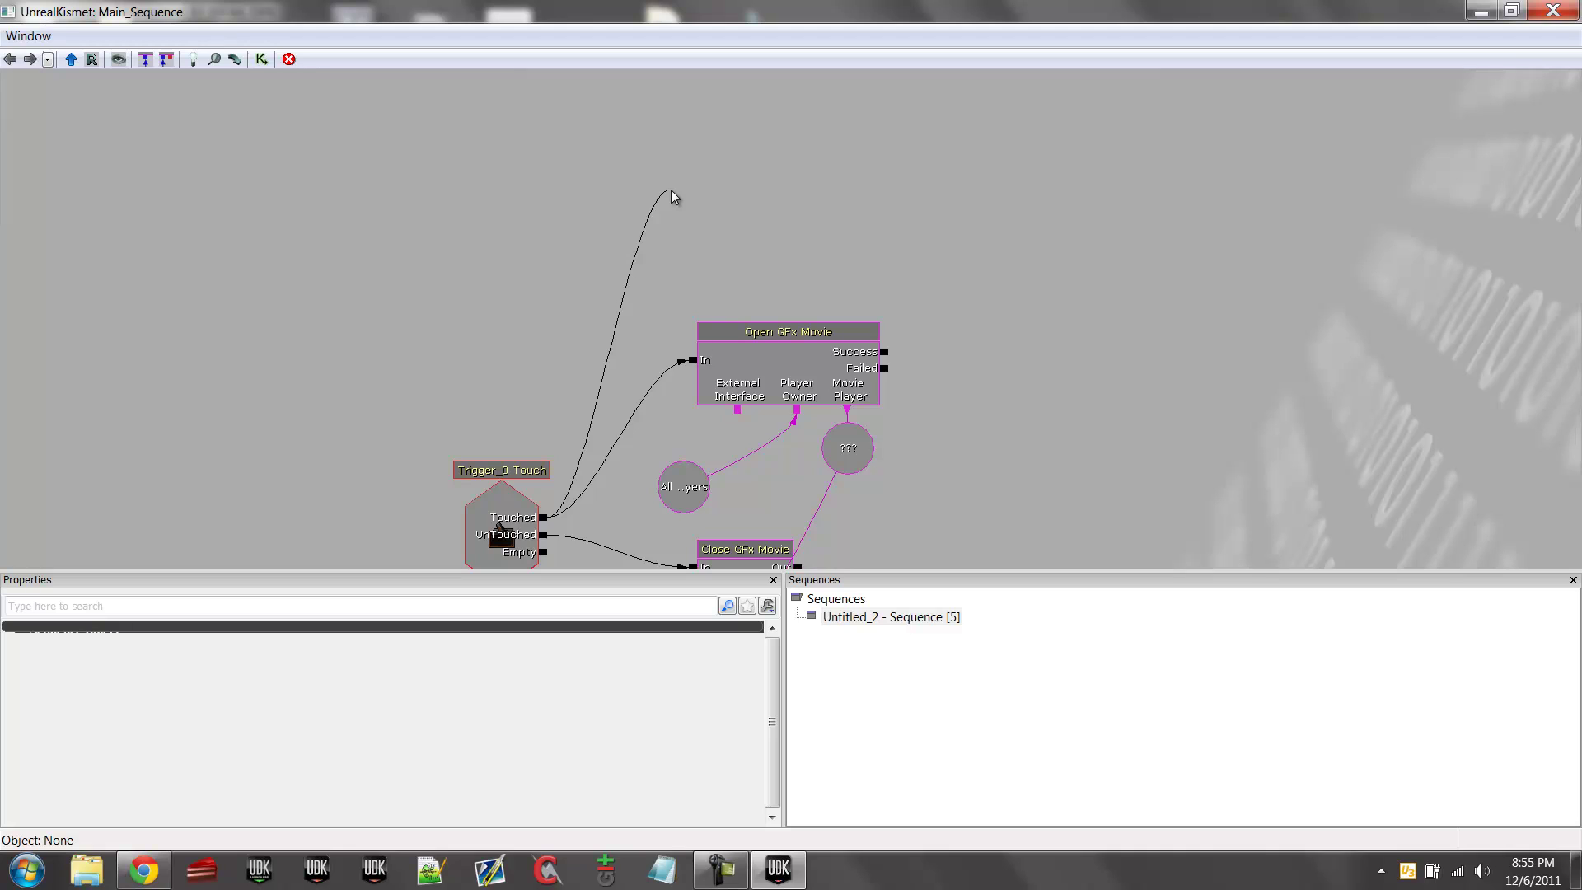
pyautogui.moveTo(671, 189); pyautogui.dragTo(671, 191)
pyautogui.moveTo(593, 300); pyautogui.dragTo(614, 149)
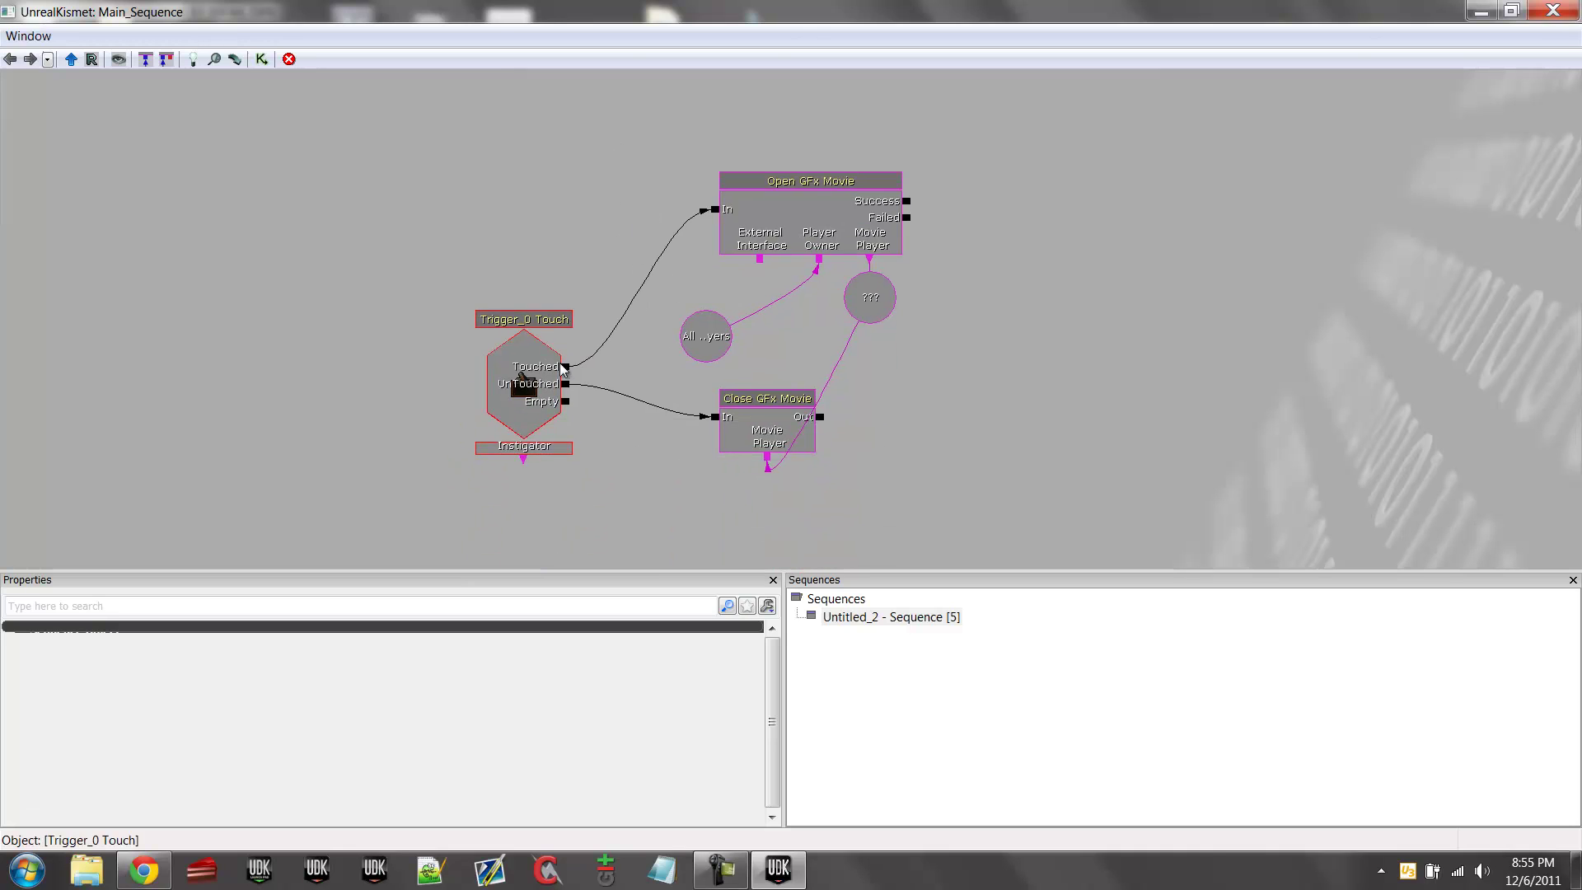
# - Examine the Trigger_0 Touch event's properties and the new event types offered for StaticMeshActor_3, without adding one
pyautogui.click(546, 404)
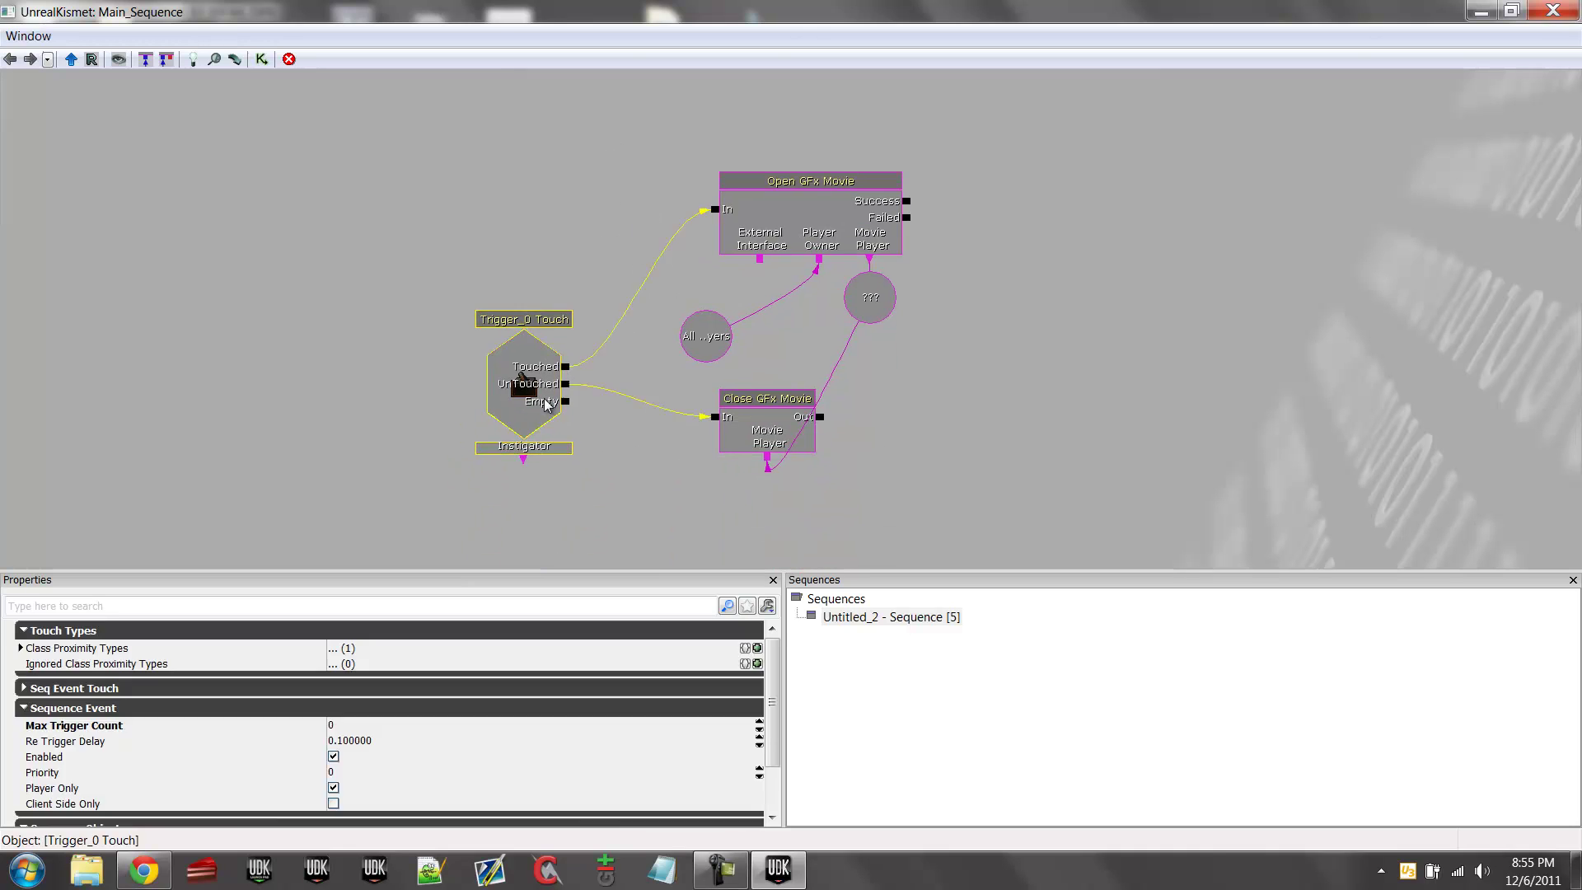
pyautogui.rightClick(525, 199)
pyautogui.moveTo(659, 379)
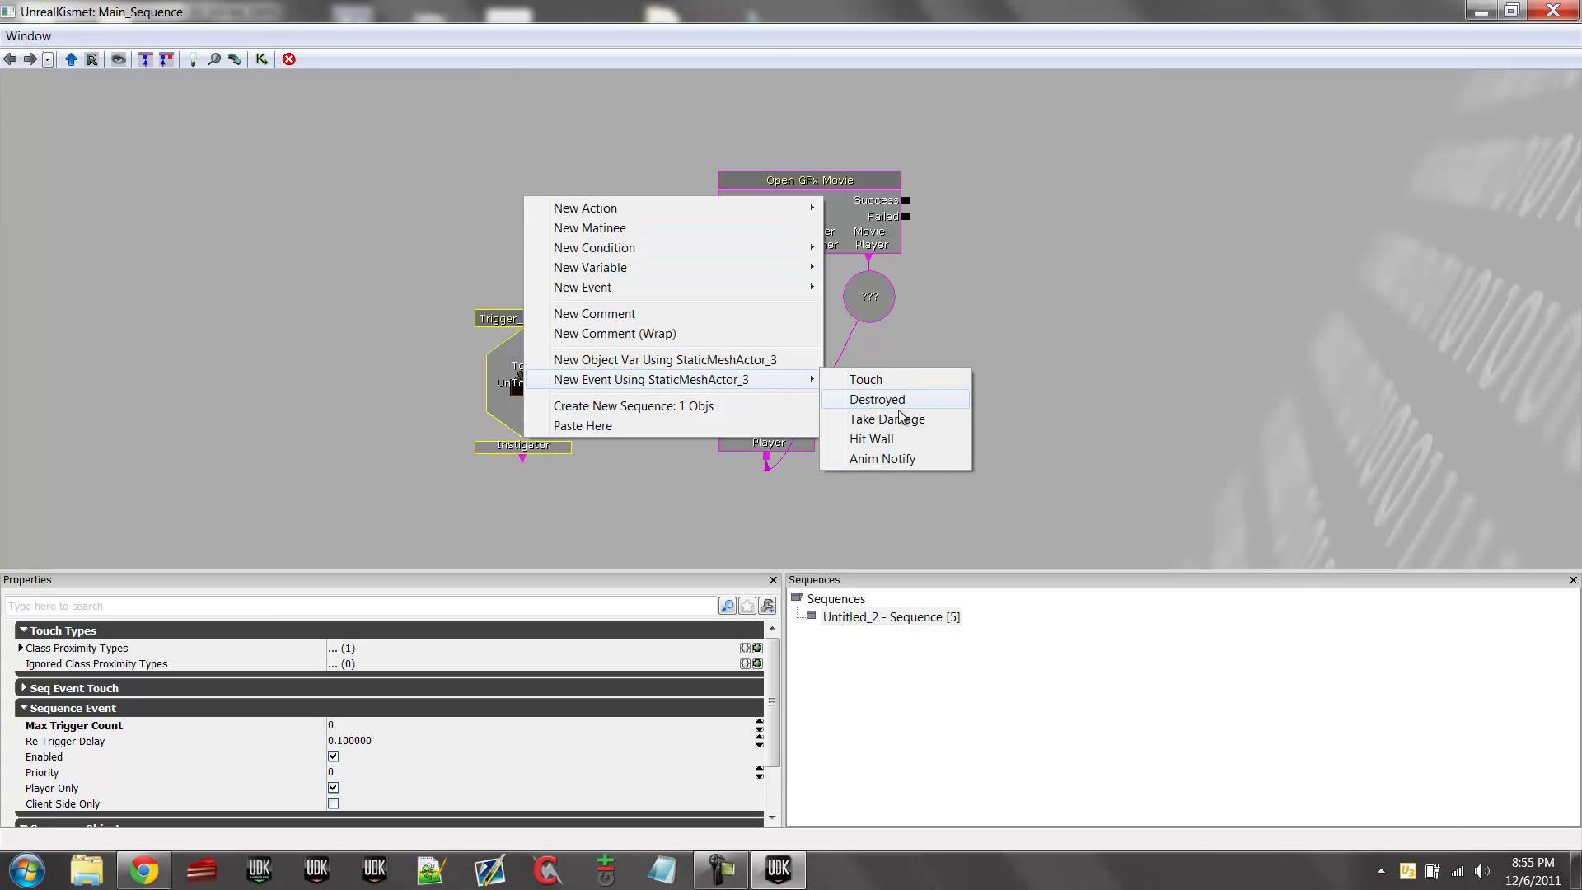
pyautogui.click(935, 201)
pyautogui.moveTo(1046, 277); pyautogui.dragTo(1150, 354)
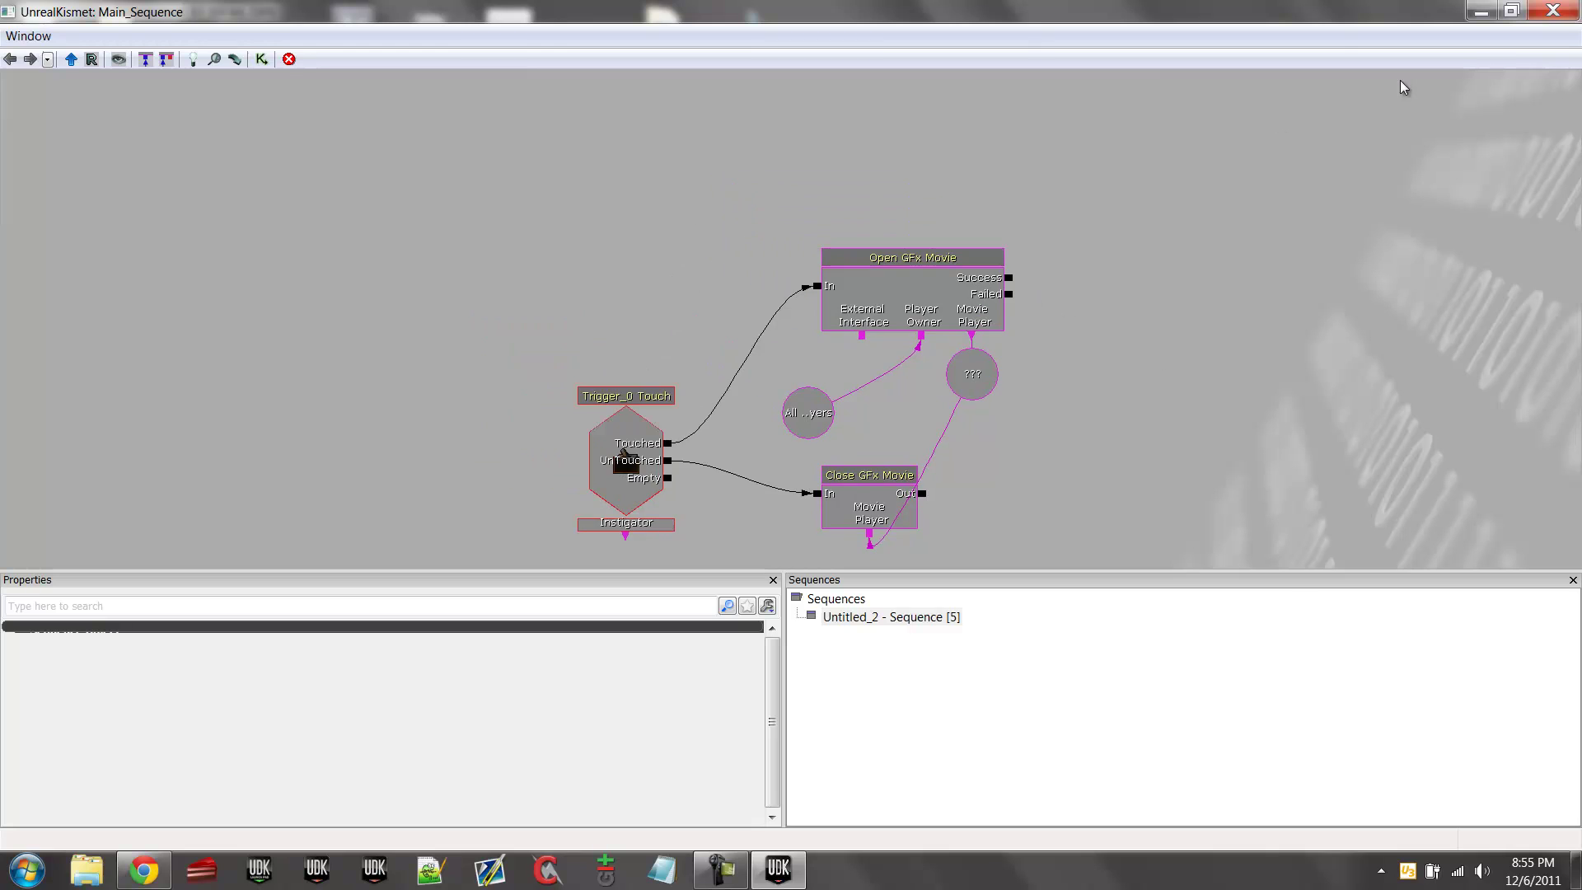
# - Close Kismet and select the trigger beside the tree in the level
pyautogui.click(1553, 10)
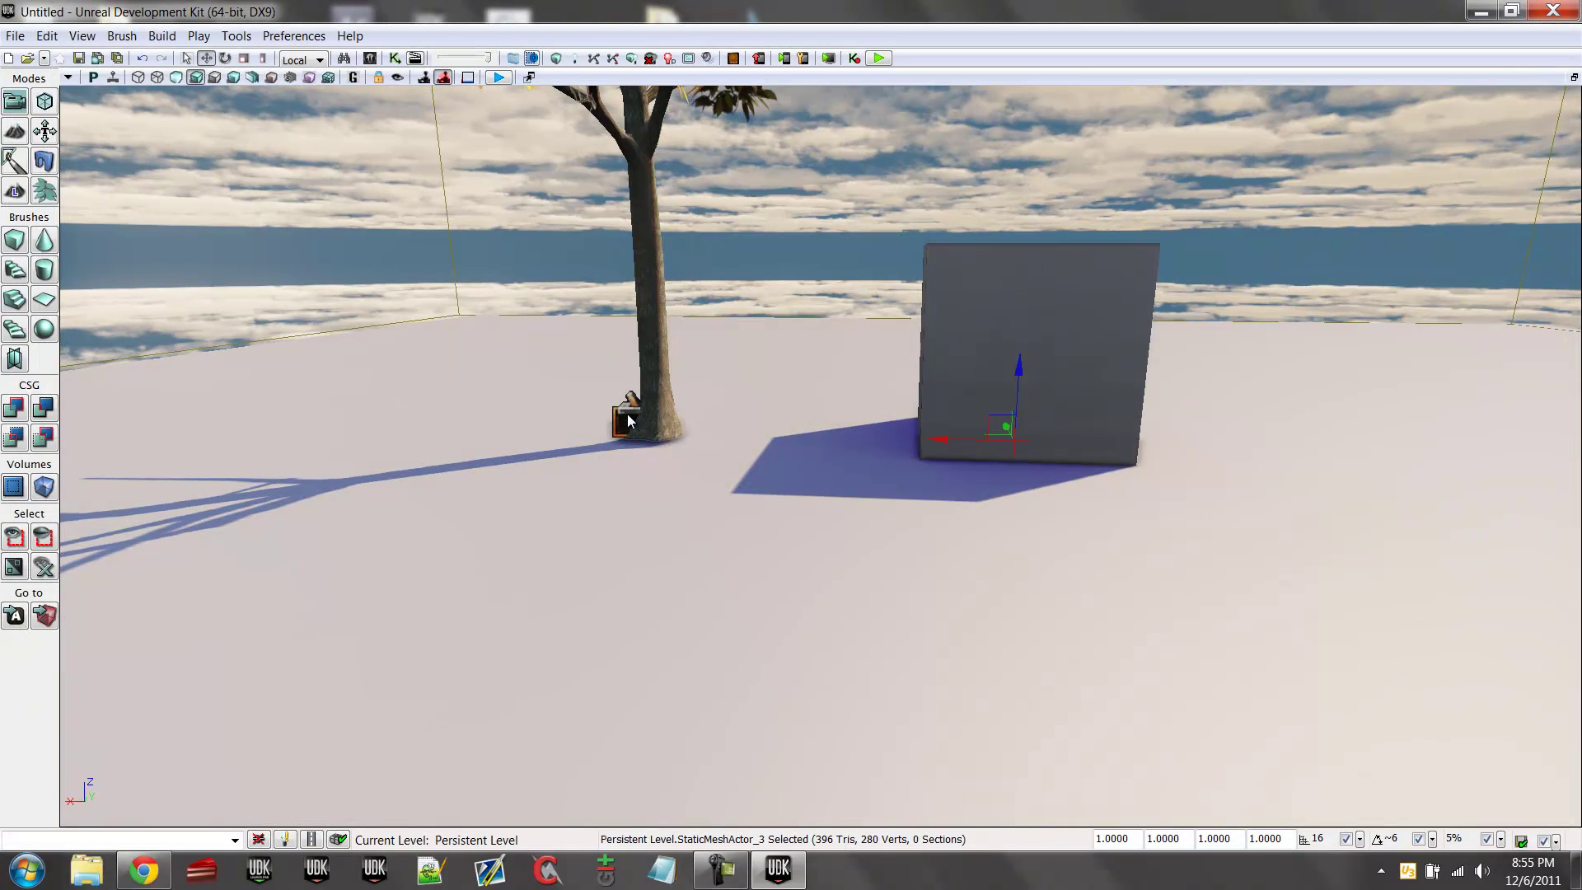
pyautogui.click(628, 414)
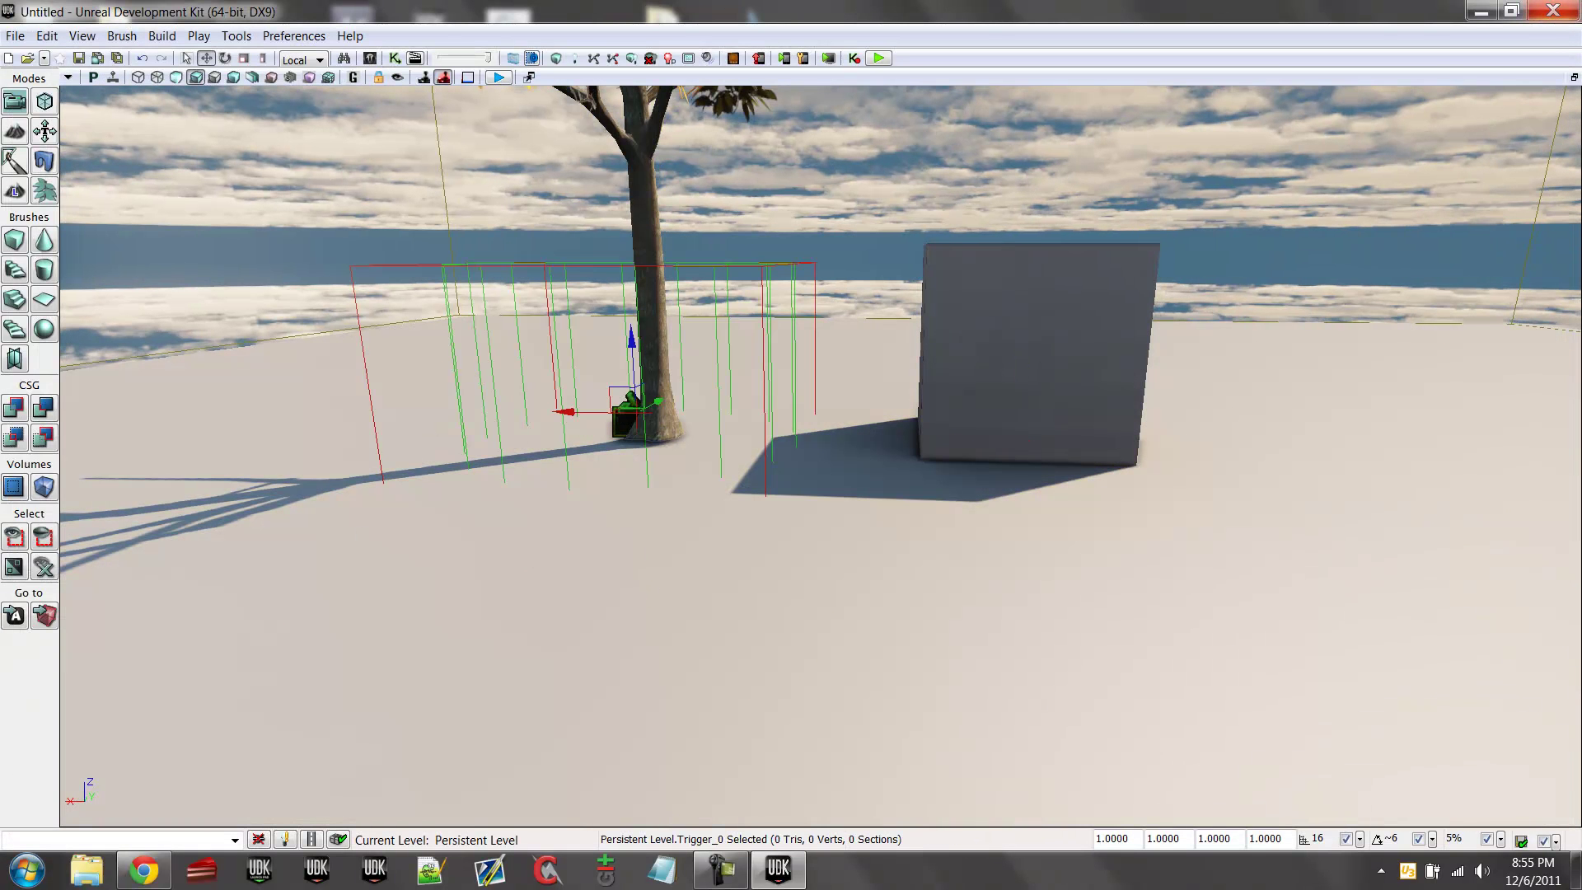
pyautogui.click(1480, 10)
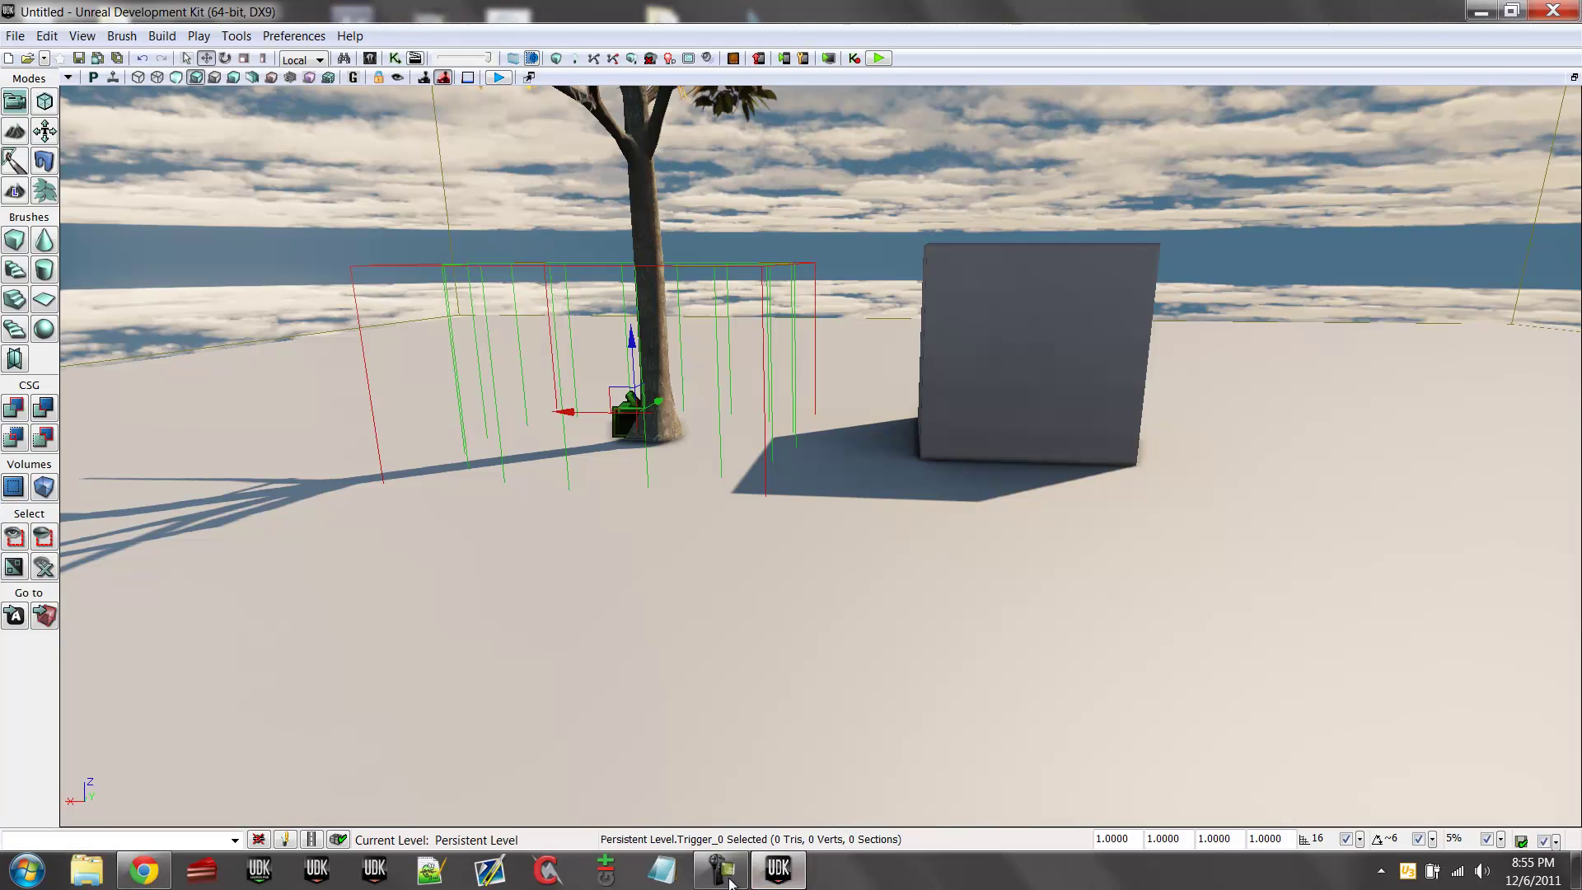
pyautogui.click(729, 878)
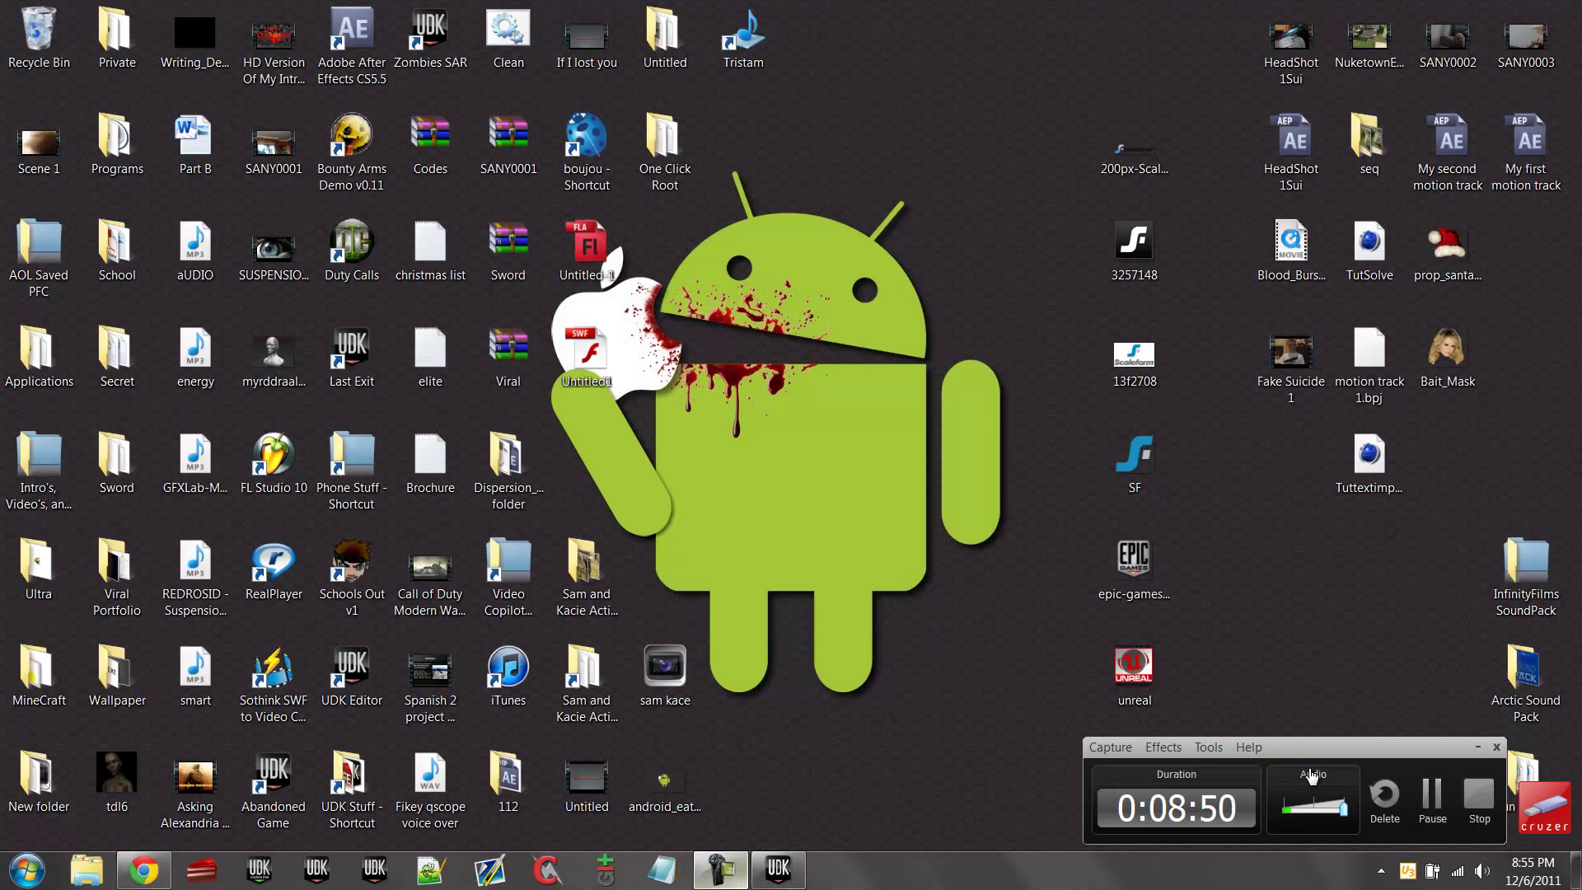
pyautogui.click(1476, 792)
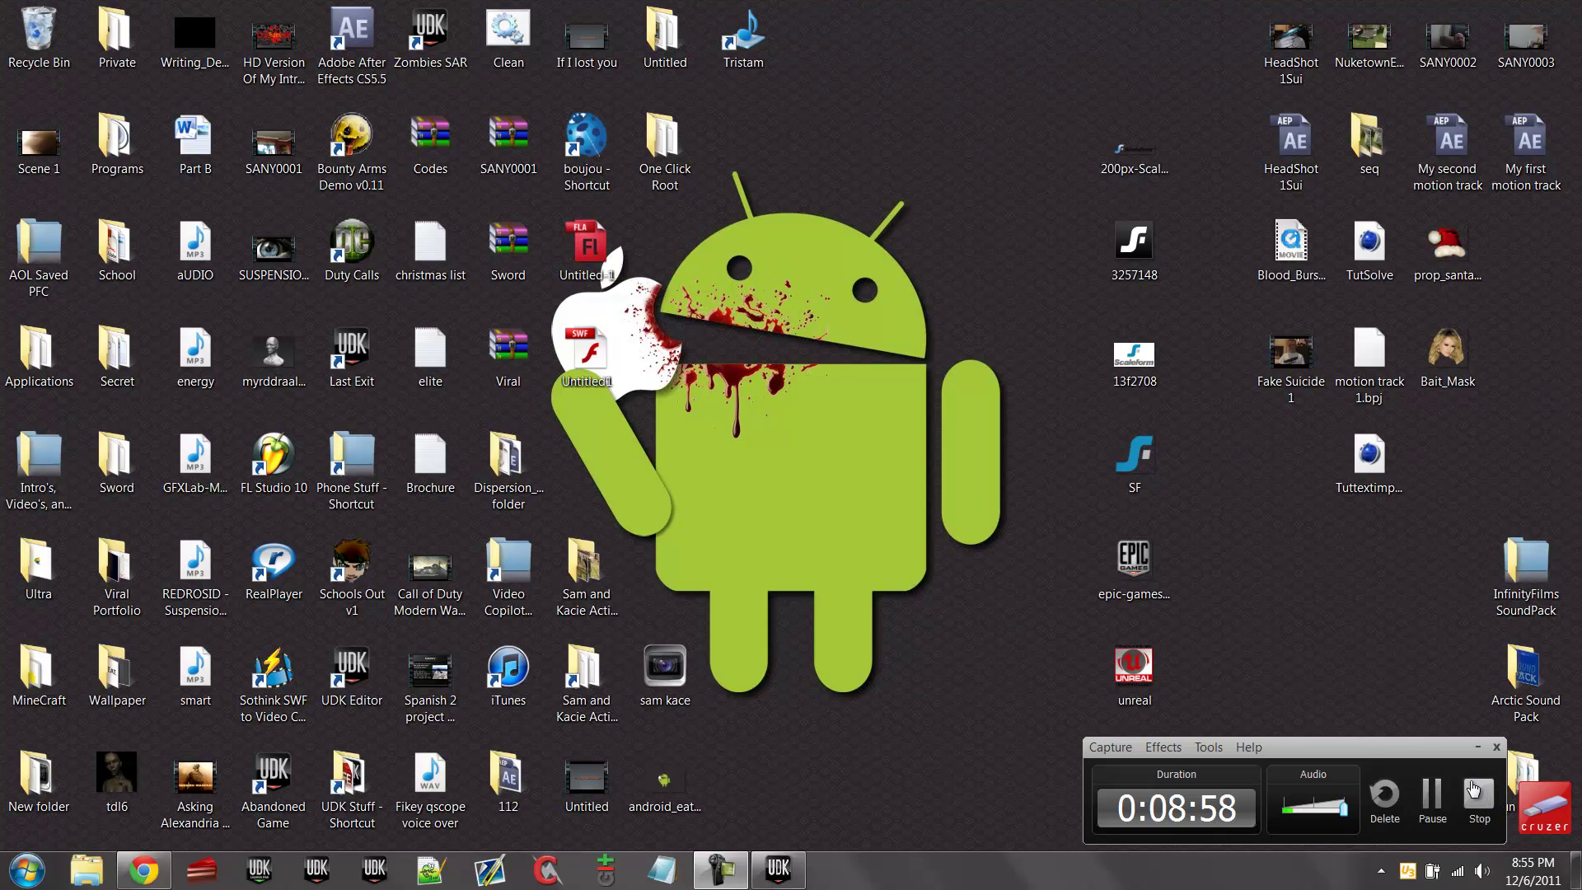